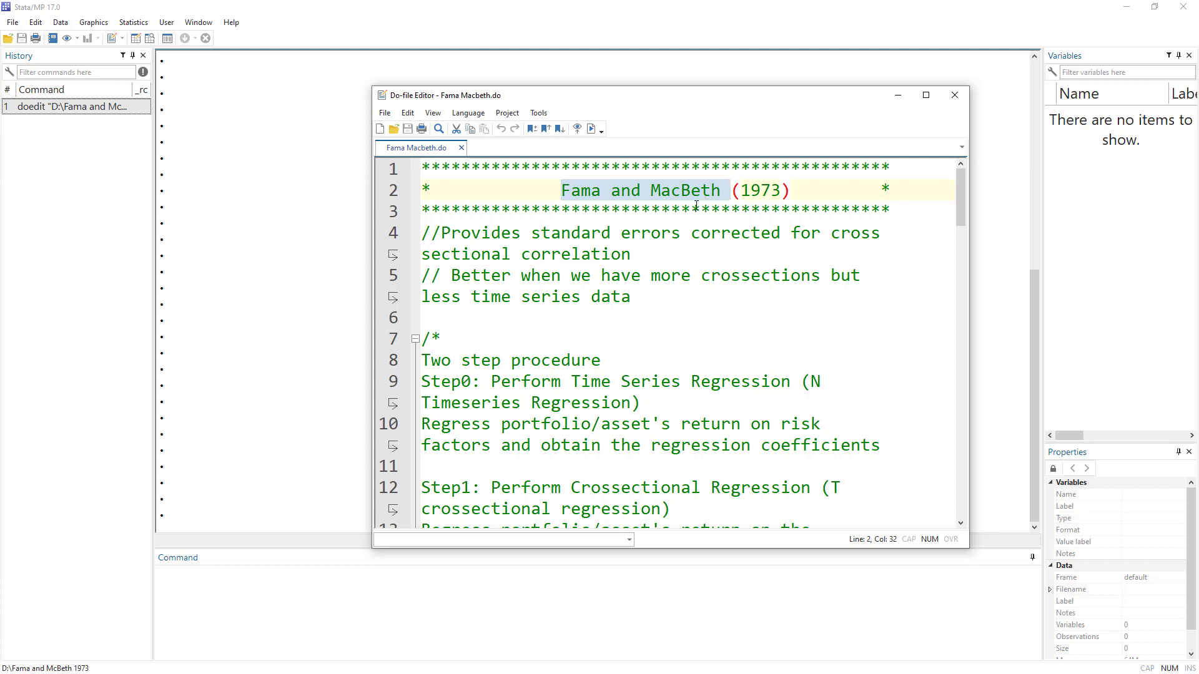
Read the do-file's opening comments on Fama and MacBeth (1973) and the outline of the two-step procedure.
left_click(558, 196)
left_click_drag(558, 197, 782, 195)
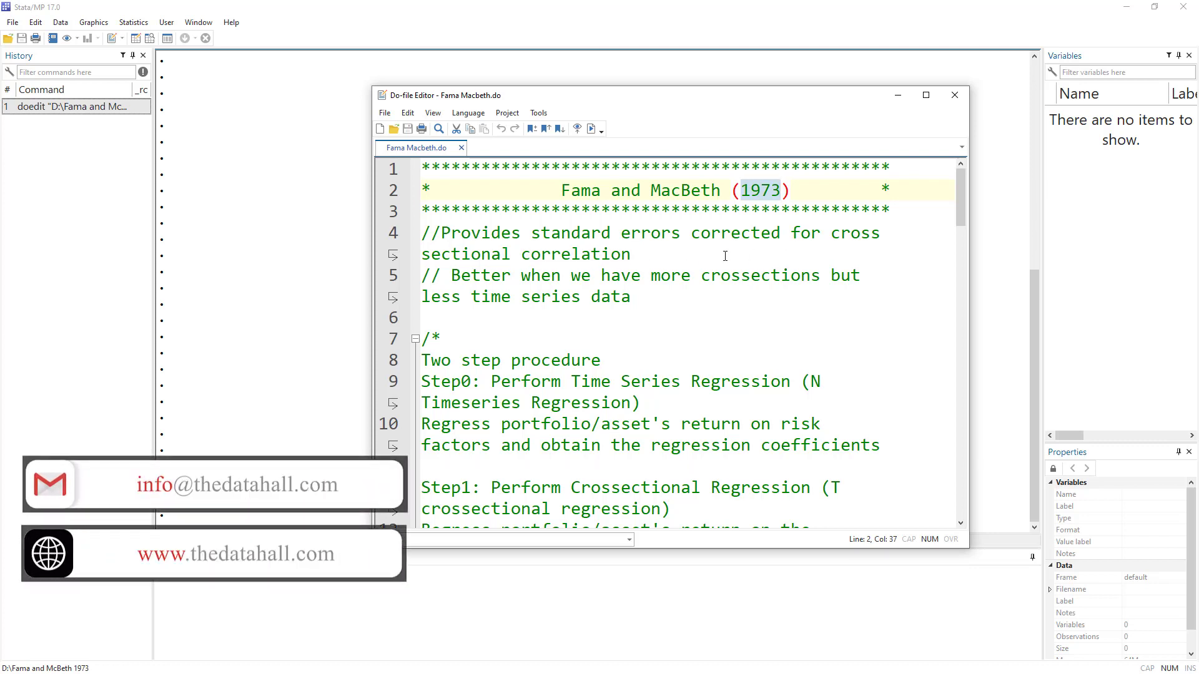
left_click_drag(640, 260, 432, 256)
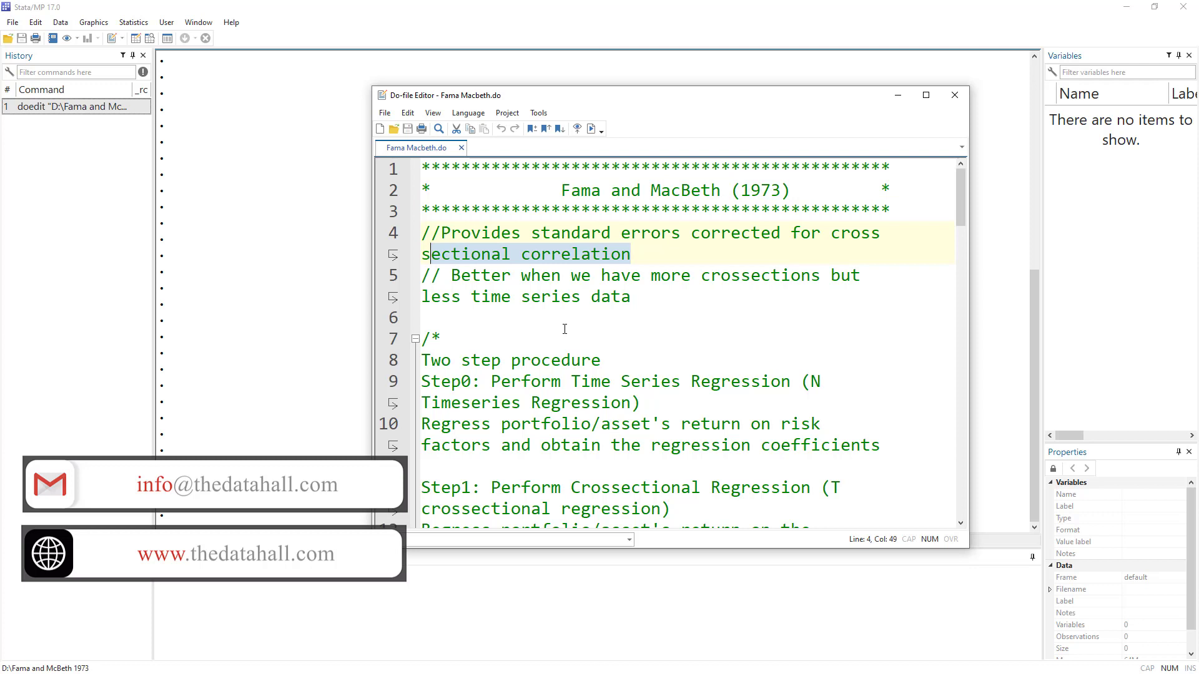
left_click_drag(721, 276, 822, 278)
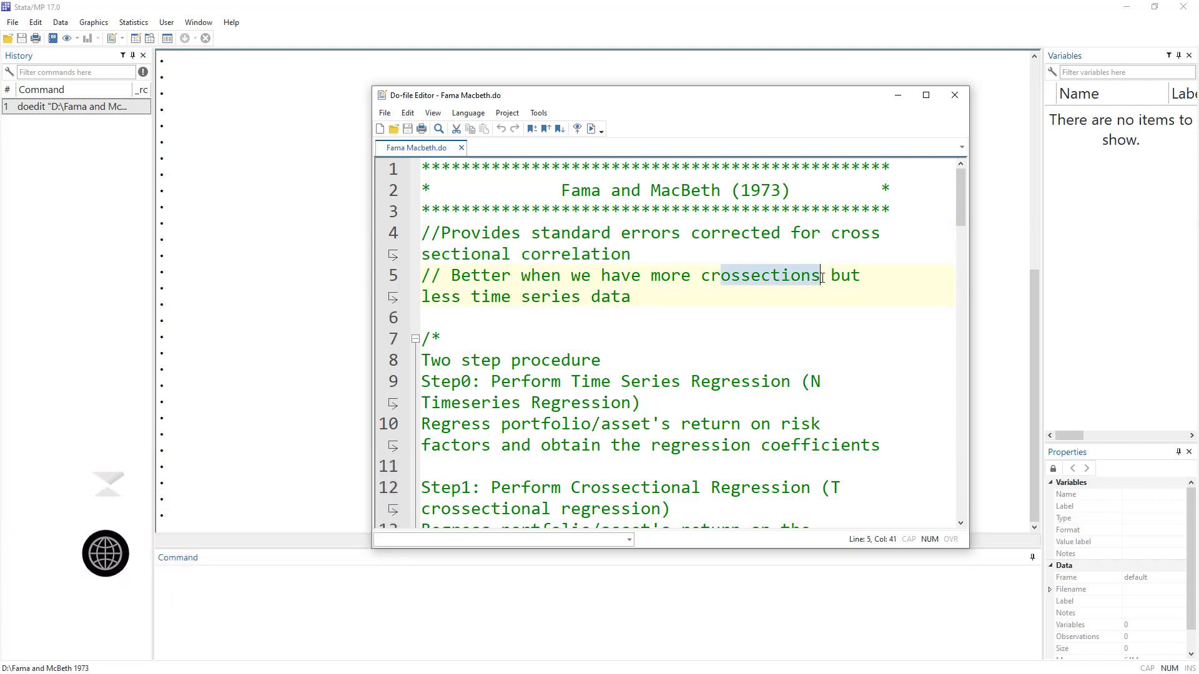
left_click_drag(441, 297, 621, 299)
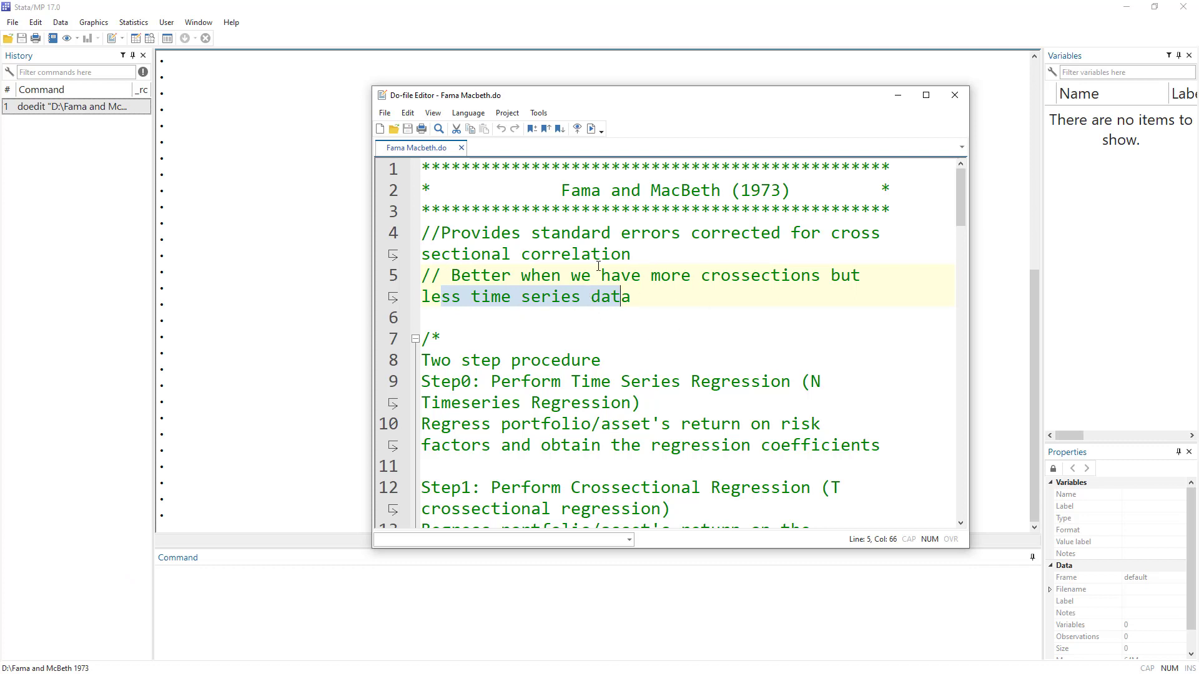
scroll(599, 335, "down", 1)
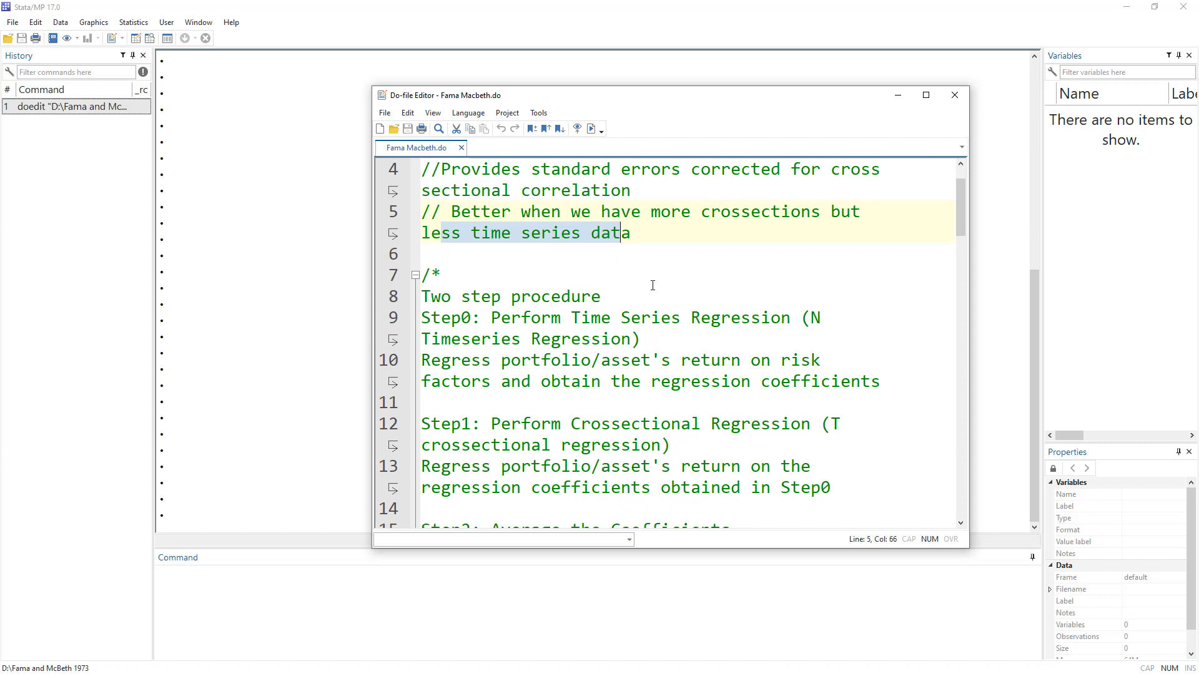
scroll(549, 308, "down", 1)
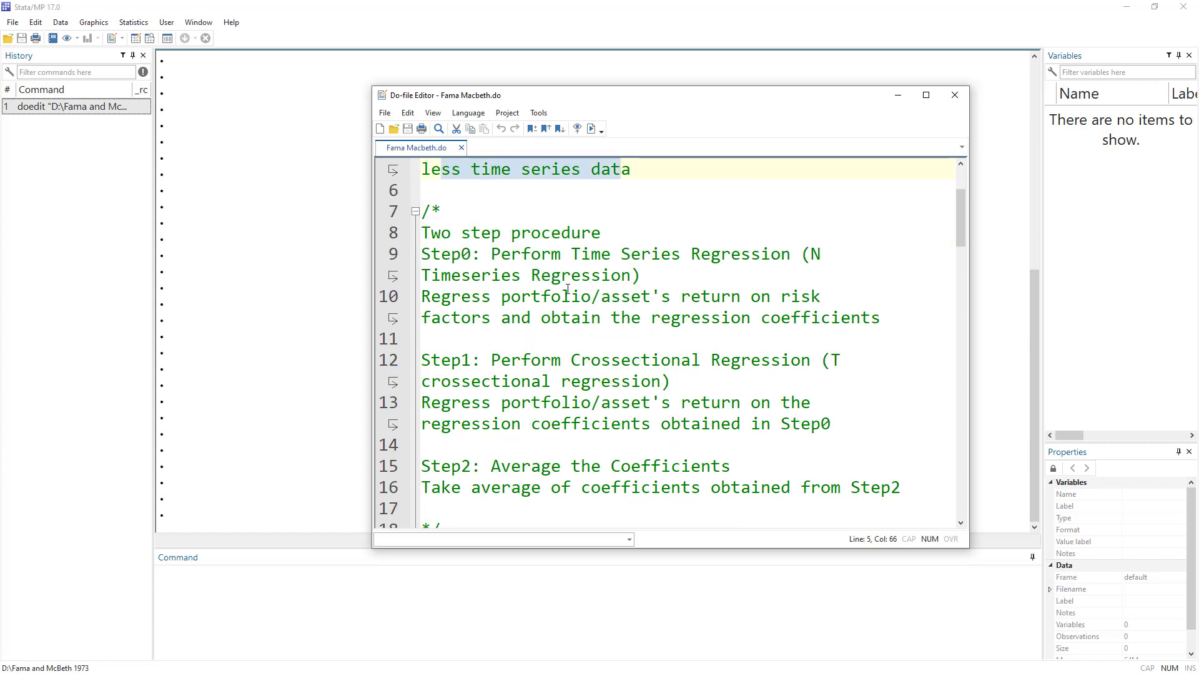
scroll(568, 289, "up", 2)
scroll(570, 275, "down", 3)
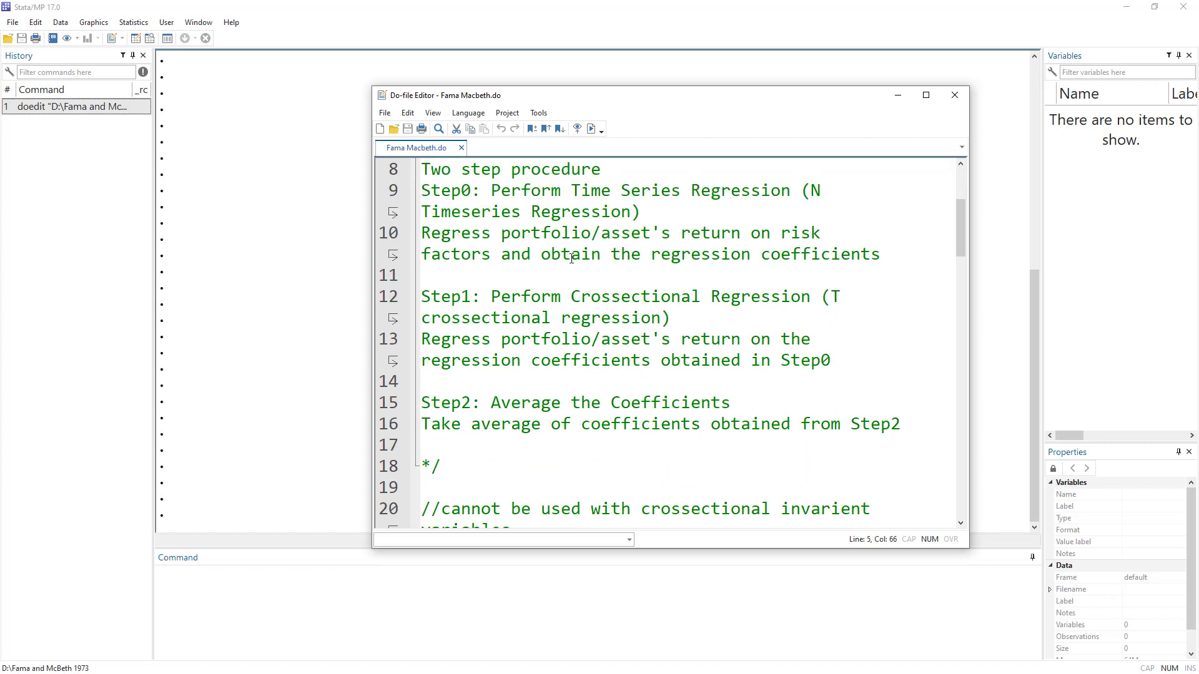
scroll(571, 258, "up", 1)
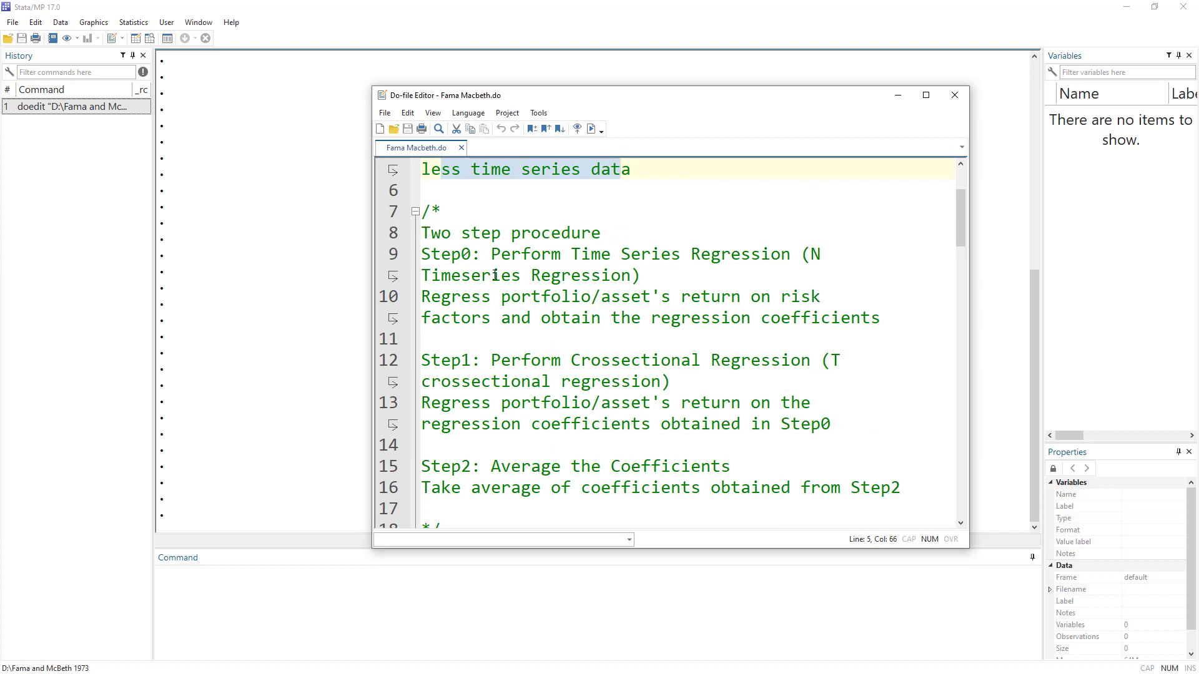
Look over the code sections for the manual STATSBY method and the simple ASREG method.
scroll(499, 284, "down", 5)
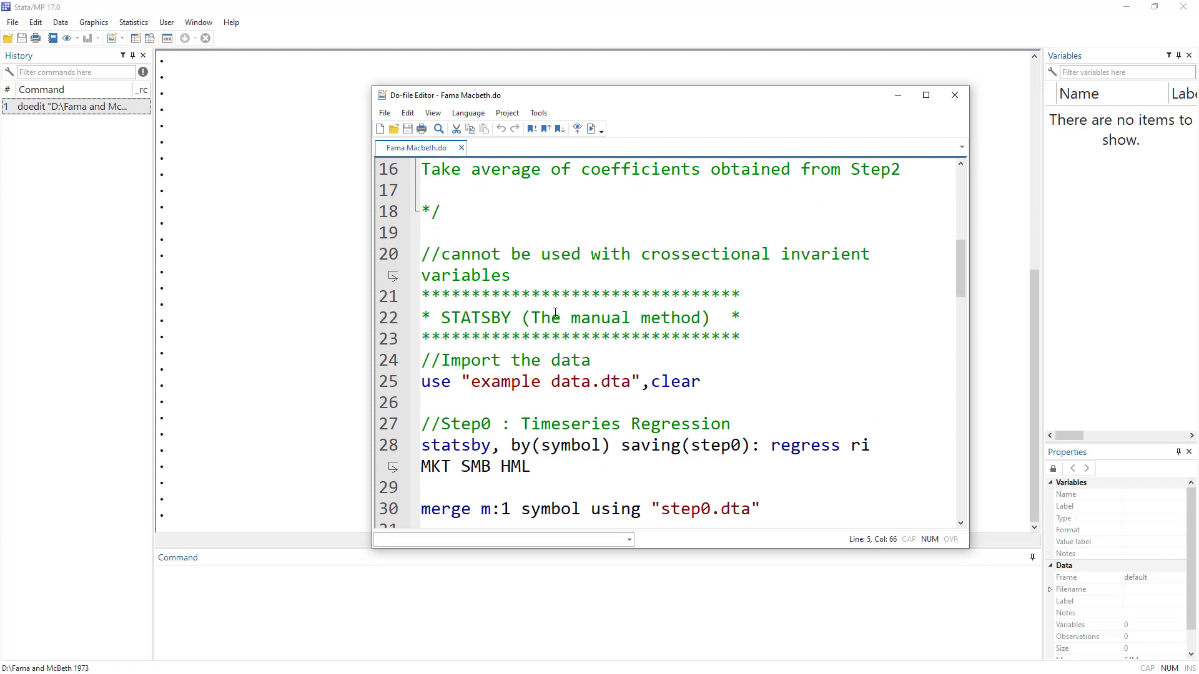
left_click_drag(440, 317, 510, 318)
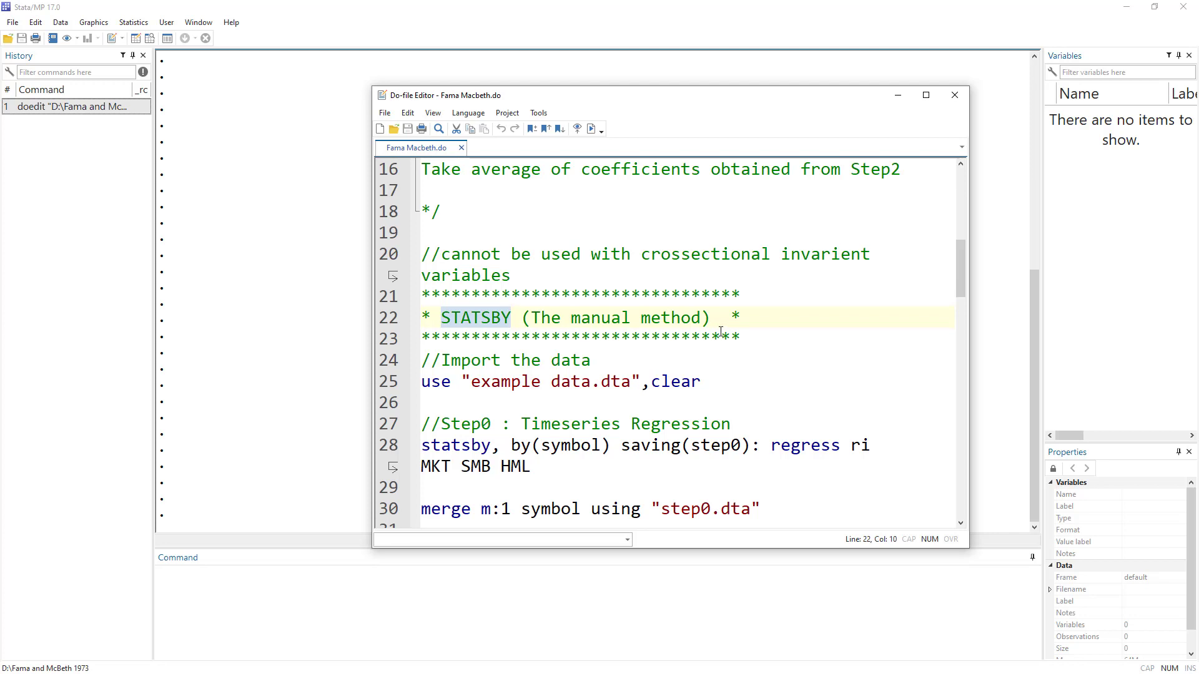
scroll(721, 330, "down", 4)
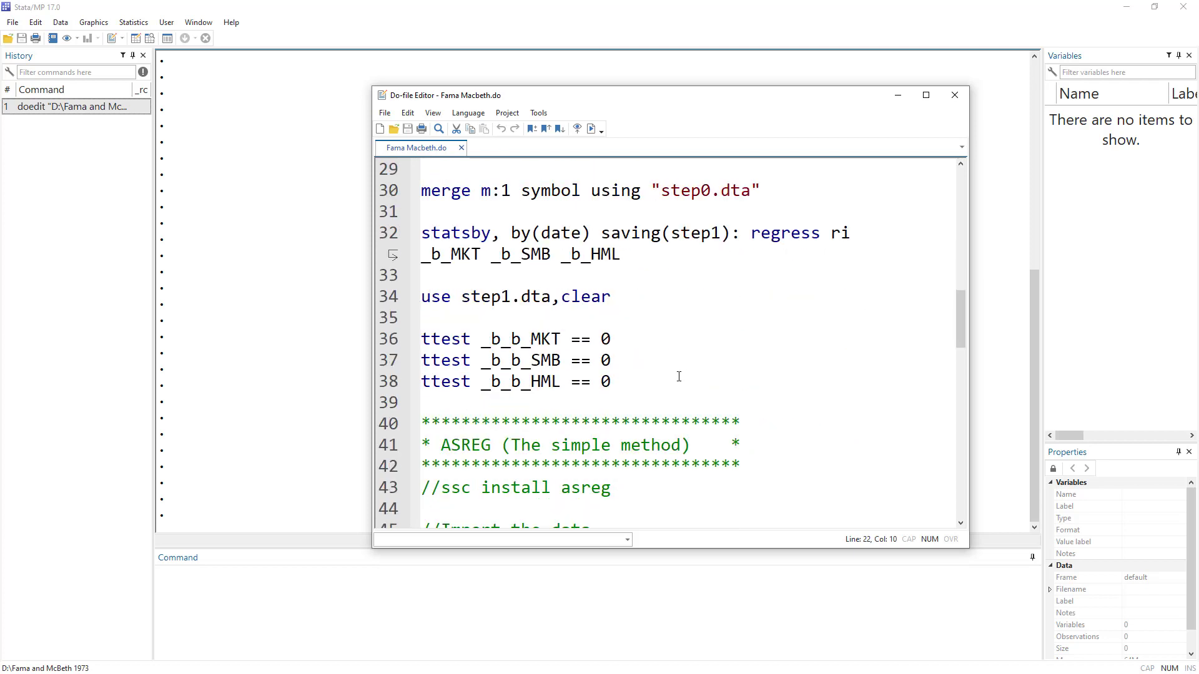
scroll(679, 377, "down", 1)
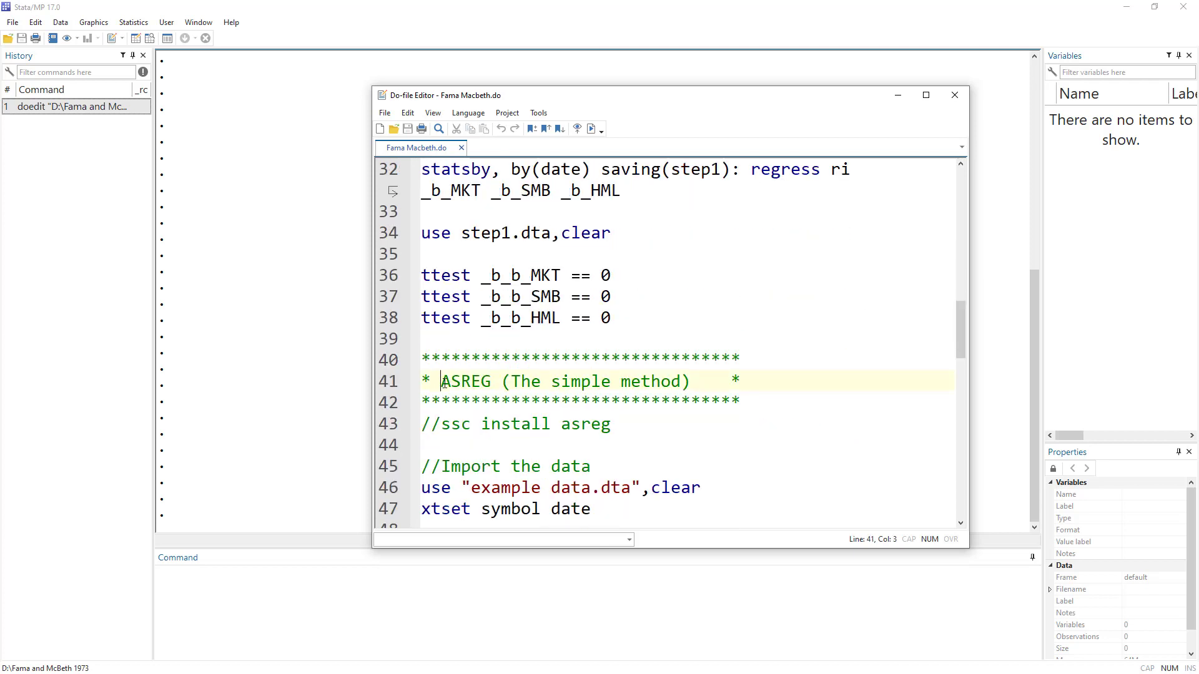
left_click_drag(440, 383, 683, 383)
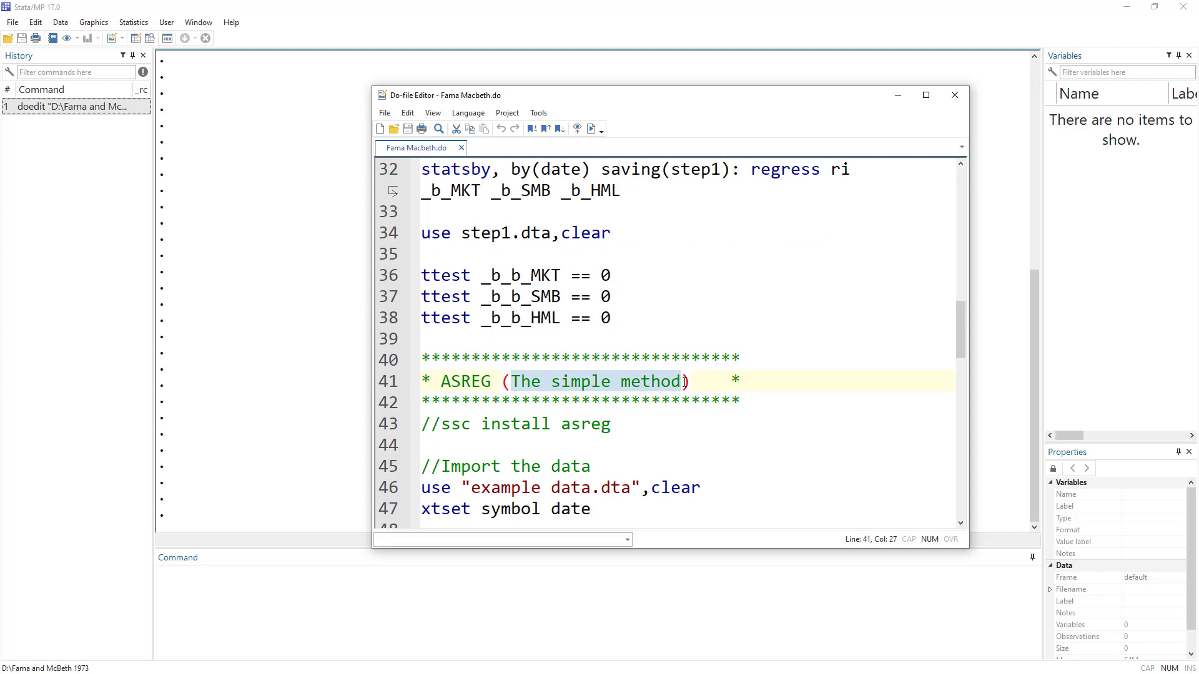
Examine the Step0 notes on the N time series regressions of portfolio or asset returns on risk factors.
scroll(685, 382, "up", 7)
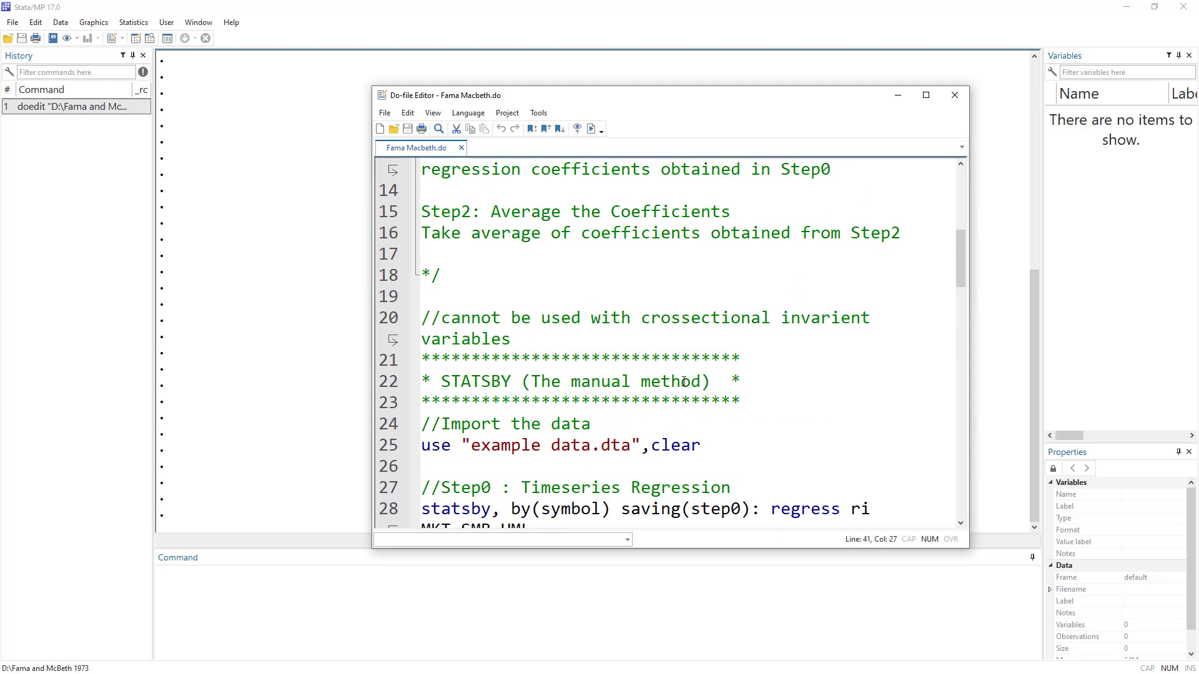
scroll(684, 382, "up", 4)
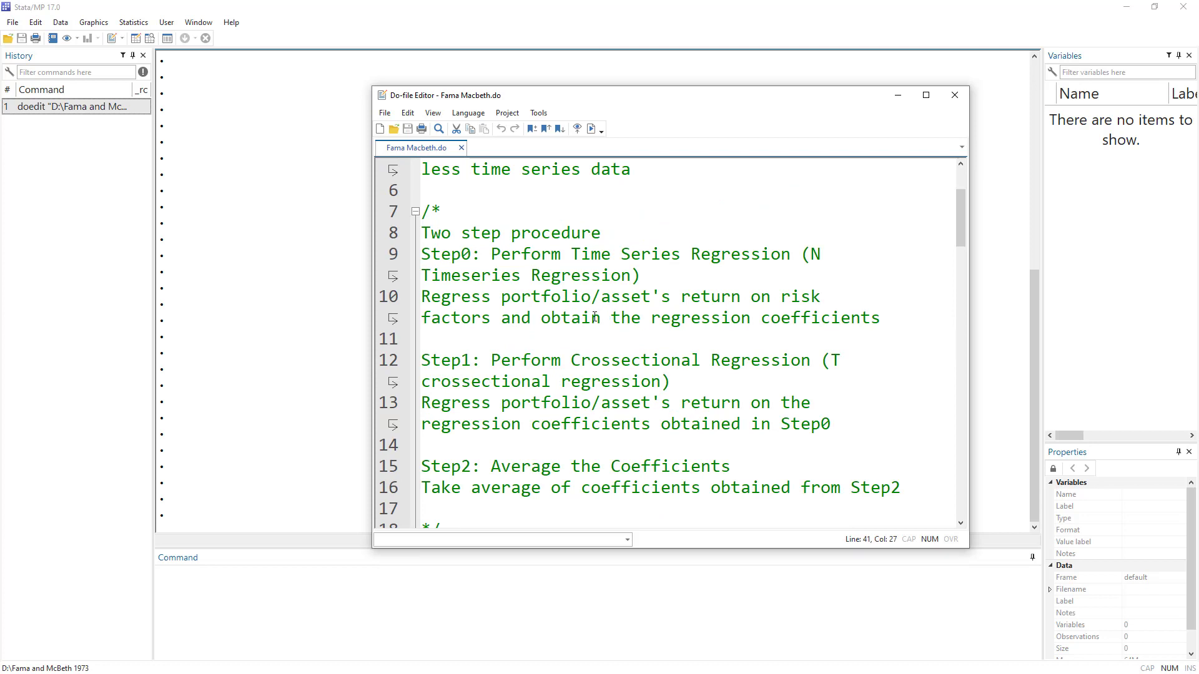
scroll(595, 318, "up", 1)
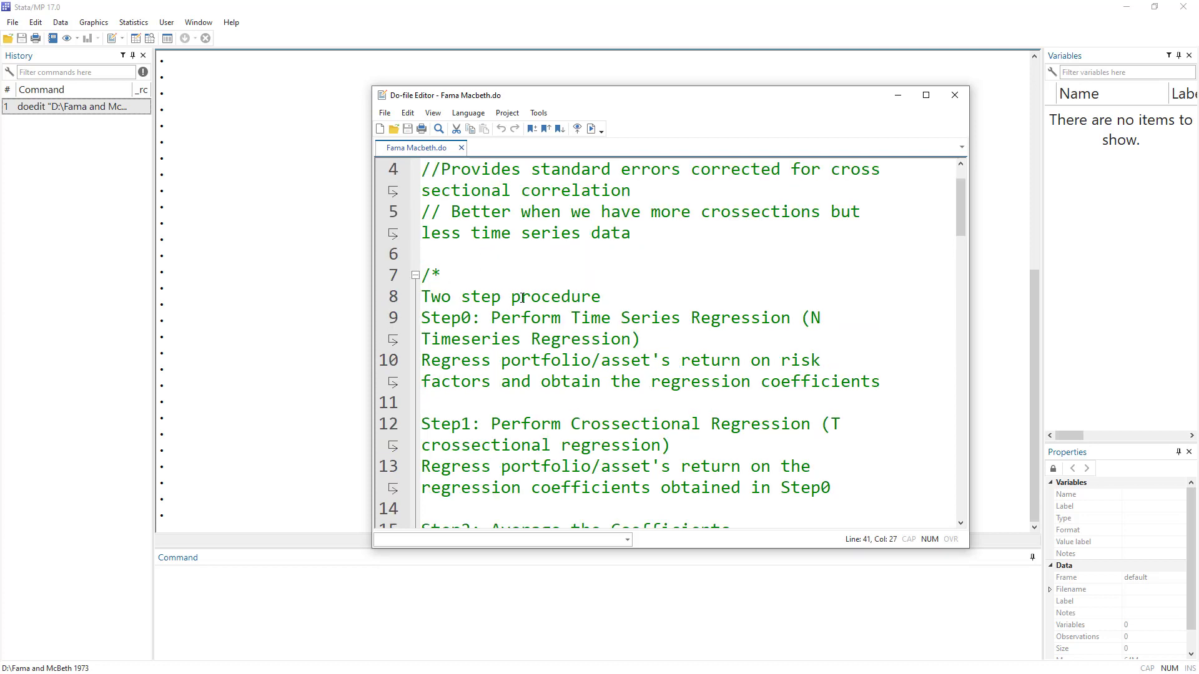
left_click_drag(422, 320, 791, 315)
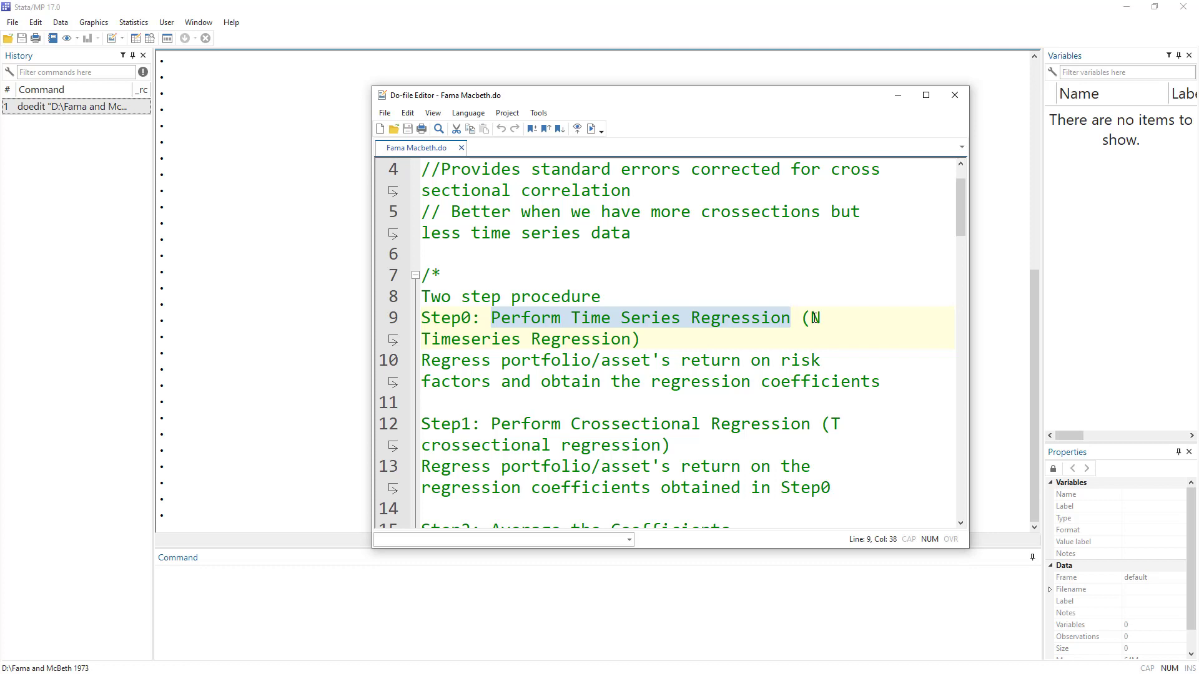
left_click_drag(811, 318, 627, 339)
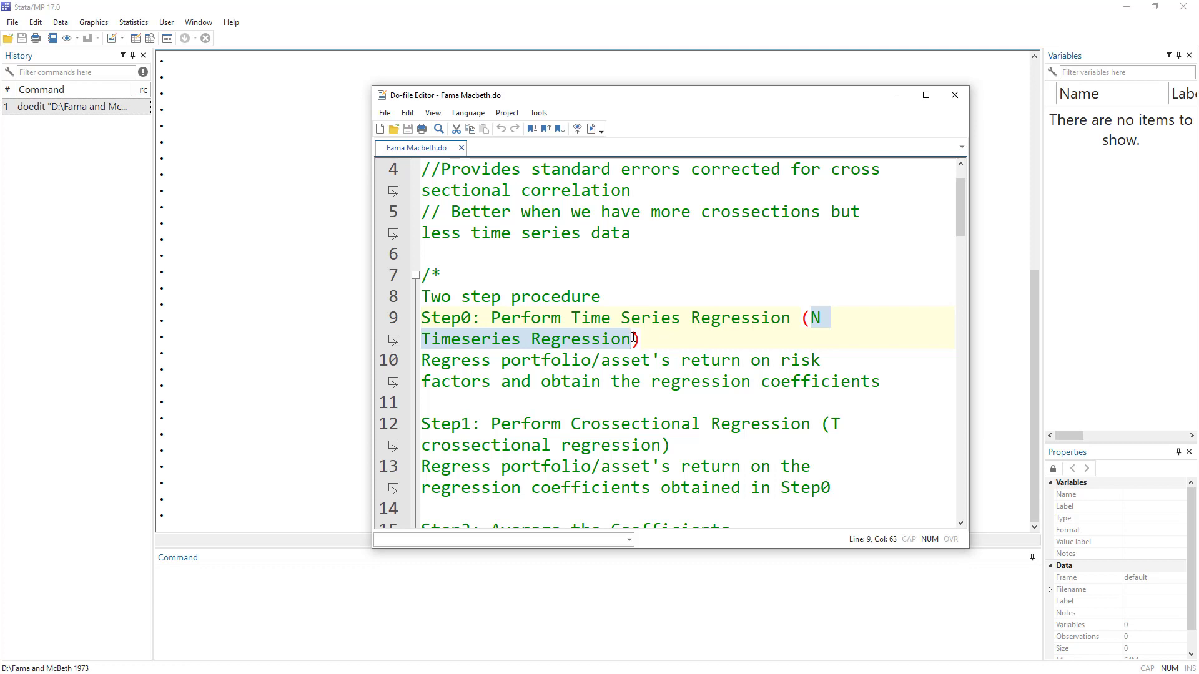
left_click_drag(431, 361, 574, 367)
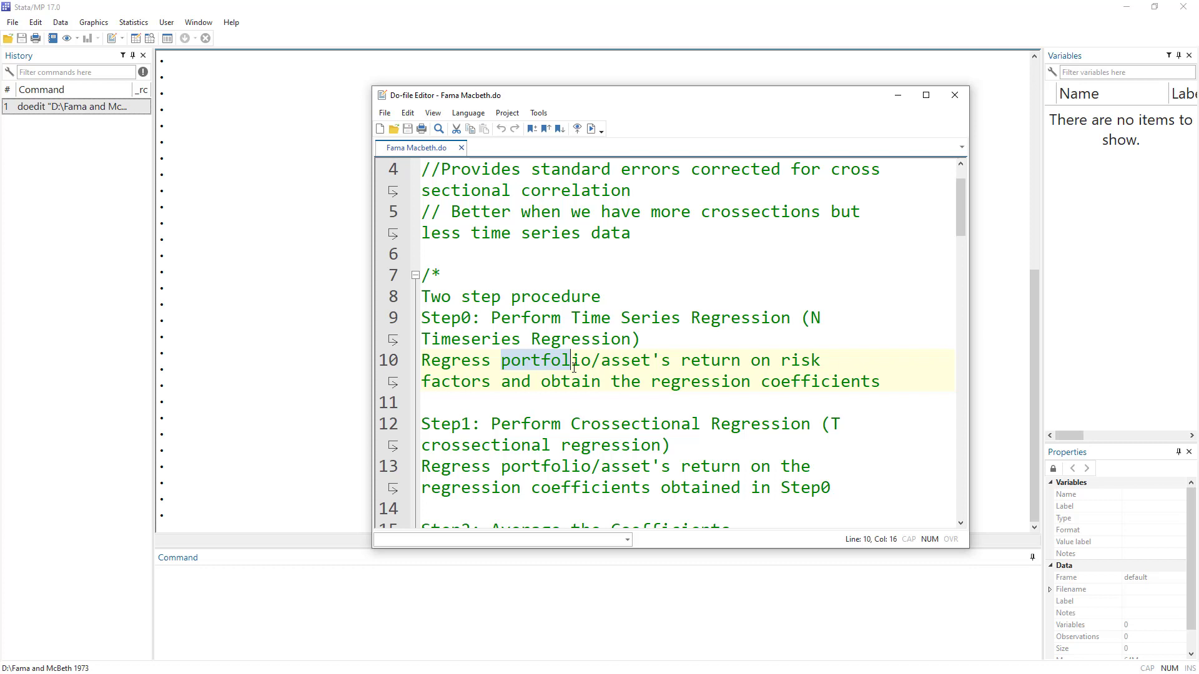
double_click(571, 363)
double_click(632, 360)
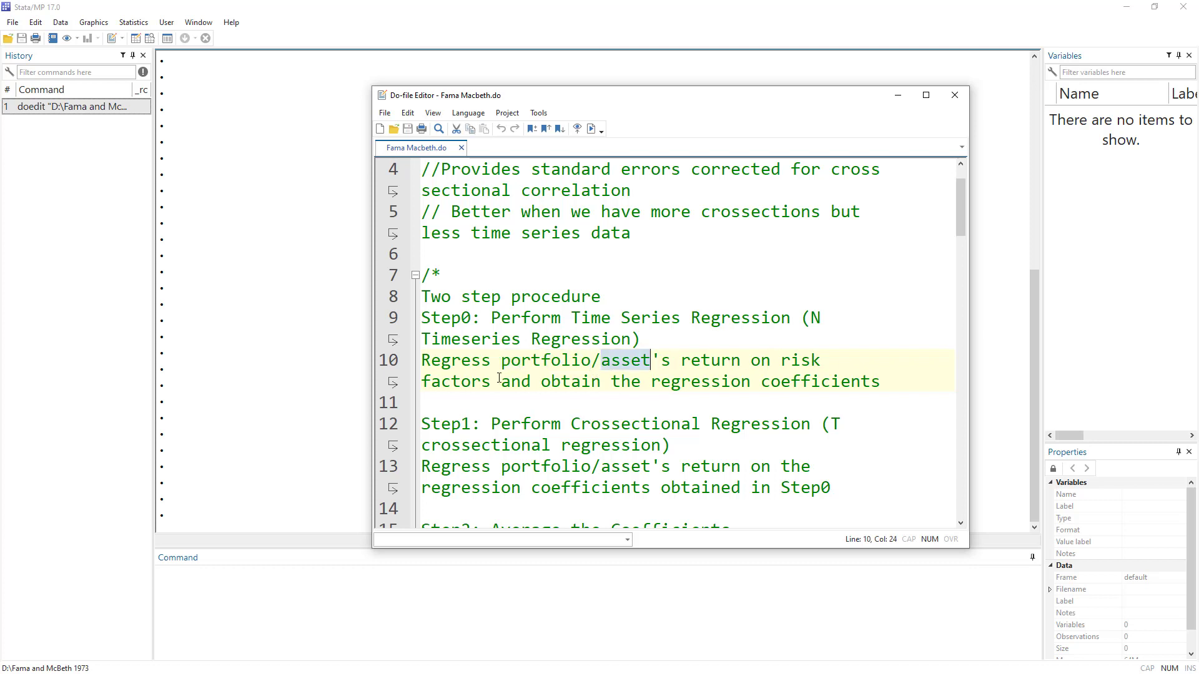
left_click_drag(446, 381, 461, 381)
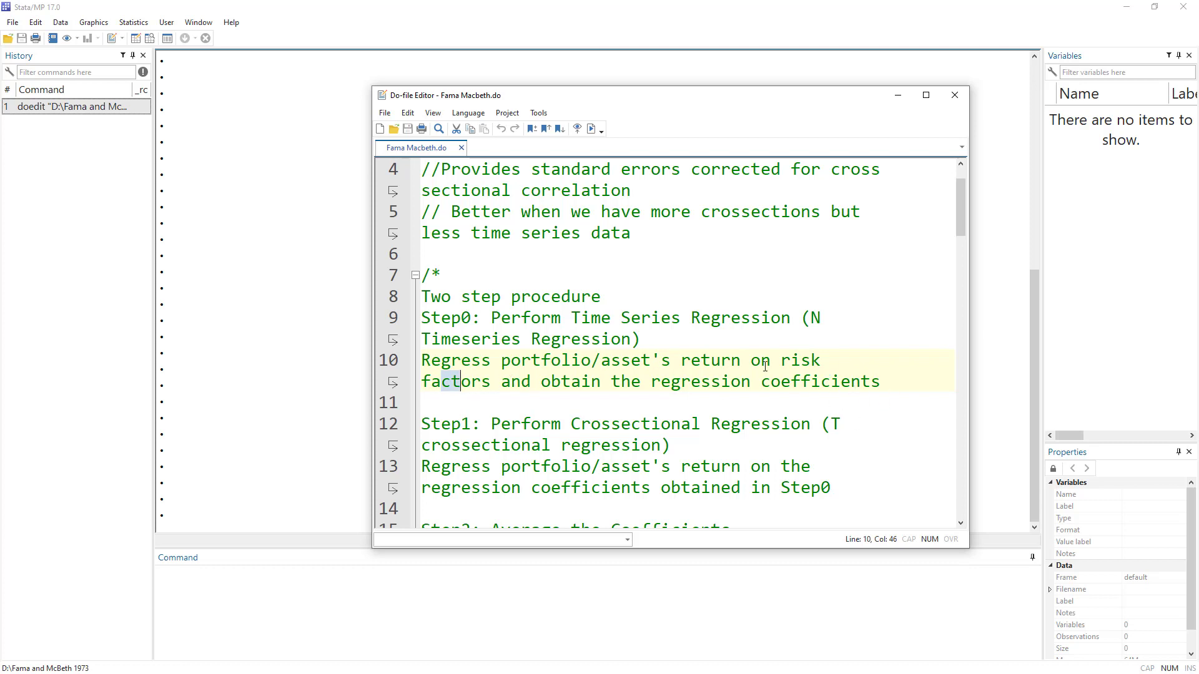
left_click_drag(631, 360, 651, 361)
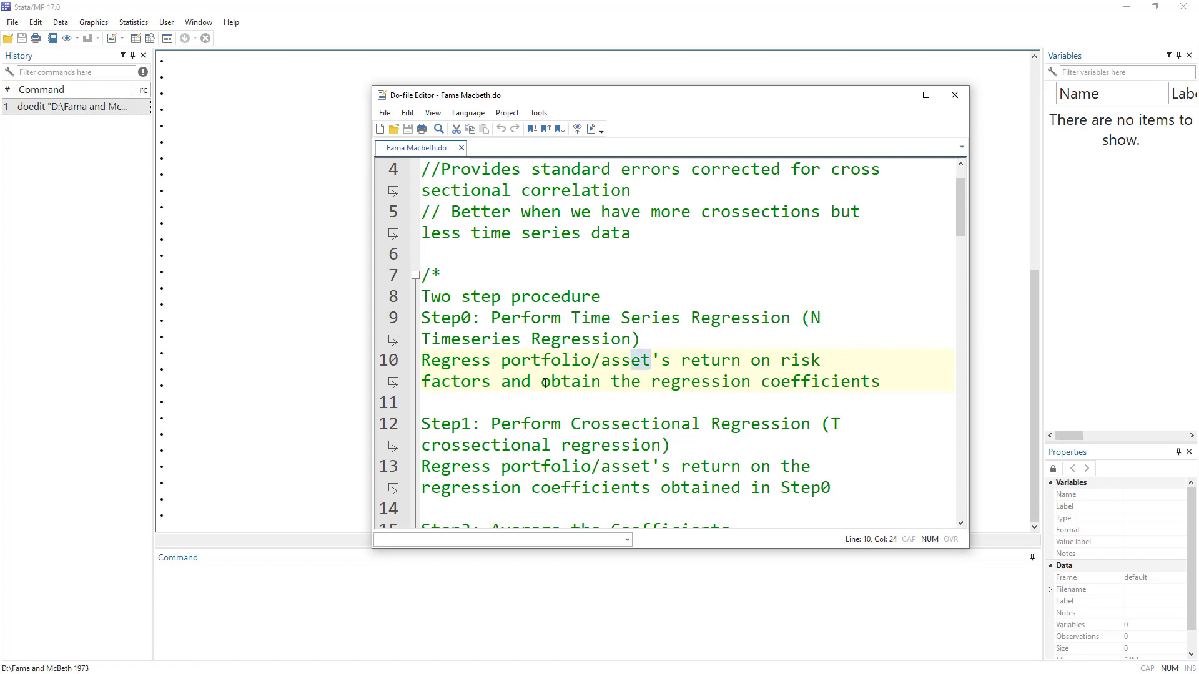
left_click_drag(545, 382, 884, 379)
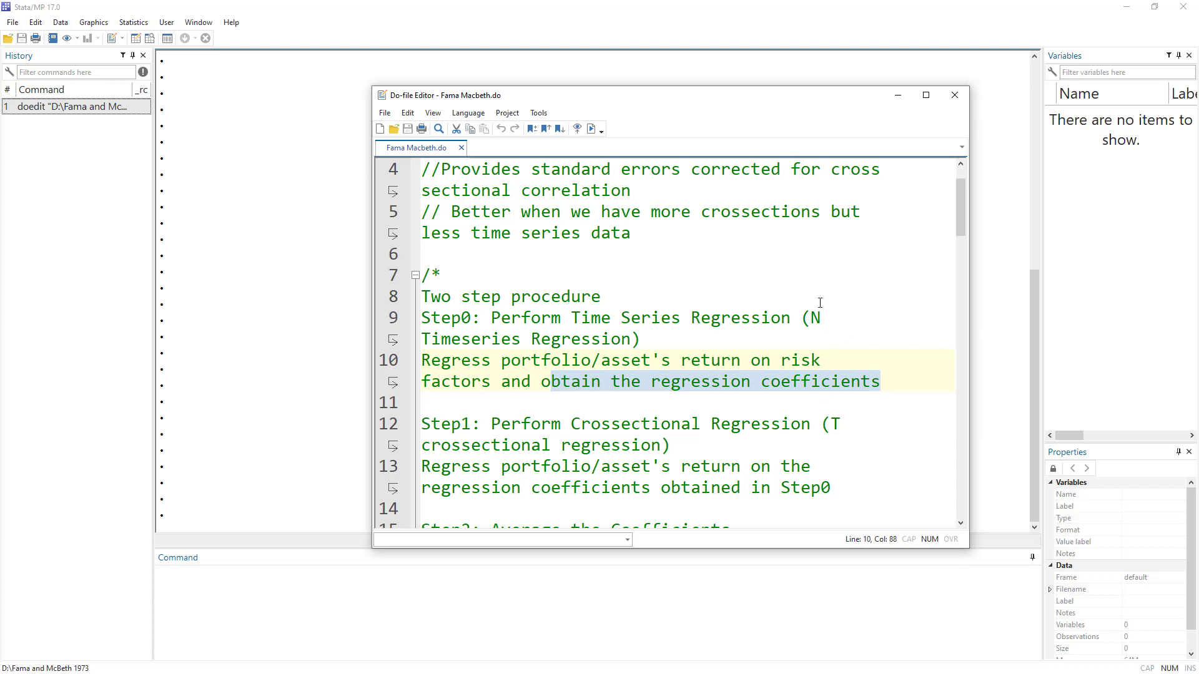
left_click_drag(811, 318, 819, 319)
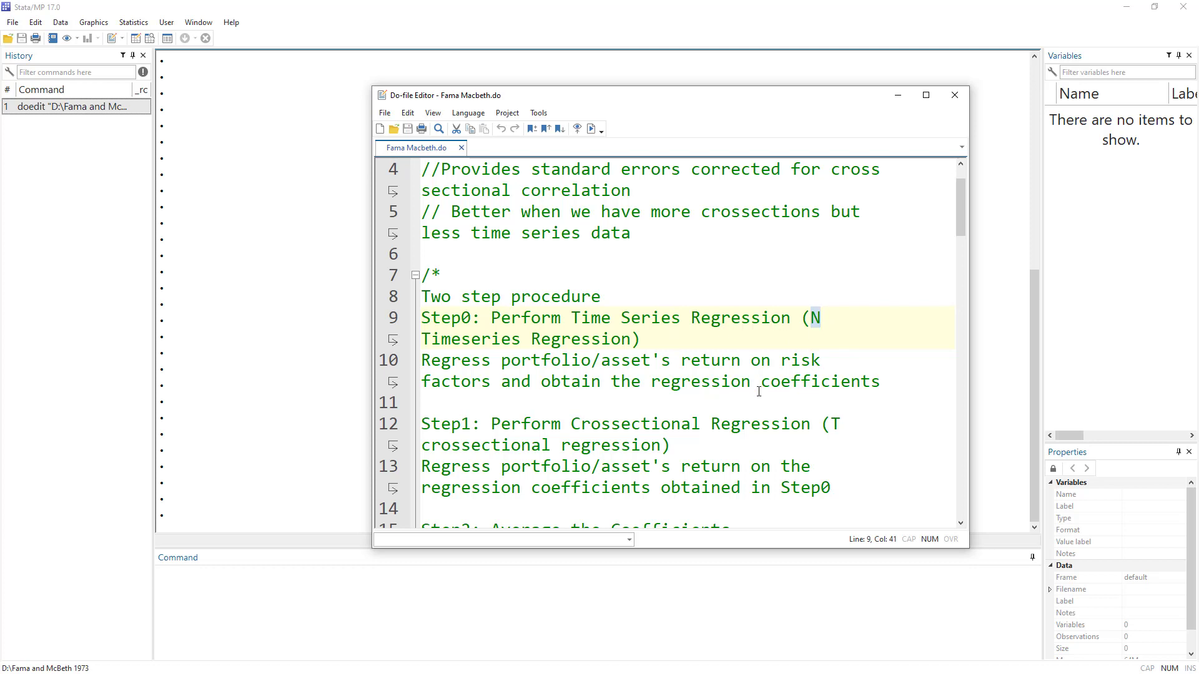
left_click_drag(652, 382, 881, 380)
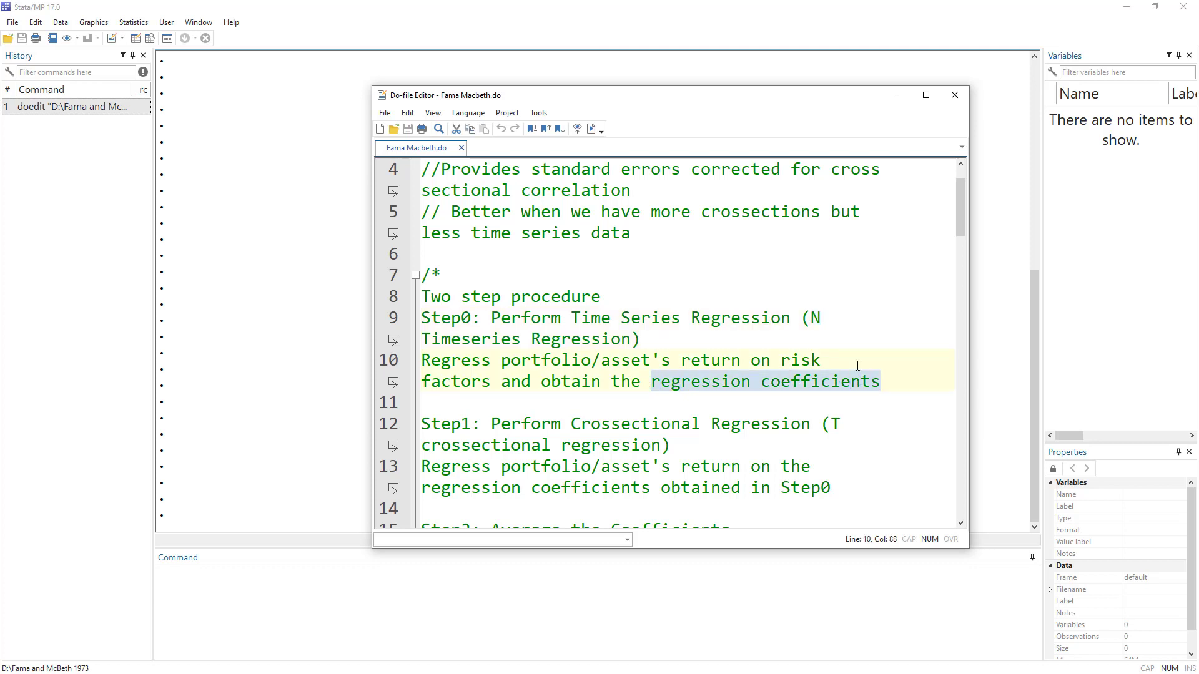
left_click_drag(811, 318, 825, 320)
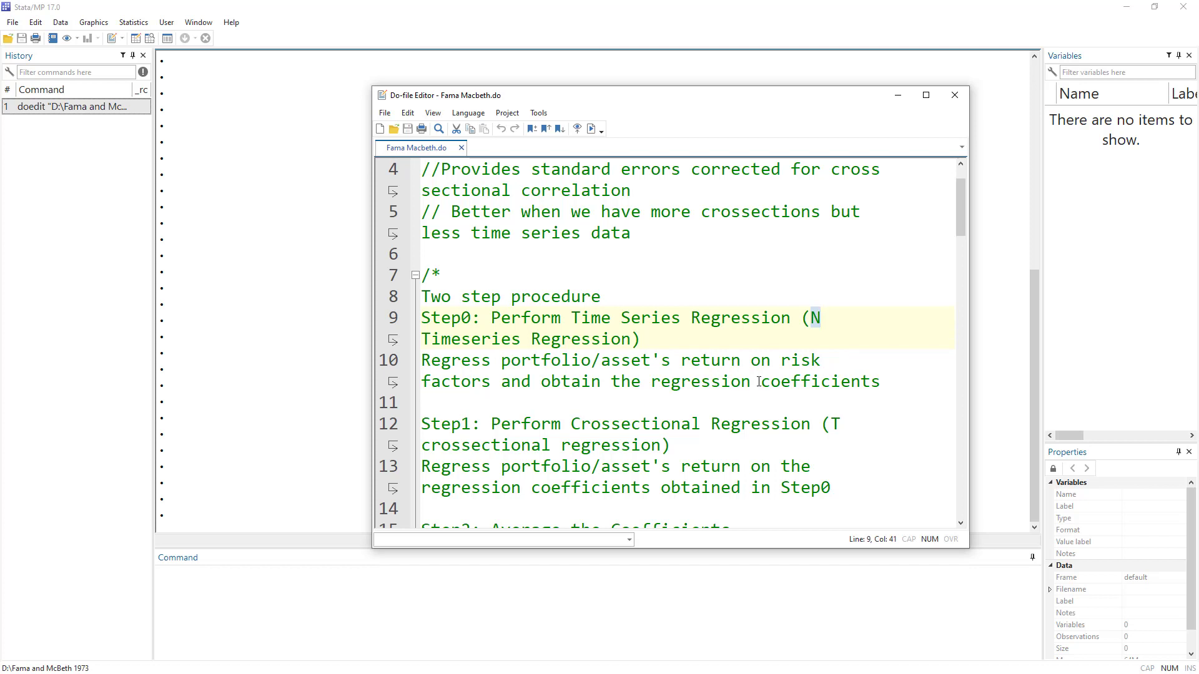
Examine the Step1 notes on the T cross-sectional regressions and how they use the coefficients from Step0.
scroll(465, 384, "down", 1)
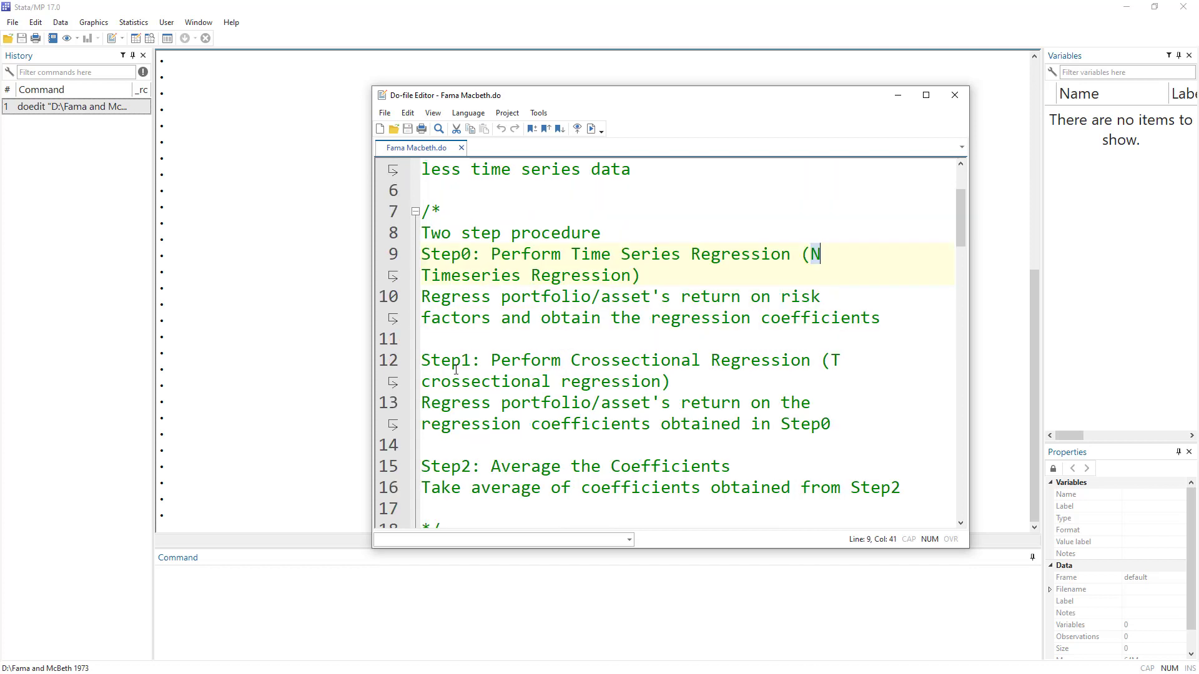
double_click(454, 362)
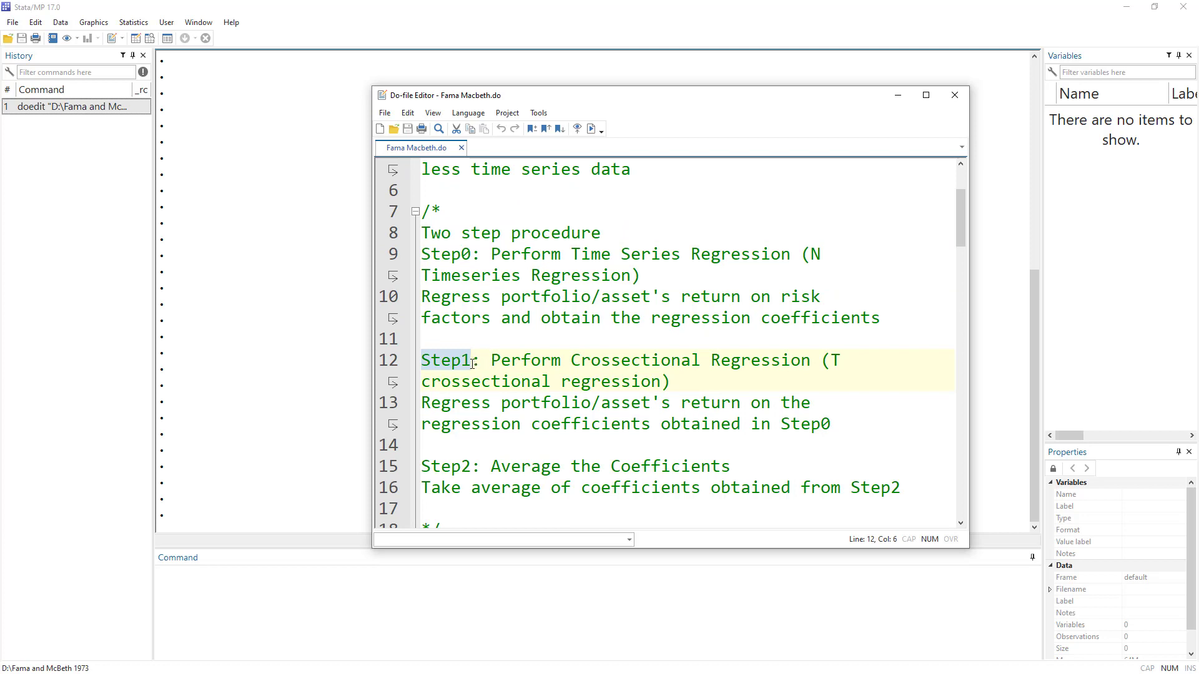
double_click(450, 256)
double_click(450, 360)
left_click_drag(499, 361, 658, 386)
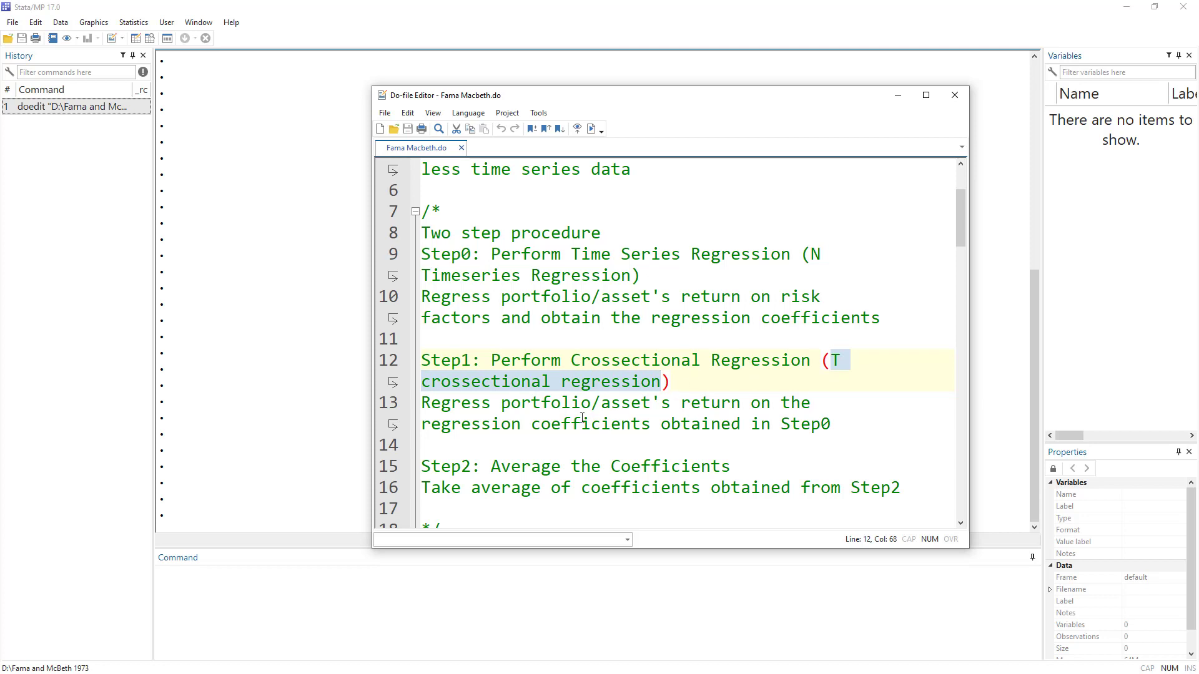
left_click_drag(519, 406, 661, 405)
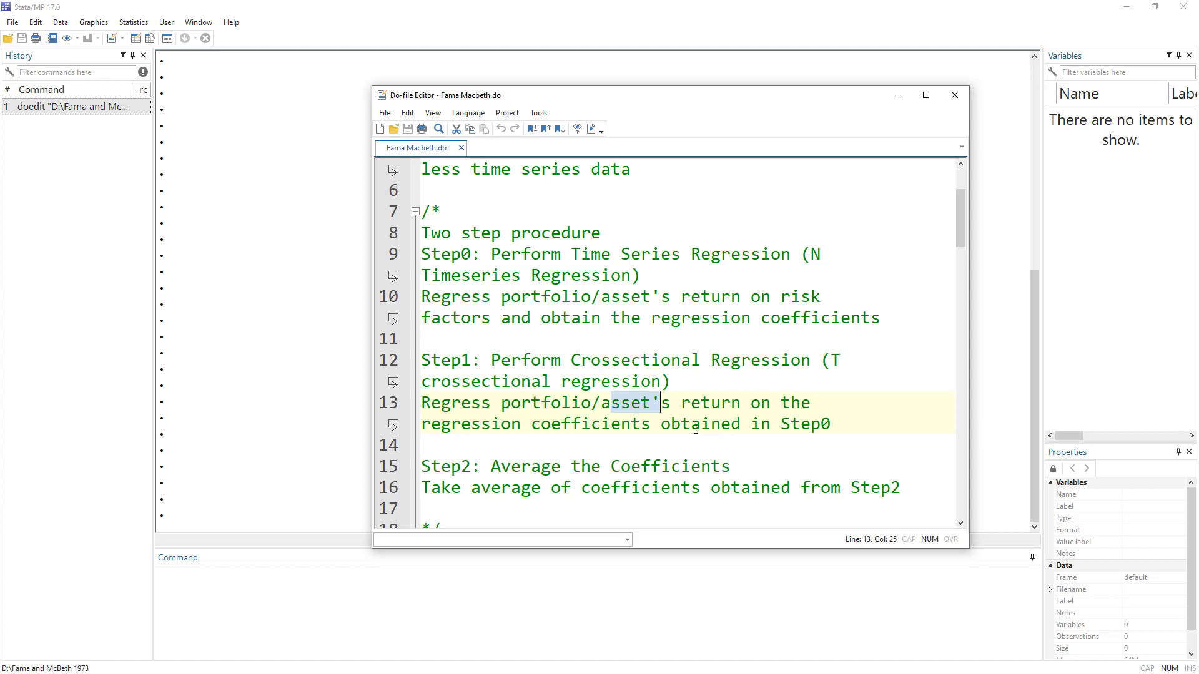
left_click_drag(435, 253, 471, 256)
left_click_drag(760, 318, 884, 319)
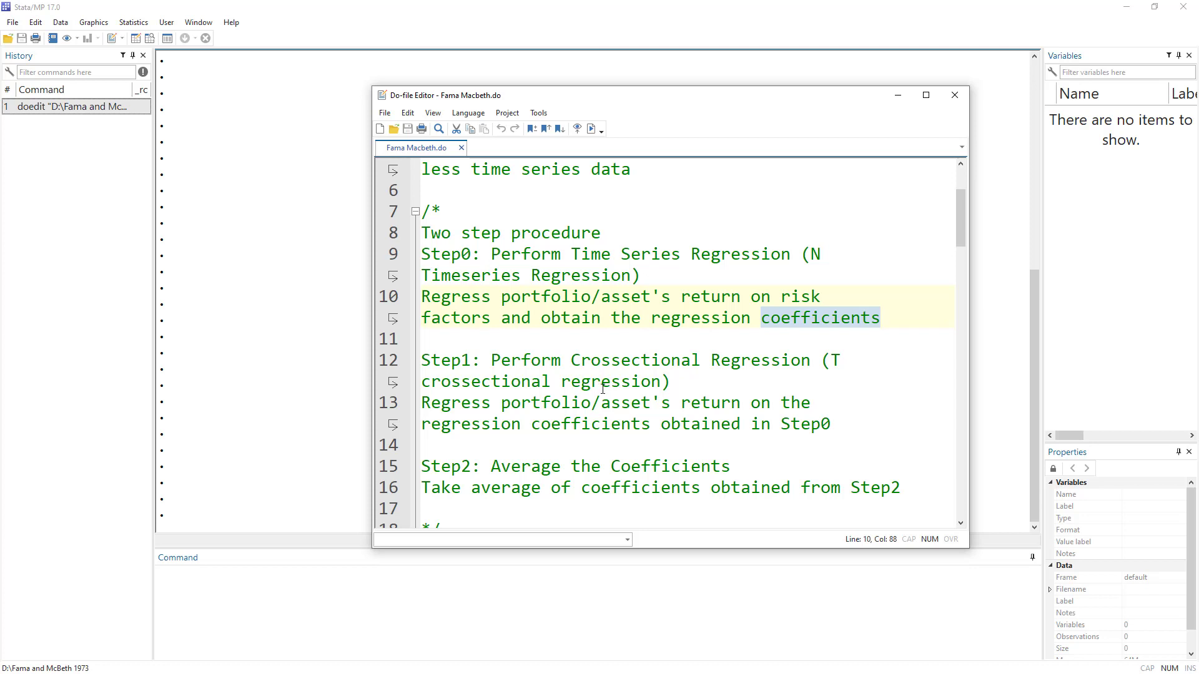
left_click_drag(652, 320, 889, 322)
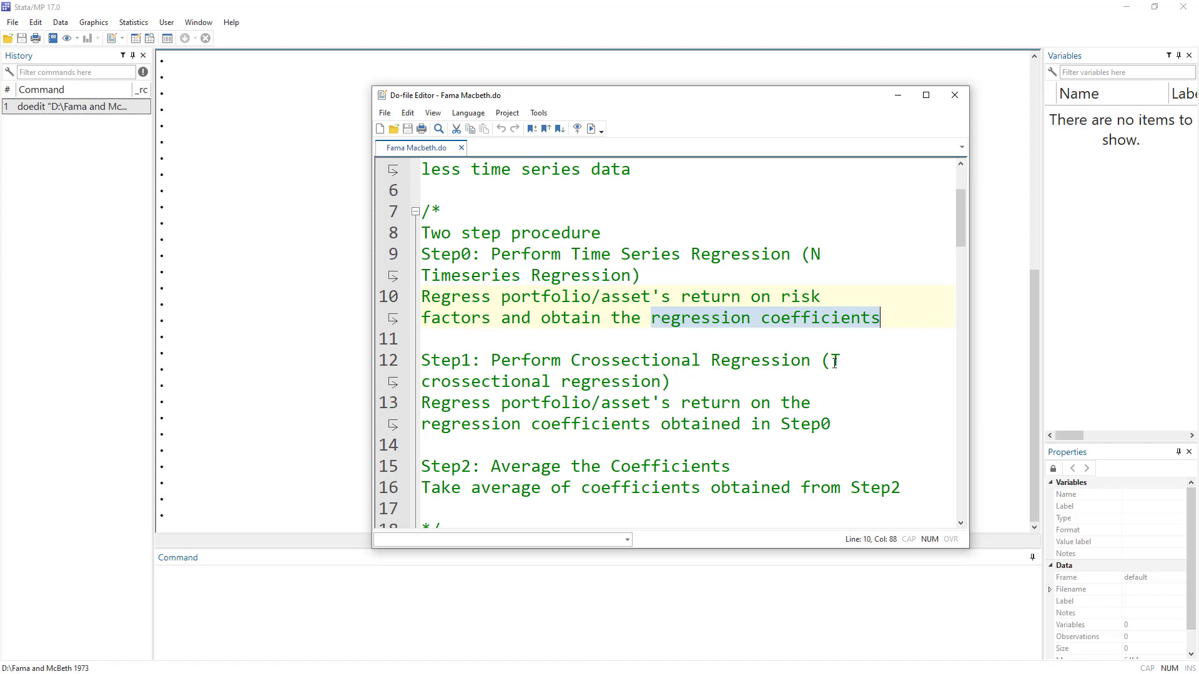
left_click_drag(831, 360, 841, 357)
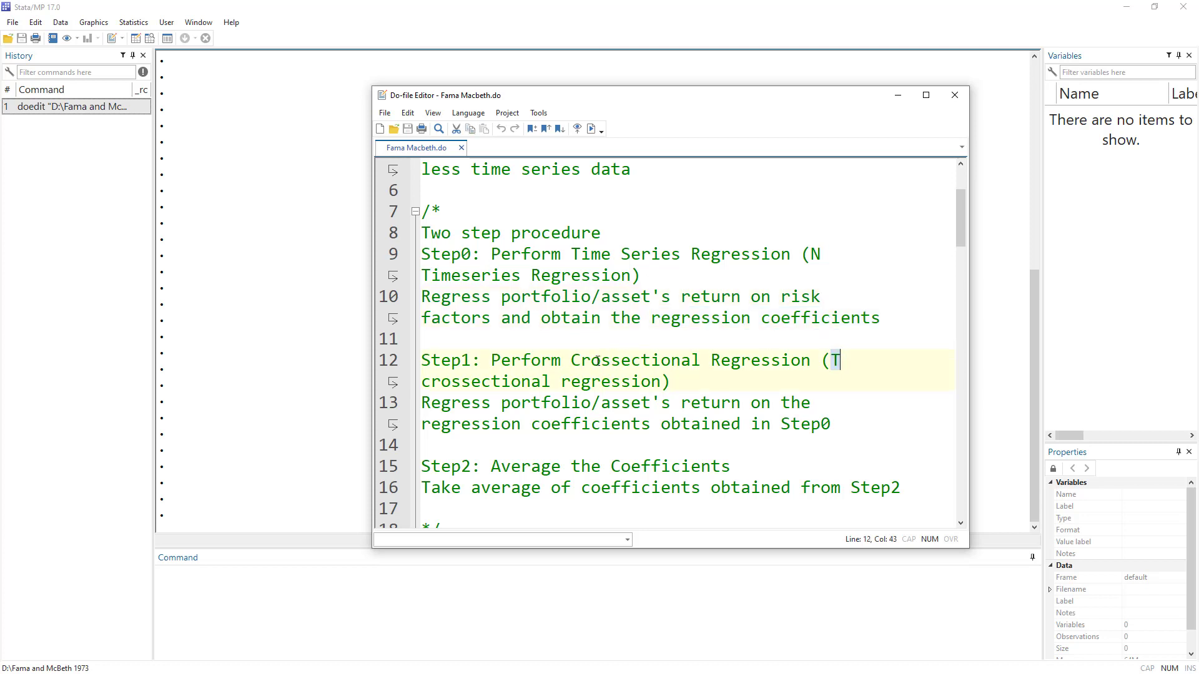
left_click_drag(600, 361, 771, 362)
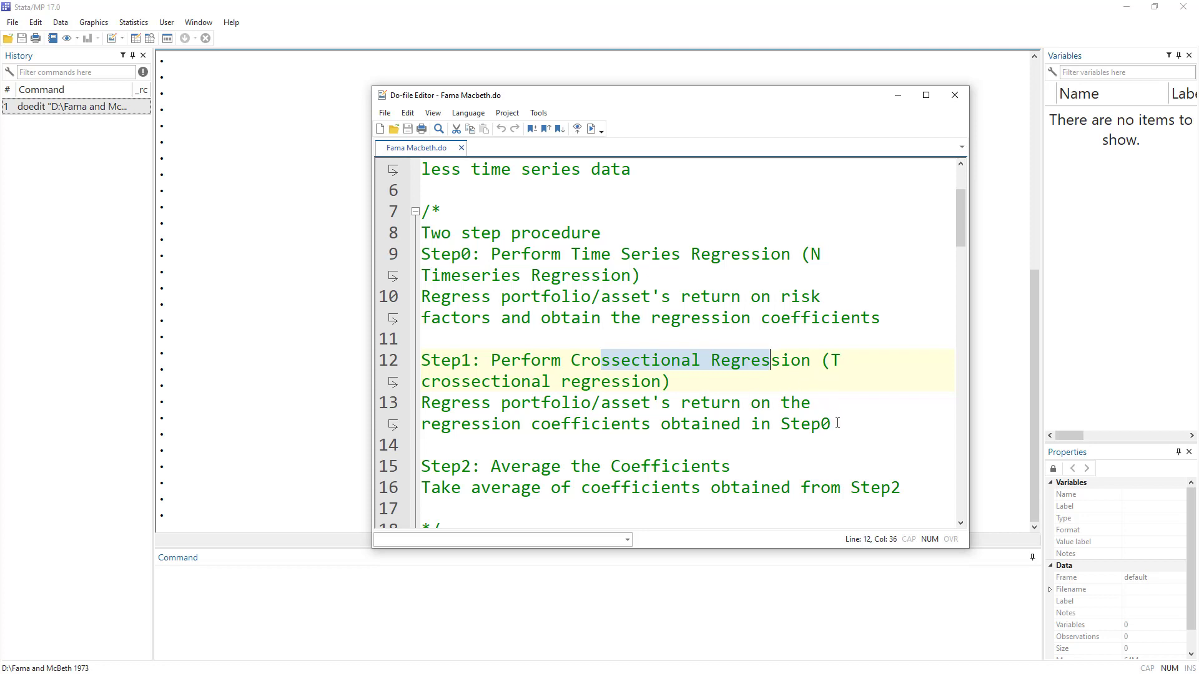
left_click_drag(833, 424, 411, 365)
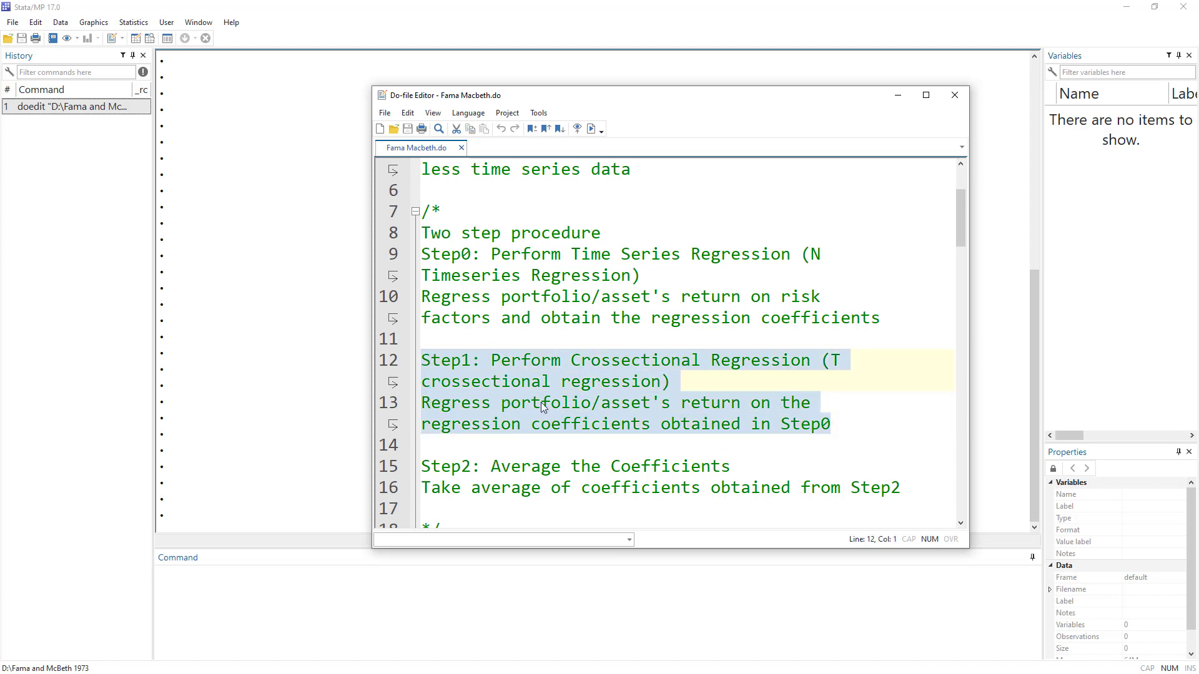
Examine the Step2 notes on taking the average of the cross-sectional regression coefficients.
scroll(615, 407, "down", 1)
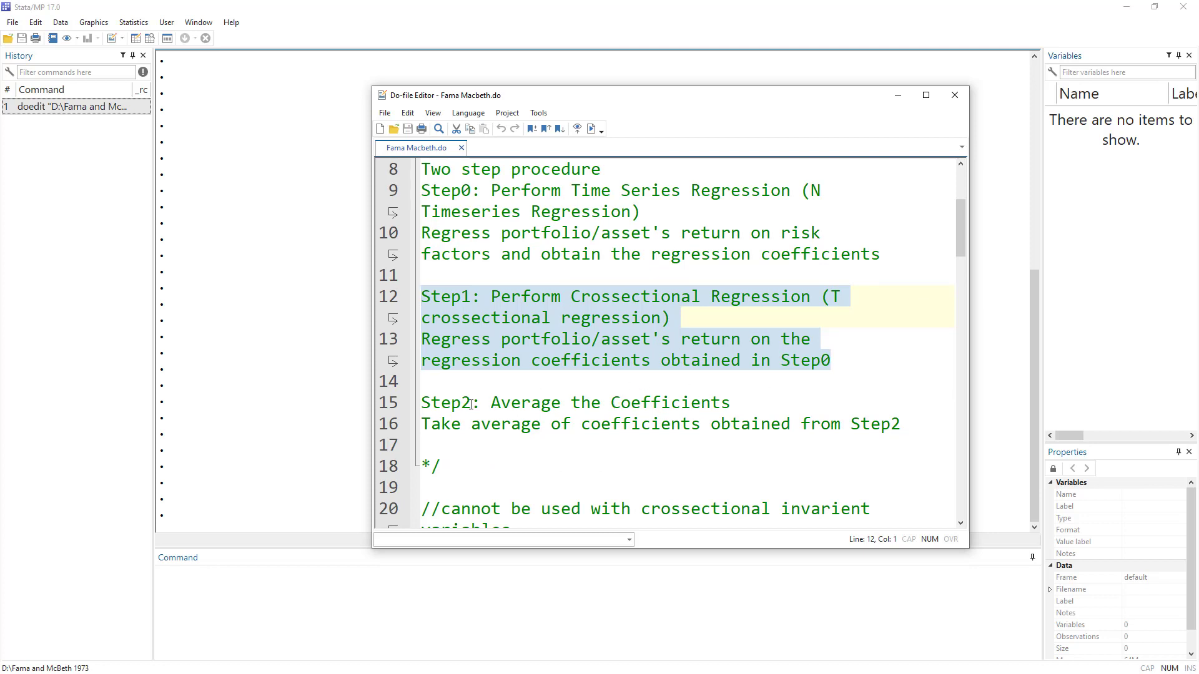
left_click_drag(471, 404, 418, 404)
left_click_drag(492, 402, 742, 394)
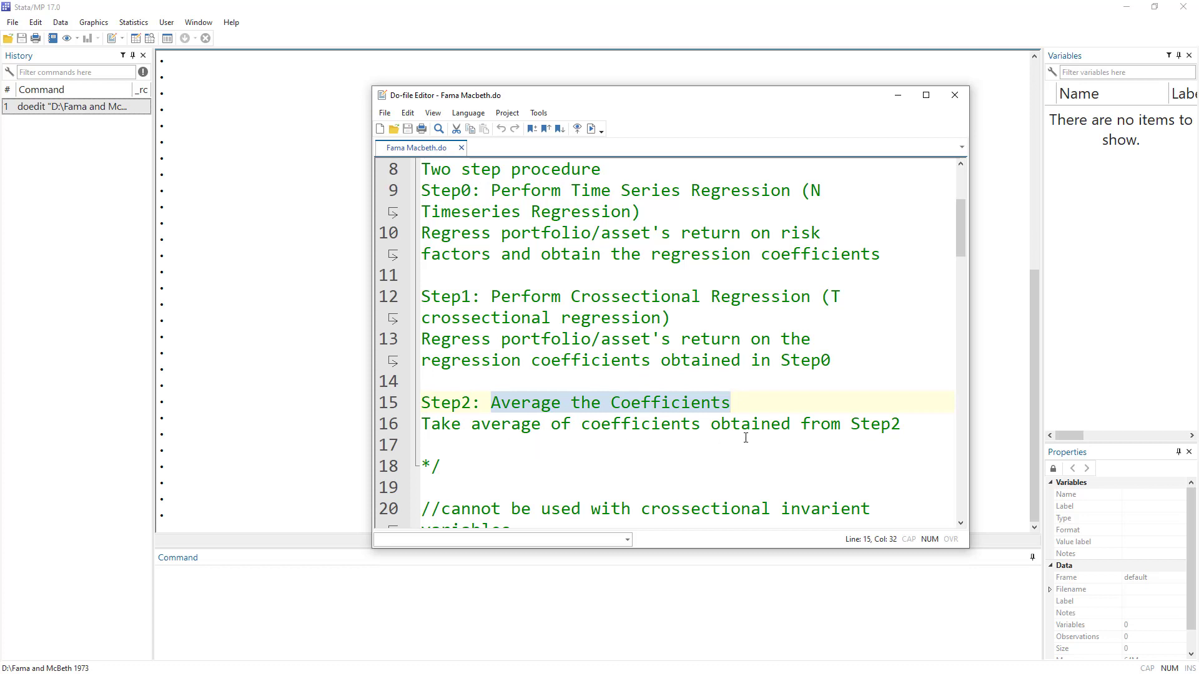
left_click_drag(425, 426, 916, 422)
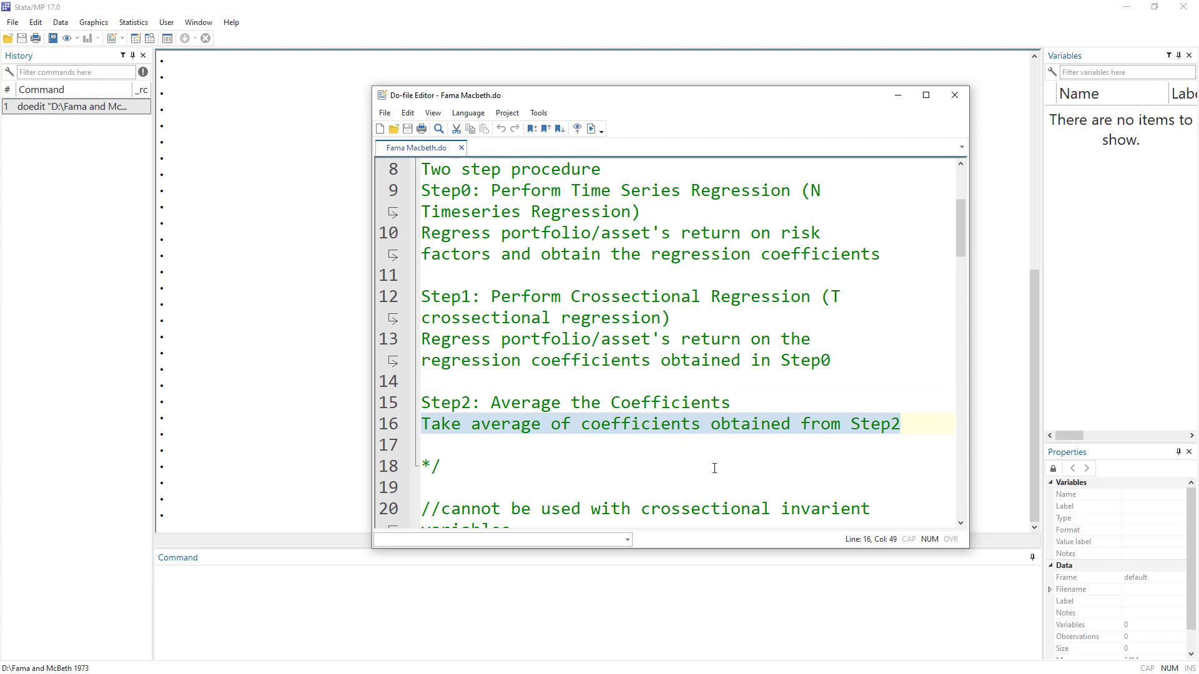
Compare the Step0 time series notes with the Step1 and Step2 notes that make up the two-step procedure.
scroll(616, 425, "up", 1)
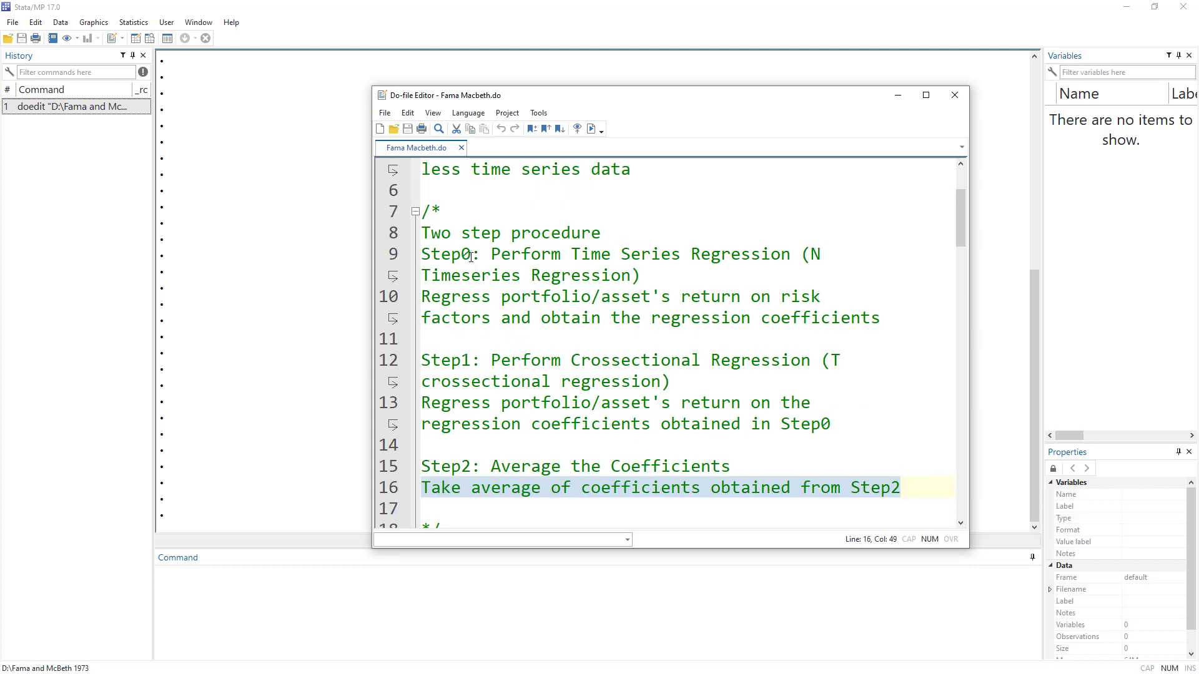
left_click_drag(474, 264, 419, 262)
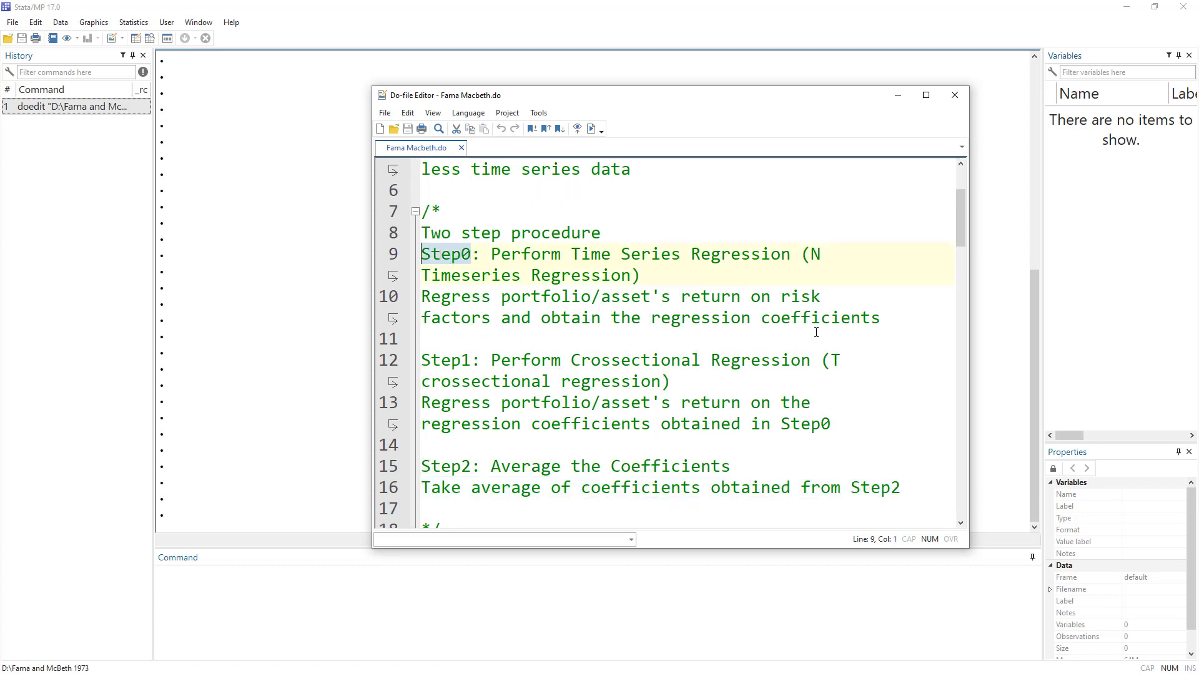
left_click_drag(883, 319, 382, 255)
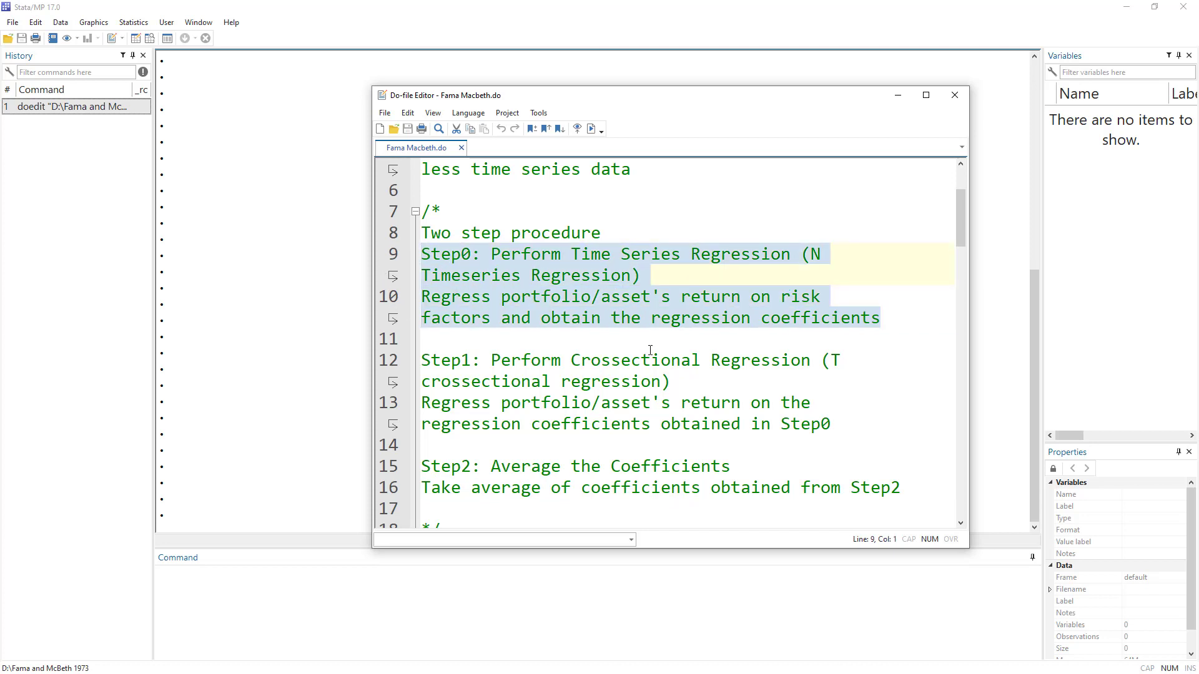
left_click_drag(921, 494, 369, 360)
scroll(580, 351, "up", 2)
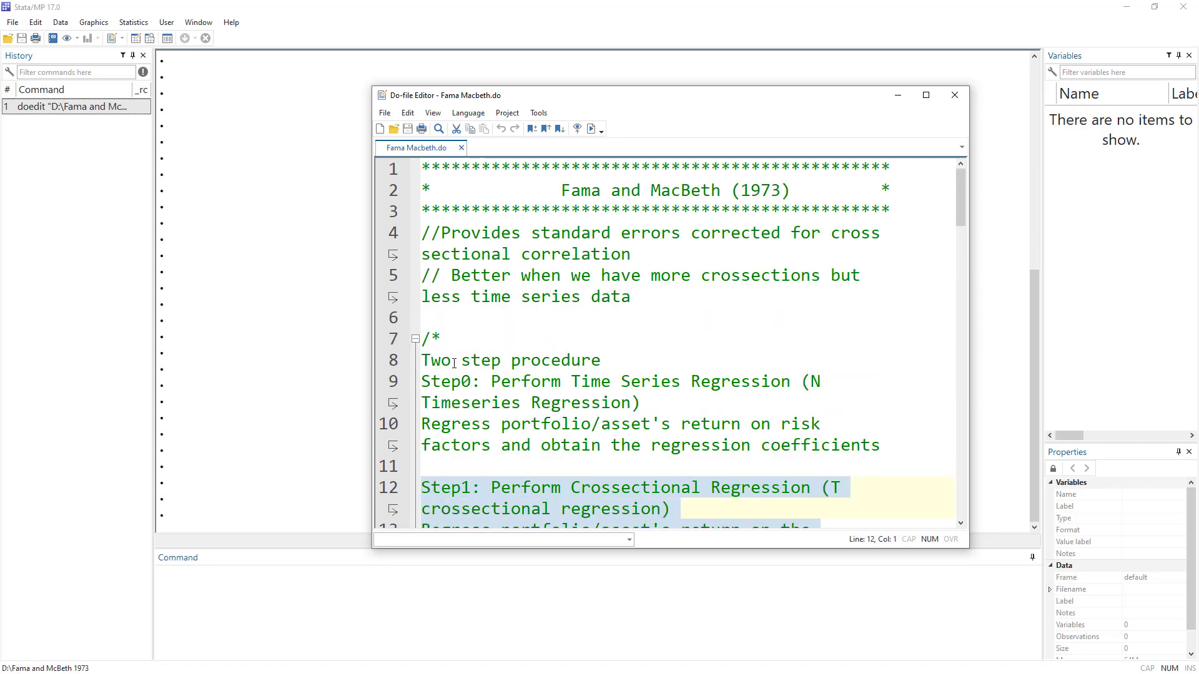
scroll(653, 368, "down", 2)
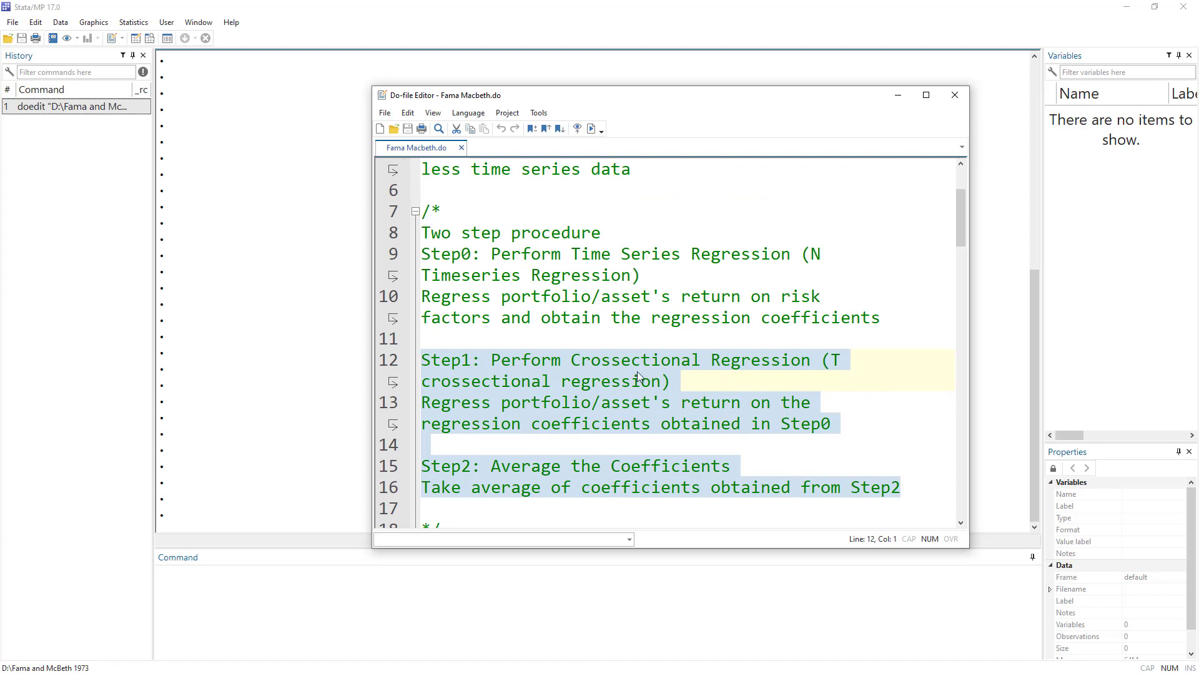
left_click_drag(493, 468, 755, 470)
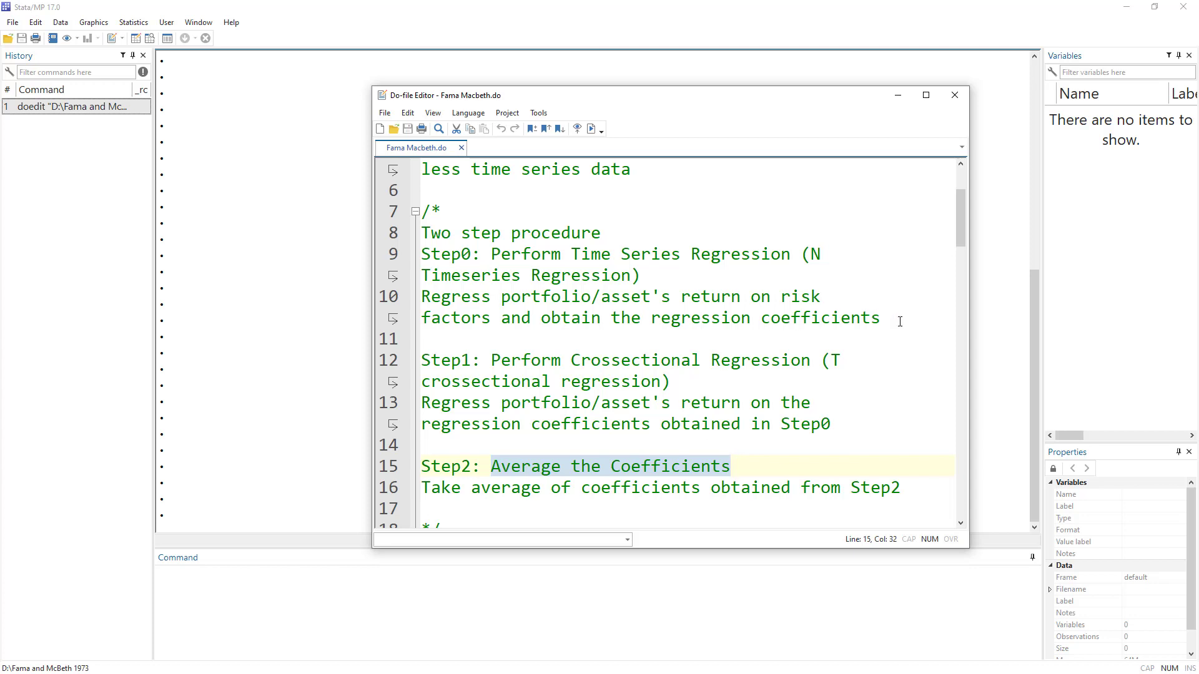
Review why the Step0 time series regression is treated as preliminary to Step1 and Step2.
left_click_drag(899, 321, 423, 255)
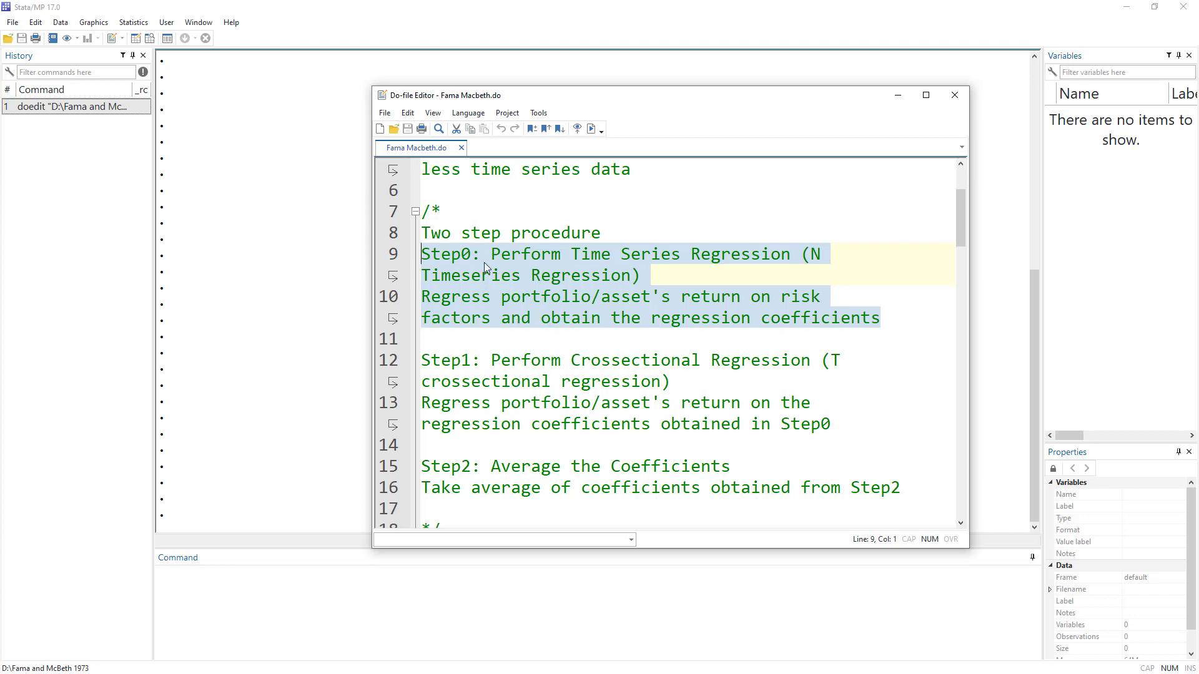
left_click(446, 254)
double_click(446, 254)
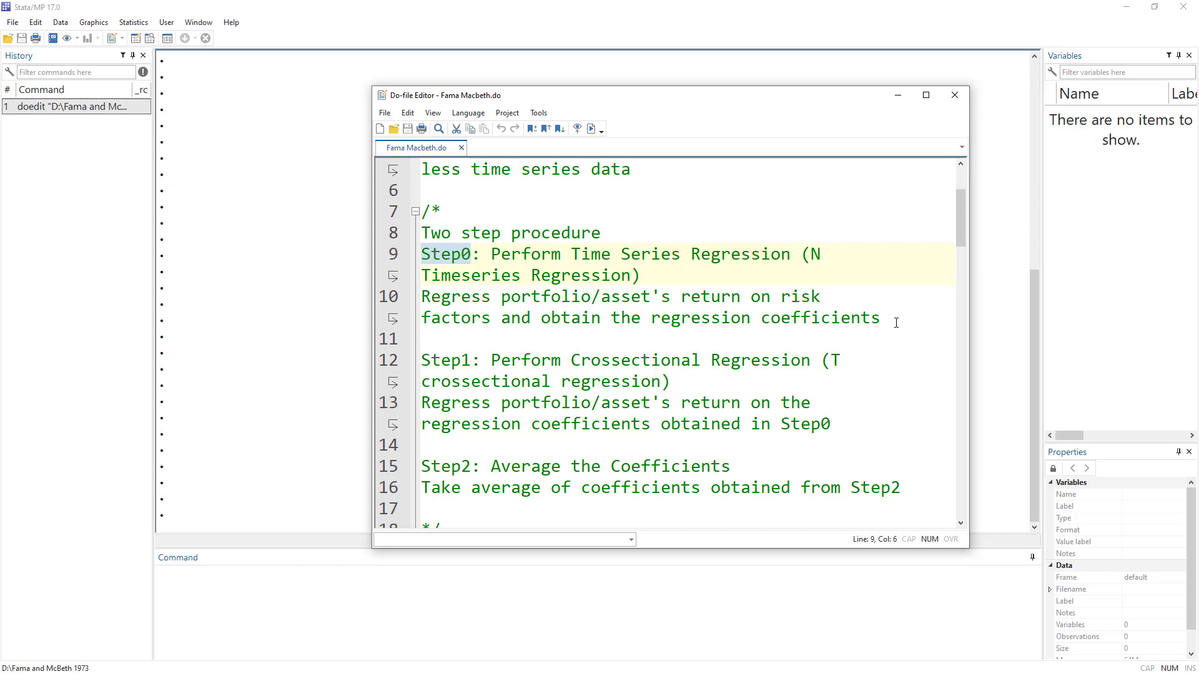
left_click_drag(896, 323, 421, 254)
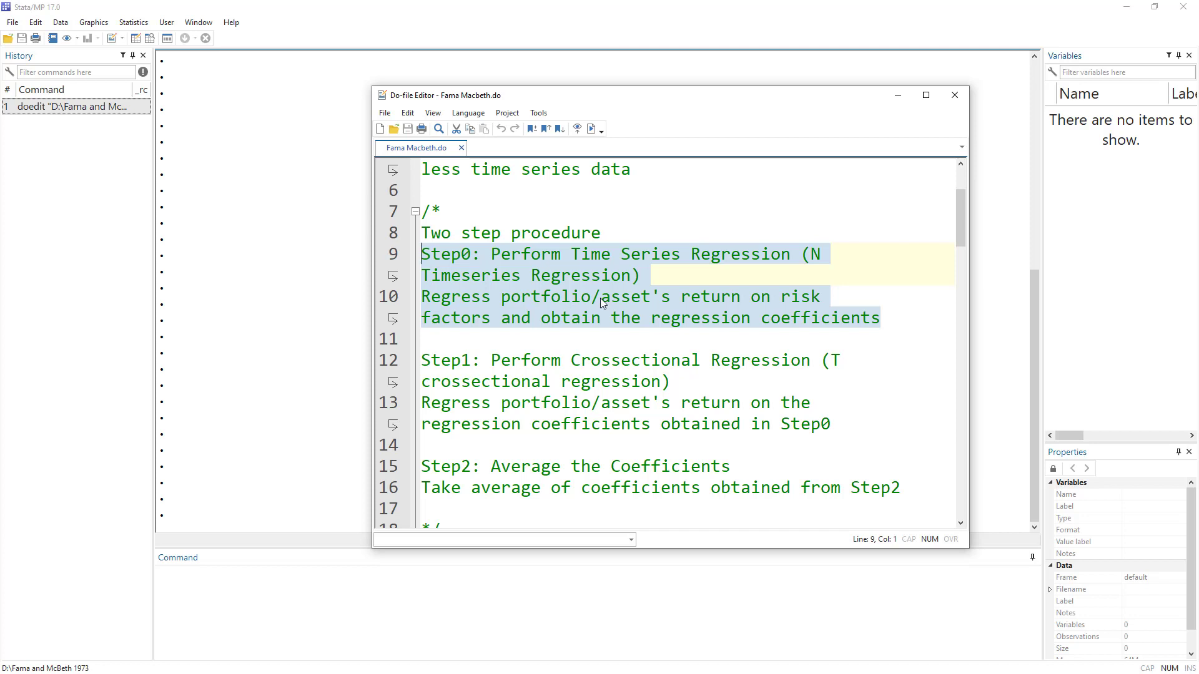
scroll(624, 417, "down", 2)
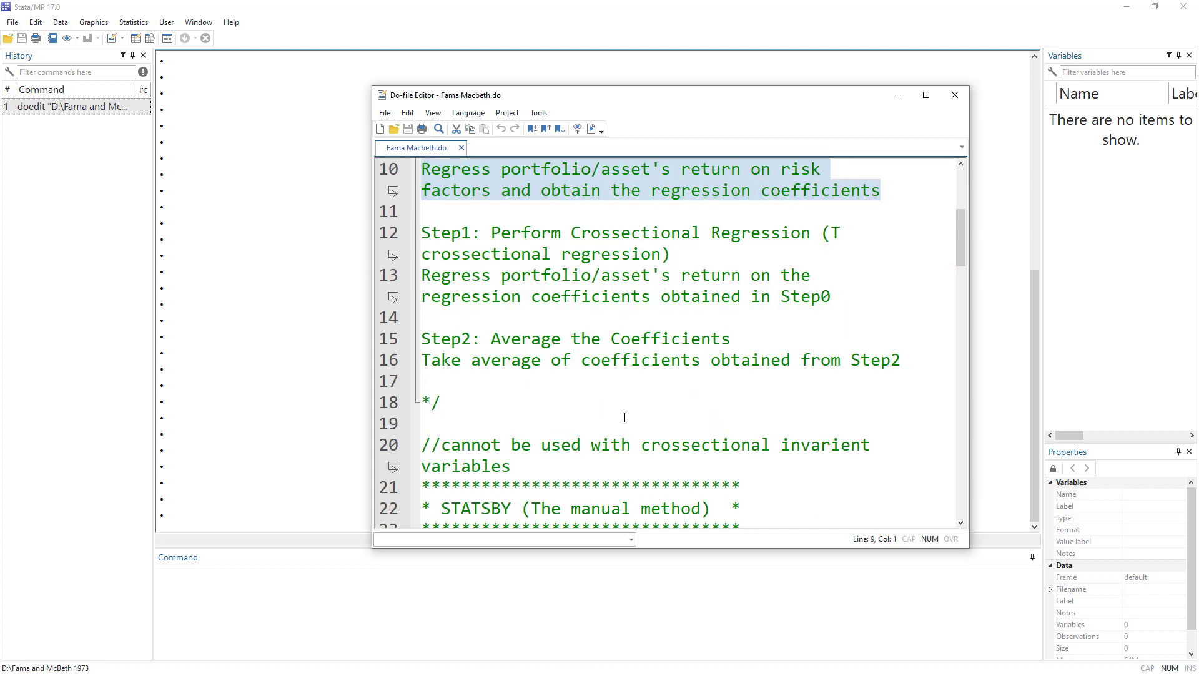
left_click_drag(913, 359, 388, 231)
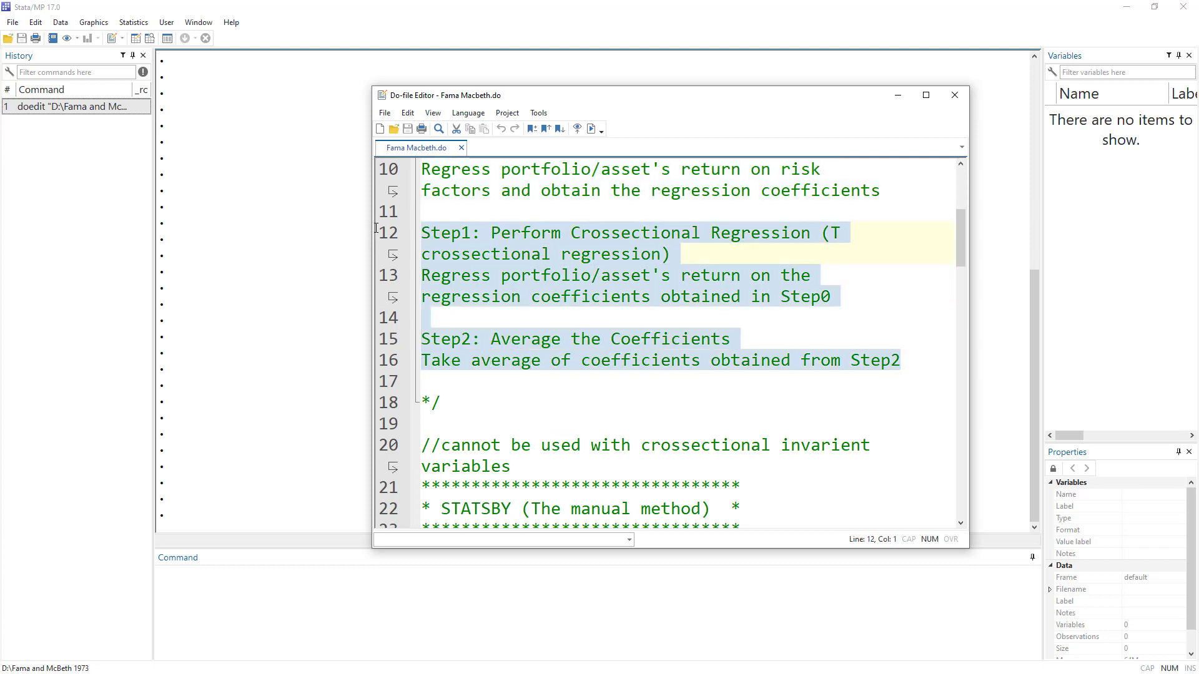
scroll(568, 305, "up", 2)
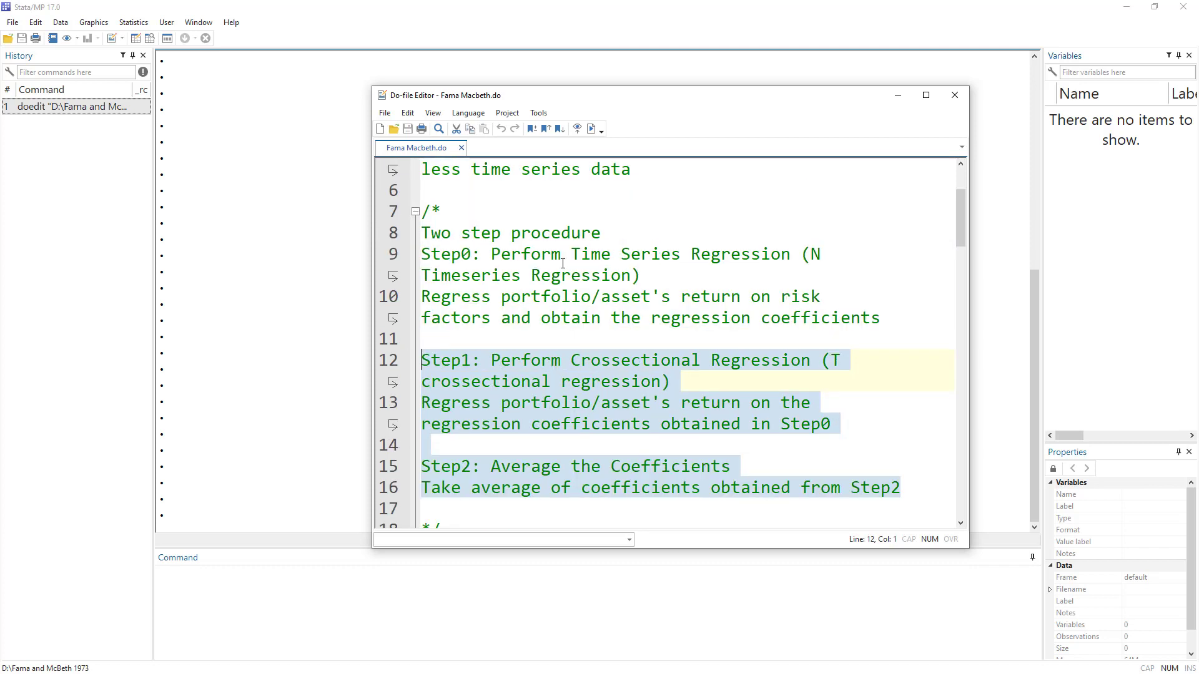
left_click_drag(899, 318, 382, 252)
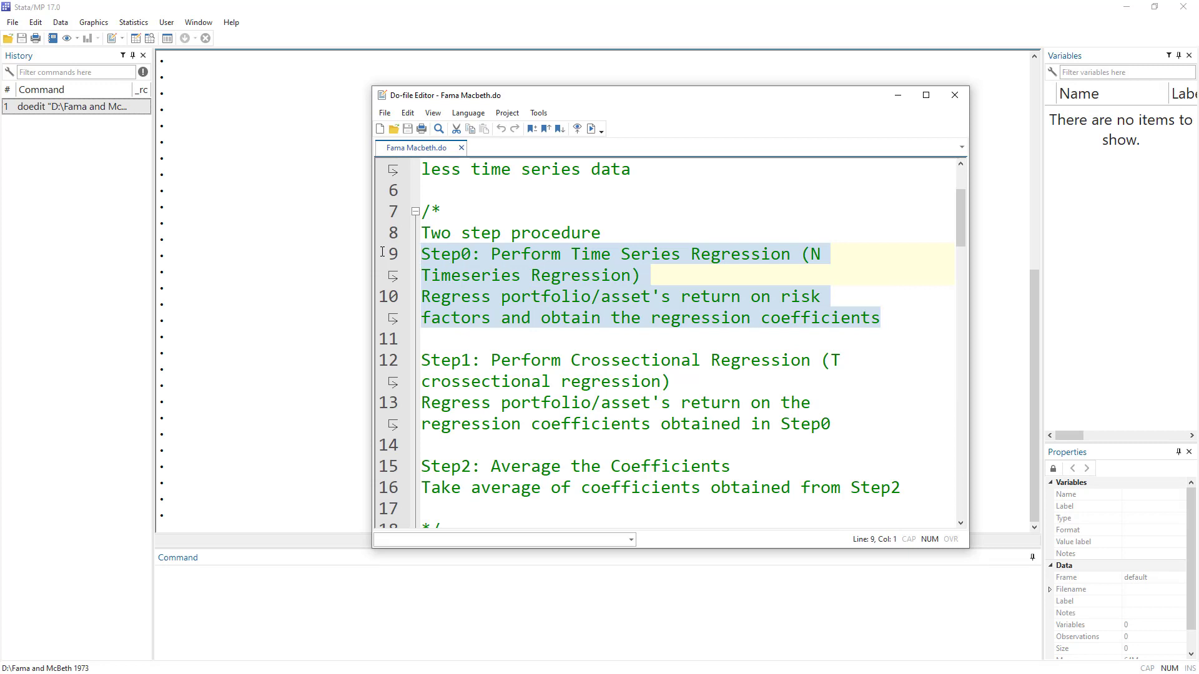
Read the do-file comment on line 20 about using the procedure with cross-sectional invariant variables.
scroll(506, 311, "down", 3)
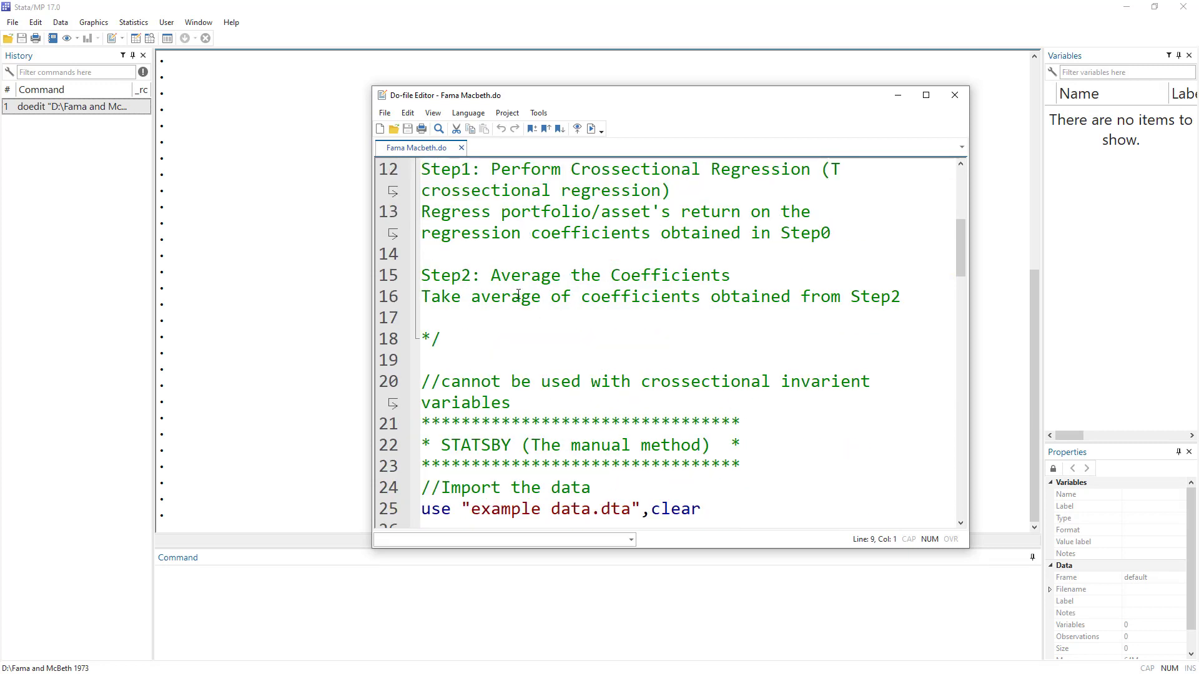
scroll(525, 294, "down", 1)
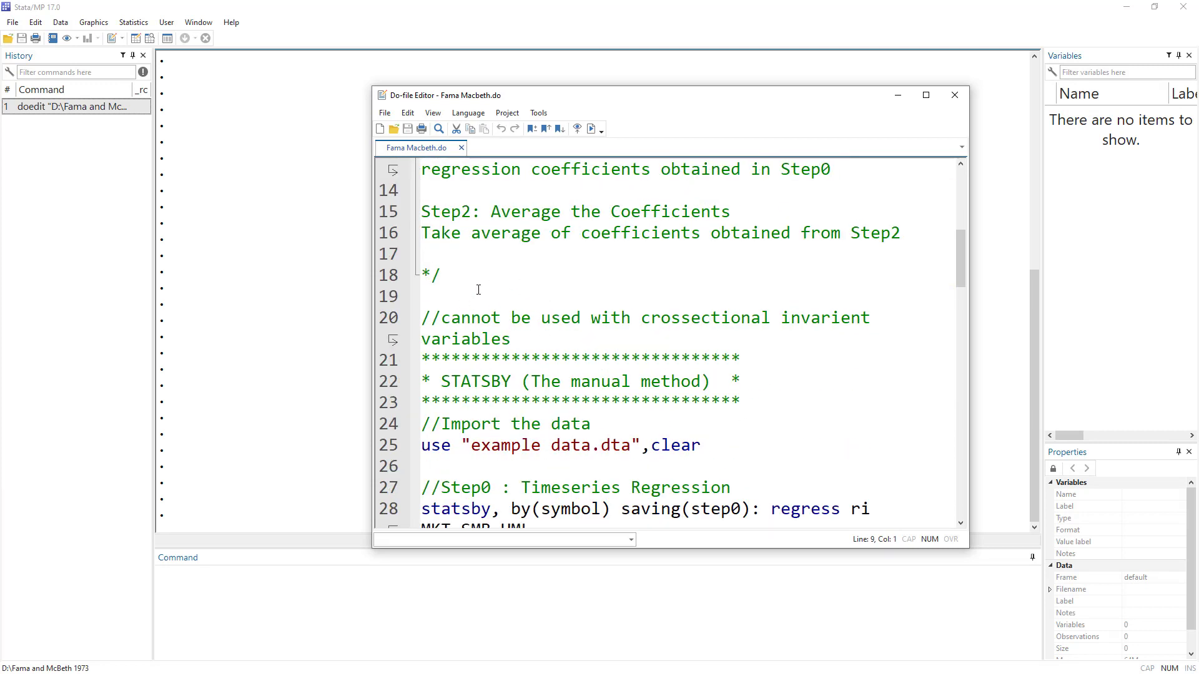
left_click(442, 319)
left_click_drag(463, 322, 581, 321)
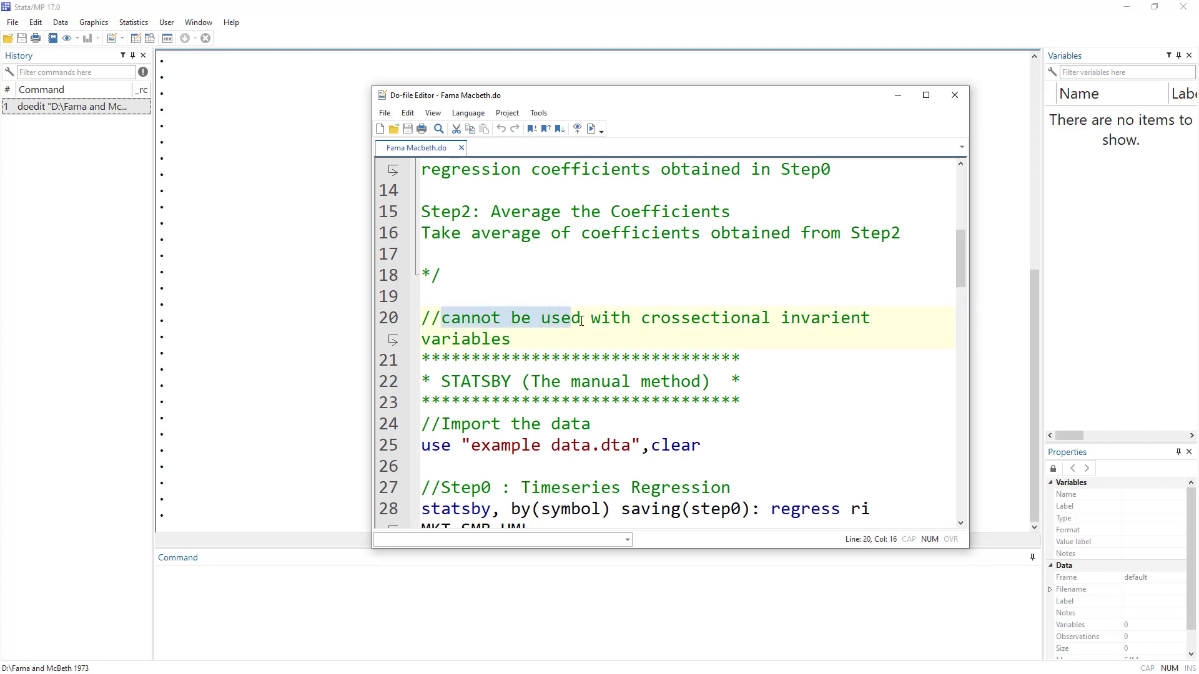
double_click(693, 320)
double_click(826, 319)
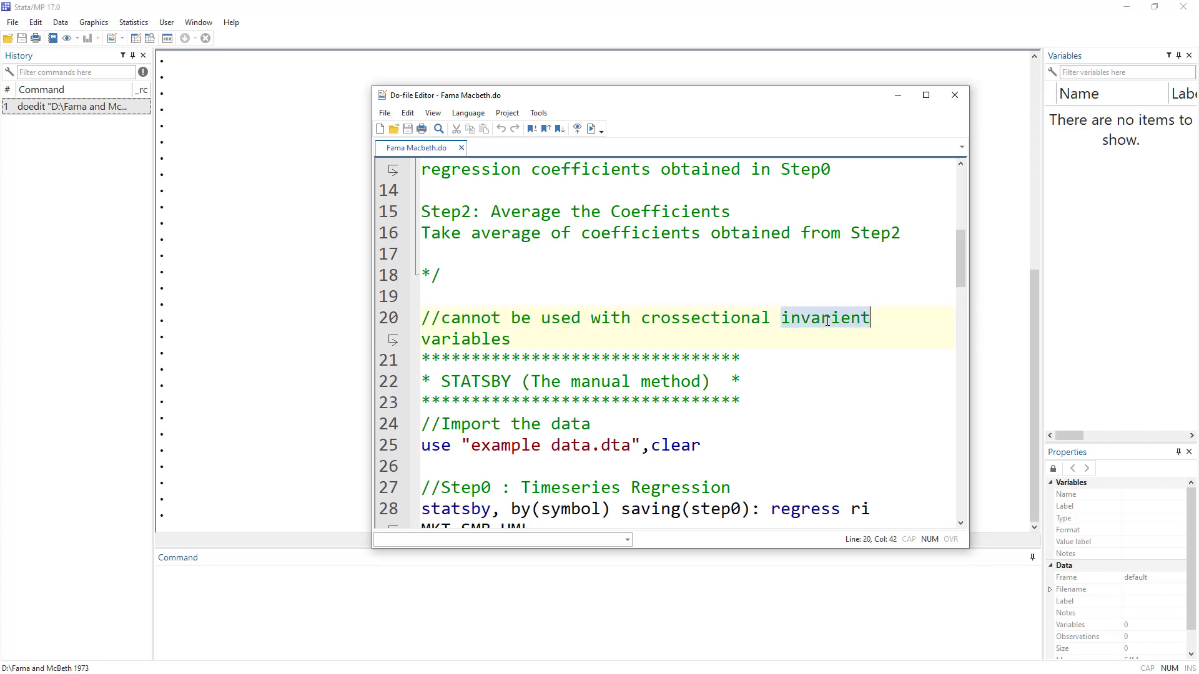
double_click(435, 341)
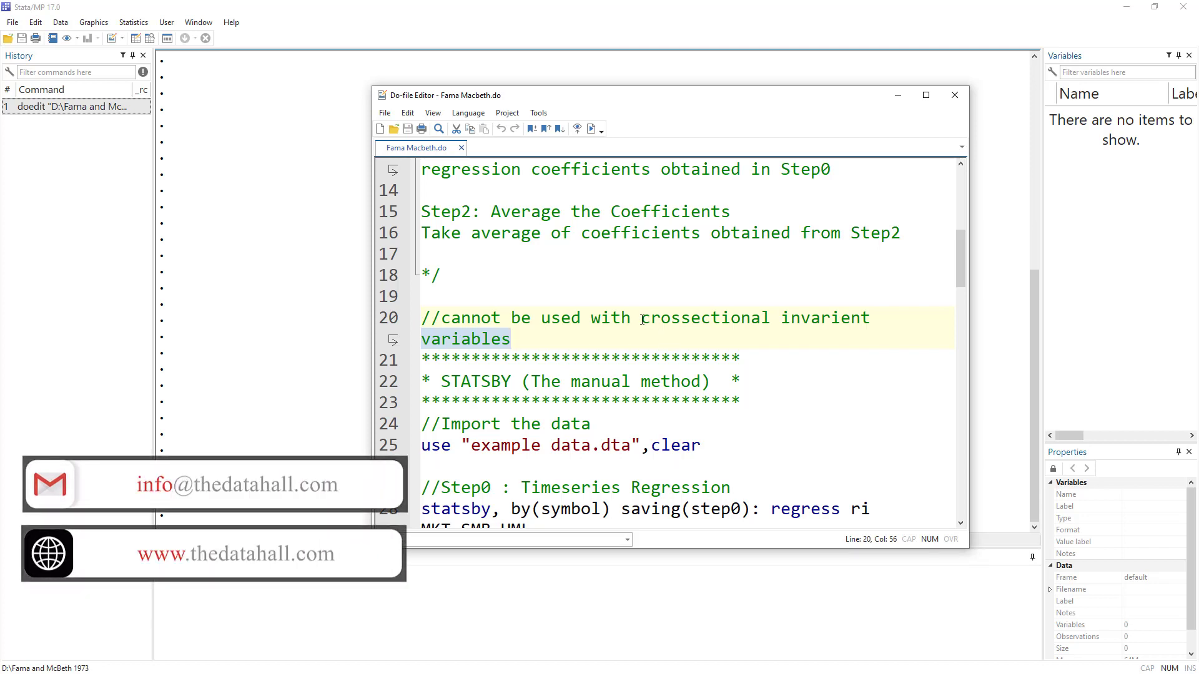
left_click_drag(642, 320, 874, 337)
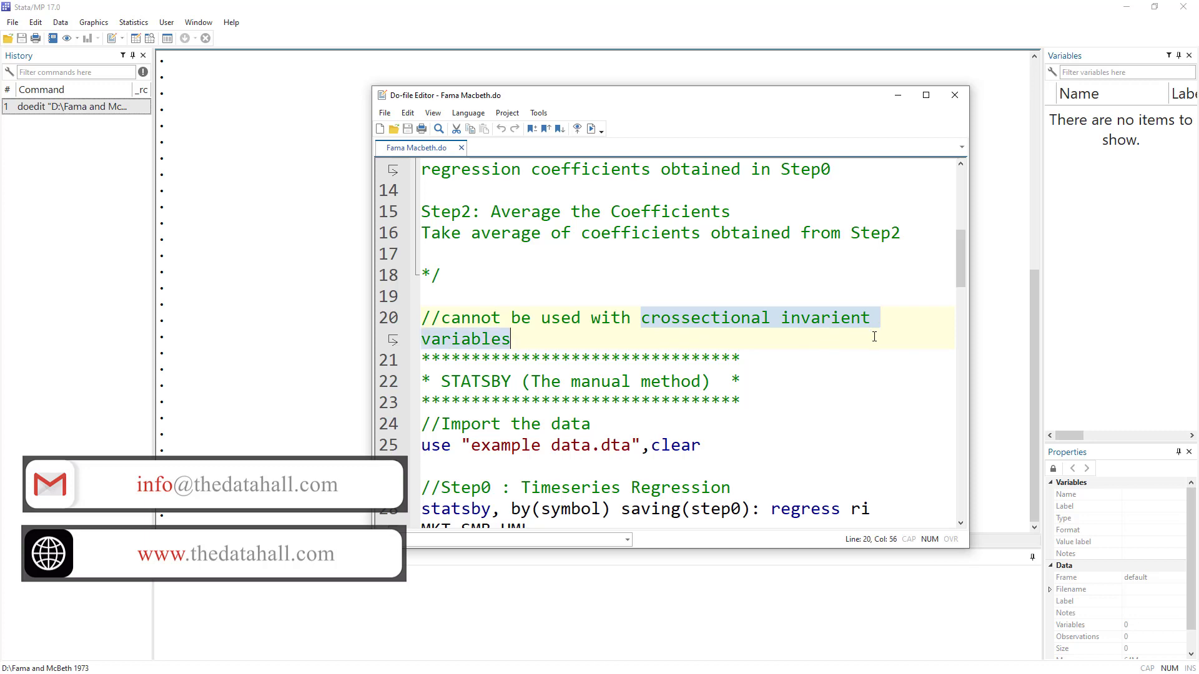
Relate the Step1 cross-sectional regression to the line 20 restriction on cross-sectional invariant variables.
scroll(567, 339, "up", 3)
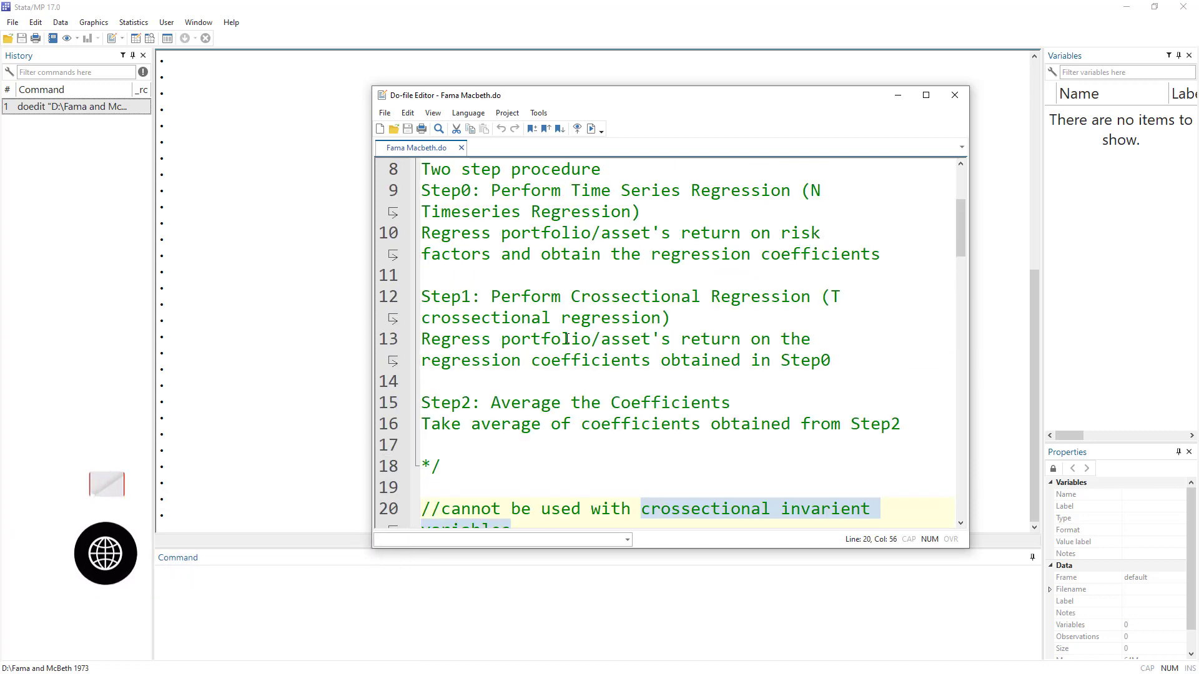
left_click_drag(628, 298, 816, 303)
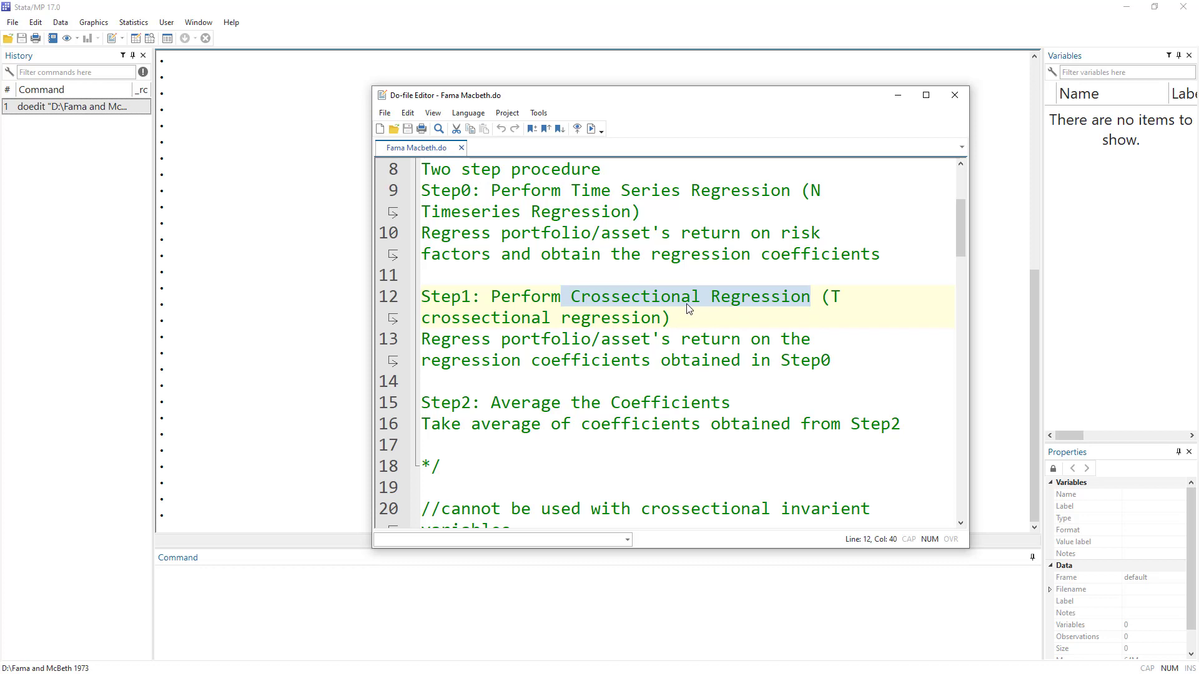
scroll(631, 433, "down", 1)
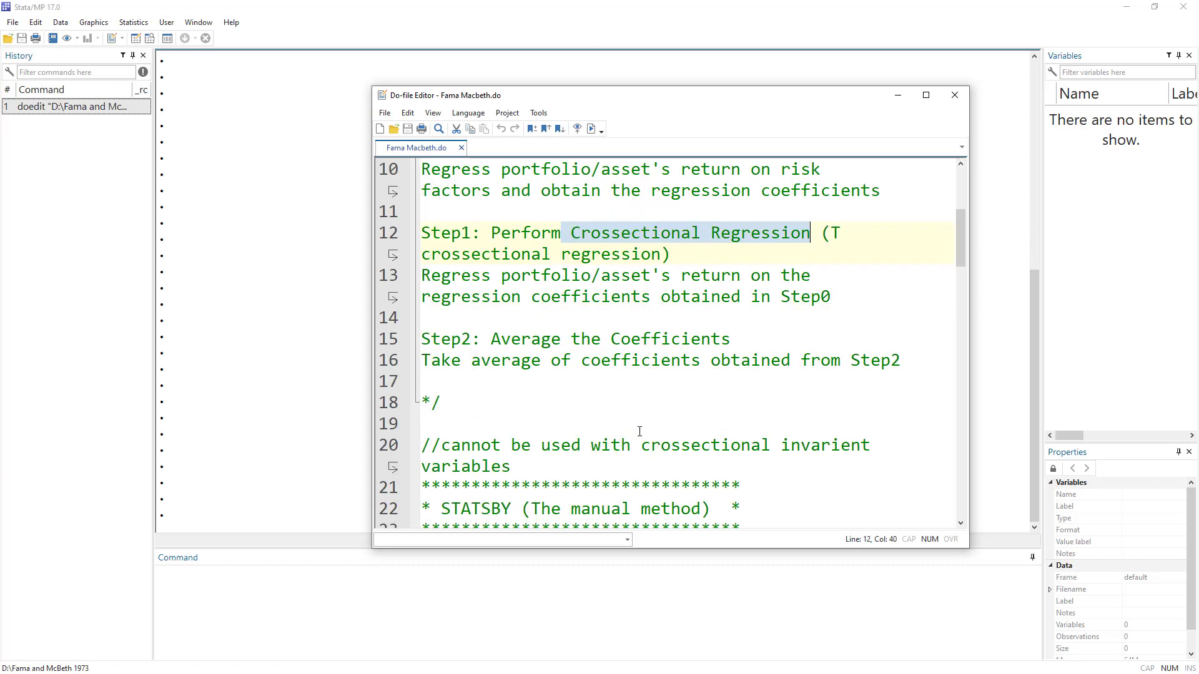
left_click_drag(531, 467, 421, 446)
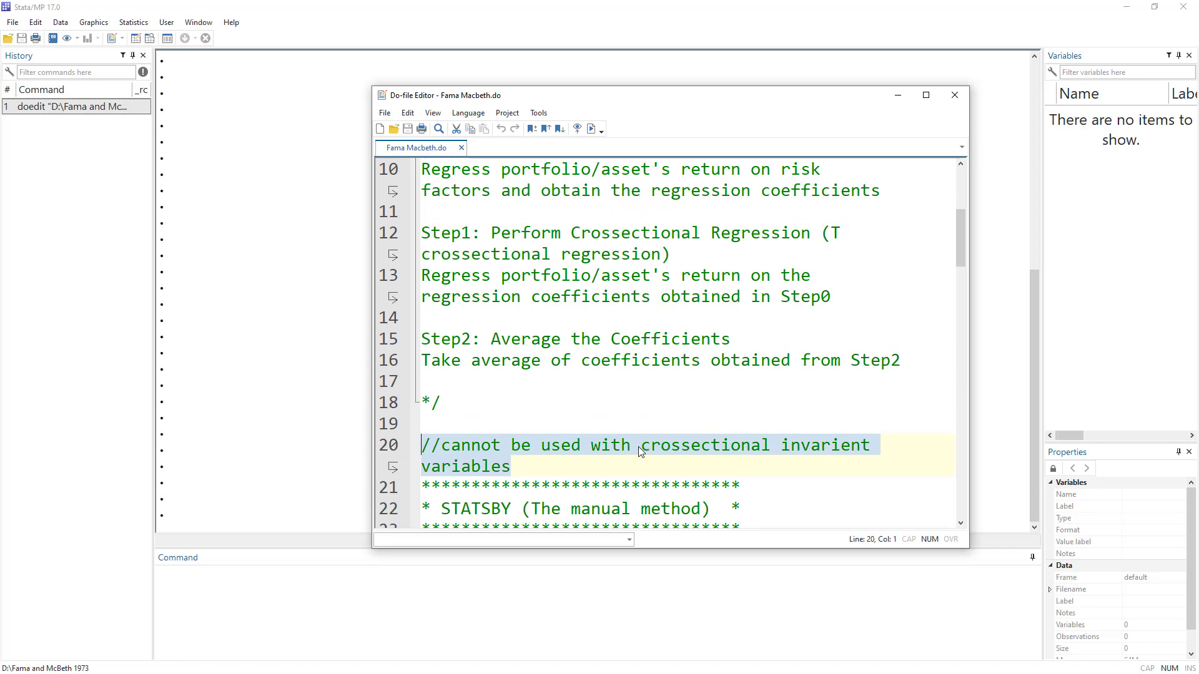
left_click_drag(638, 447, 880, 456)
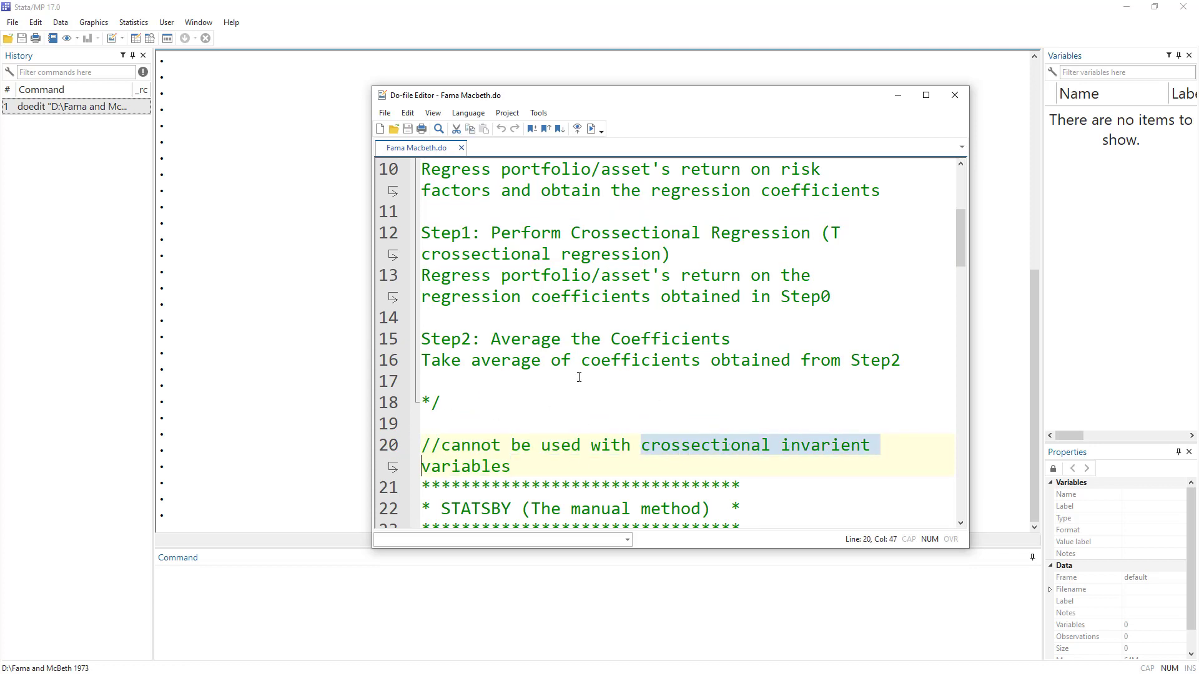
Load example data.dta by running only the import command in the do-file's STATSBY section.
scroll(578, 380, "down", 2)
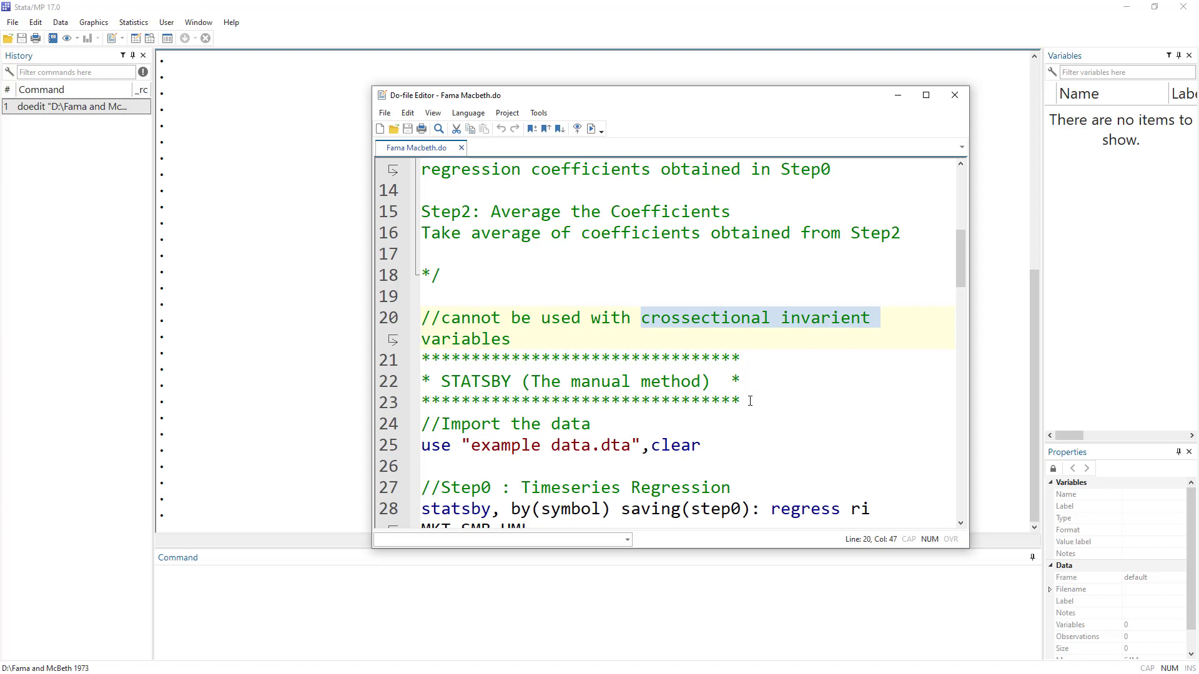
left_click_drag(747, 401, 414, 362)
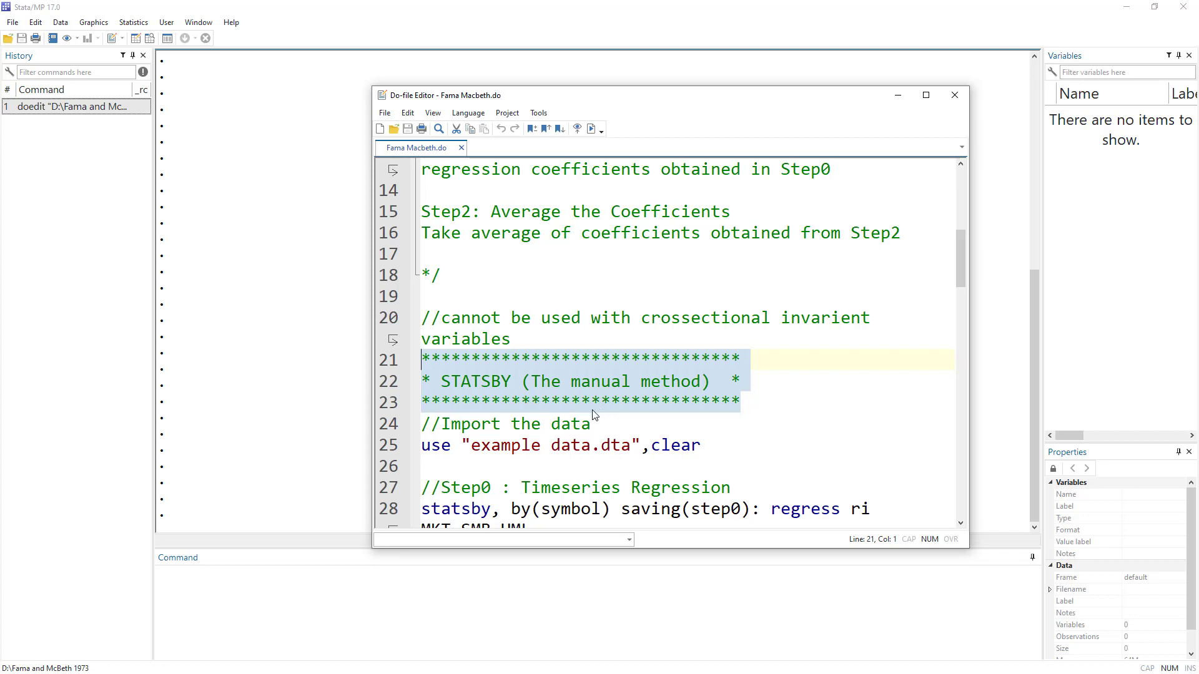
scroll(596, 412, "down", 1)
left_click(377, 384)
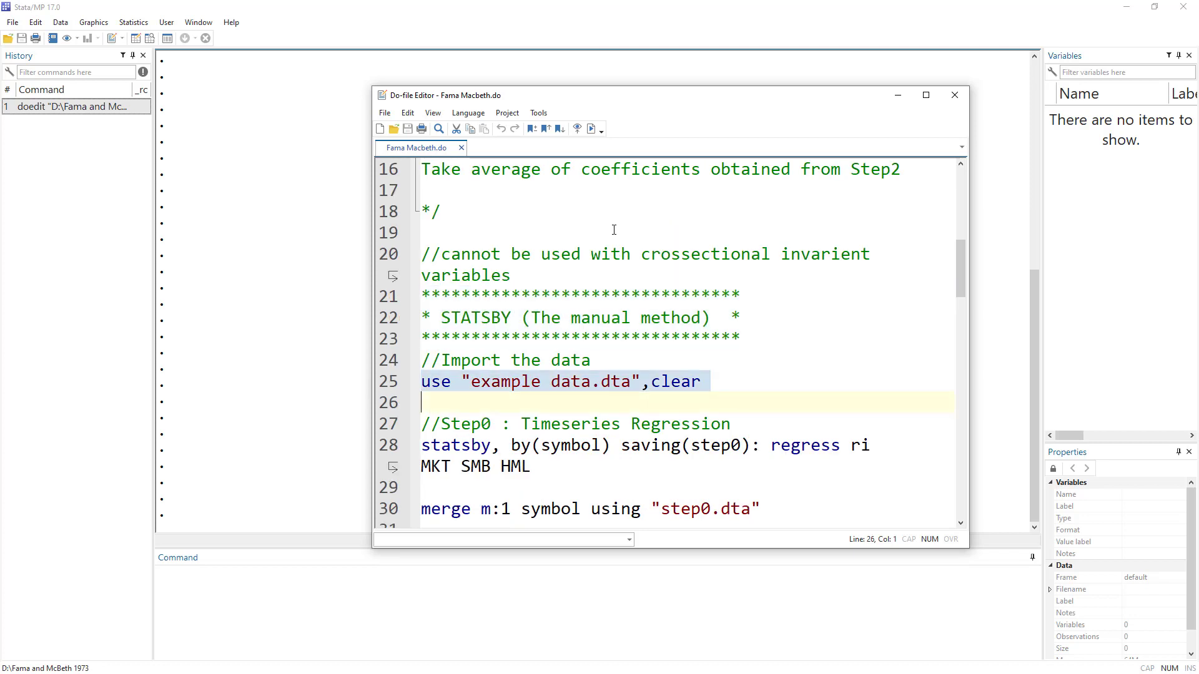
left_click(596, 130)
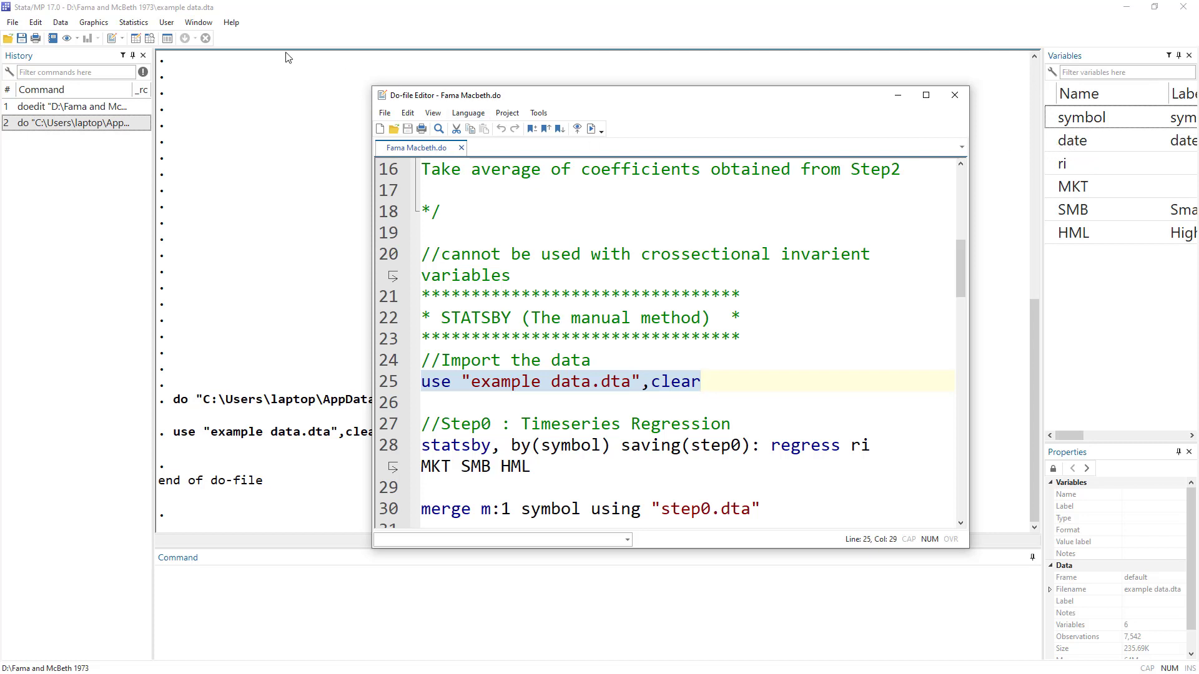
Open the loaded dataset in the Data Editor and examine the symbol, date, ri, MKT, SMB and HML variables.
left_click(136, 39)
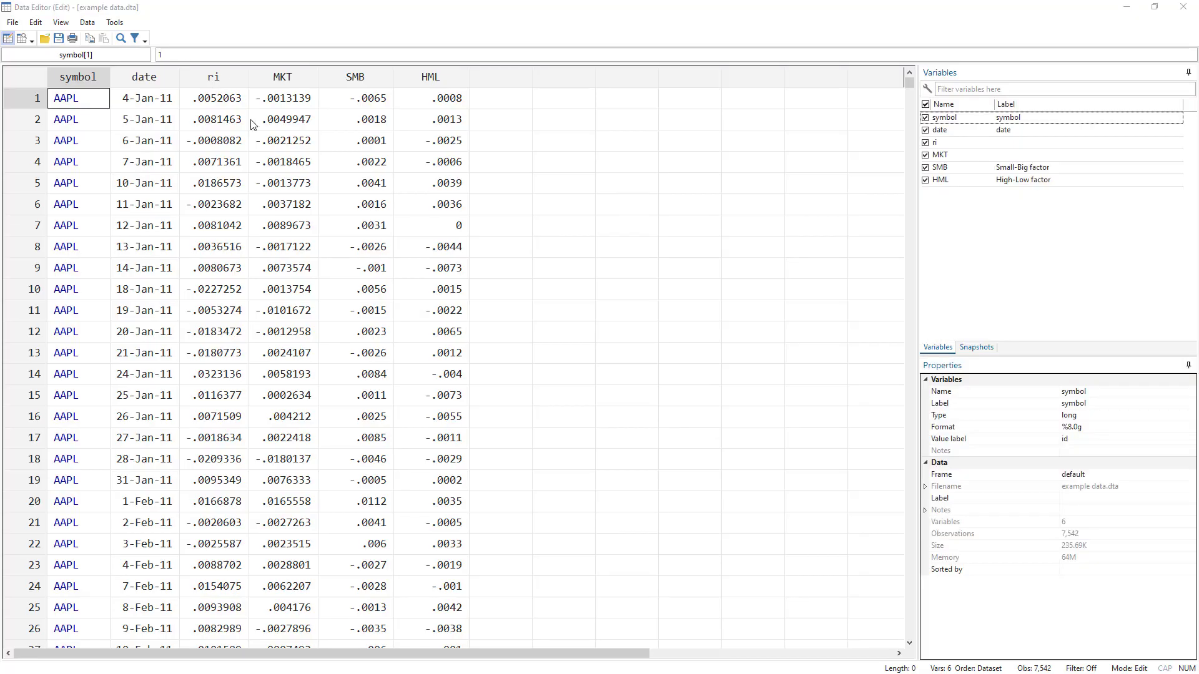
left_click(725, 271)
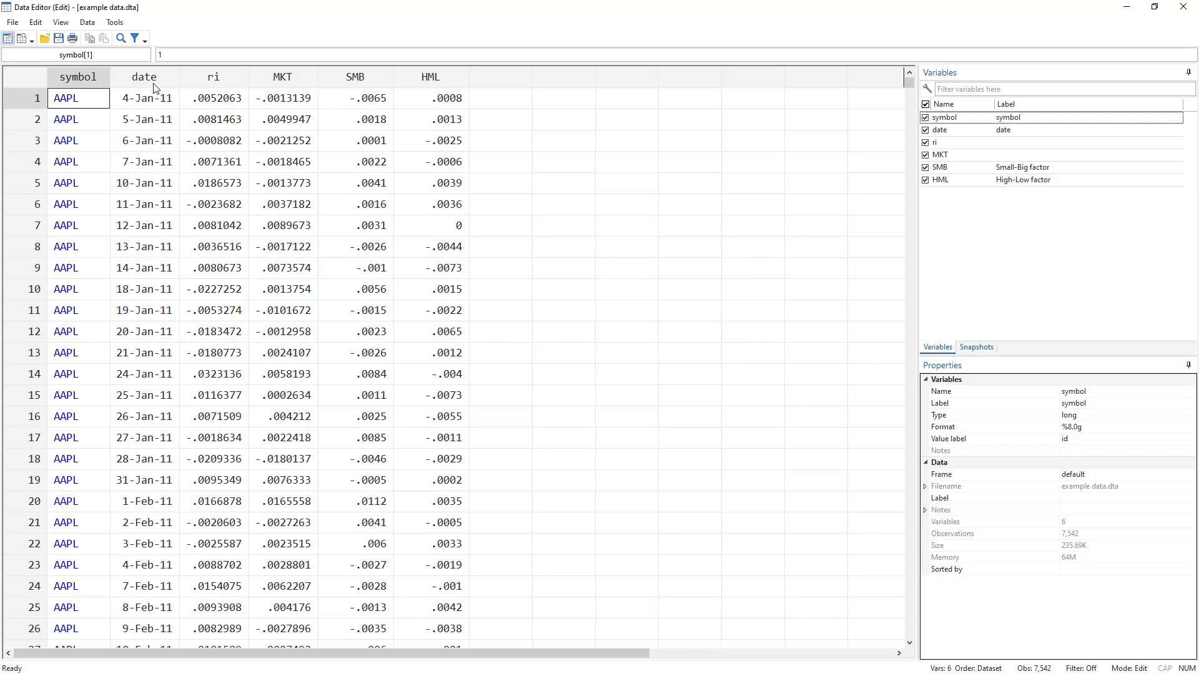
left_click(215, 77)
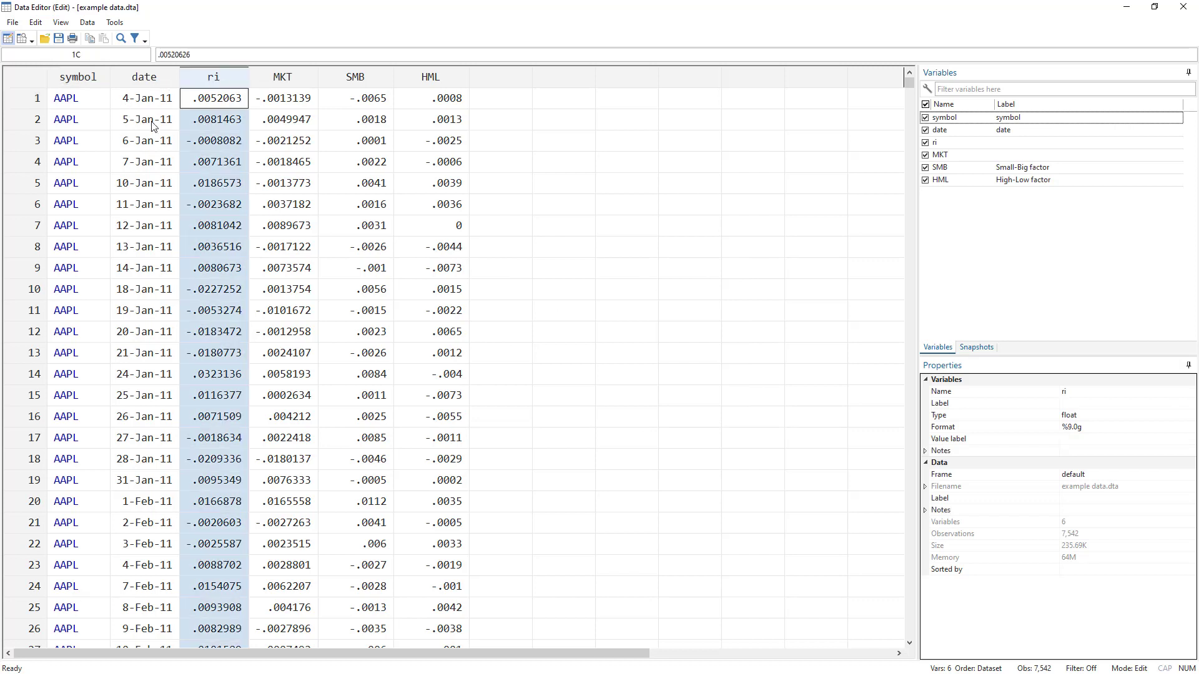
left_click(288, 81)
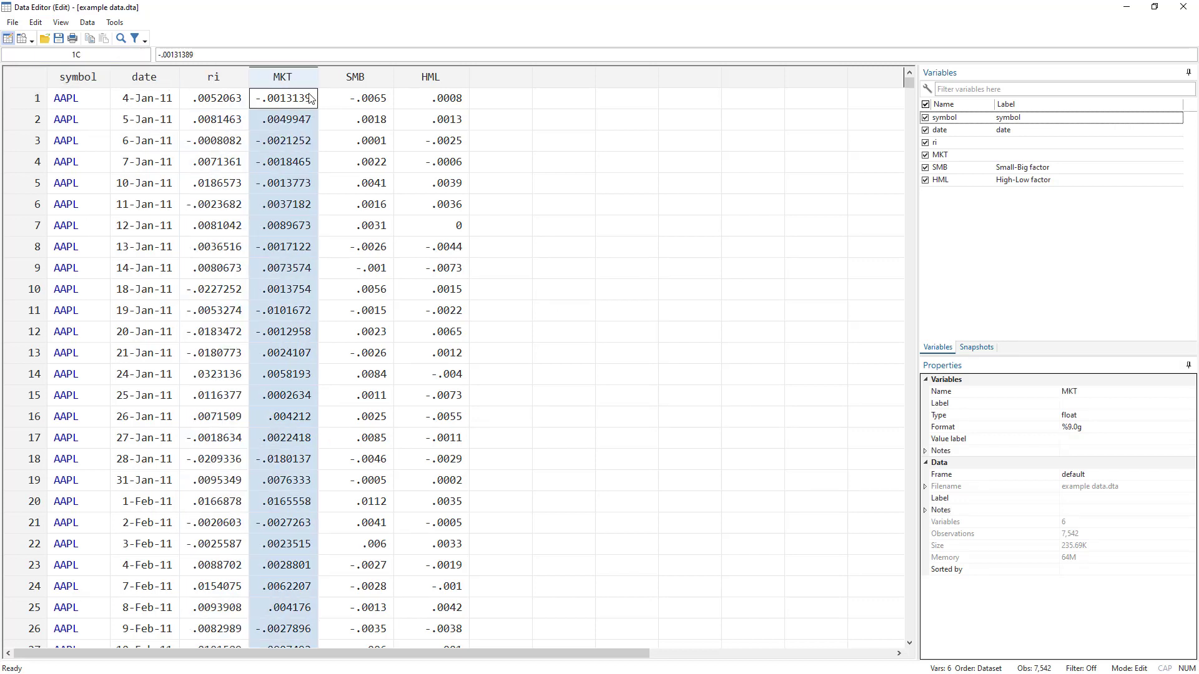
left_click(358, 82)
left_click(441, 80)
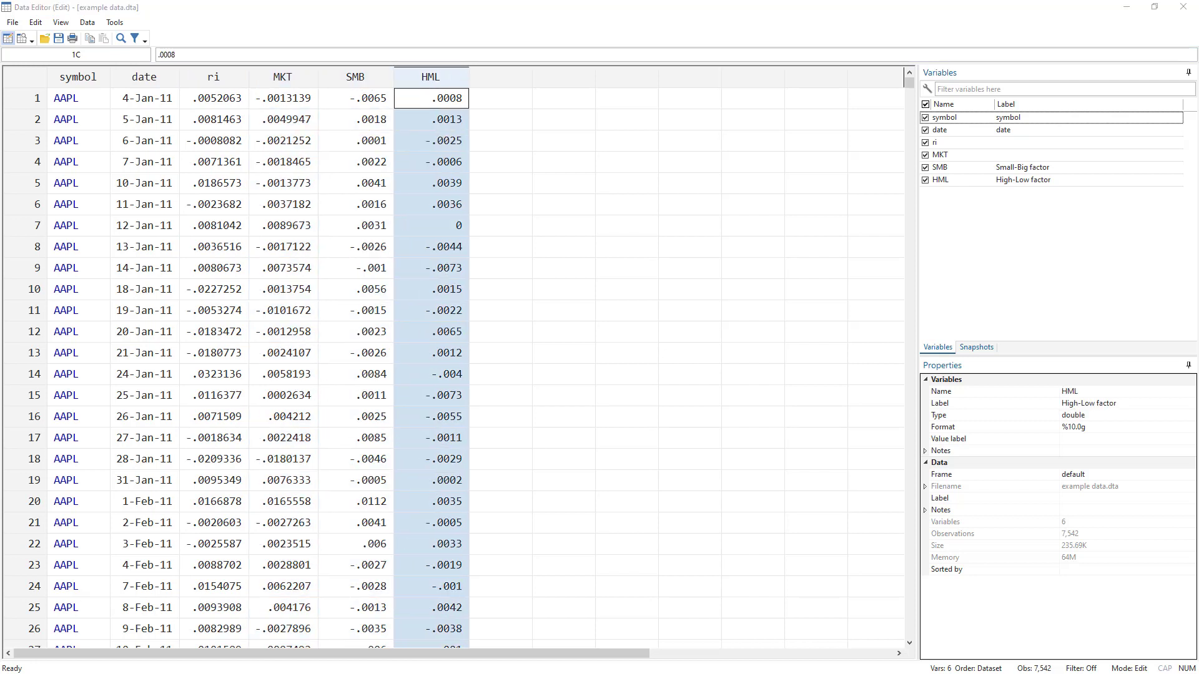
left_click(71, 81)
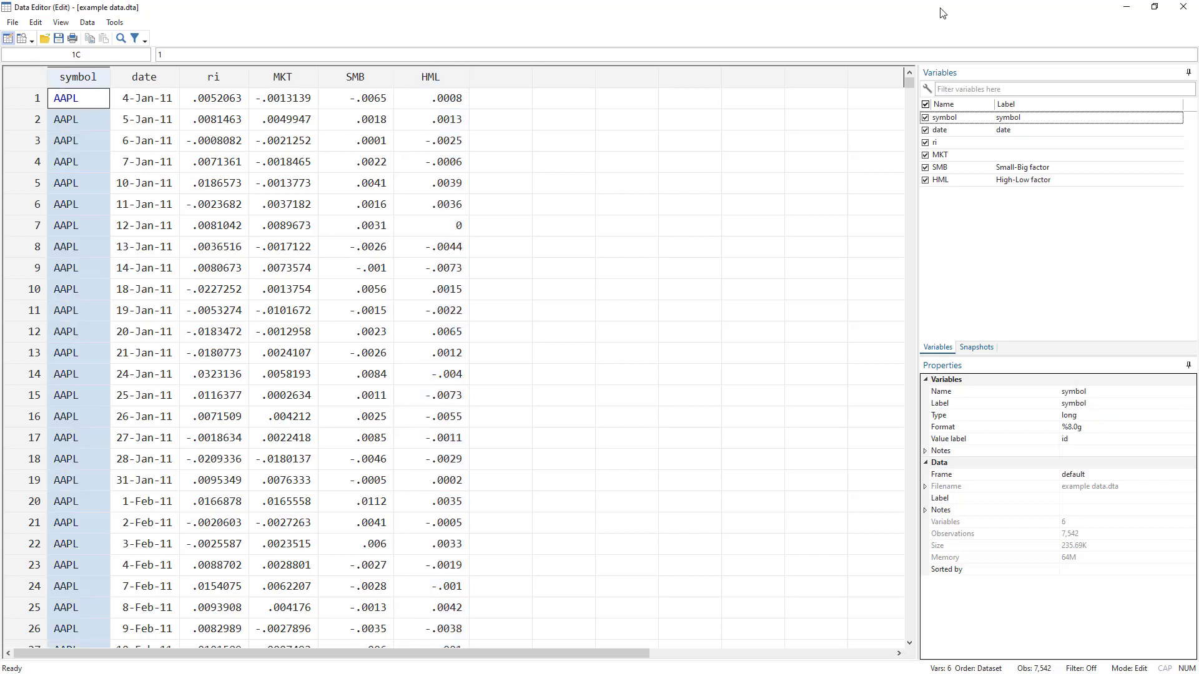
left_click(1124, 9)
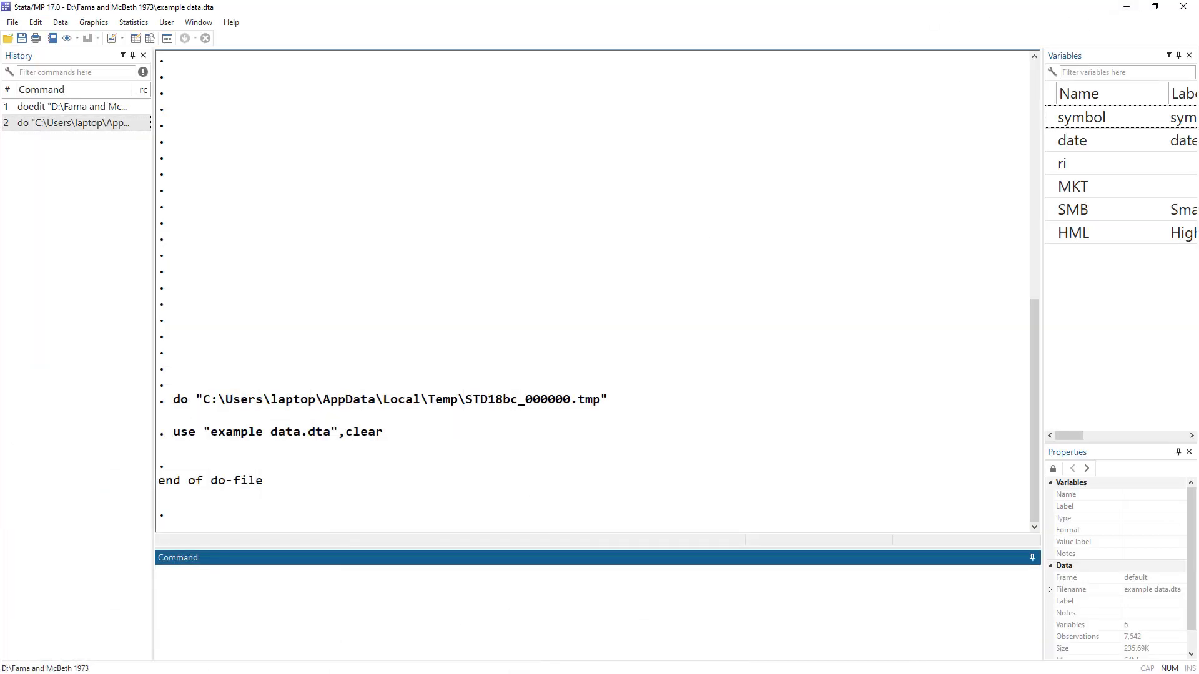
Read the Step0 time series command on line 28, covering statsby, by(symbol), the dependent variable ri and regressors MKT, SMB and HML.
scroll(491, 374, "down", 1)
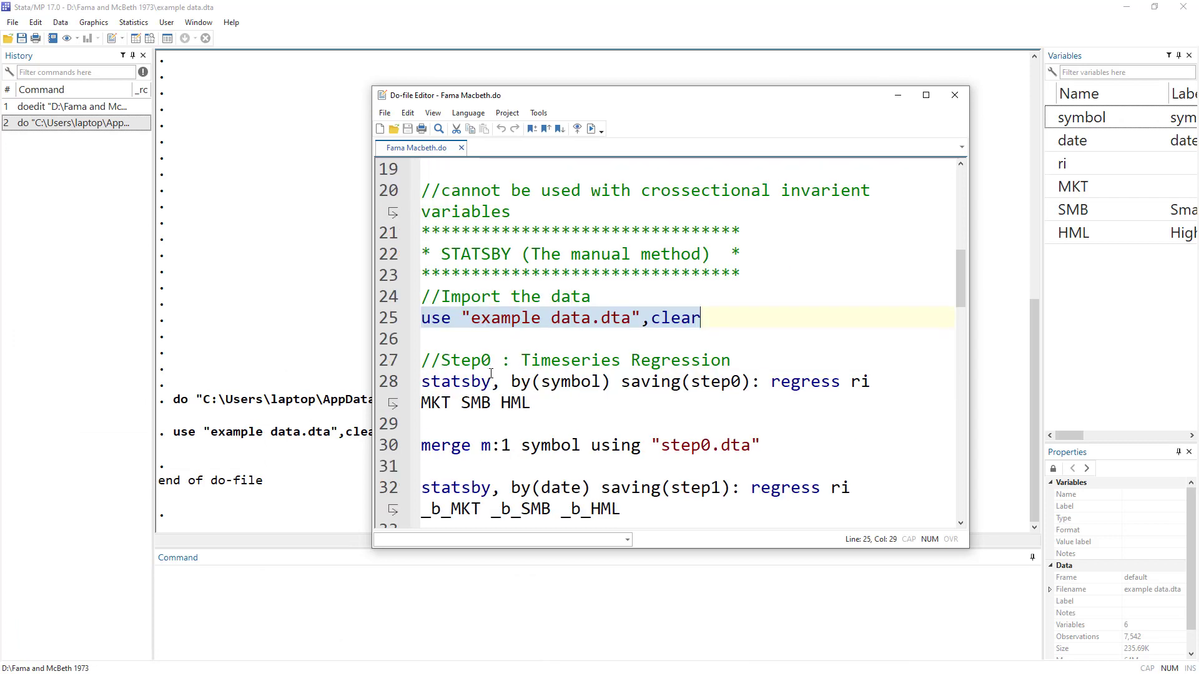
left_click_drag(451, 361, 748, 364)
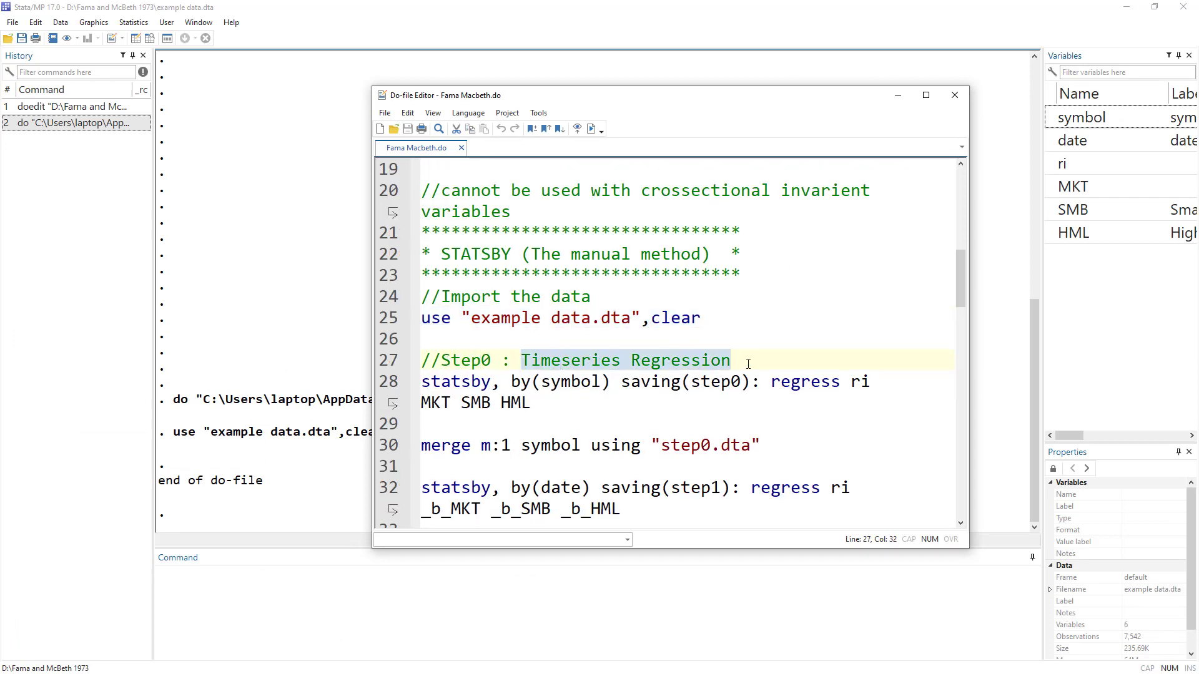
left_click_drag(492, 382, 421, 382)
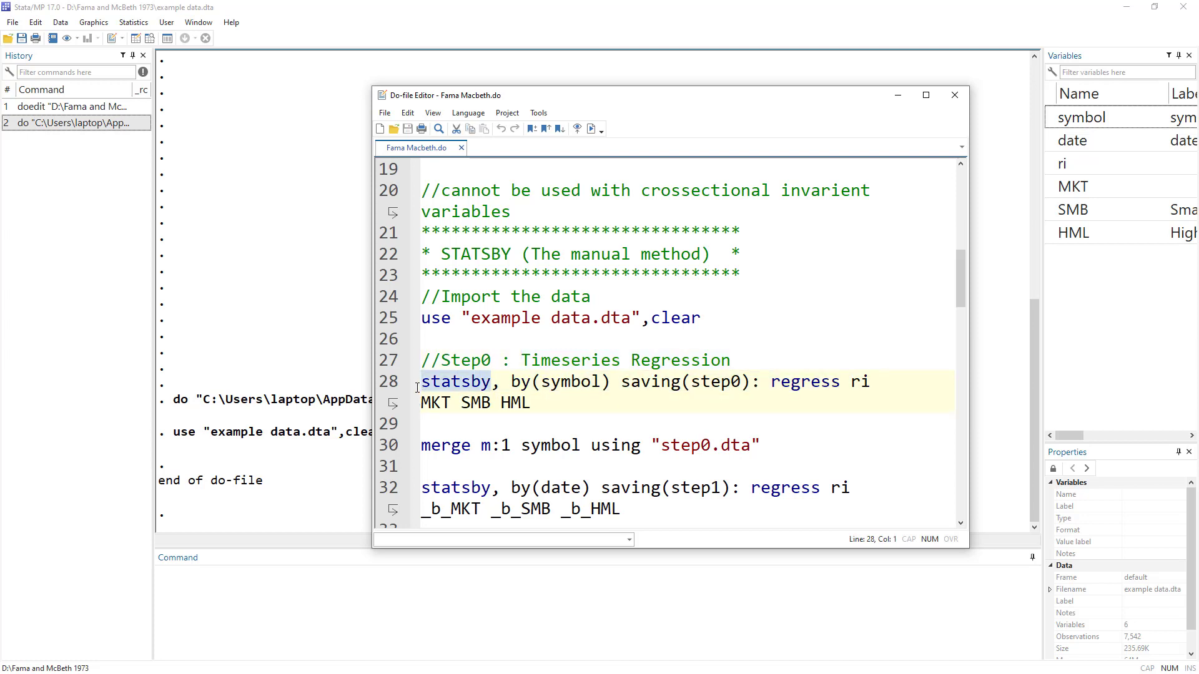
left_click(463, 386)
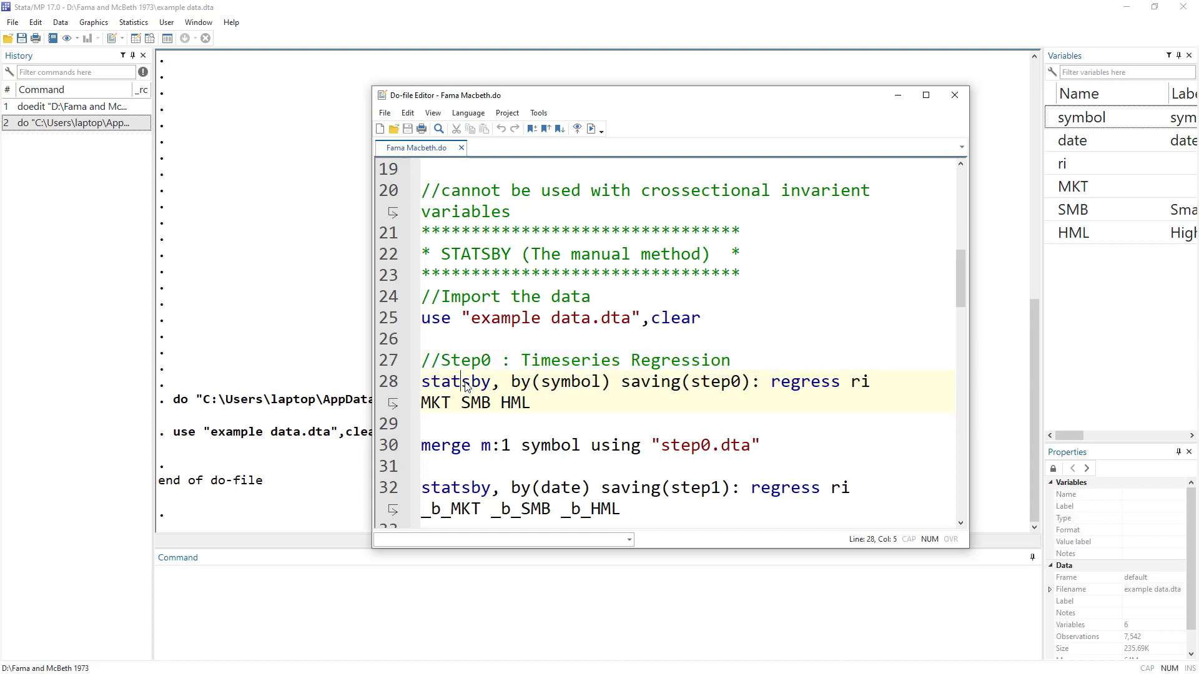
left_click_drag(491, 383, 425, 383)
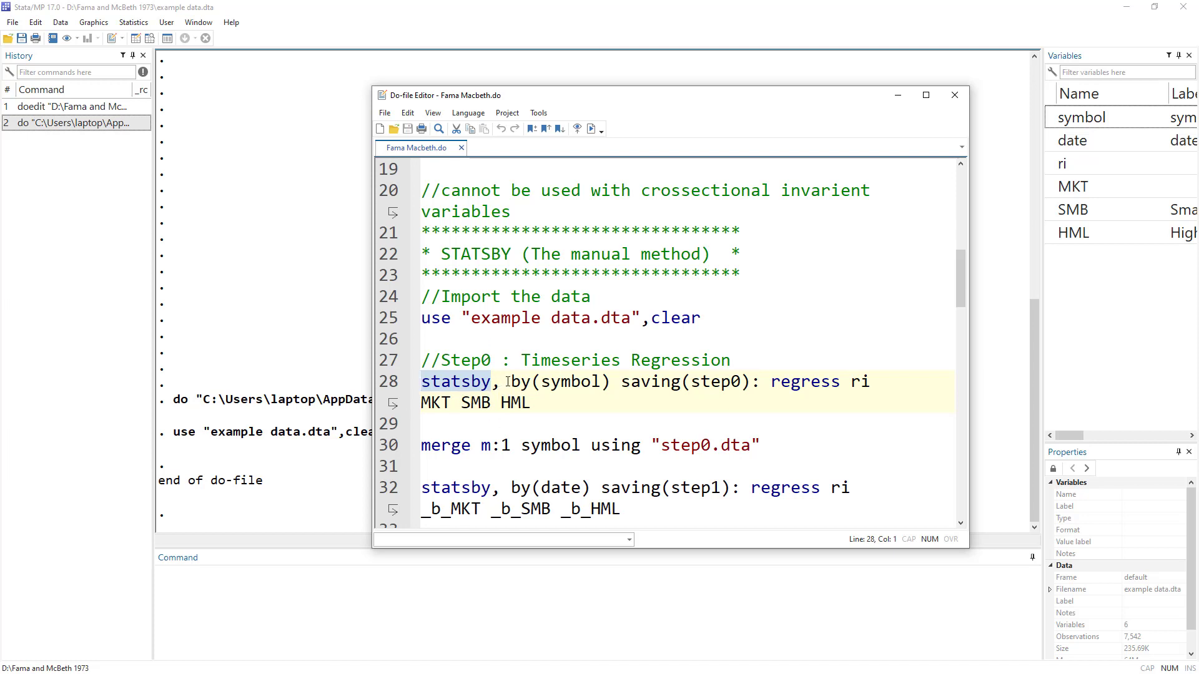
left_click_drag(510, 382, 610, 386)
left_click_drag(771, 382, 840, 385)
double_click(860, 383)
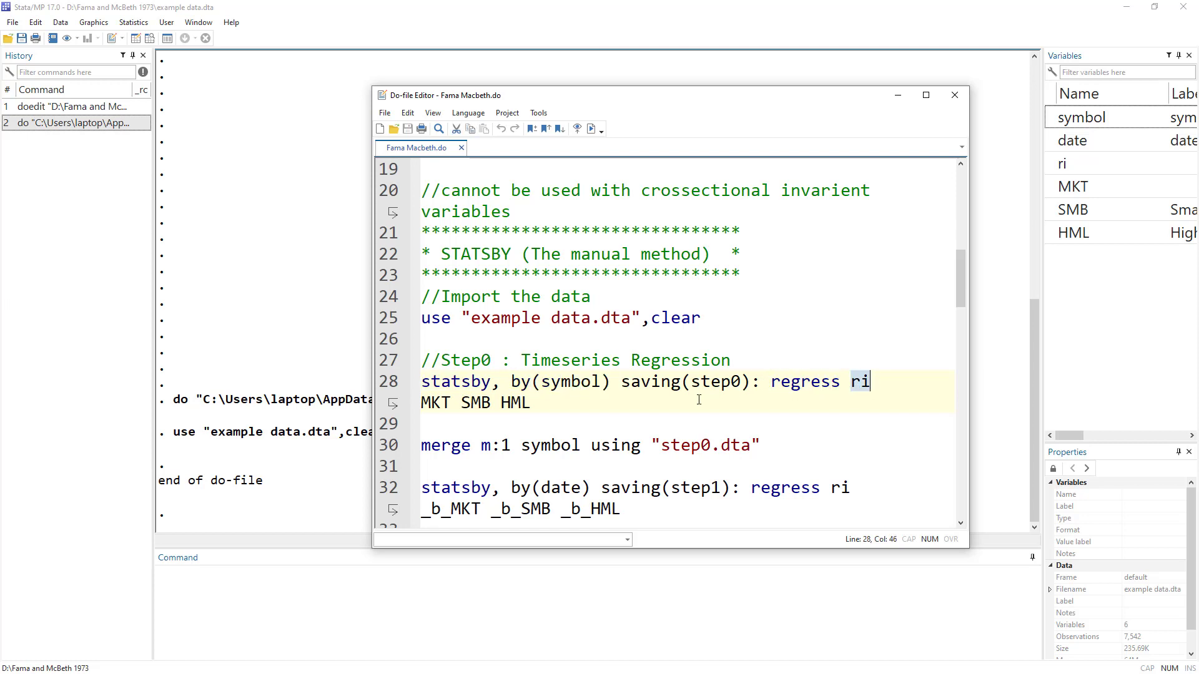
left_click_drag(534, 407, 413, 403)
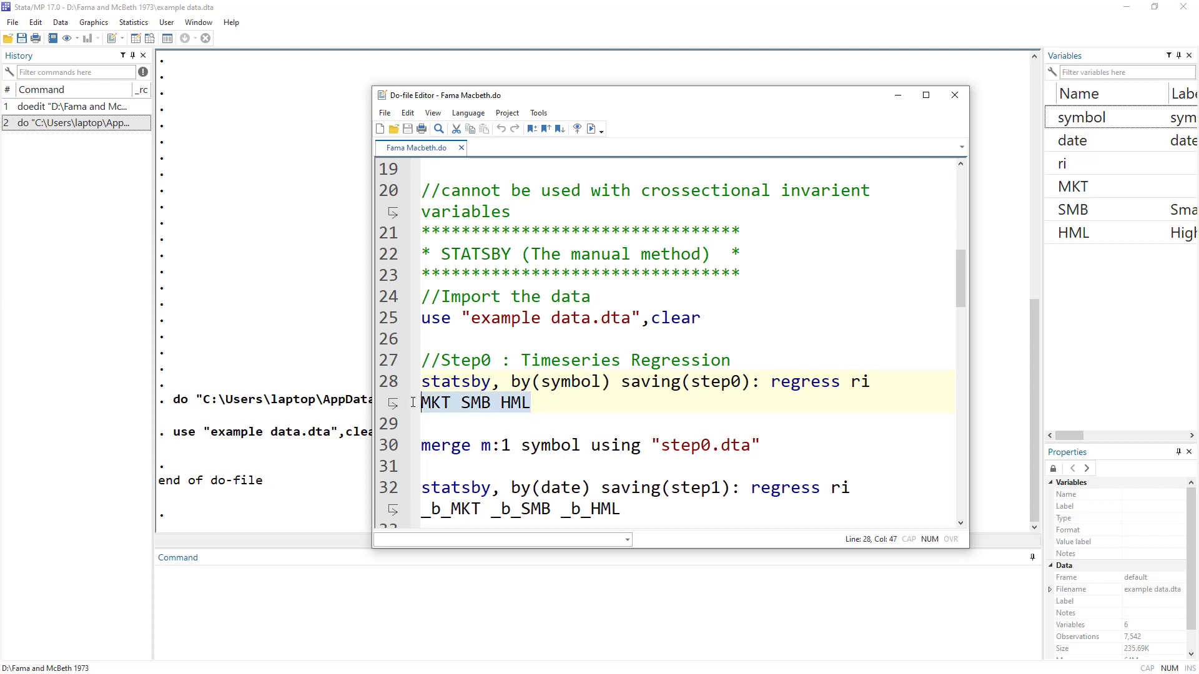
left_click(509, 382)
left_click_drag(509, 382, 606, 381)
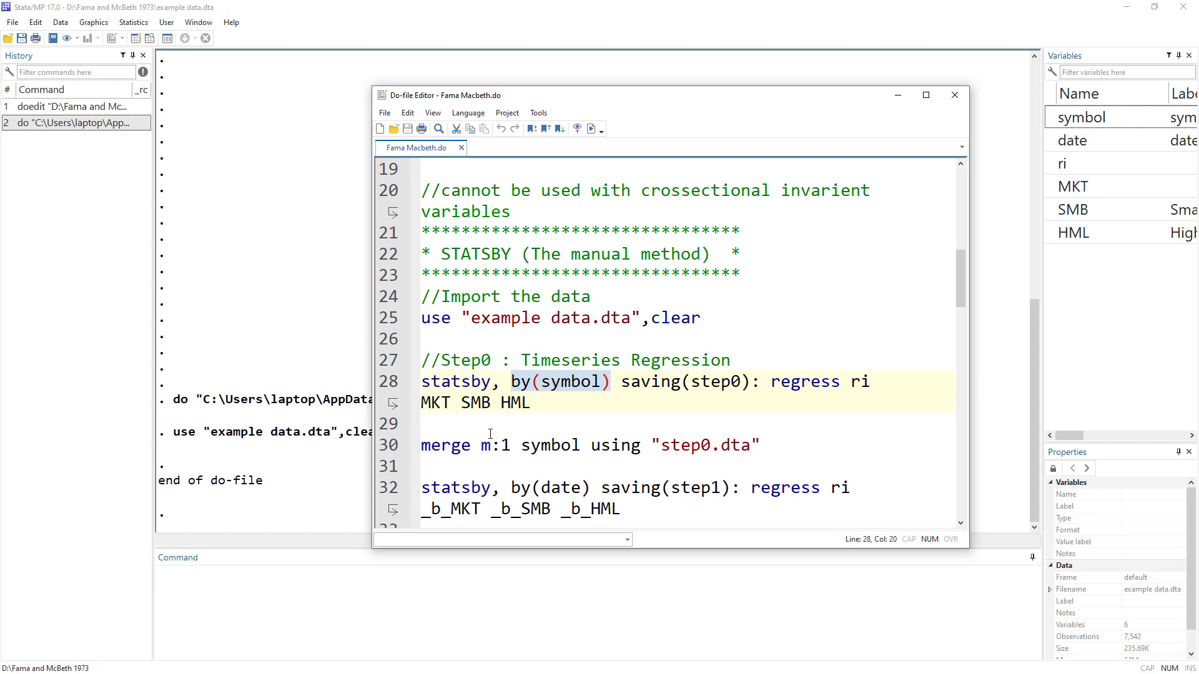
Sort the data by symbol and date with a typed command and reopen the dataset for editing.
left_click(283, 600)
type("sort s")
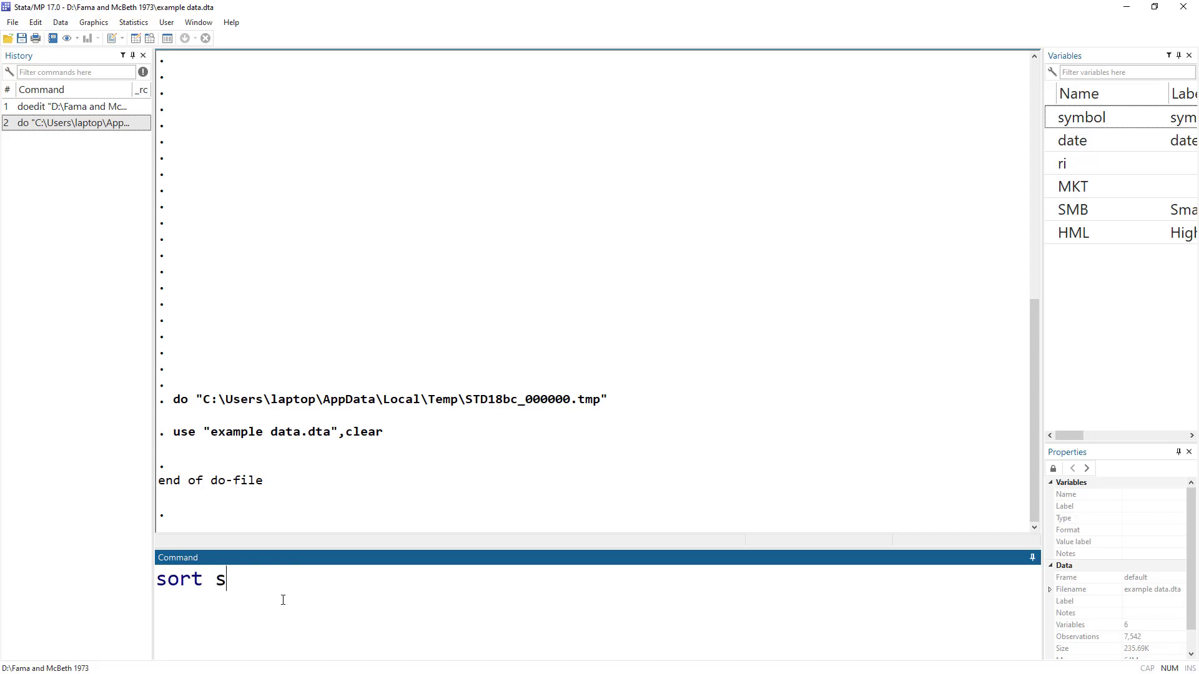
type("ymbol date")
key("Return")
type("br")
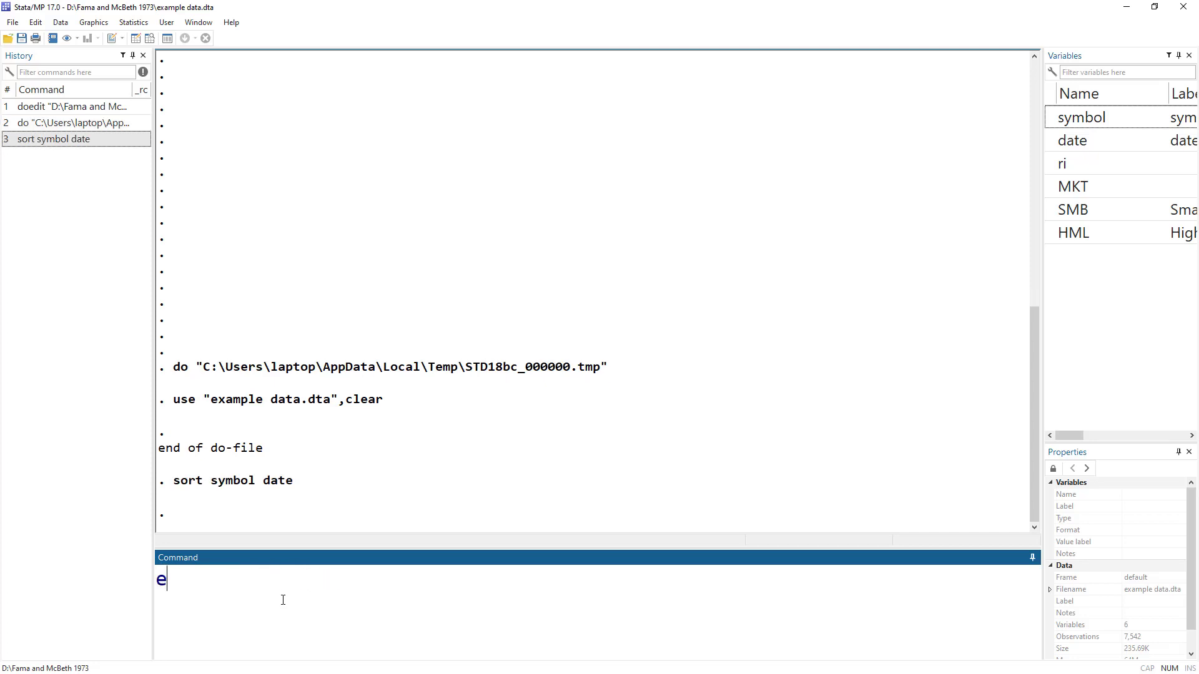
key("Return")
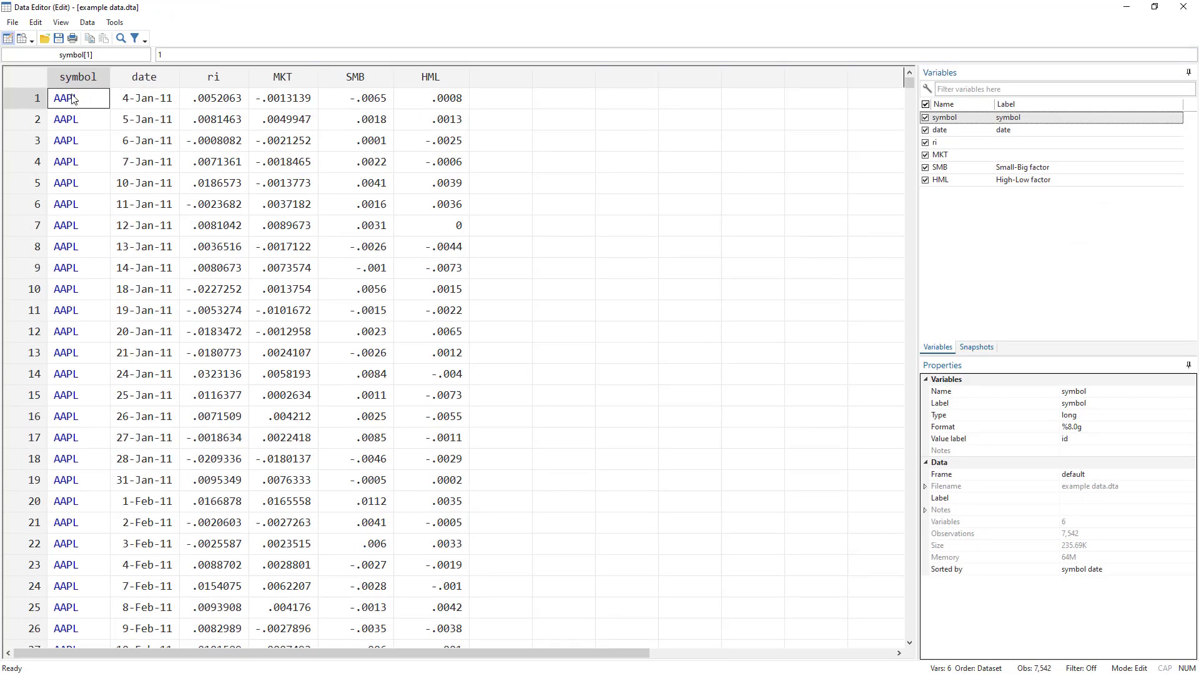
Examine the AAPL observations up to where FORD begins, and the ri, MKT, SMB and HML columns used in each symbol's regression.
left_click_drag(29, 98, 31, 628)
left_click_drag(462, 671, 464, 586)
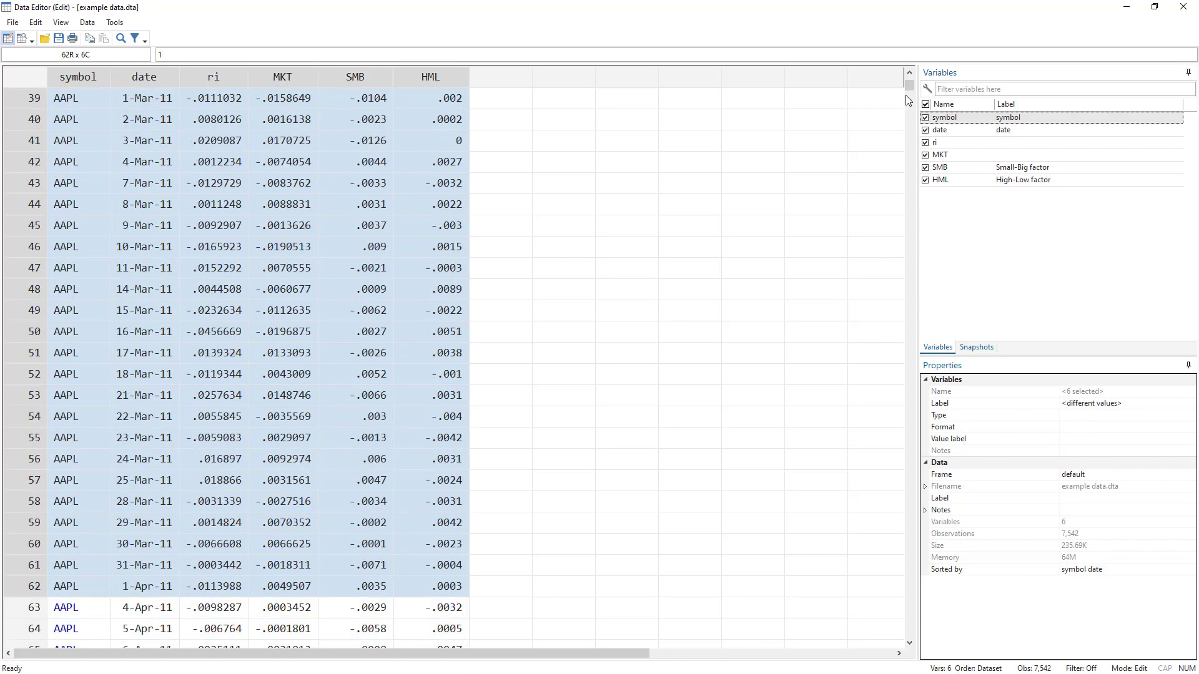
left_click_drag(909, 89, 907, 138)
mouse_move(899, 193)
left_mouse_down()
mouse_move(899, 167)
mouse_move(901, 182)
left_mouse_up()
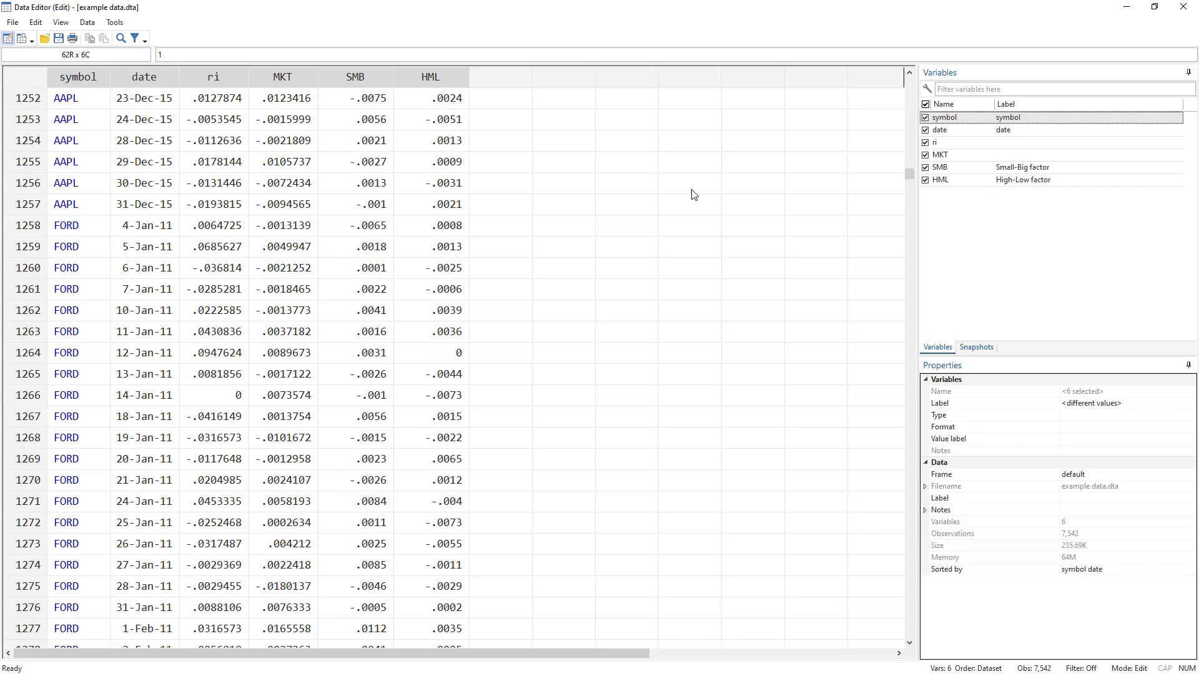
left_click_drag(59, 206, 144, 206)
left_click_drag(294, 211, 456, 101)
left_click(213, 78)
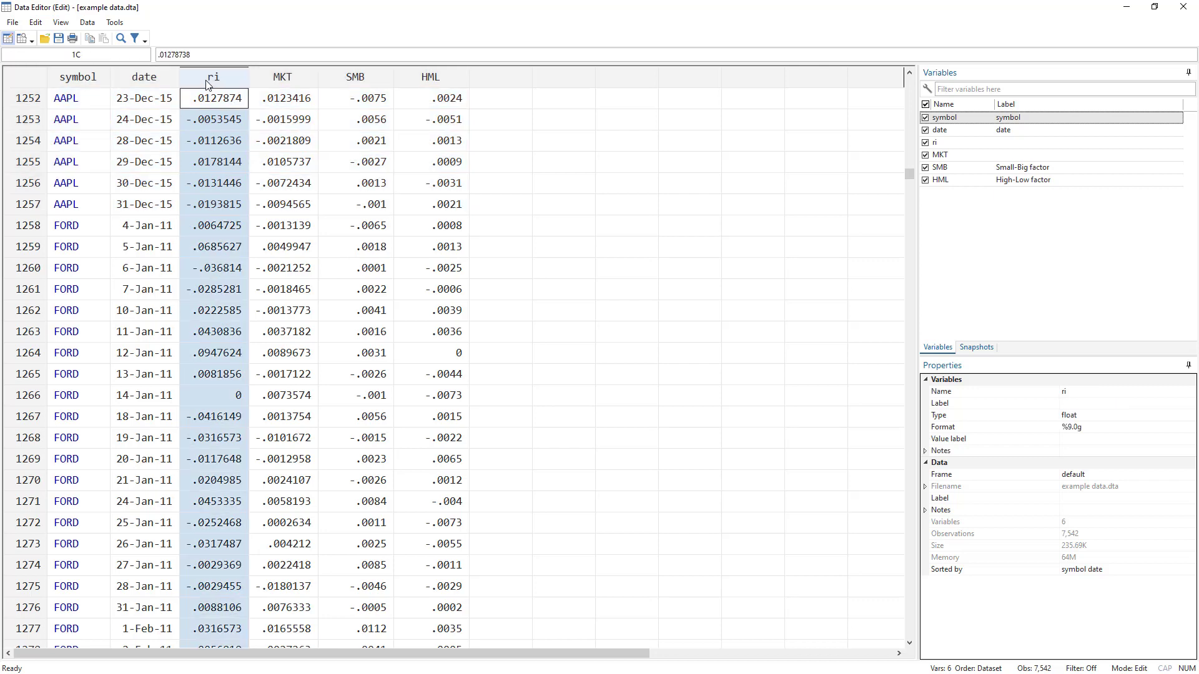
left_click_drag(293, 79, 417, 60)
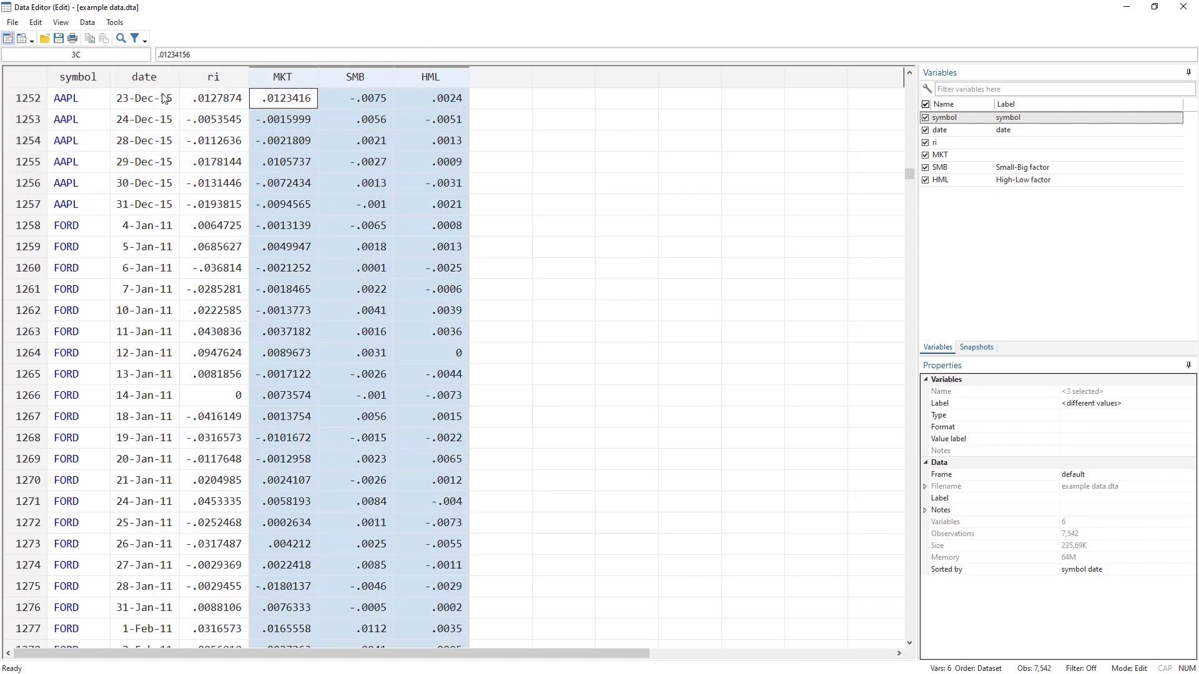
Run only the line 28 statsby command in the do-file, regressing ri on MKT, SMB and HML by symbol and saving to step0.
key("alt+Tab")
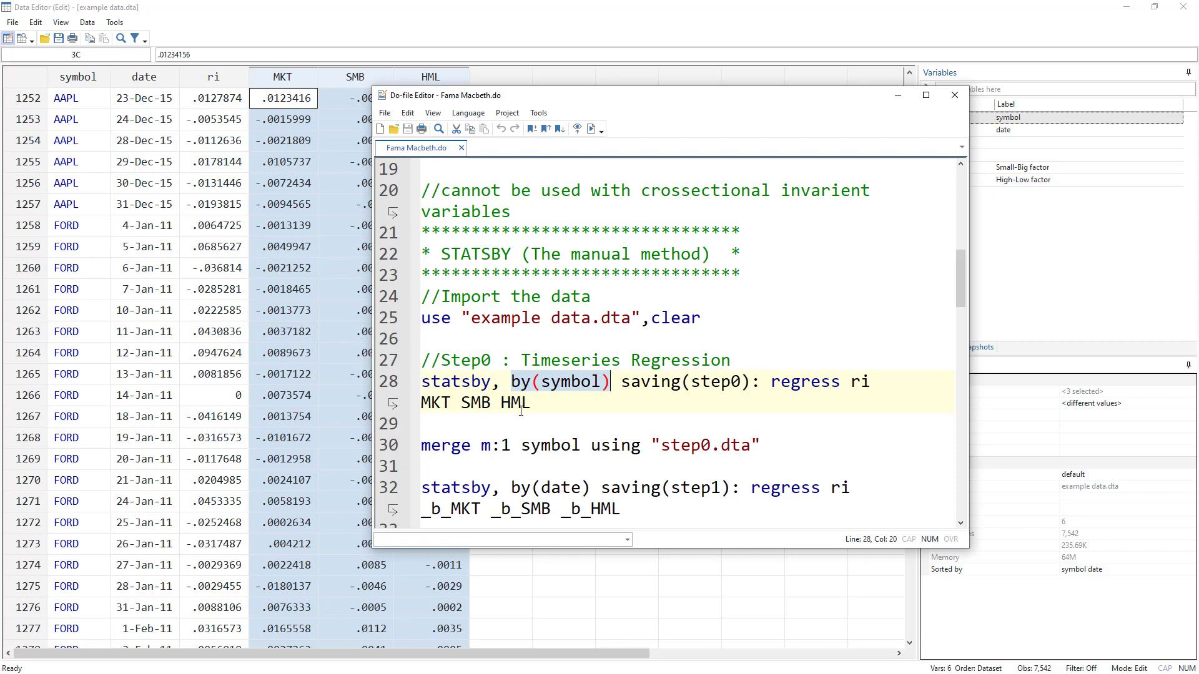
double_click(466, 383)
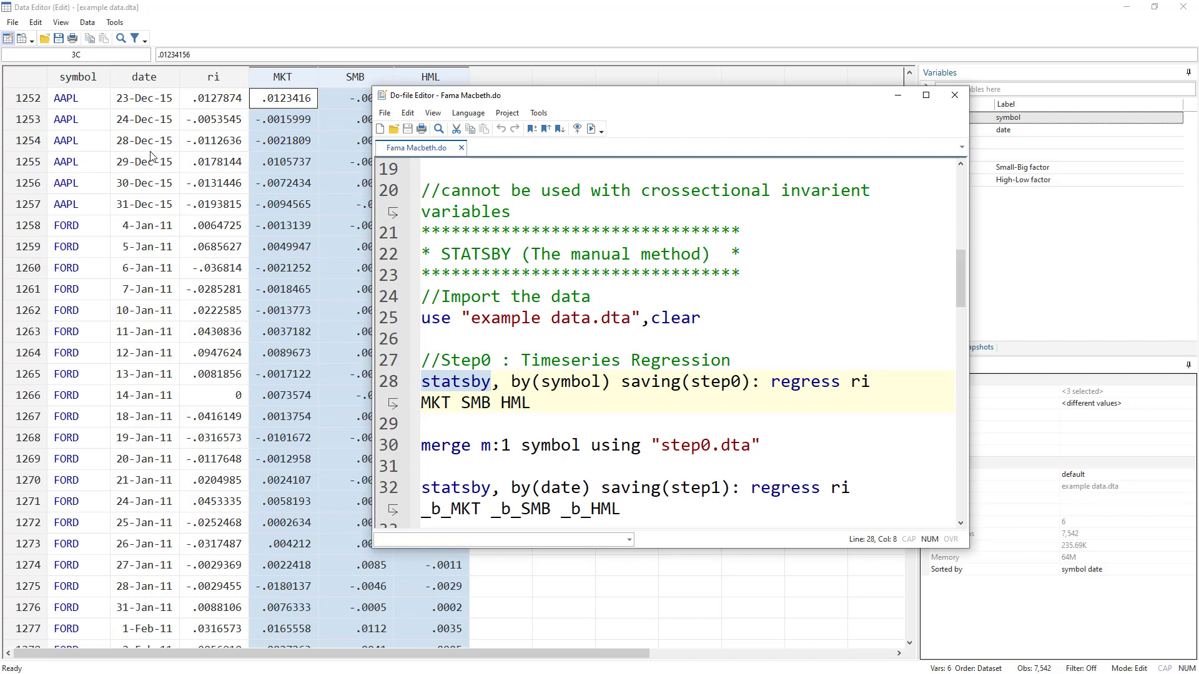
double_click(622, 382)
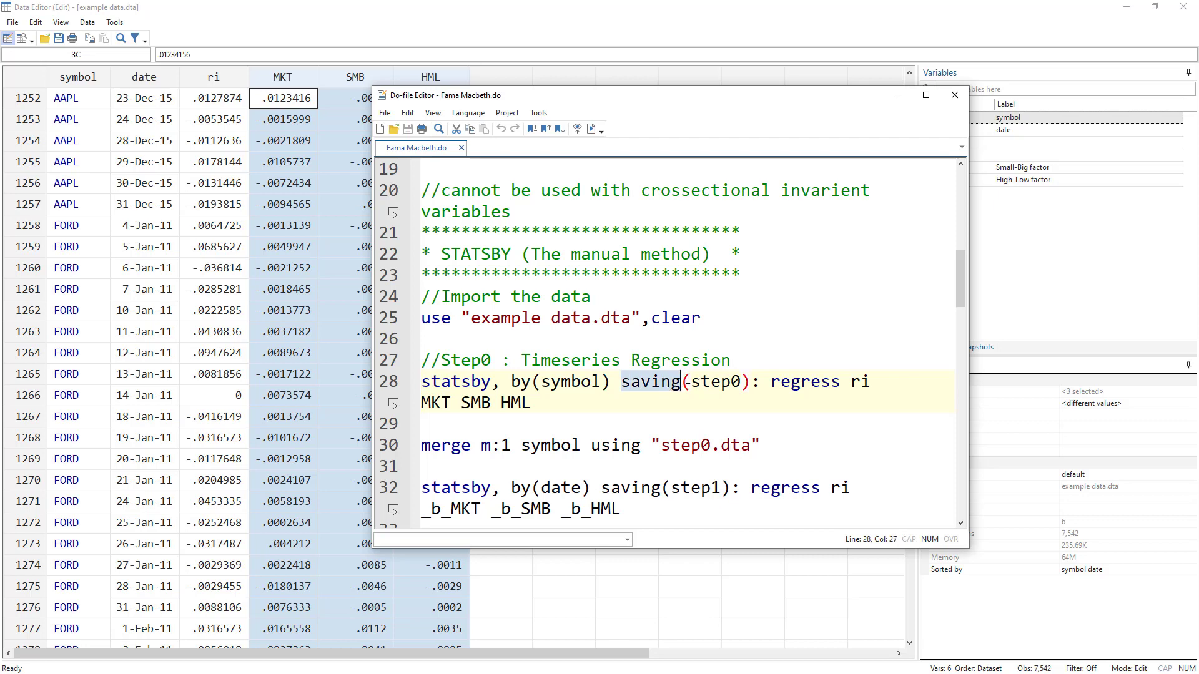
left_click_drag(689, 382, 740, 388)
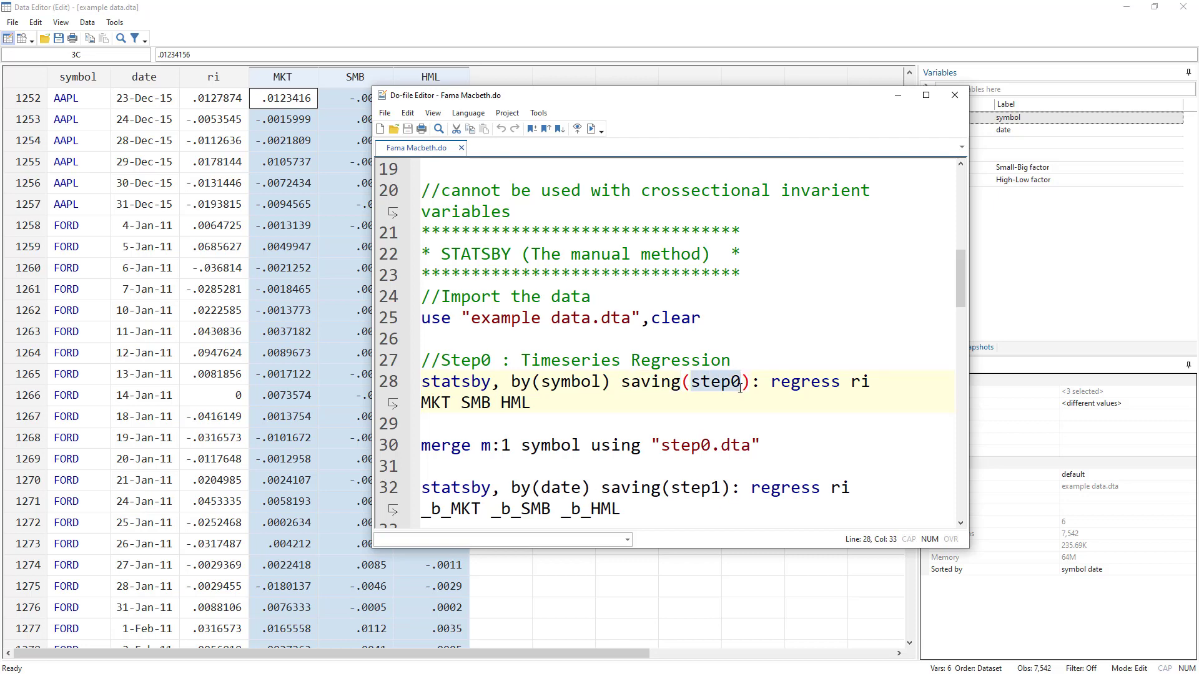
left_click(385, 387)
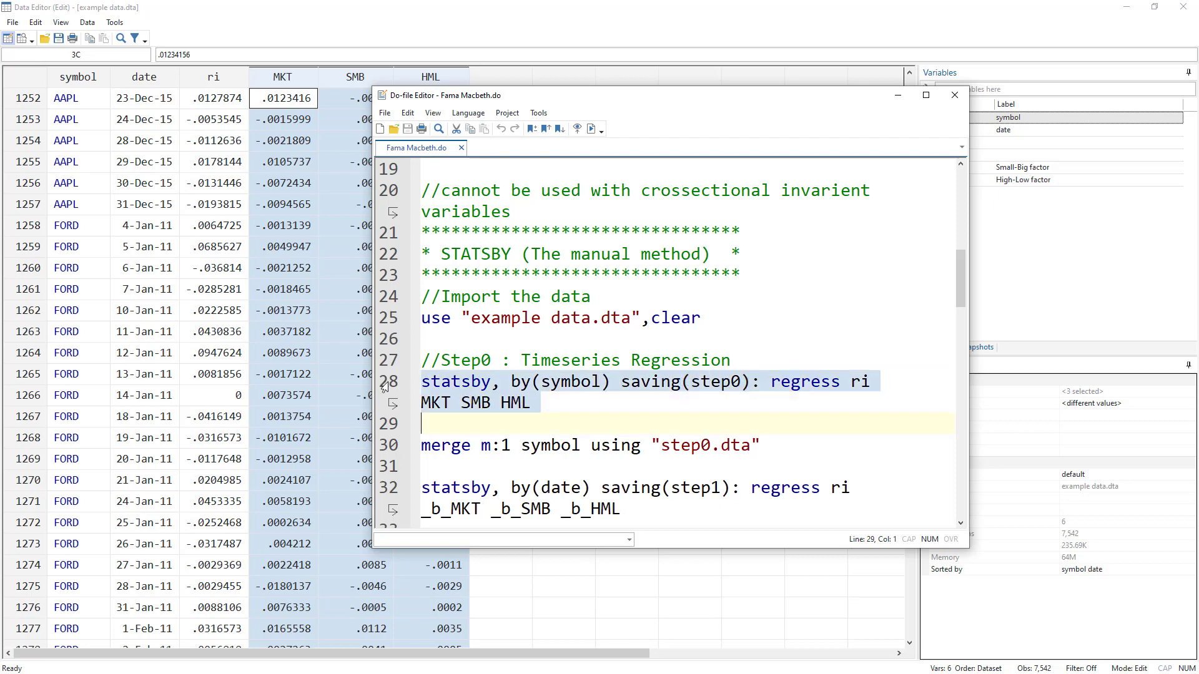
left_click(591, 129)
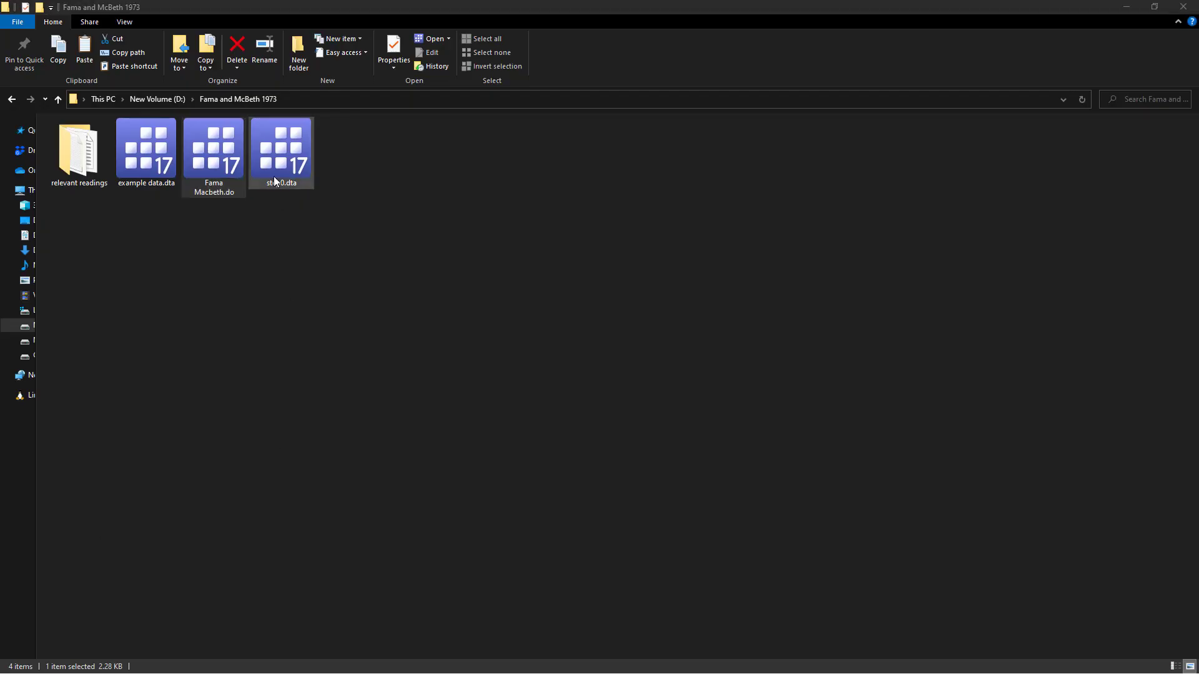
Open step0.dta from the Fama and McBeth 1973 folder and examine each symbol's MKT, SMB and HML coefficients.
left_click(273, 175)
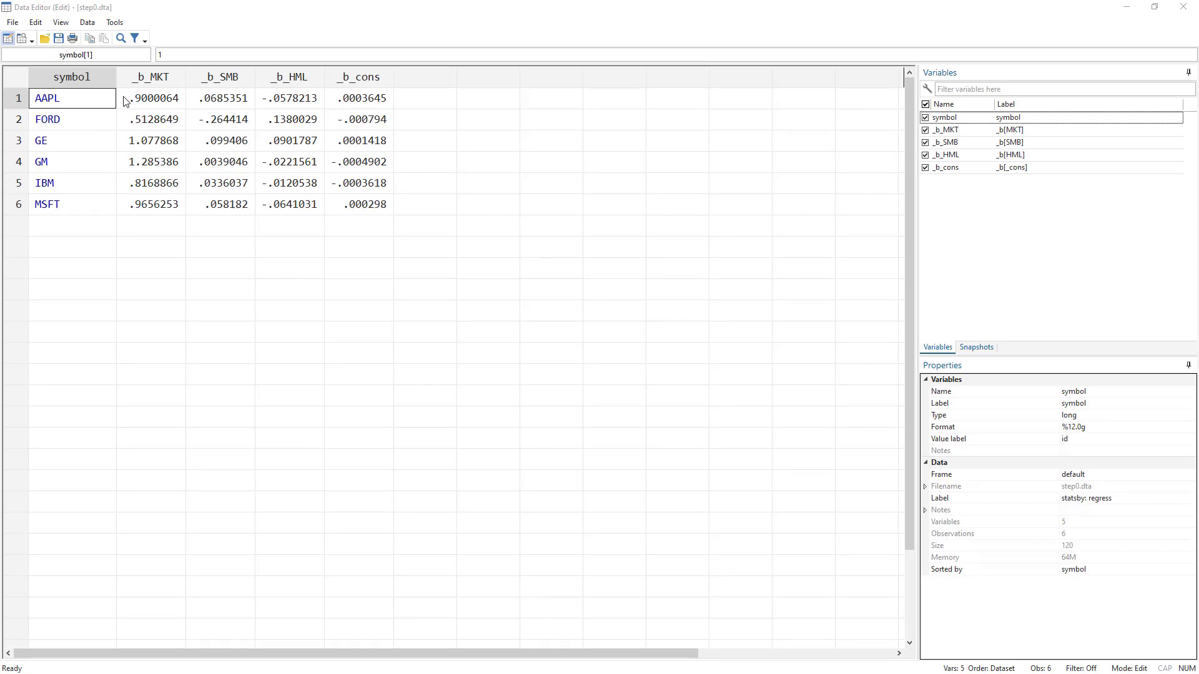
left_click_drag(80, 98, 78, 210)
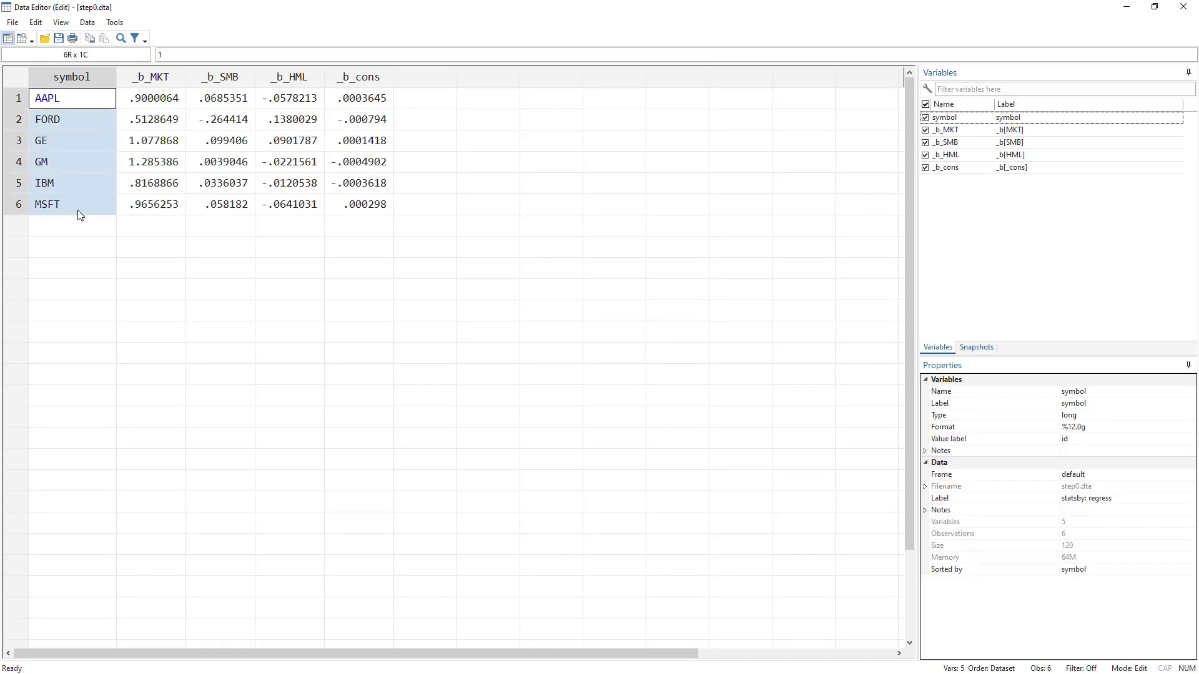
left_click(161, 99)
left_click(216, 99)
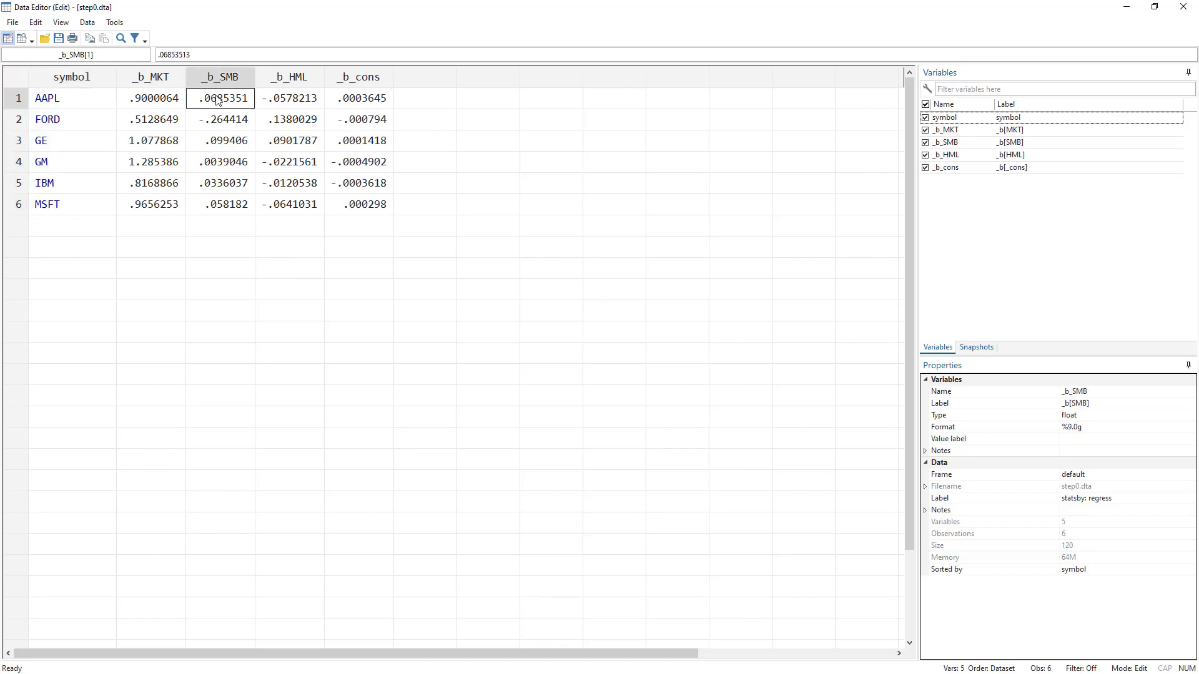
left_click(281, 101)
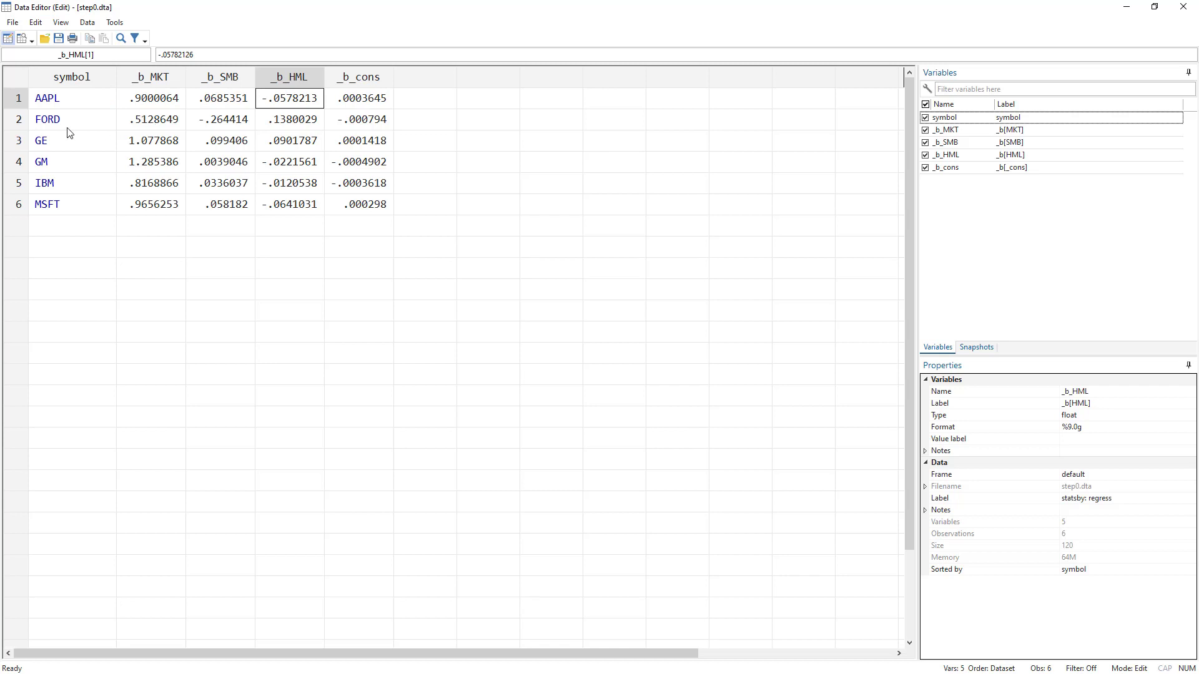
left_click(1184, 6)
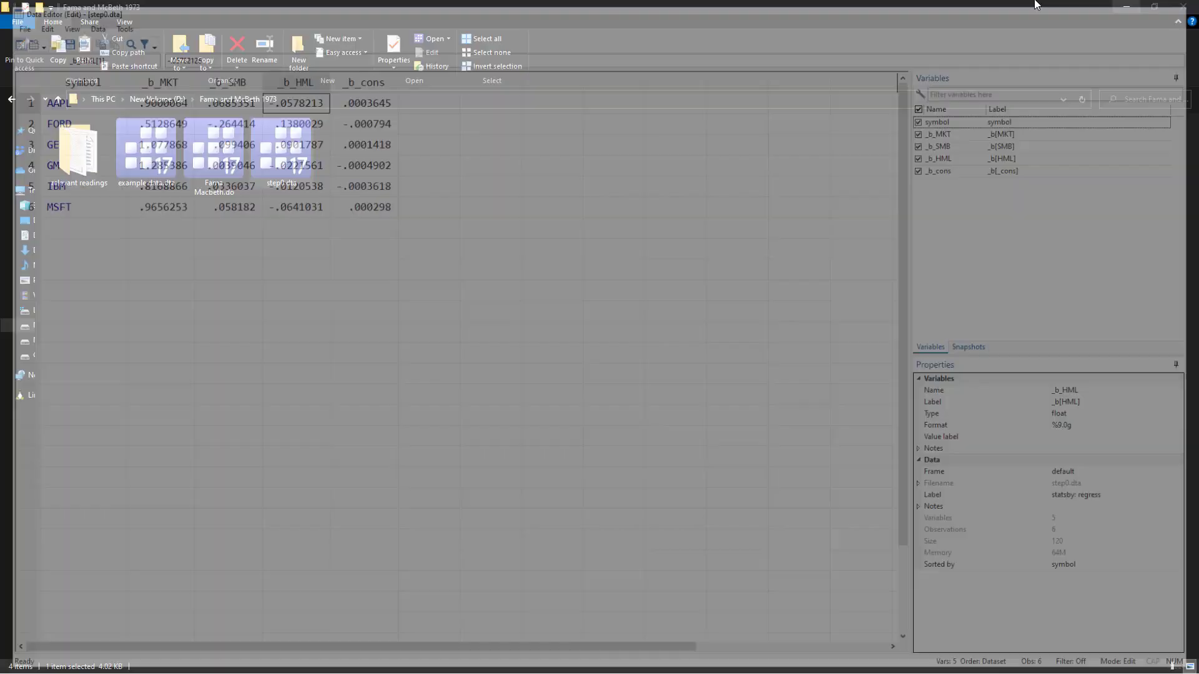
Run only the line 30 merge command in the do-file, merging step0.dta into the data m:1 on symbol.
key("alt+Tab")
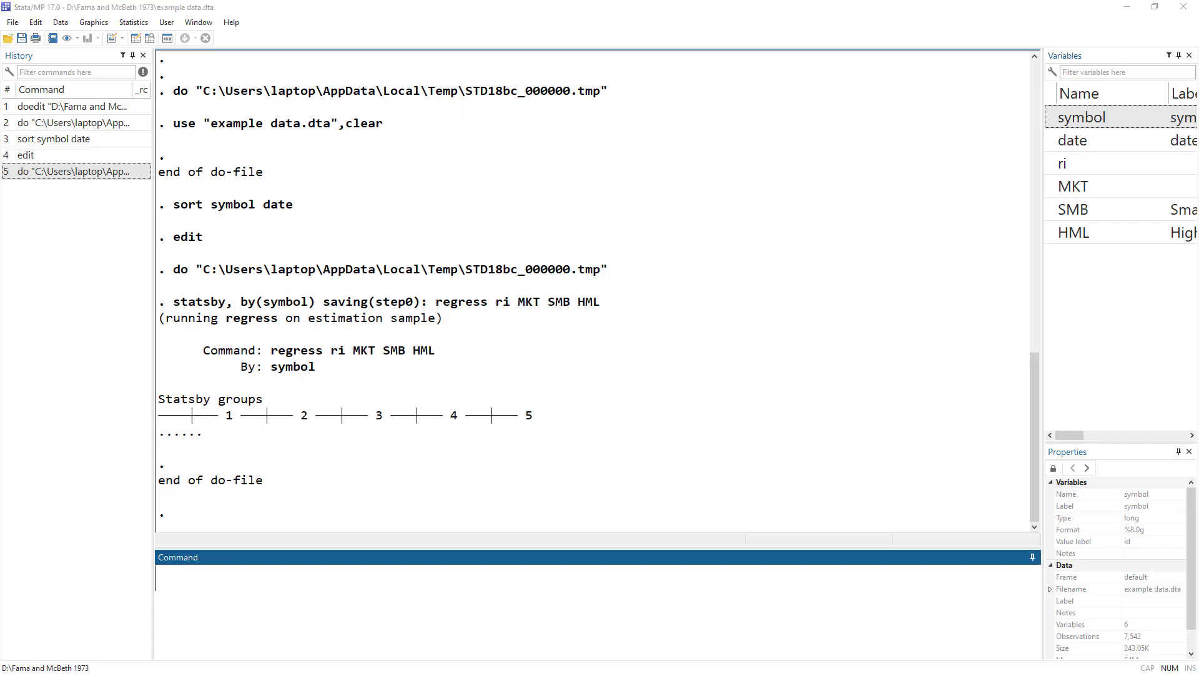
key("alt+Tab")
scroll(568, 338, "down", 1)
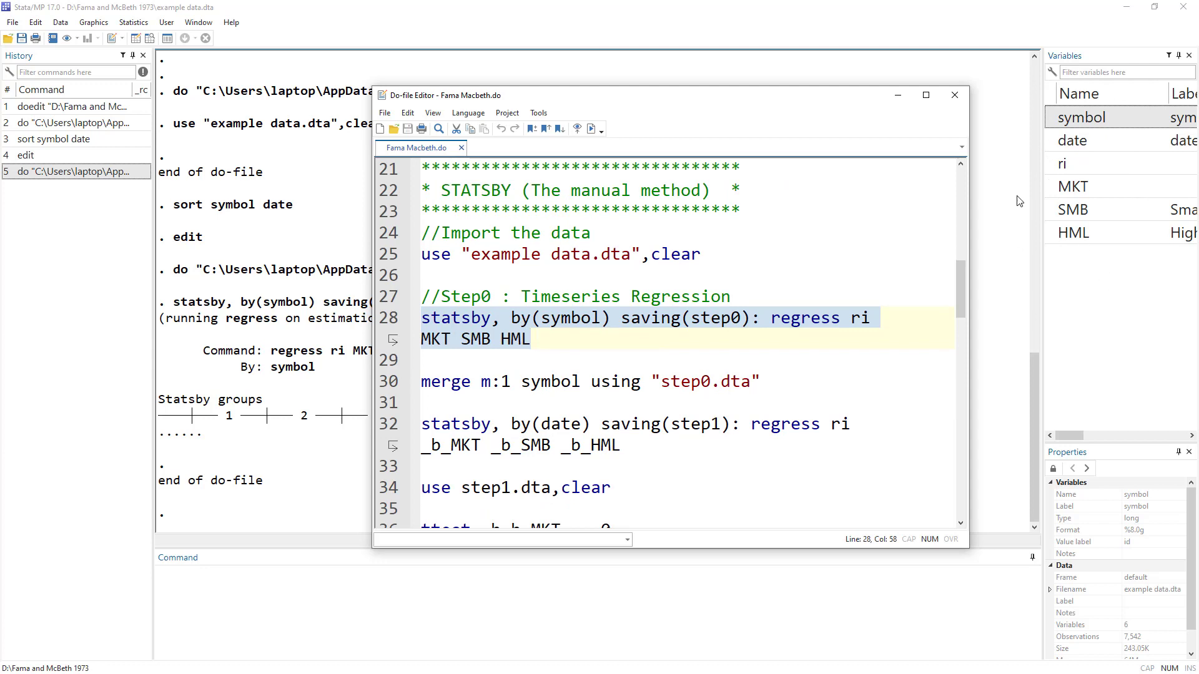
left_click(392, 382)
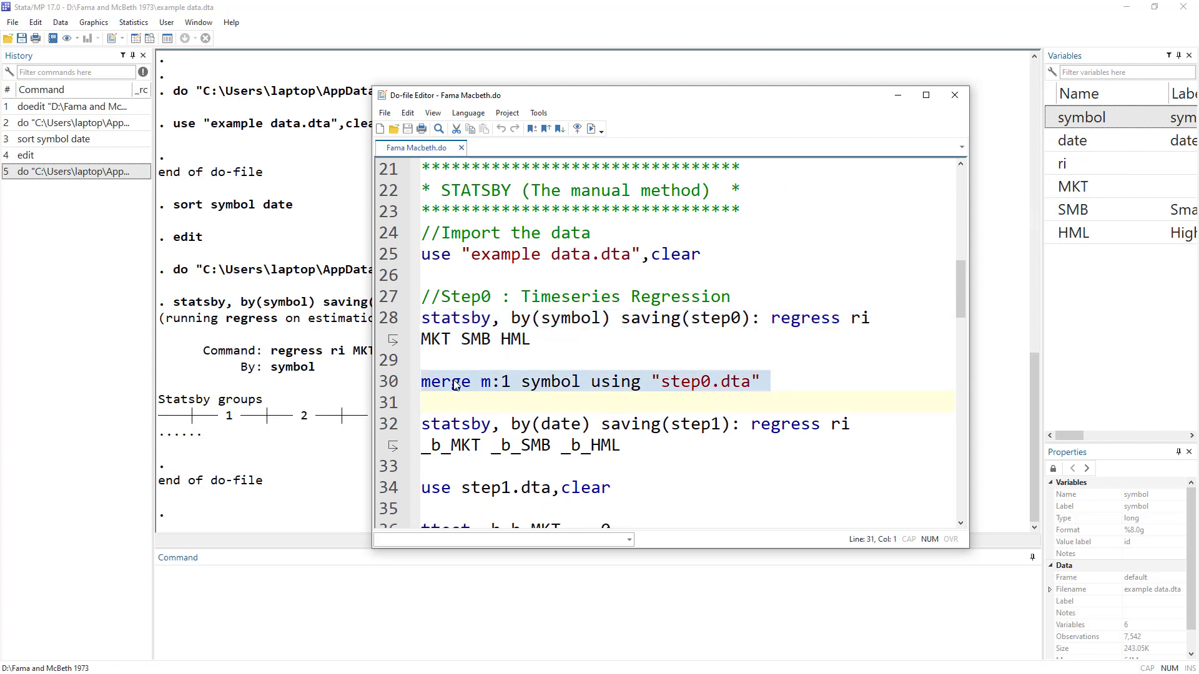
left_click(591, 129)
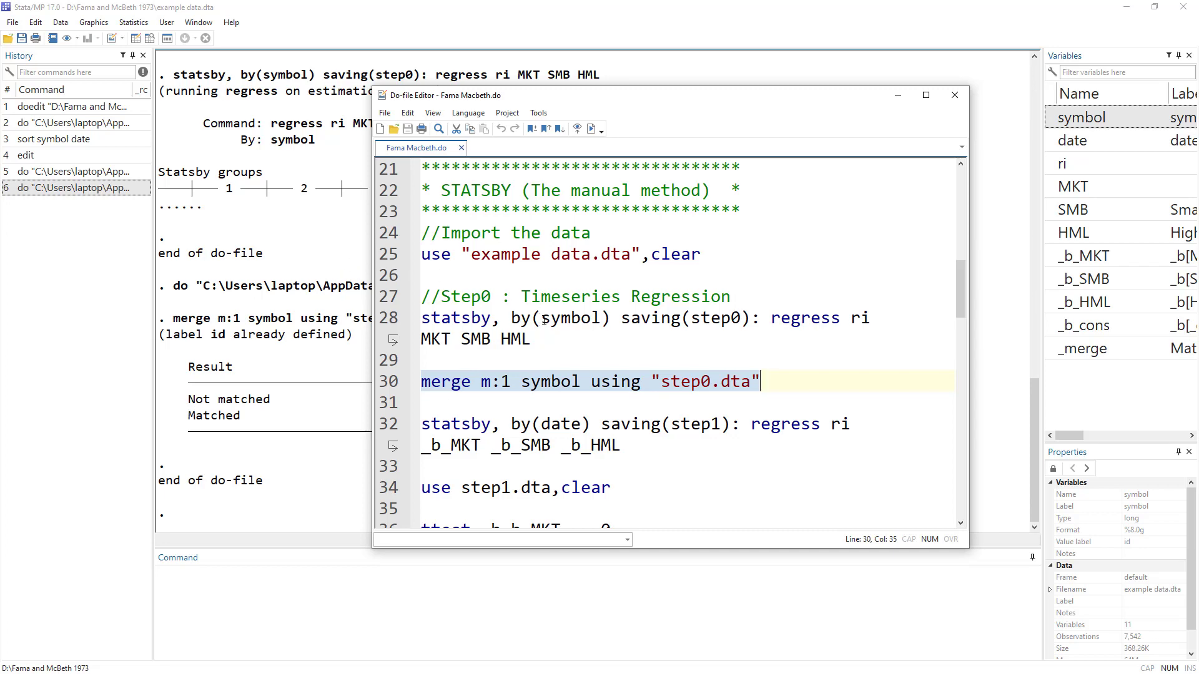
Open the merged dataset in the Data Editor and examine the first AAPL rows and their ri values.
left_click(135, 39)
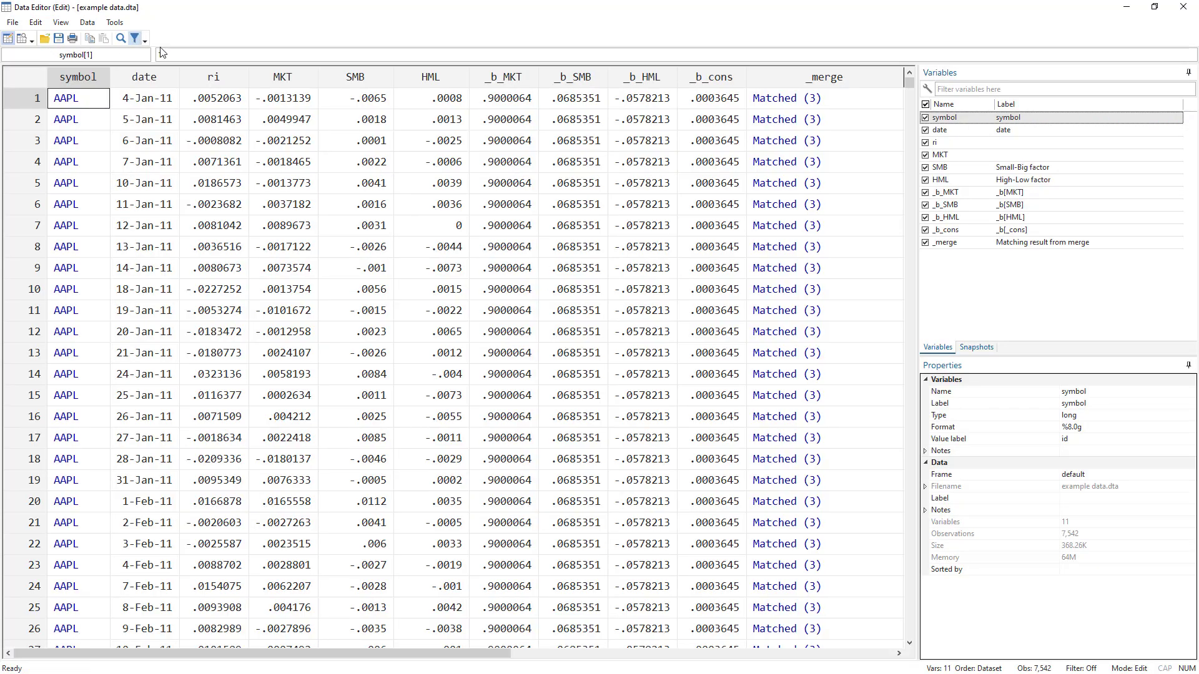
left_click_drag(82, 101, 83, 224)
left_click_drag(226, 100, 233, 256)
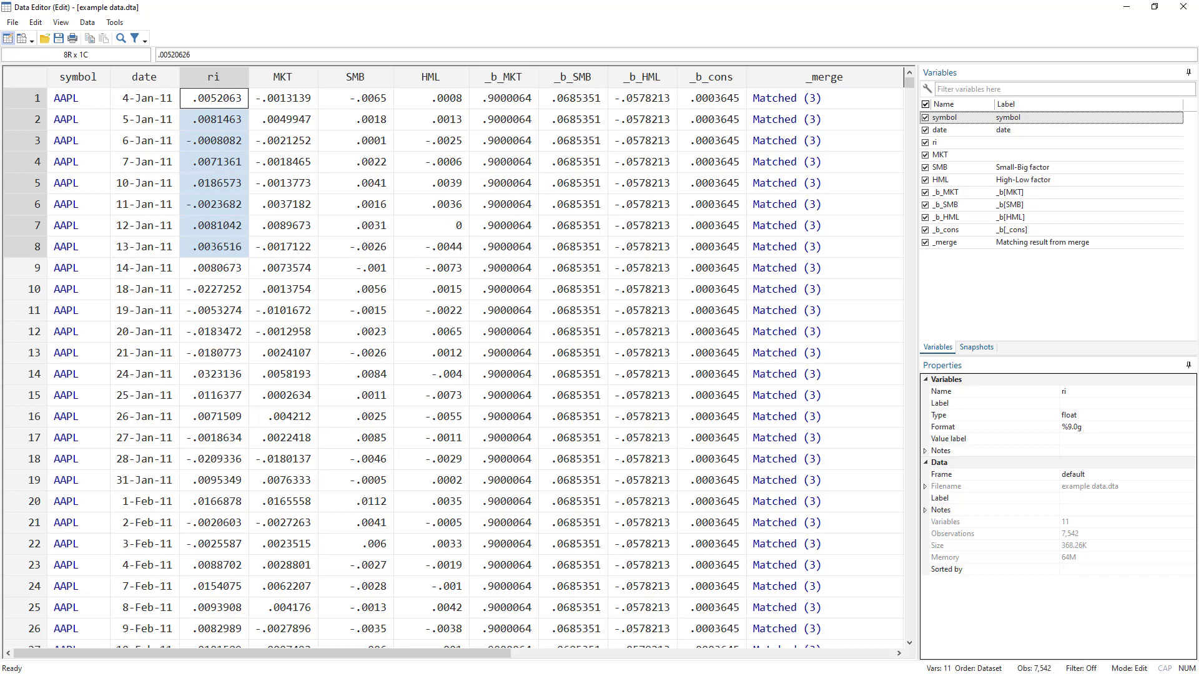
Return to the main Stata window and sort the merged data by date with a typed command.
key("alt+Tab")
key("alt+Tab")
left_click(437, 588)
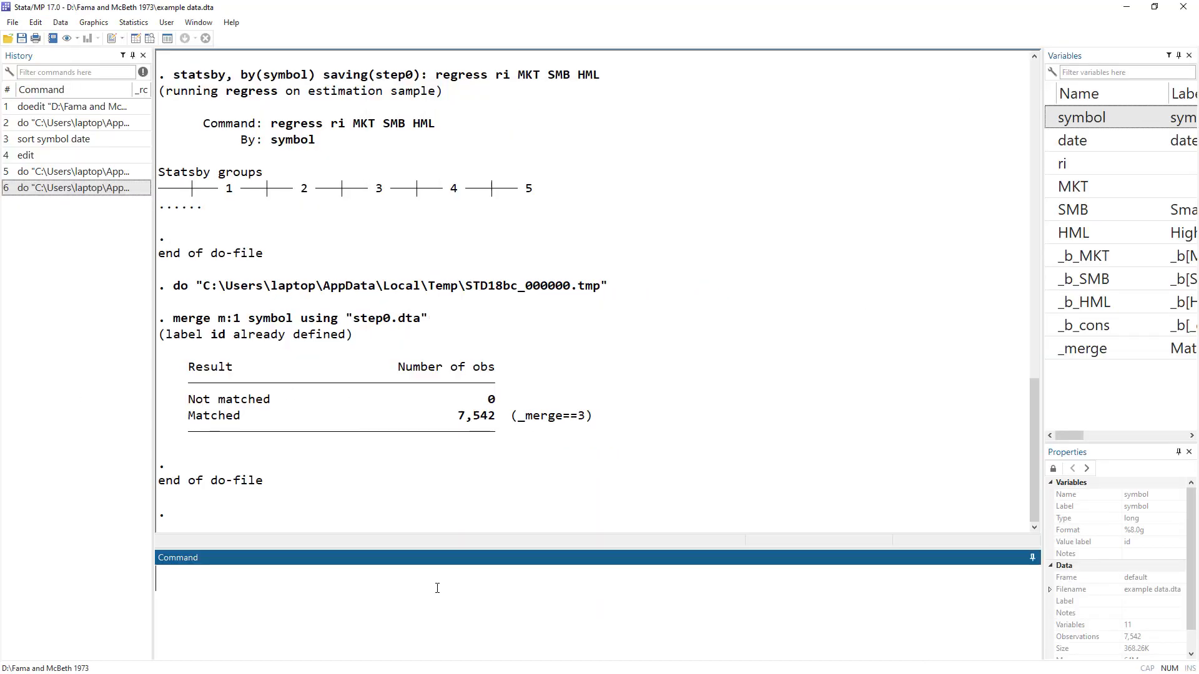
type("sort date")
key("Return")
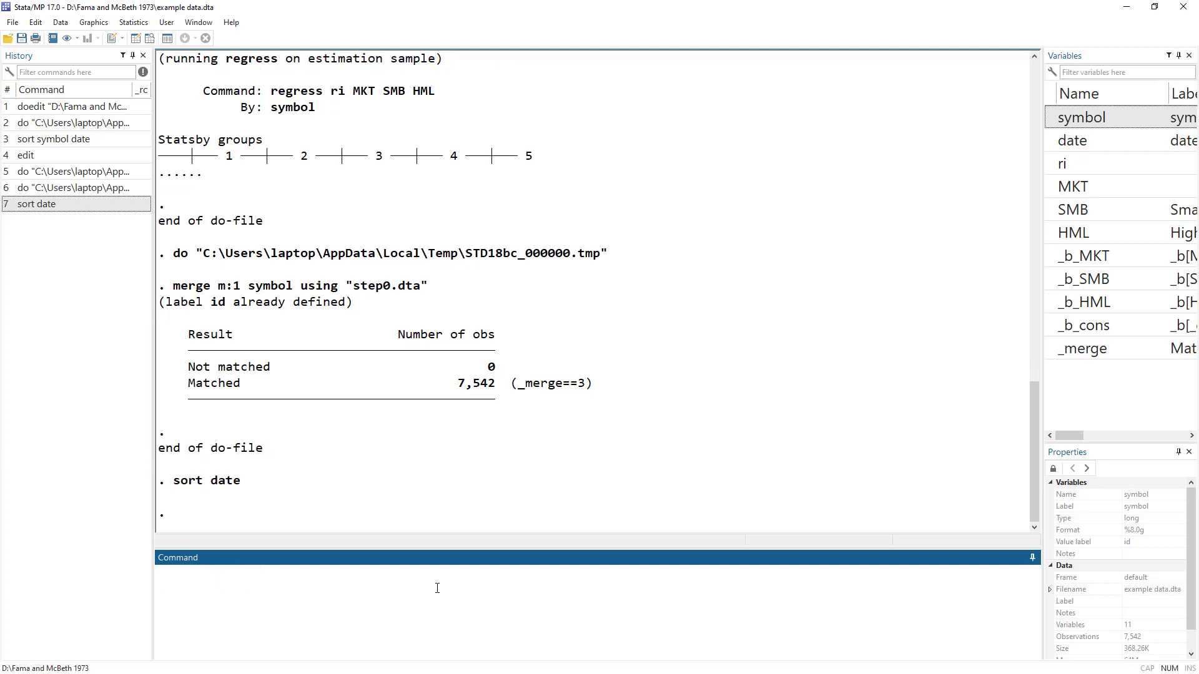
Copy the heading "Step1: Perform Crossectional Regression" from line 12 and insert it as a // comment above the by(date) statsby command, preceded by a blank line.
key("alt+Tab")
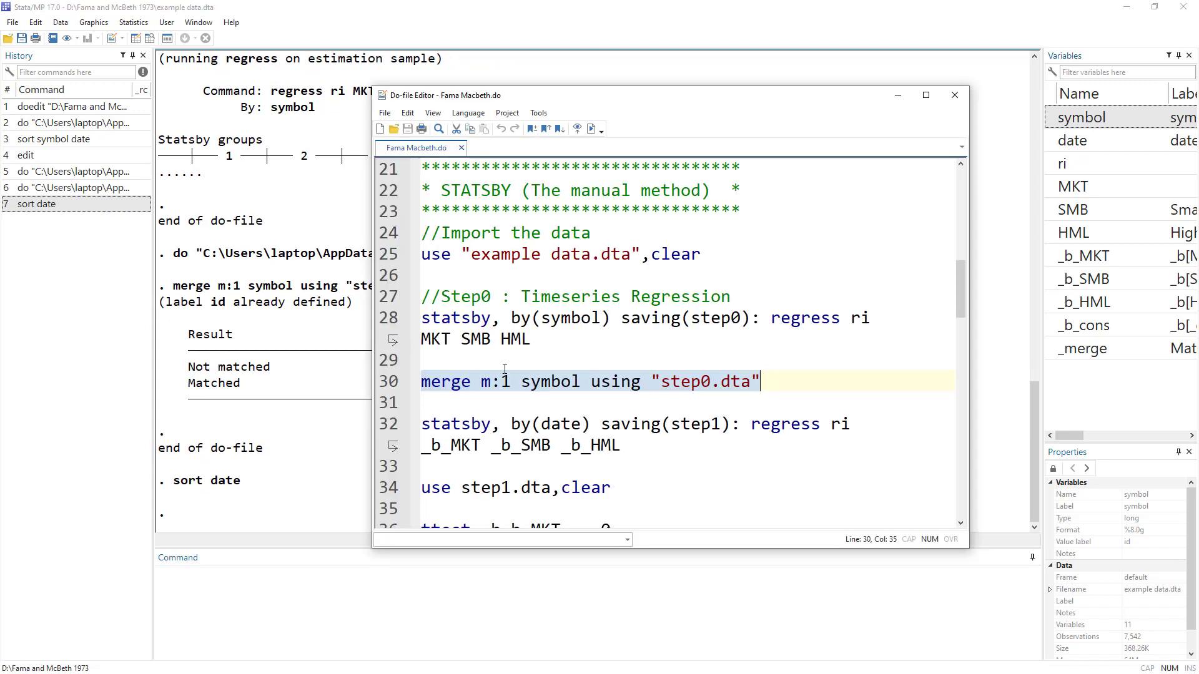
scroll(571, 338, "down", 2)
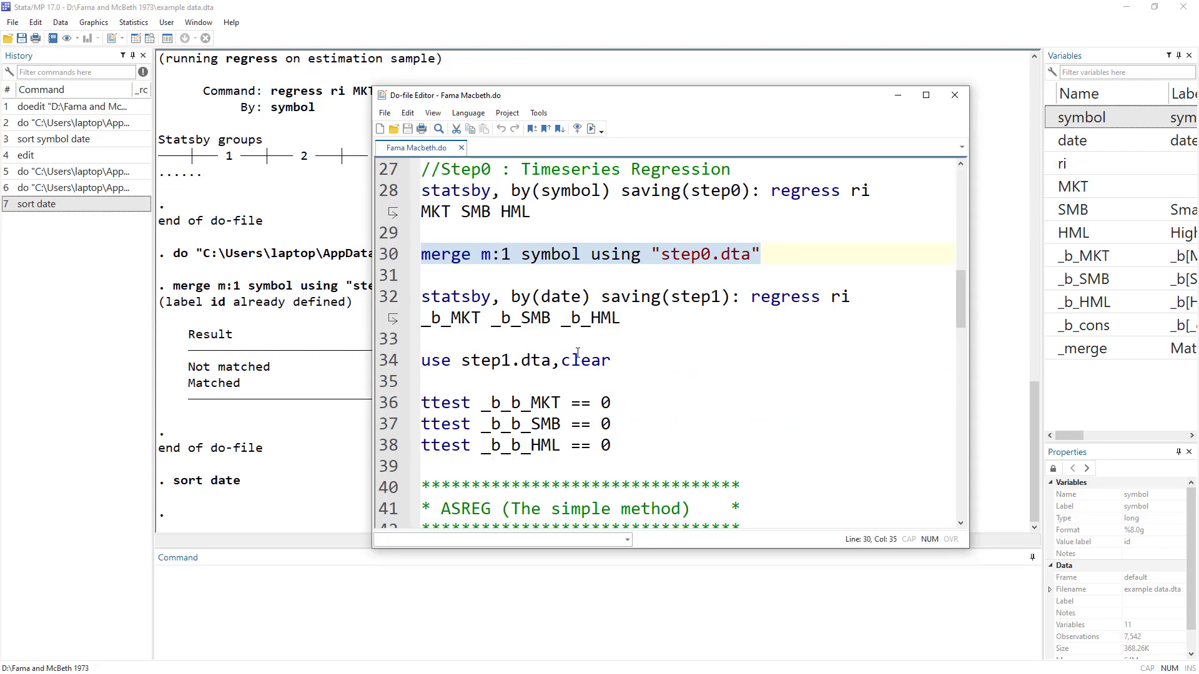
scroll(574, 345, "up", 10)
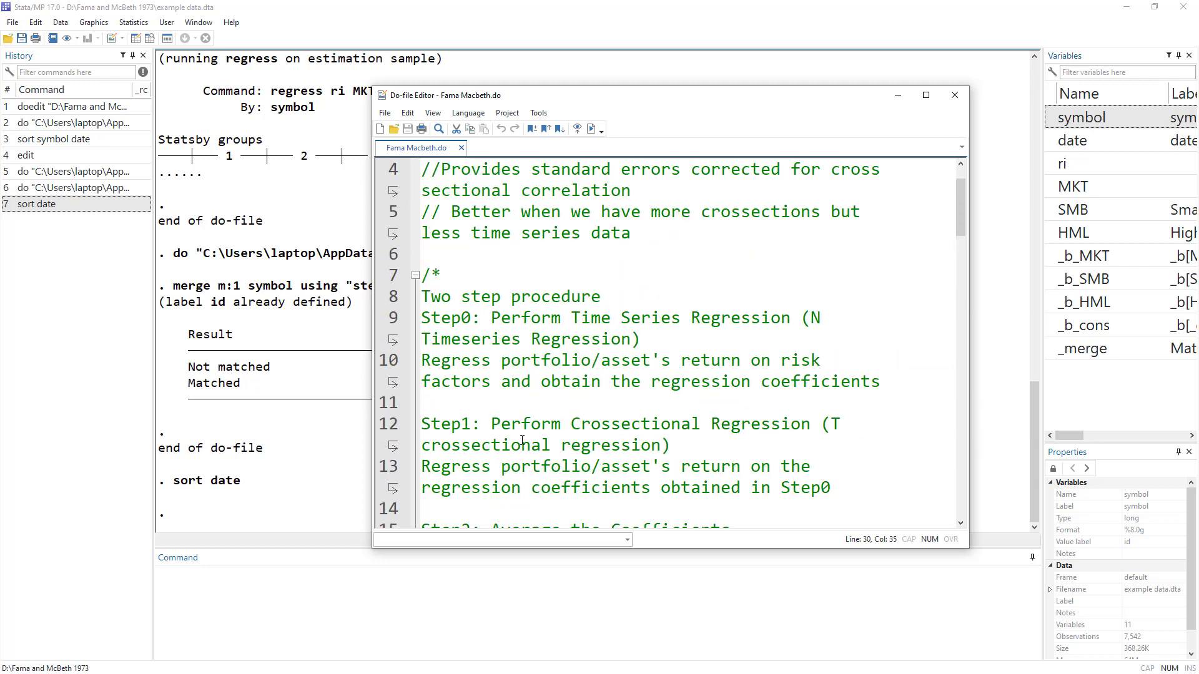
left_click_drag(817, 424, 412, 426)
key("ctrl+c")
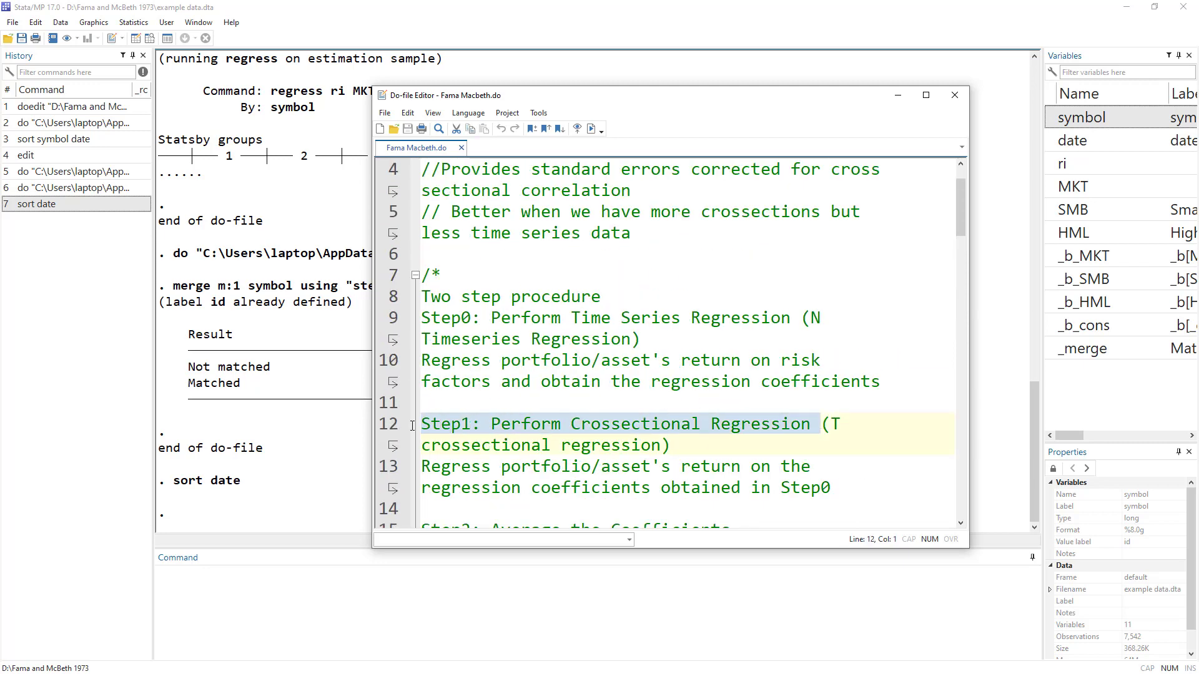
scroll(458, 463, "down", 8)
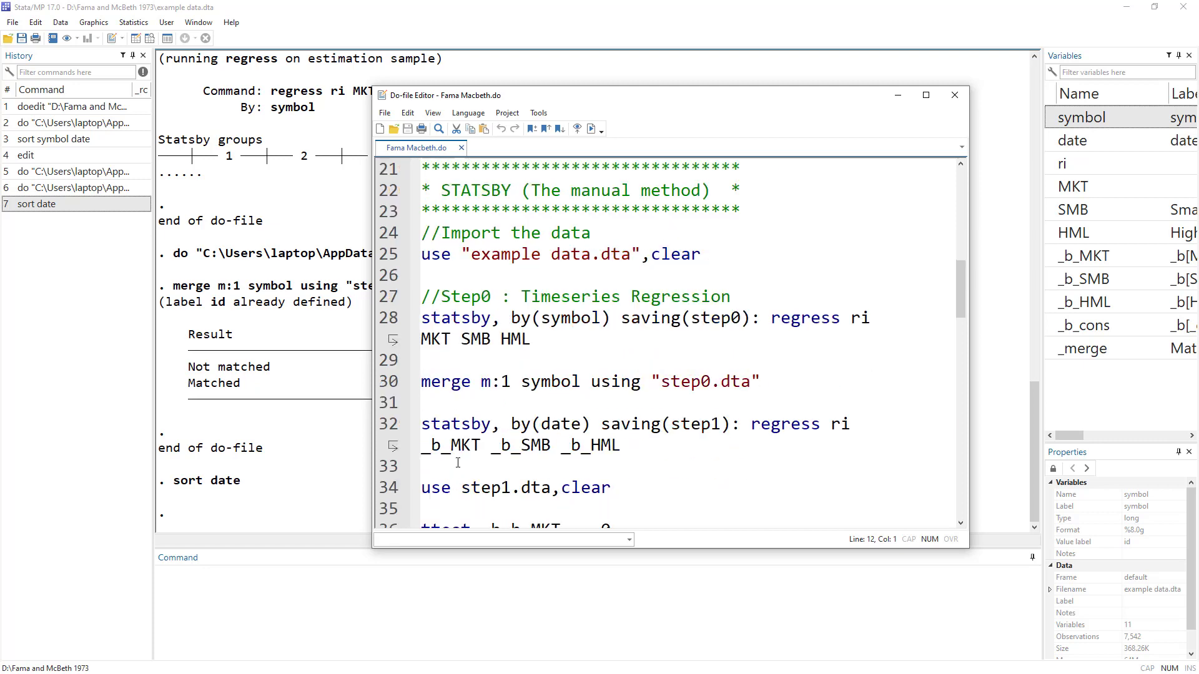
left_click(431, 420)
key("ctrl+v")
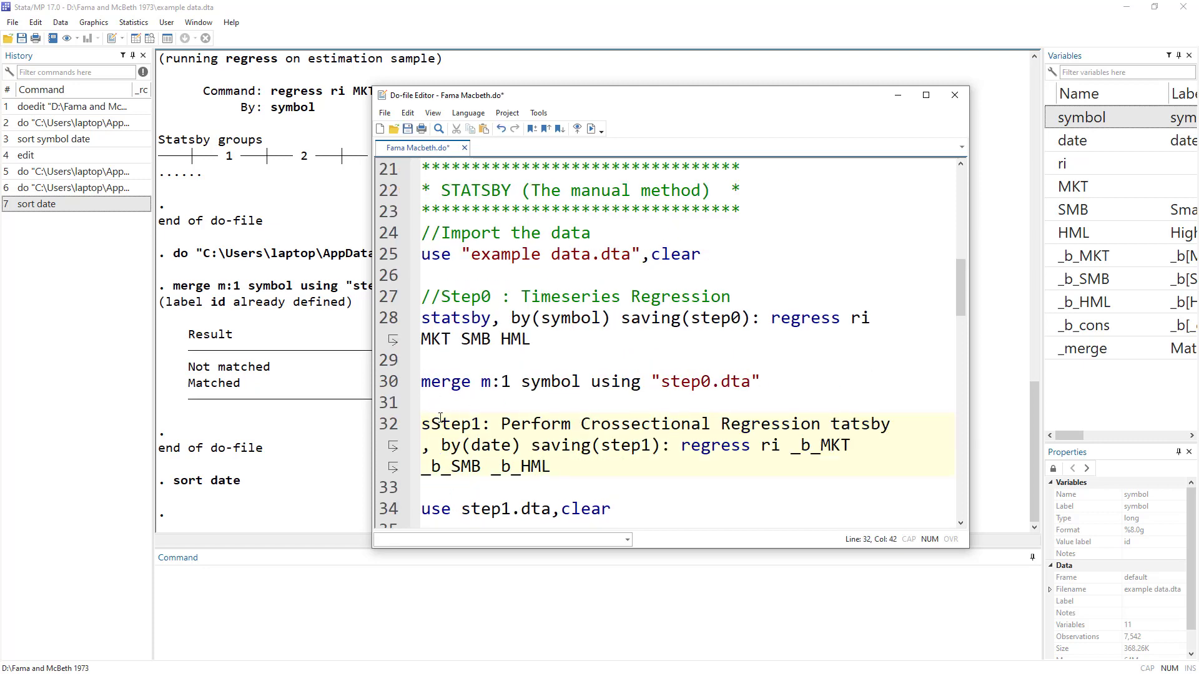
key("ctrl+z")
key("ctrl+v")
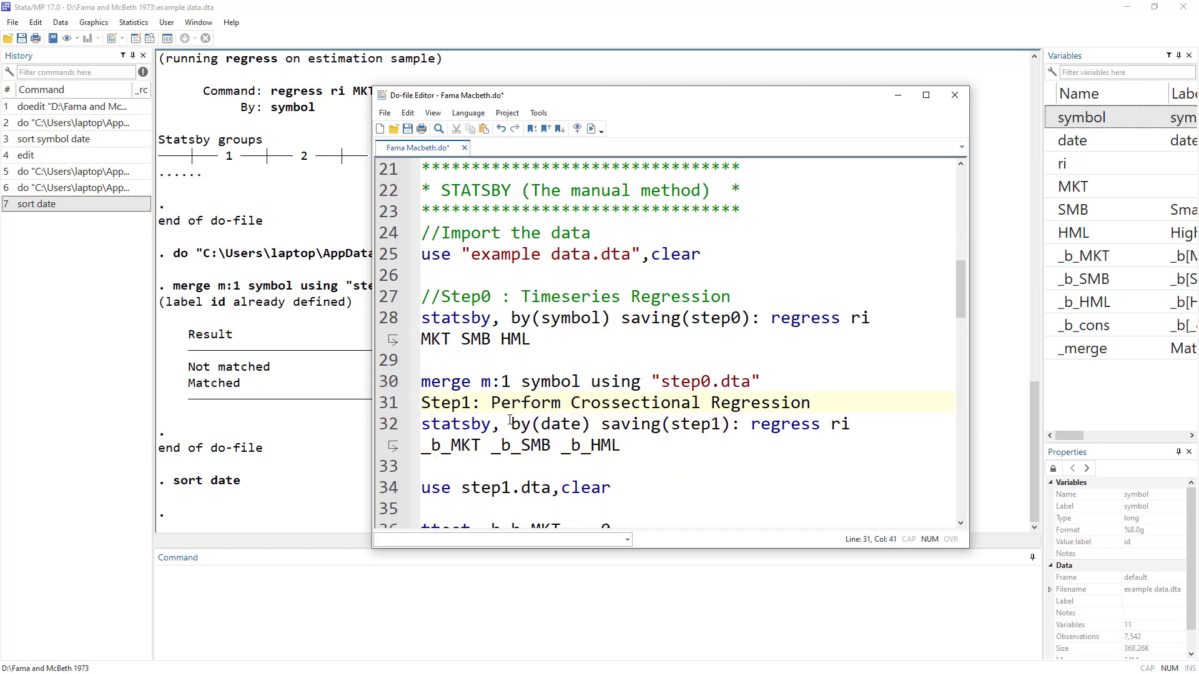
key("Return")
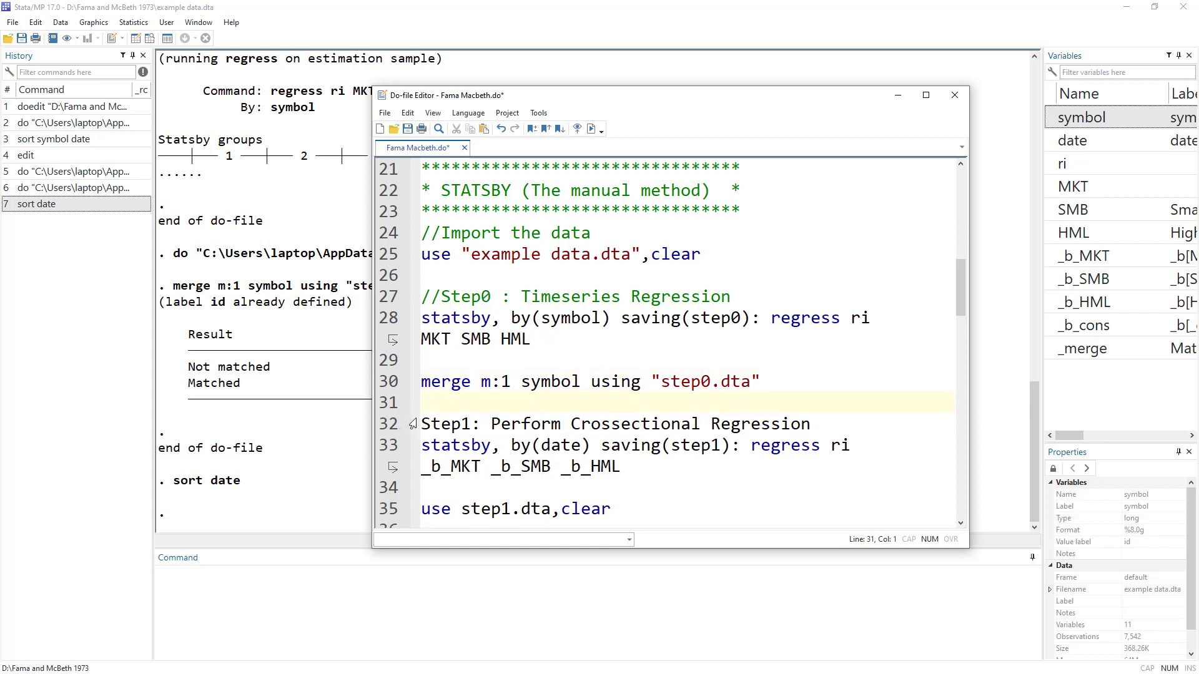
type("//")
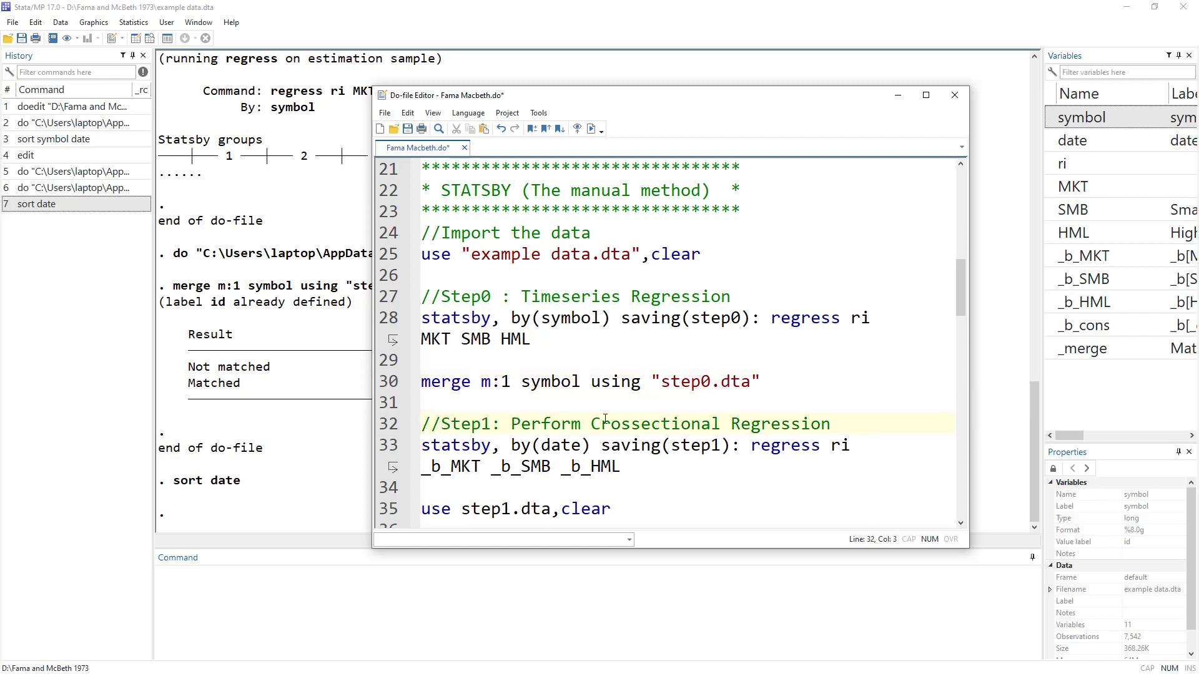
Review the Crossectional Regression comment and the by(date) option of the line 33 statsby command.
left_click_drag(585, 422, 815, 417)
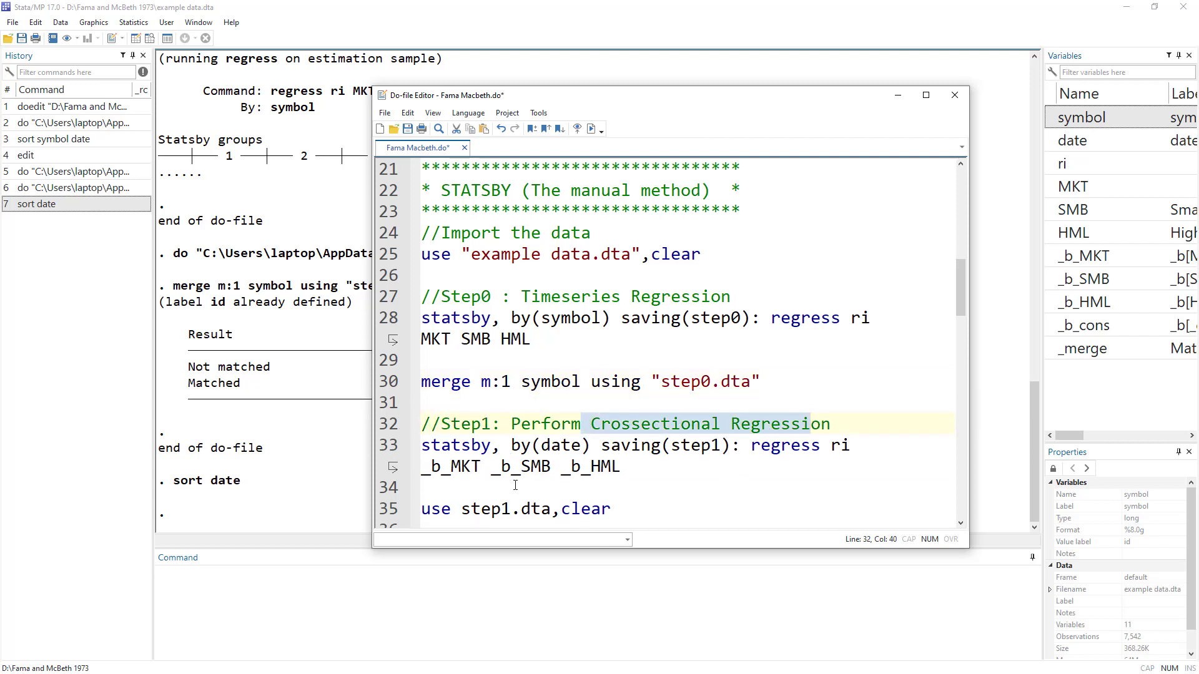
left_click_drag(512, 445, 590, 446)
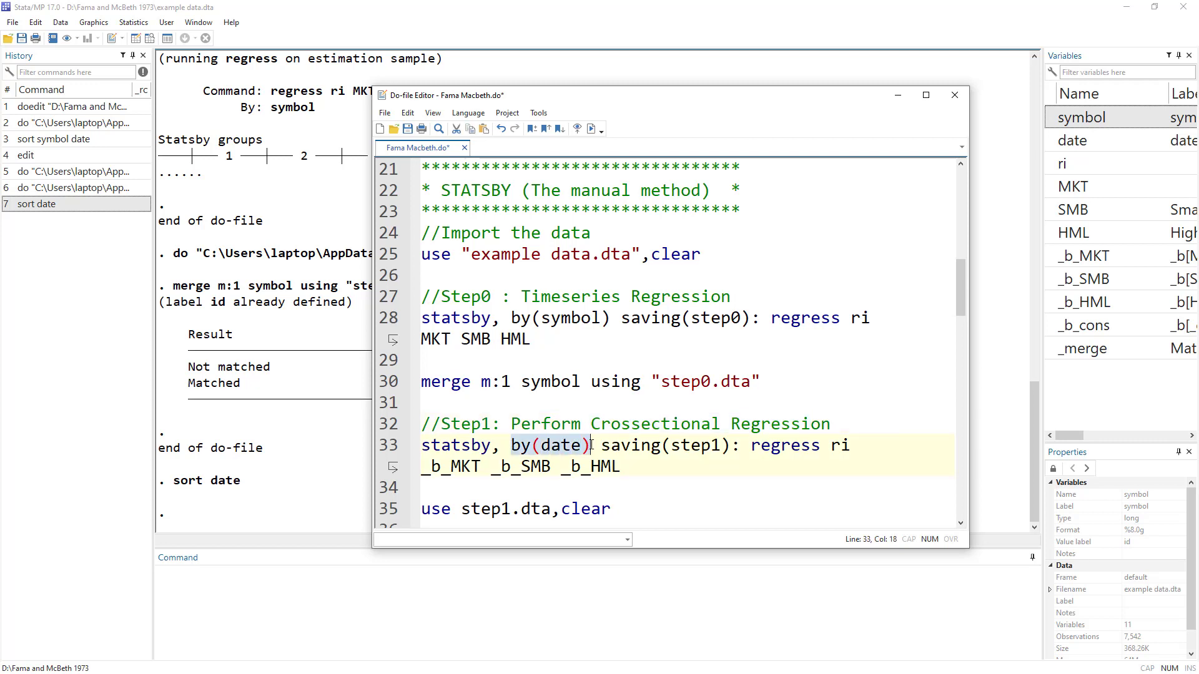
left_click(550, 445)
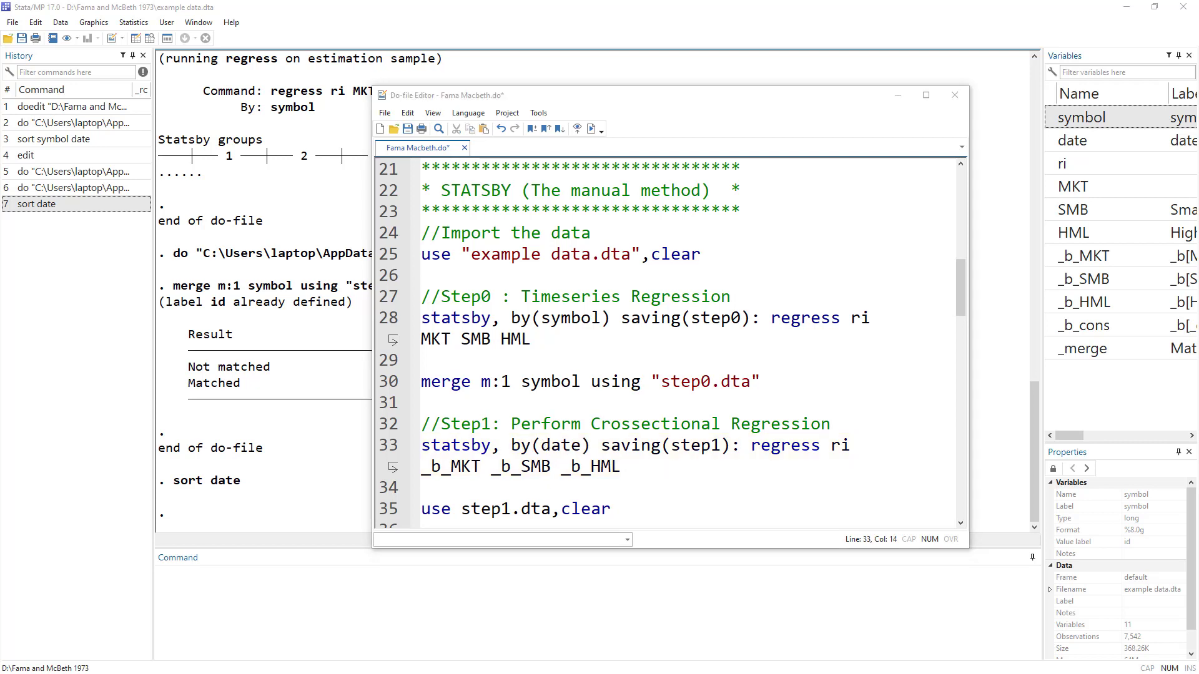
Examine the 4-Jan-11 rows across all symbols, comparing ri, the factor columns and the _b_MKT, _b_SMB and _b_HML coefficients, up to where 5-Jan-11 begins.
key("alt+Tab")
left_click_drag(74, 101, 731, 215)
left_click(215, 84)
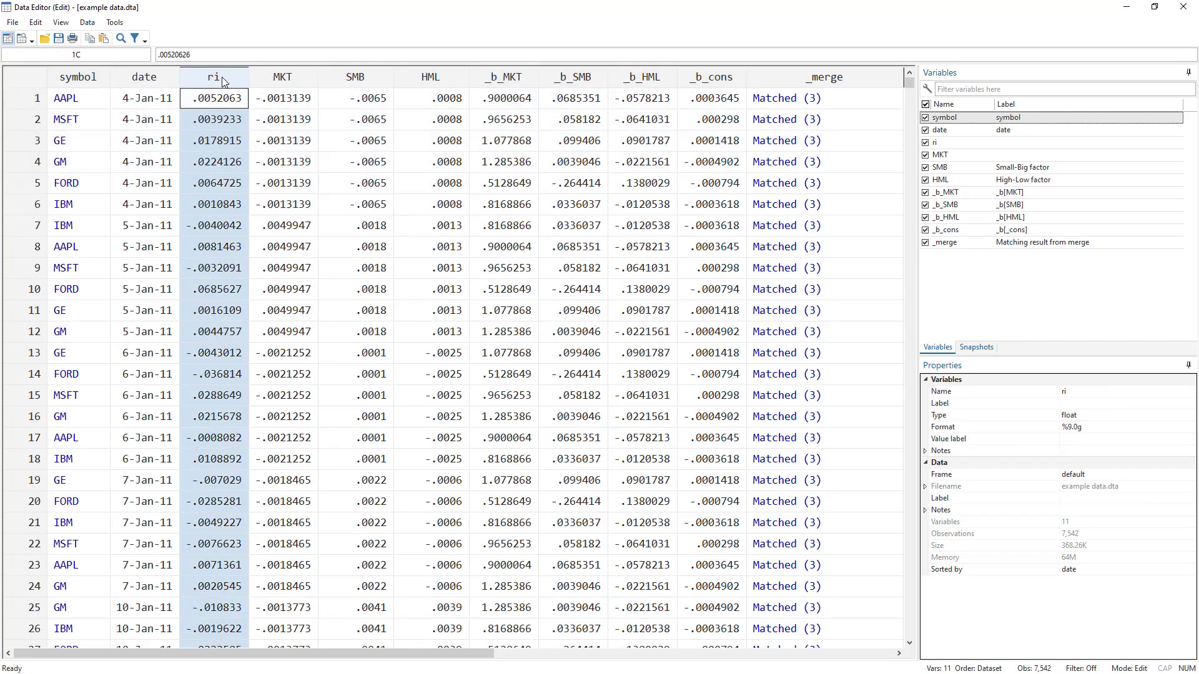
left_click(223, 121)
left_click_drag(229, 101, 226, 209)
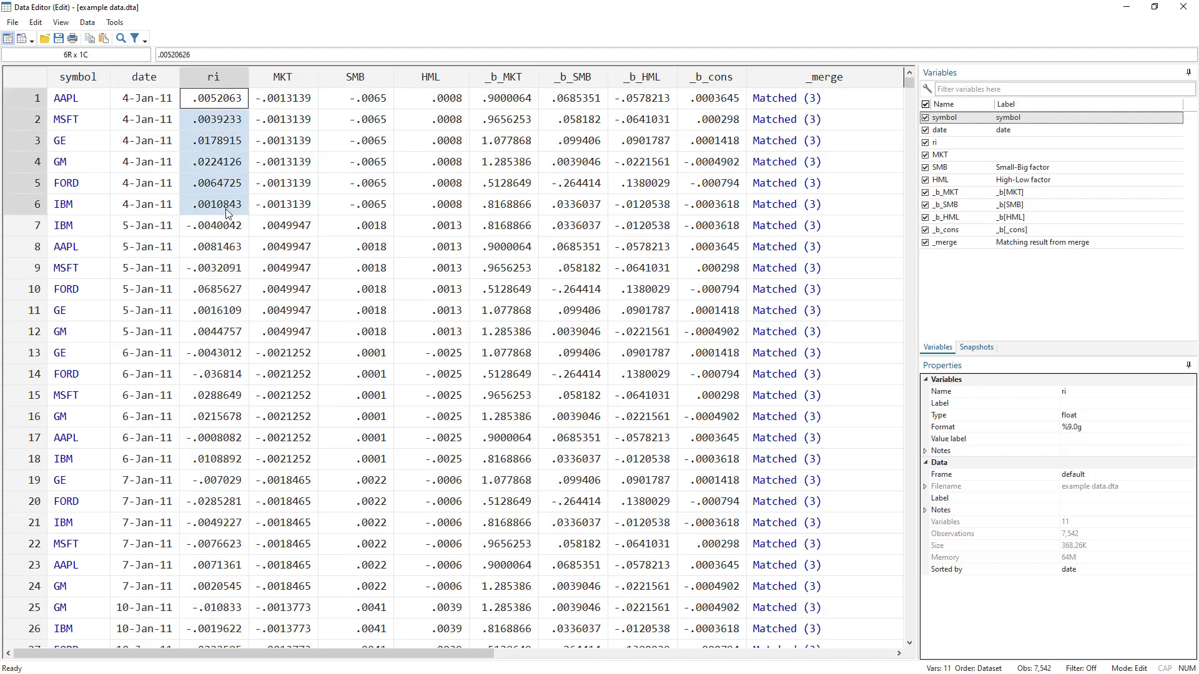
left_click_drag(493, 99, 658, 210)
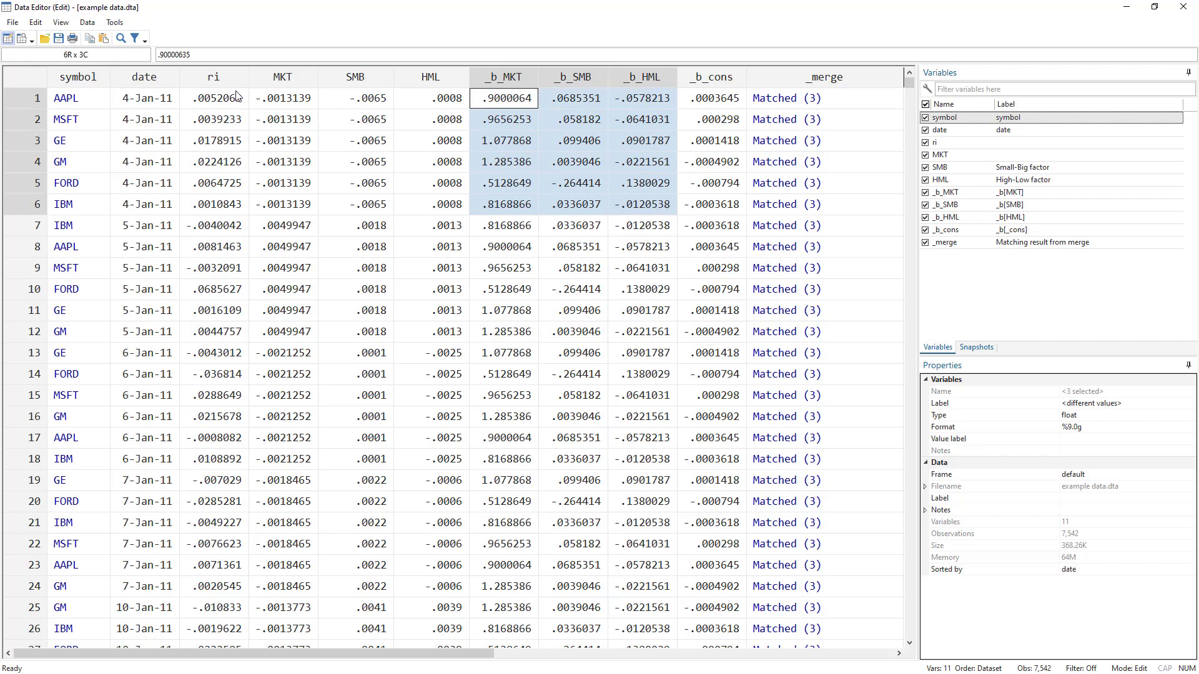
left_click_drag(287, 99, 442, 209)
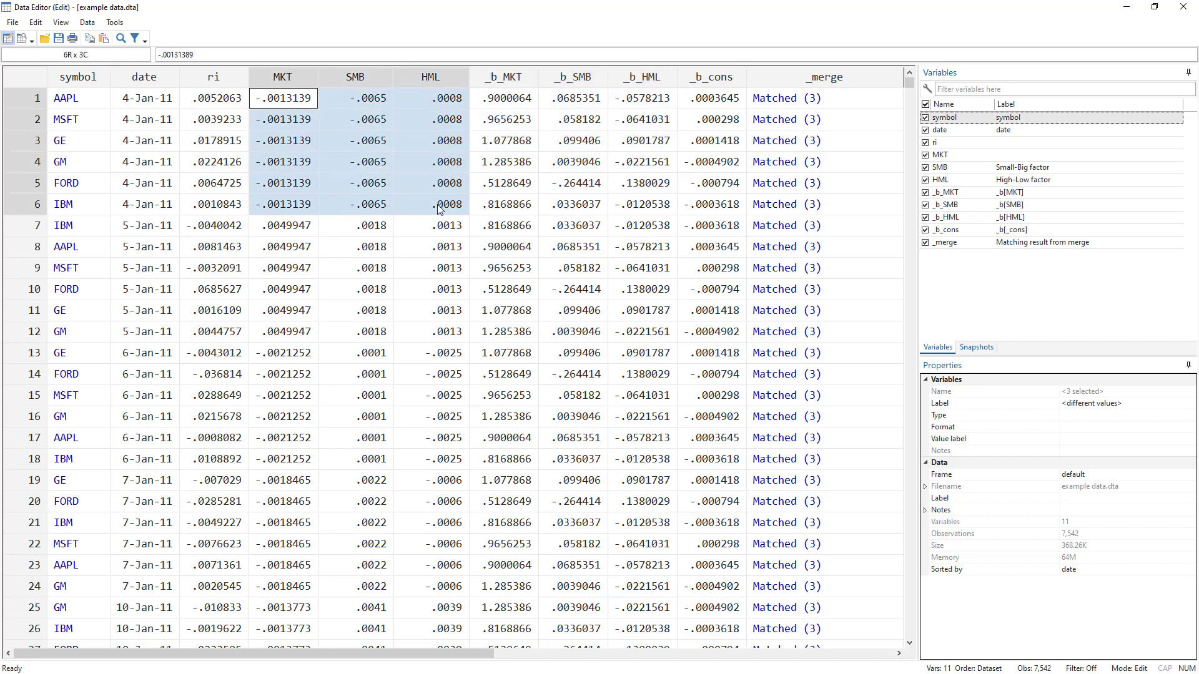
left_click_drag(503, 100, 641, 211)
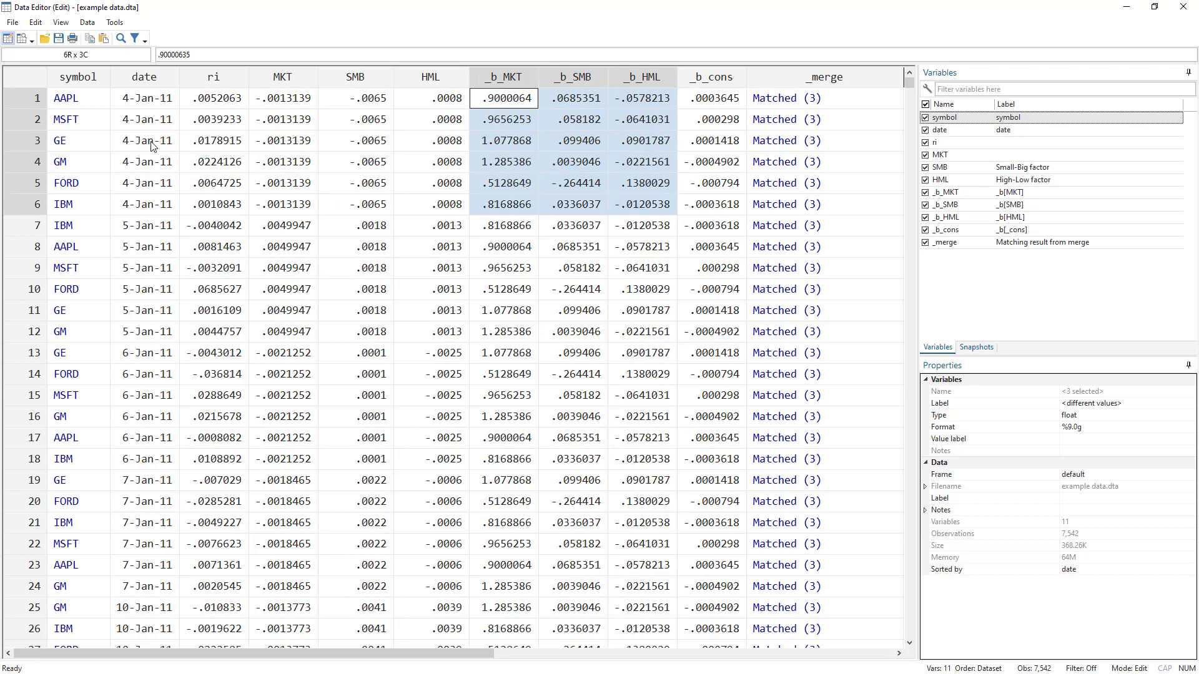
left_click_drag(69, 99, 145, 211)
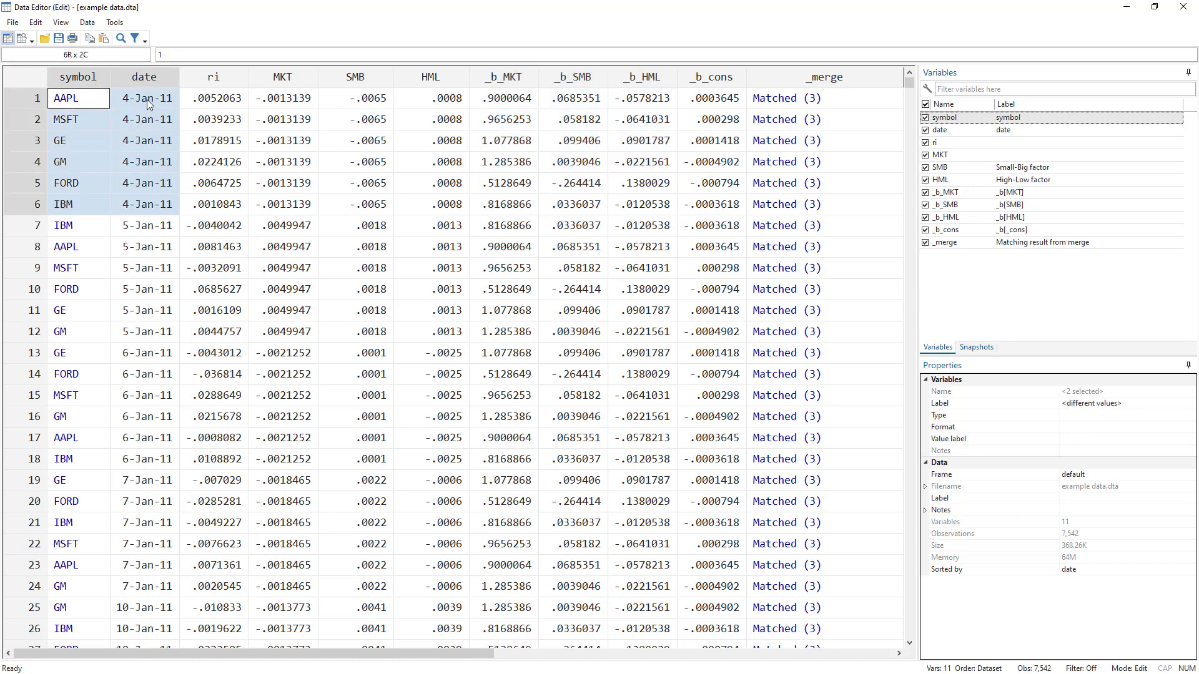
left_click(149, 102)
left_click(134, 228)
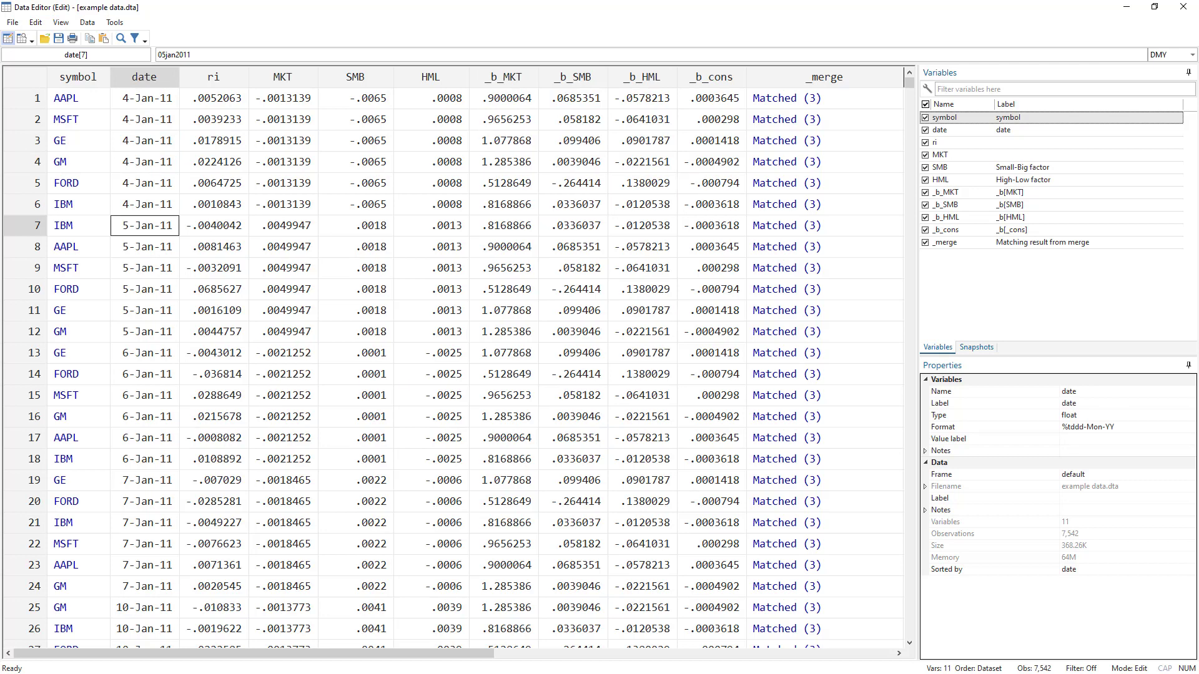
Run only the line 33 statsby command in the do-file, regressing ri on _b_MKT, _b_SMB and _b_HML by date and saving to step1.
key("alt+Tab")
key("alt+Tab")
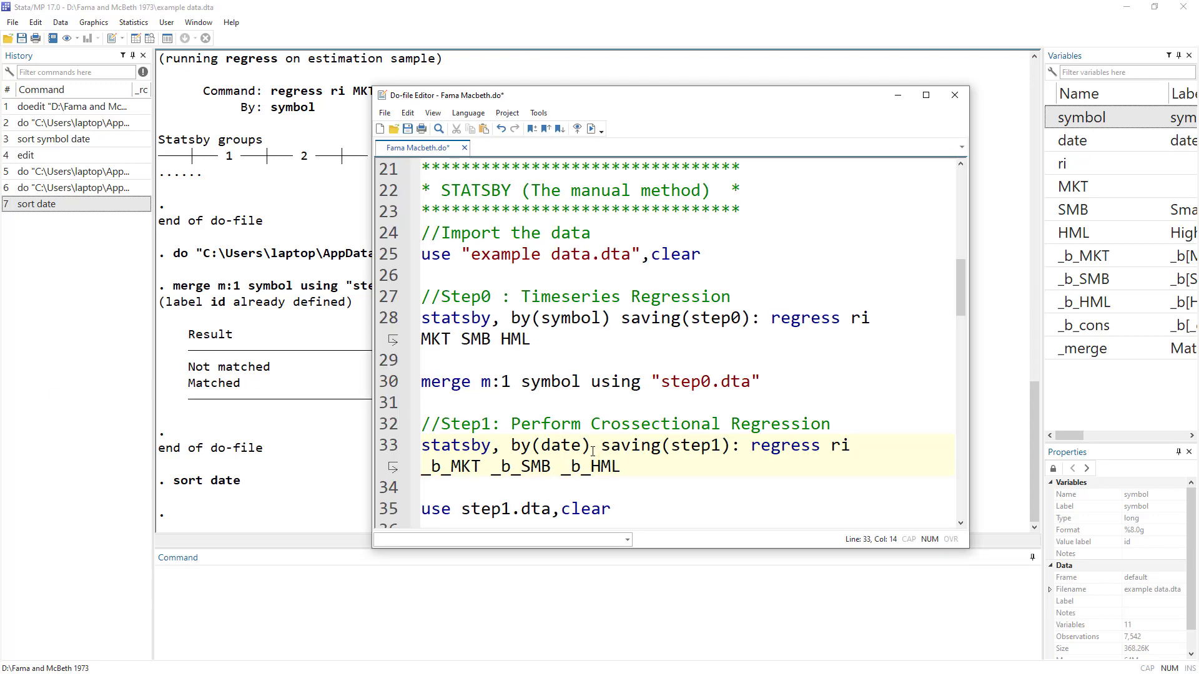
left_click(382, 451)
key("Left")
left_click_drag(830, 445, 851, 449)
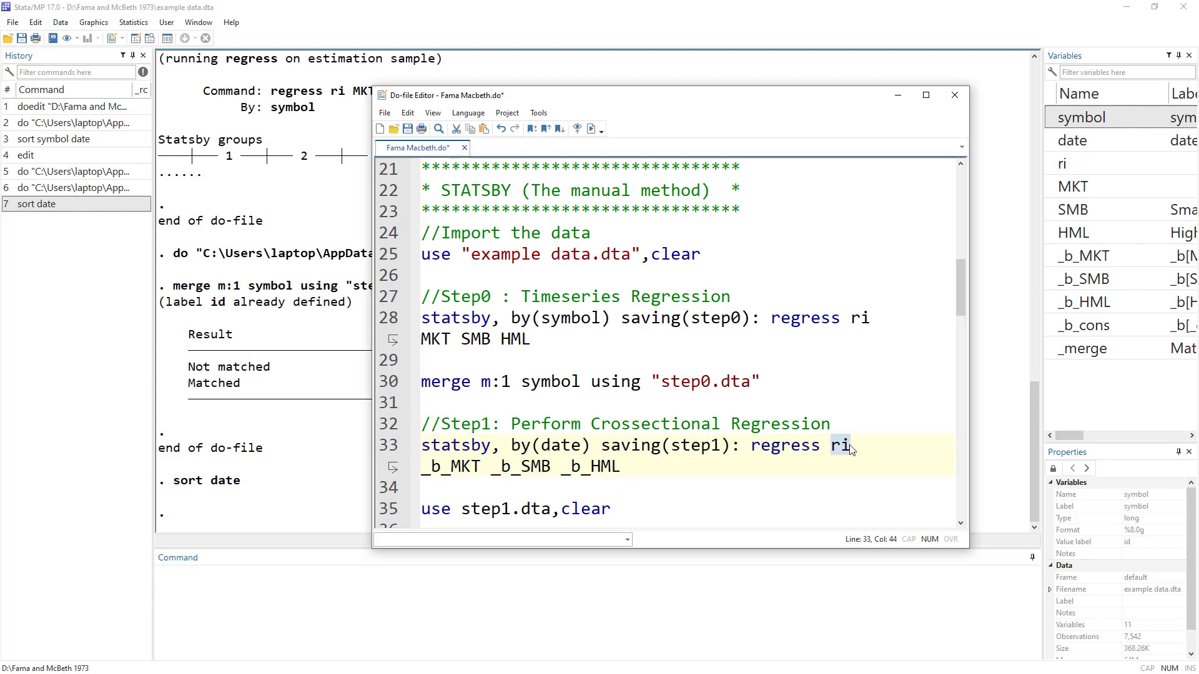
double_click(435, 467)
double_click(521, 467)
double_click(596, 467)
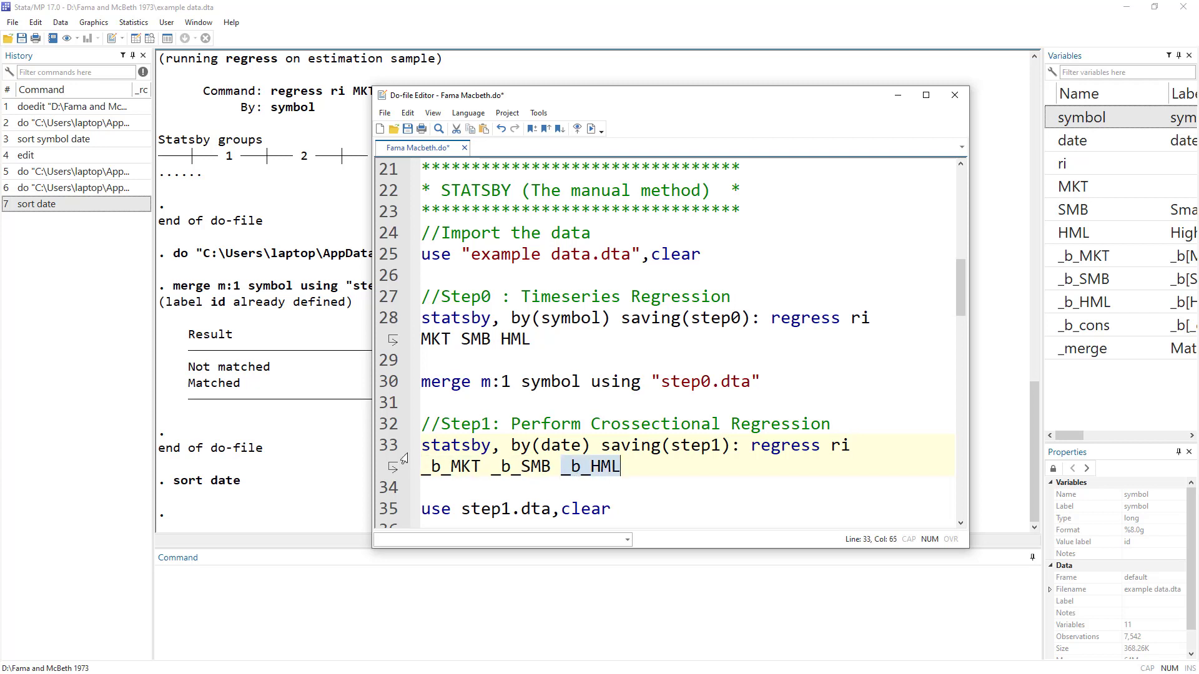
left_click(394, 450)
left_click(592, 129)
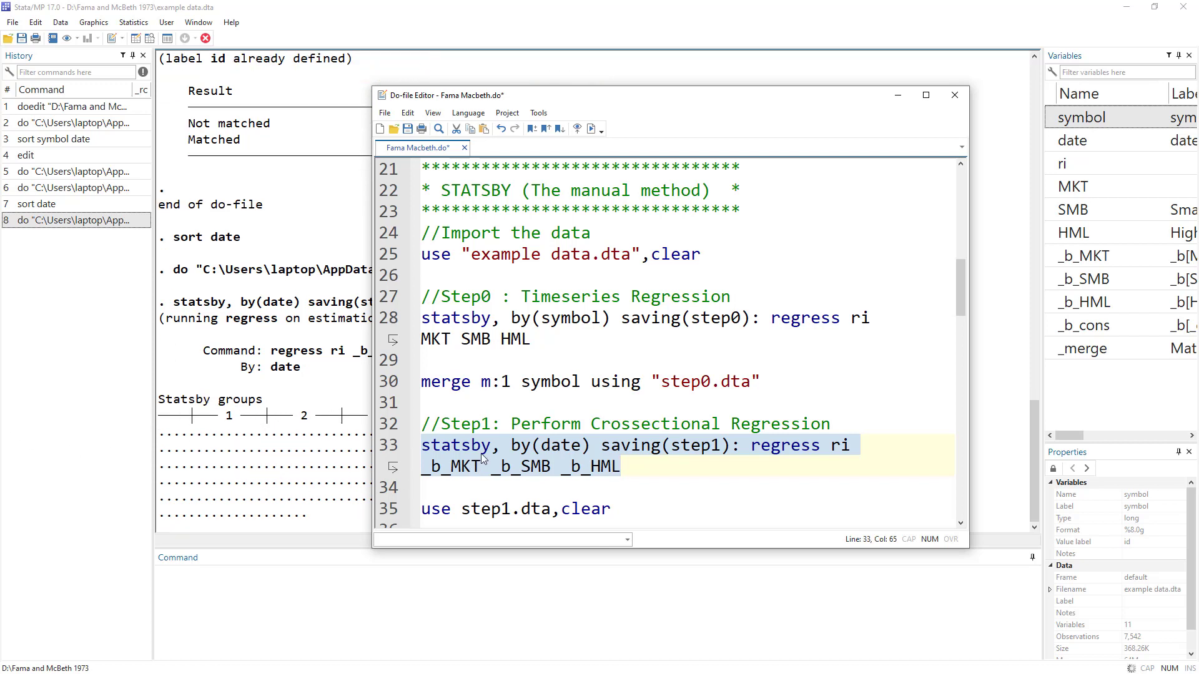
Review the step1 saving name, the use and ttest lines below it, and the Step1 and Step2 descriptions in the two-step procedure notes.
left_click(628, 446)
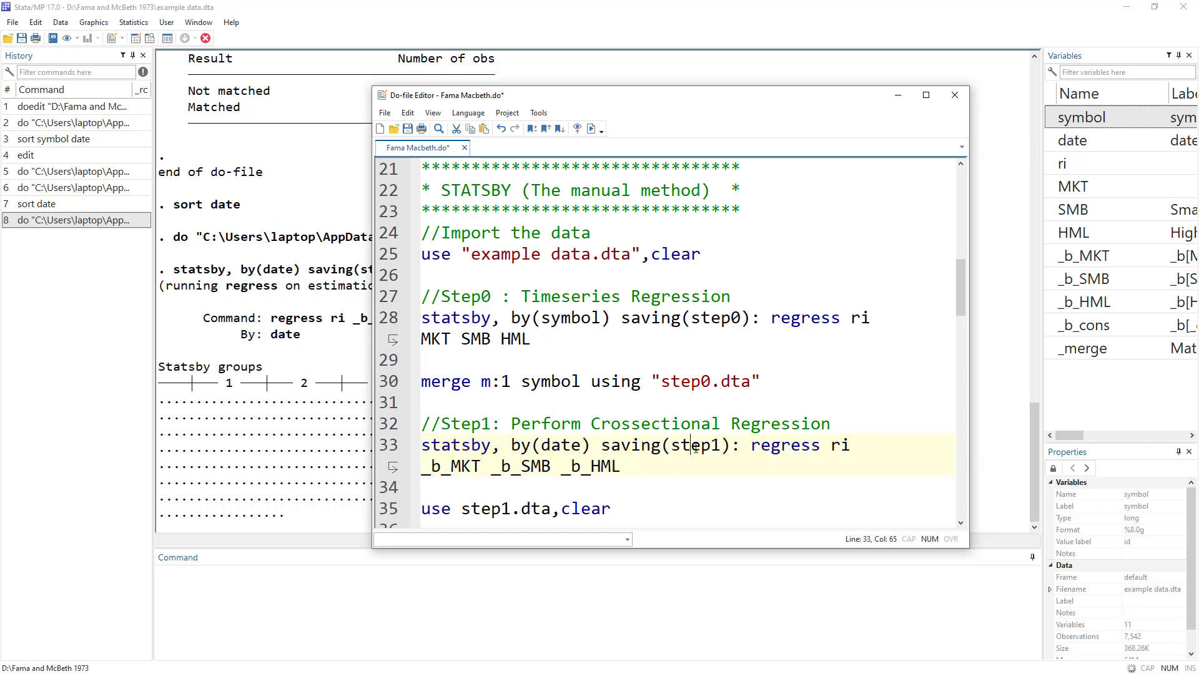
double_click(696, 444)
scroll(563, 412, "down", 2)
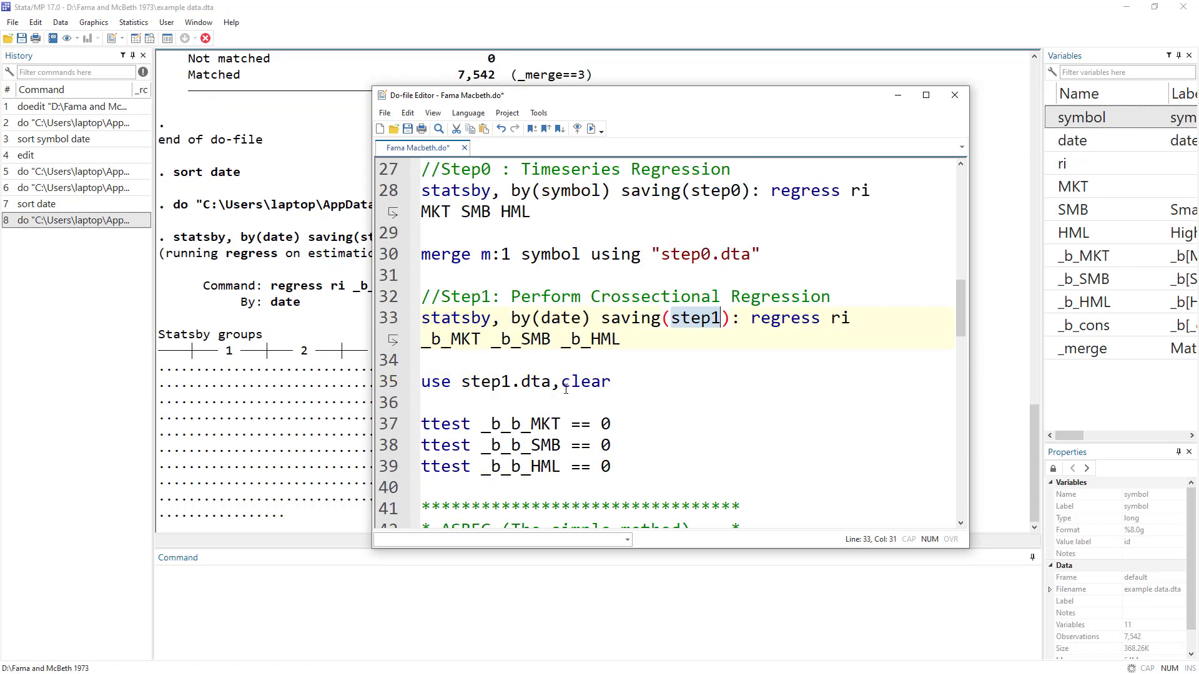
scroll(693, 315, "up", 6)
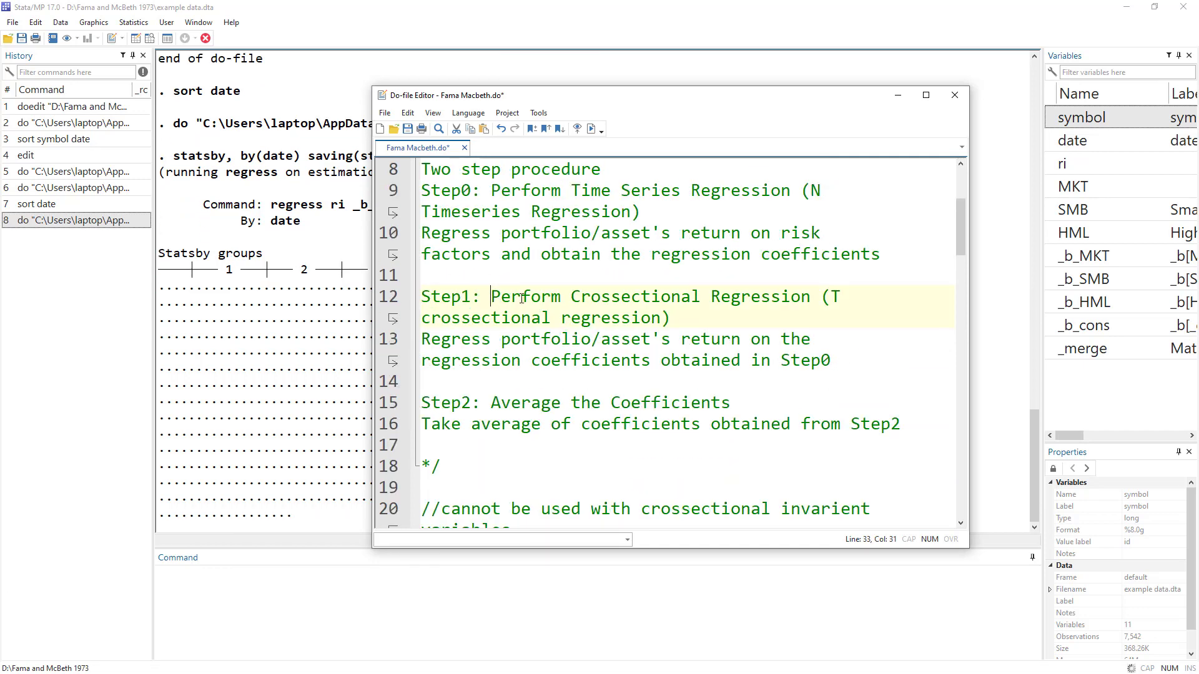
left_click_drag(491, 297, 811, 298)
scroll(595, 356, "down", 6)
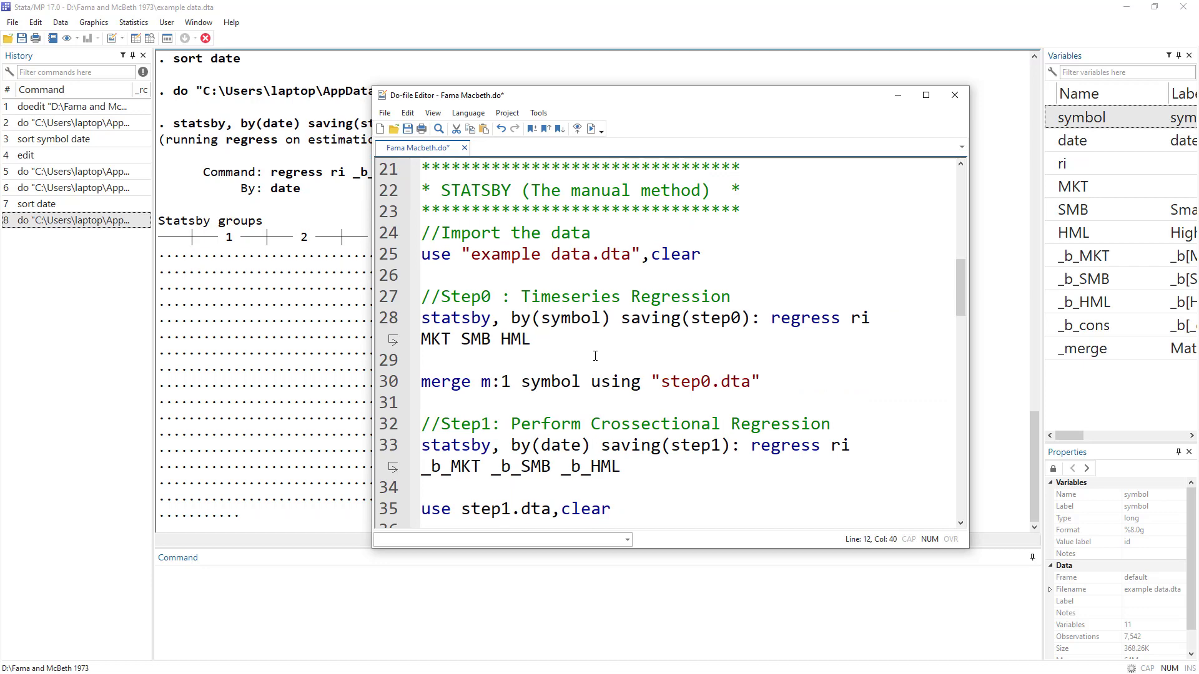
Run only the line 35 command use step1.dta,clear in the do-file to load the saved cross-sectional coefficients.
scroll(595, 355, "down", 2)
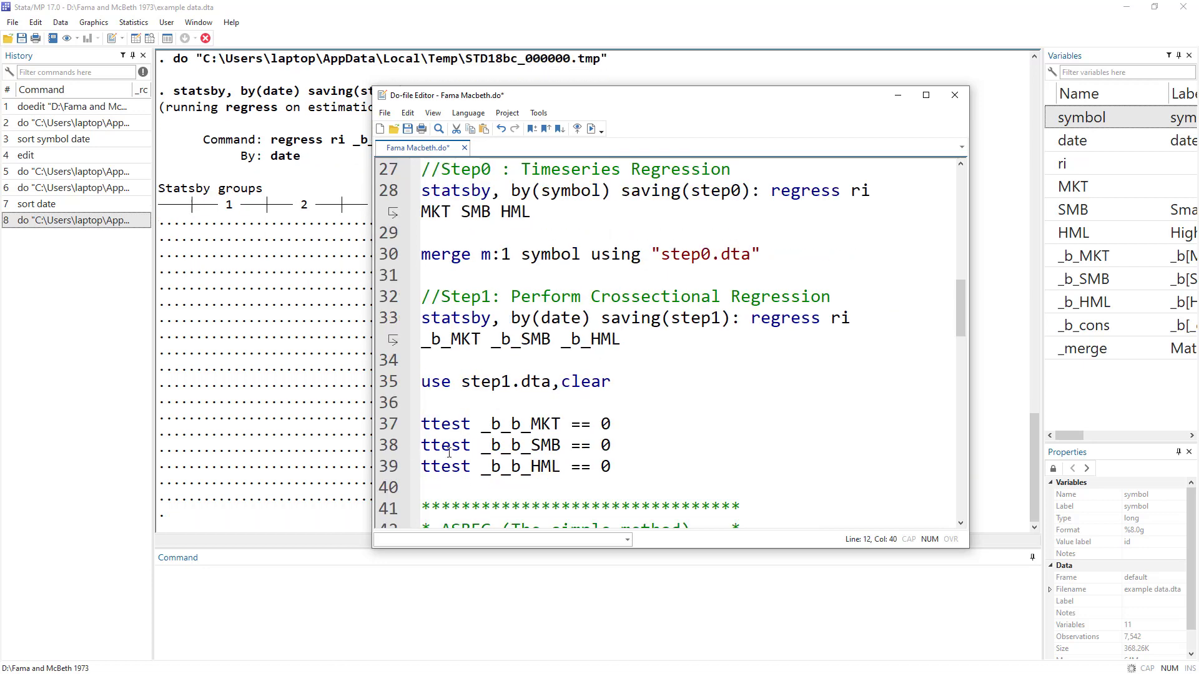
left_click(297, 409)
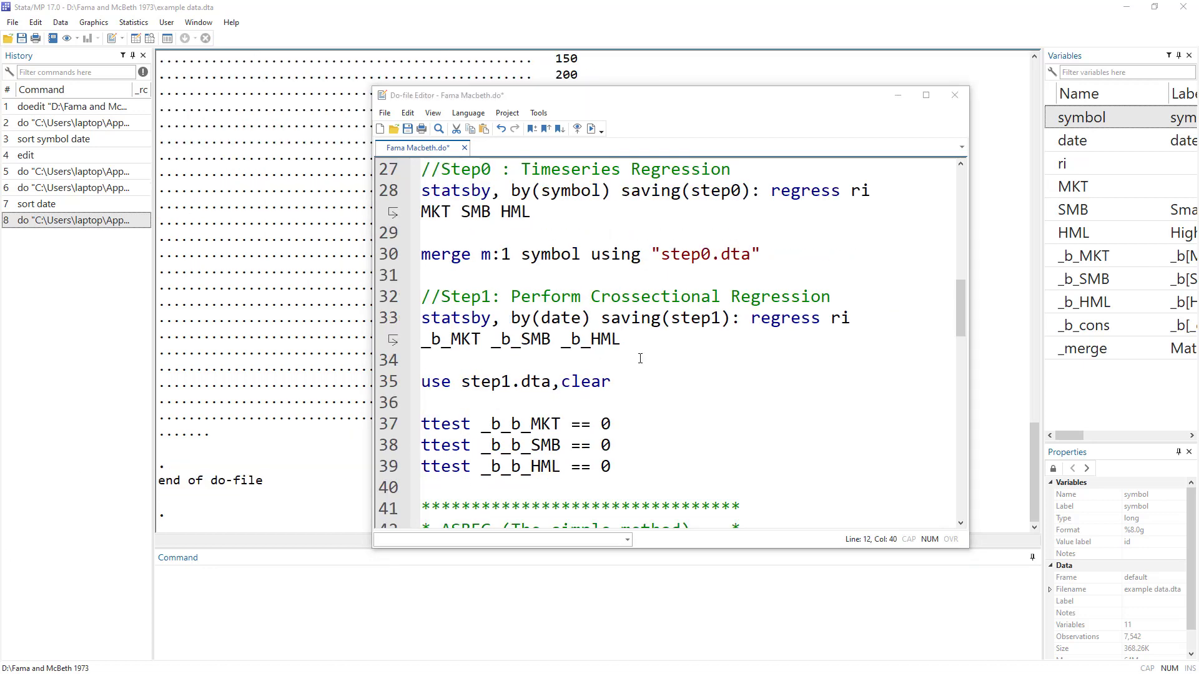
left_click(401, 391)
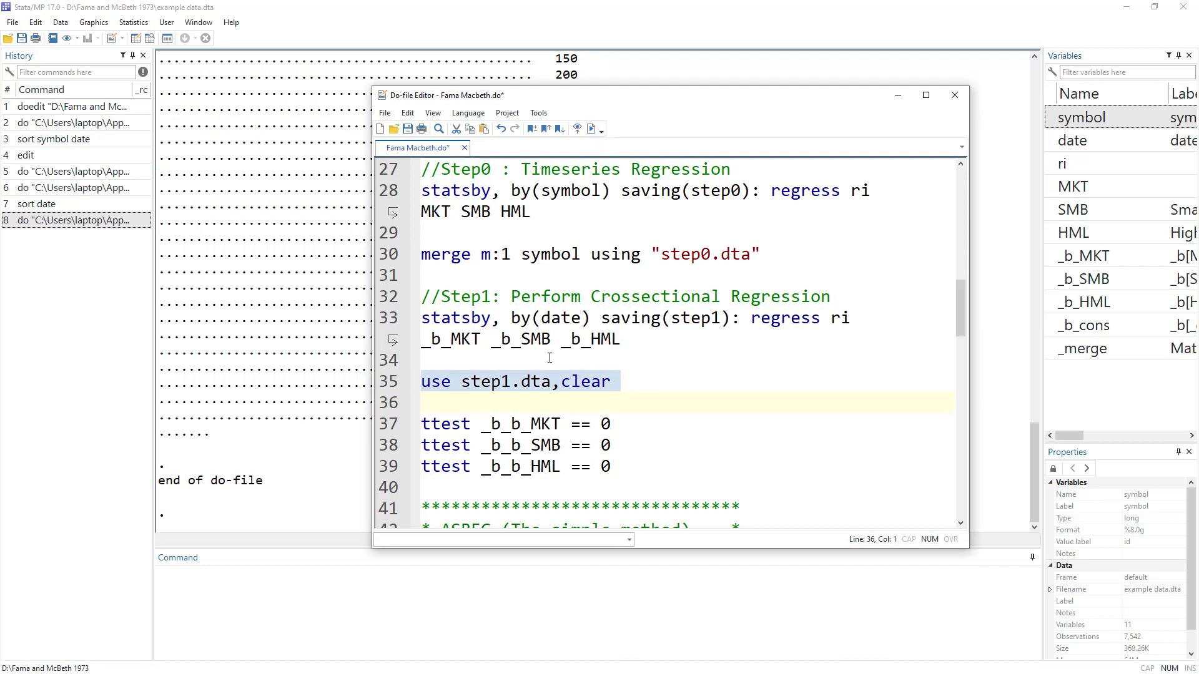
left_click(562, 319)
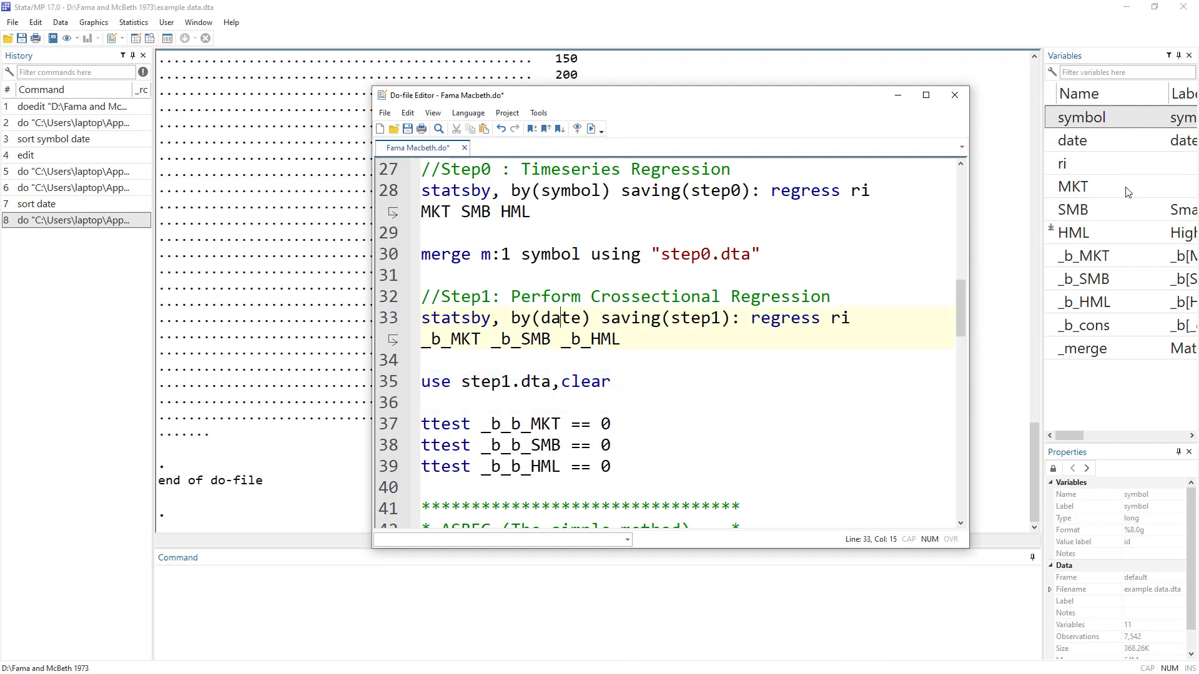
left_click(376, 388)
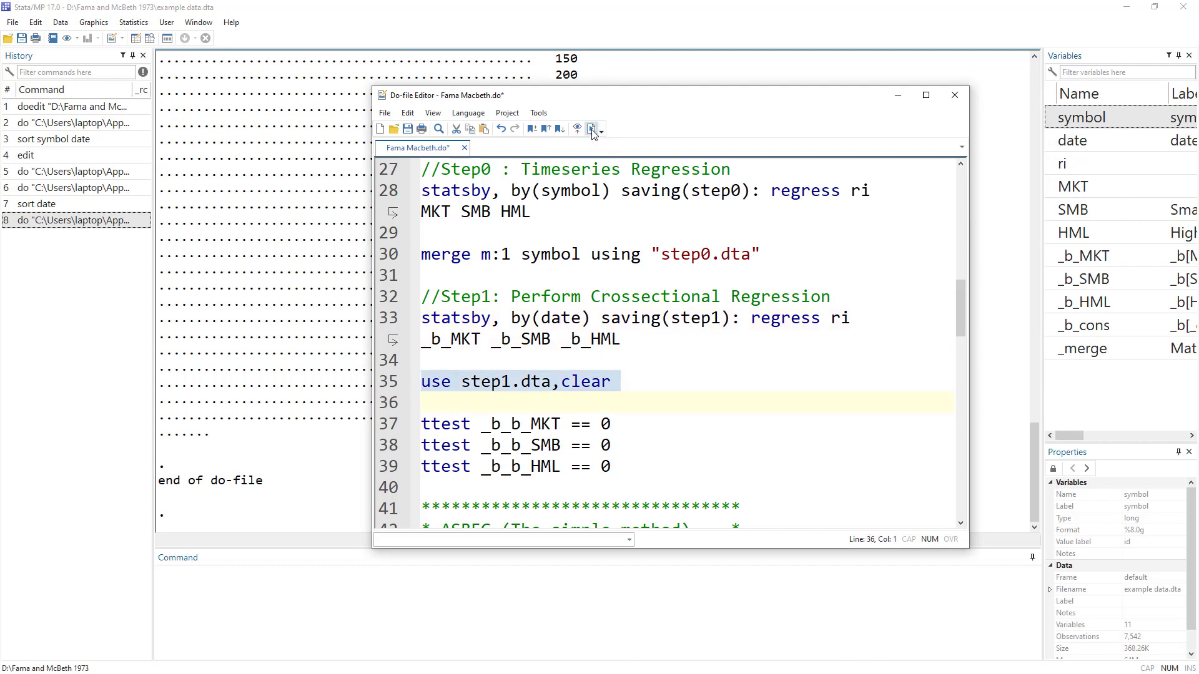
left_click(690, 320)
double_click(690, 320)
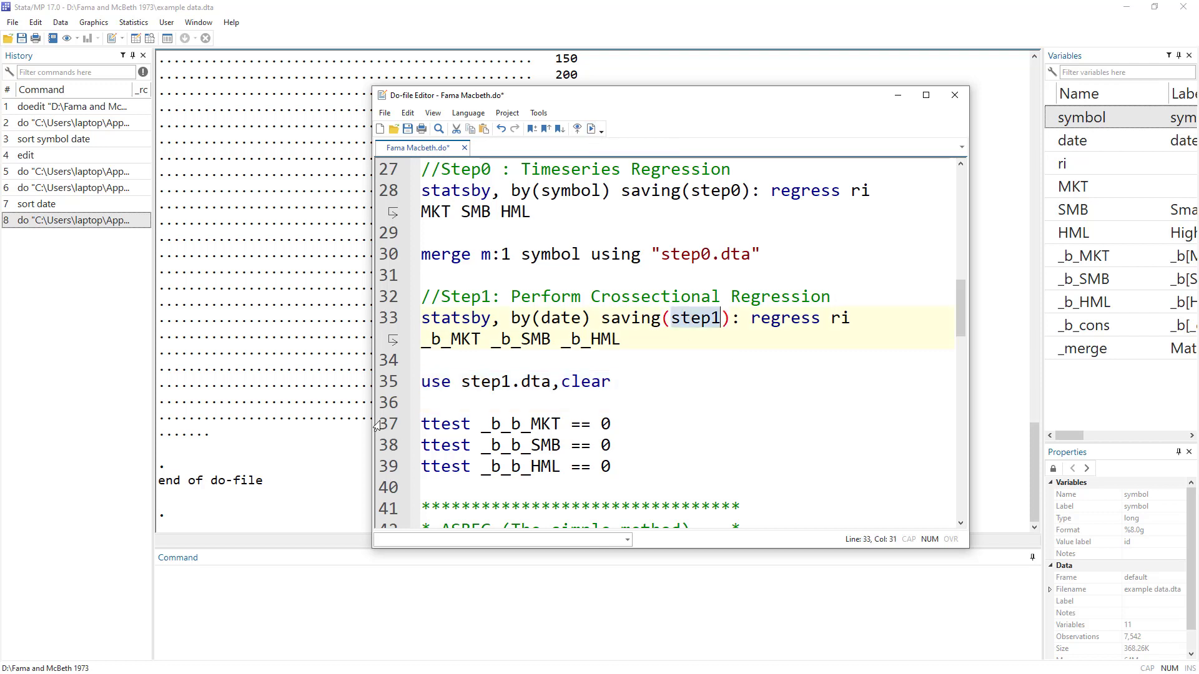
left_click(387, 382)
left_click(589, 129)
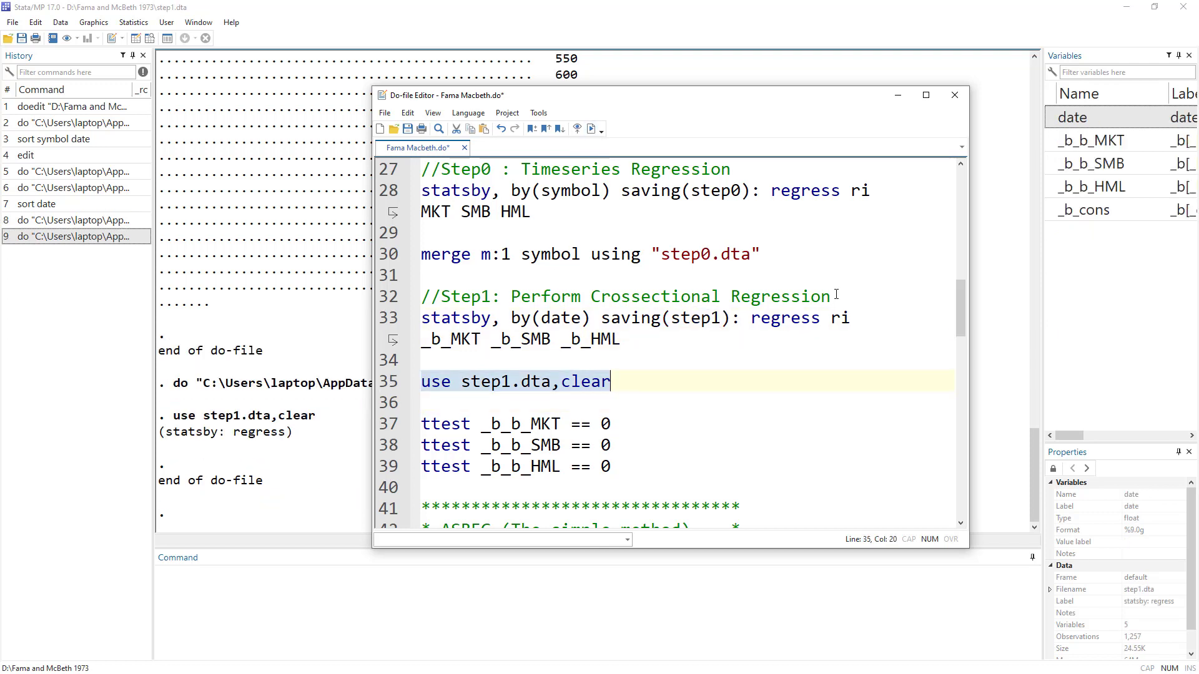
Open step1.dta in the Data Editor and examine the date column and the _b_b_MKT, _b_b_SMB, _b_b_HML and _b_cons coefficients.
left_click(135, 38)
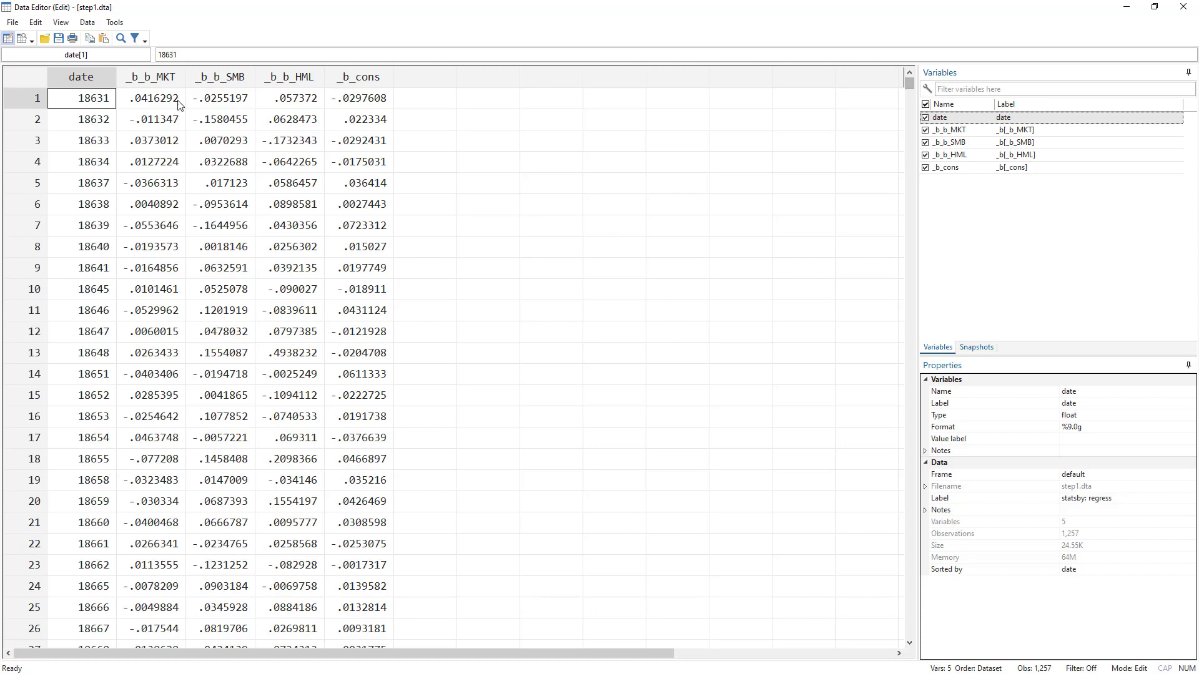
left_click_drag(905, 223, 934, 50)
key("alt+Tab")
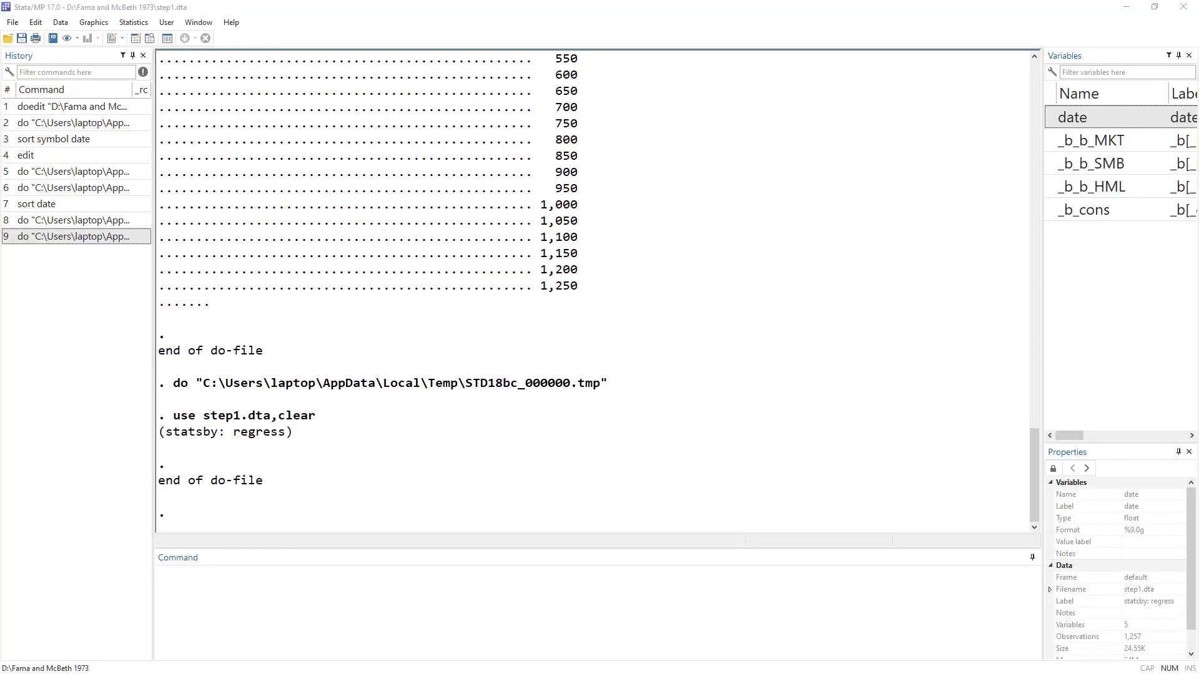
Format the date variable as a daily date with the command format date %td.
left_click(445, 627)
type("forma")
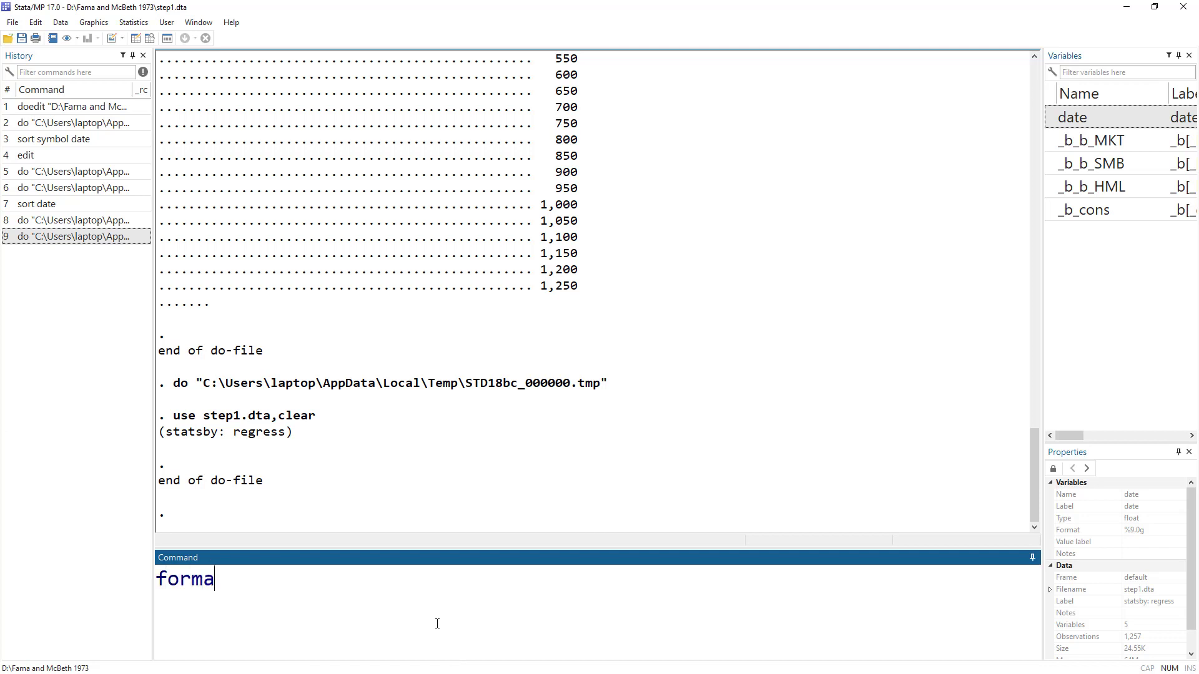
type("t date %td")
key("Return")
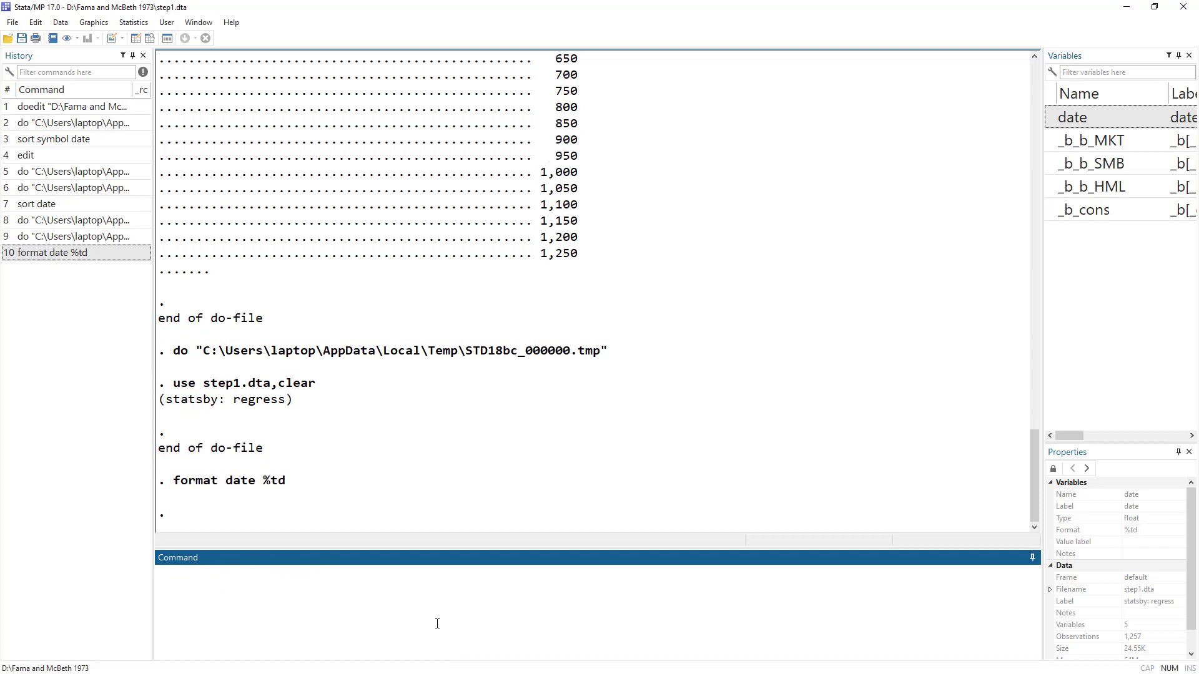
Examine the 04jan2011 and 05jan2011 rows of step1.dta across the date and all coefficient columns.
key("alt+Tab")
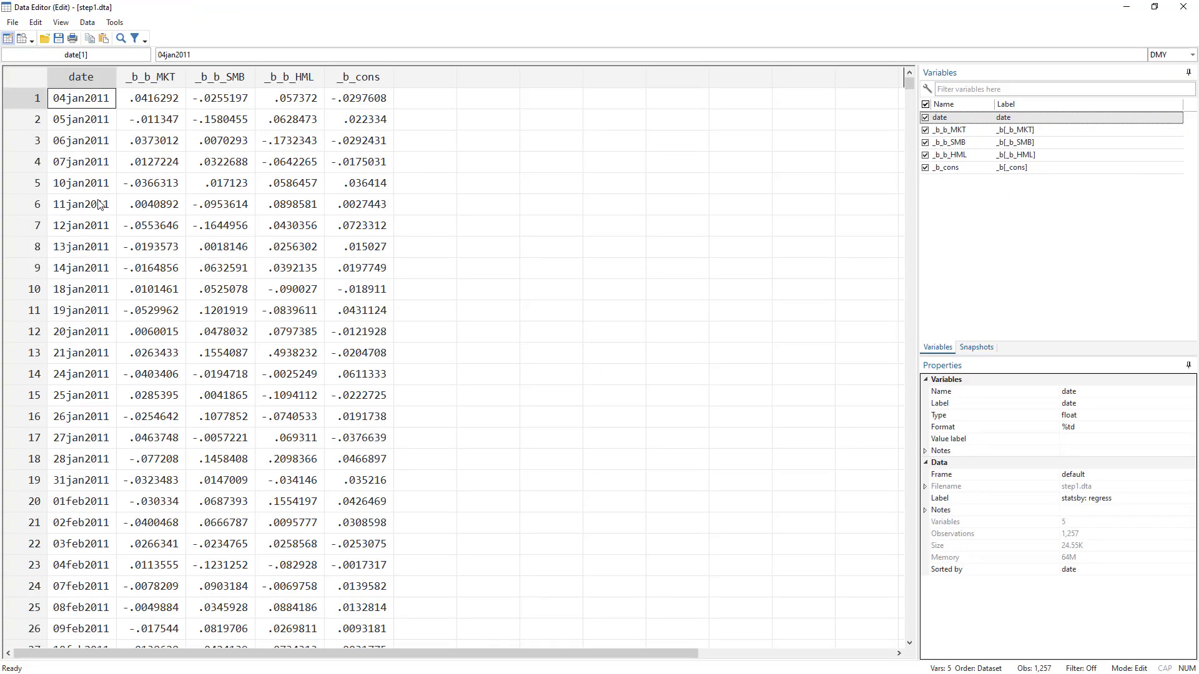
left_click_drag(81, 100, 346, 100)
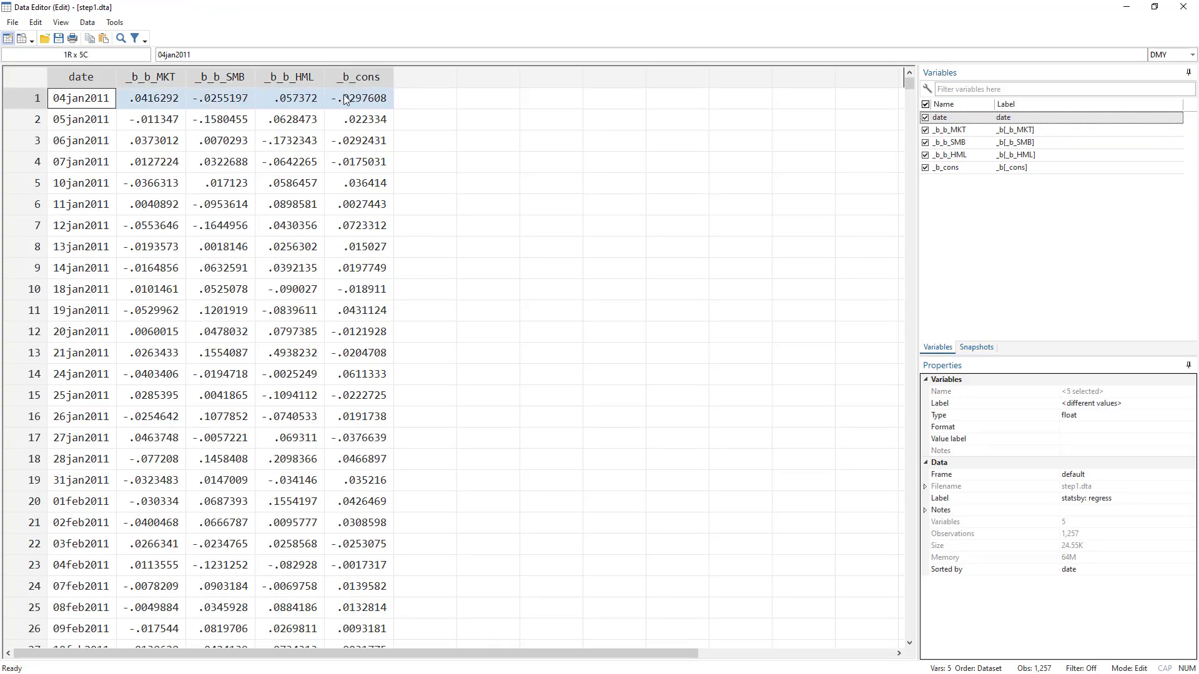
left_click_drag(85, 121, 338, 122)
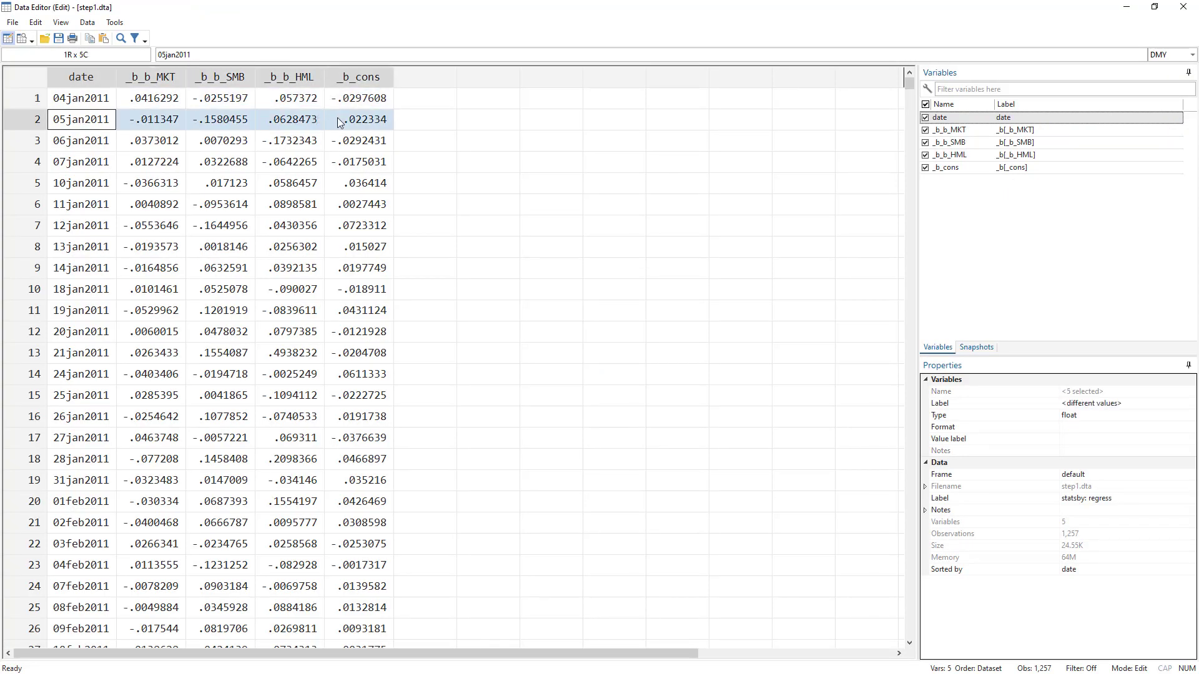
key("alt+Tab")
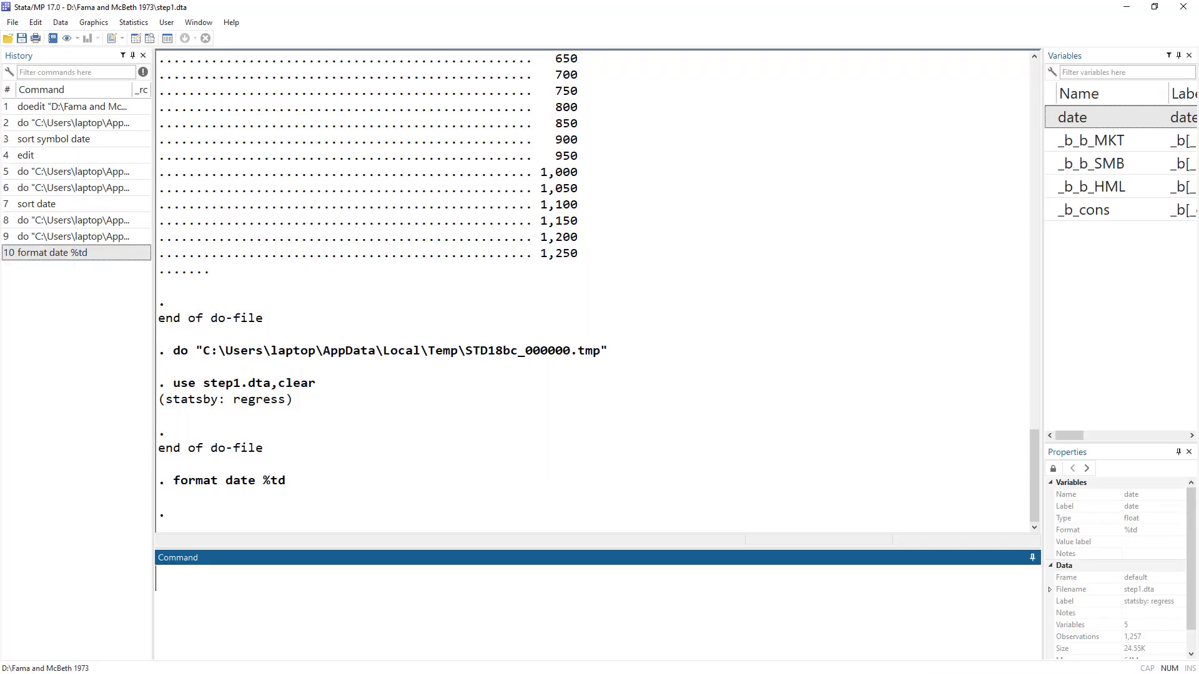
Copy the Step2 heading from the procedure notes and insert it above the ttest lines as the comment //Step2: Average the Coefficients.
key("alt+Tab")
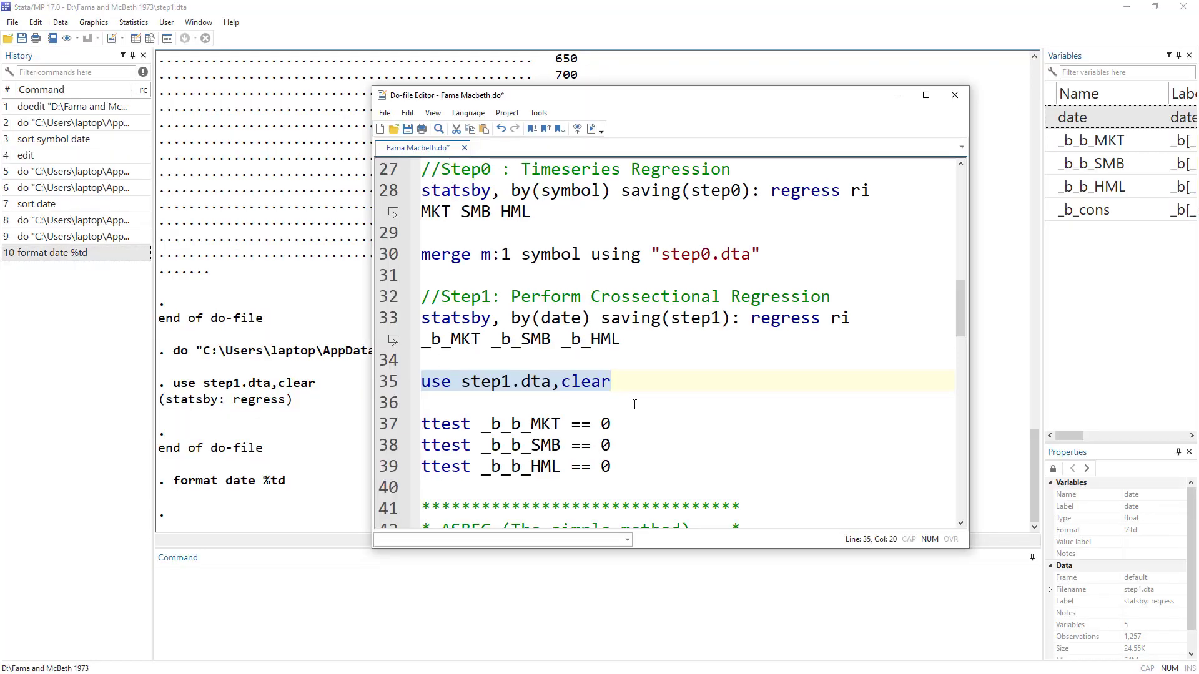
left_click(476, 396)
scroll(605, 330, "up", 7)
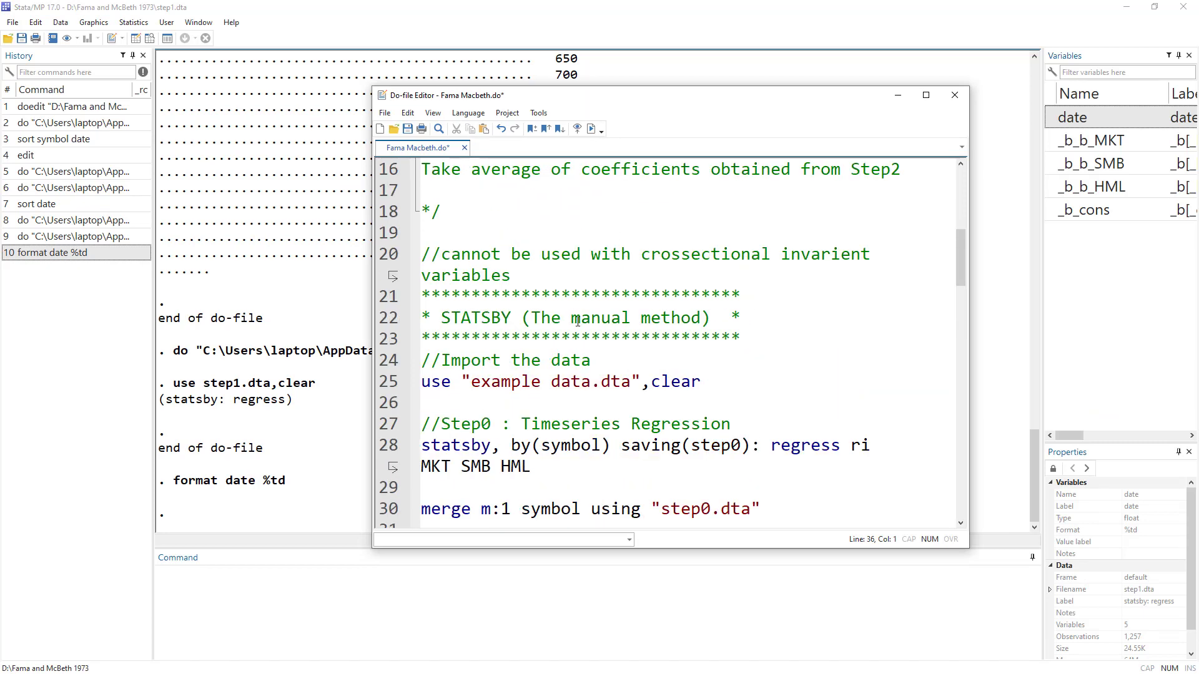
left_click_drag(731, 404, 420, 403)
right_click(442, 399)
left_click(473, 448)
scroll(479, 440, "down", 7)
left_click(436, 405)
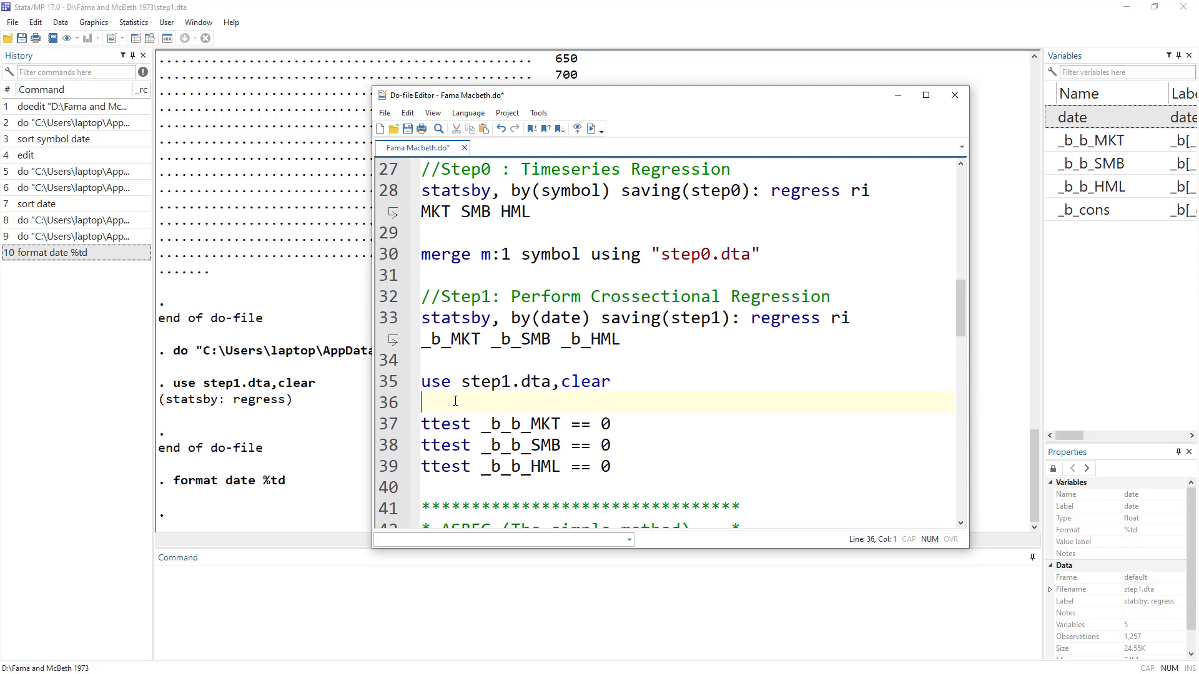
key("Return")
key("ctrl+v")
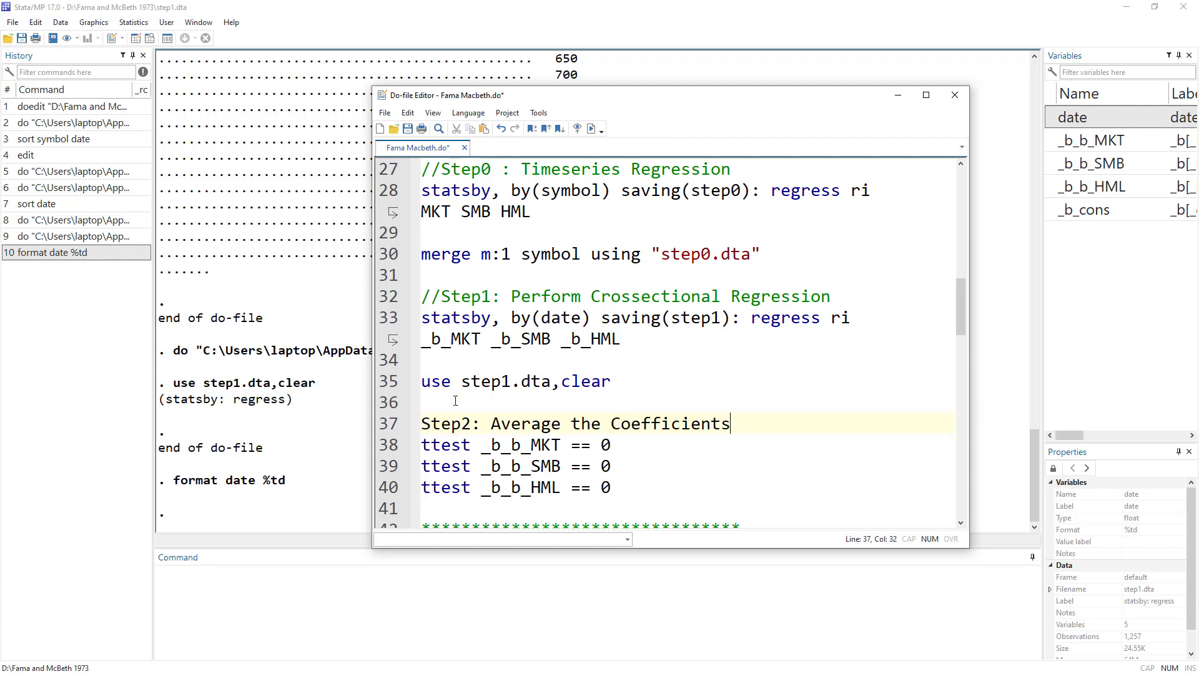
left_click(423, 425)
type("//")
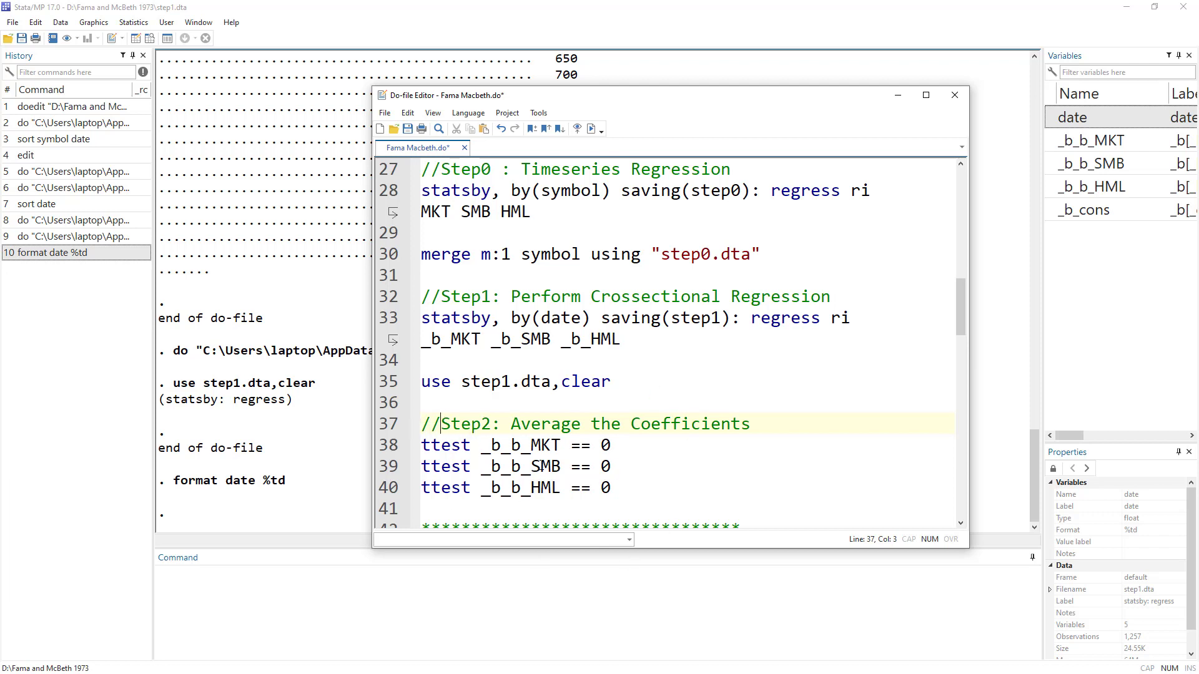
Run a one-sample t test of _b_b_MKT with a hypothesized mean of 0 through the mean-comparison test dialog.
left_click(134, 23)
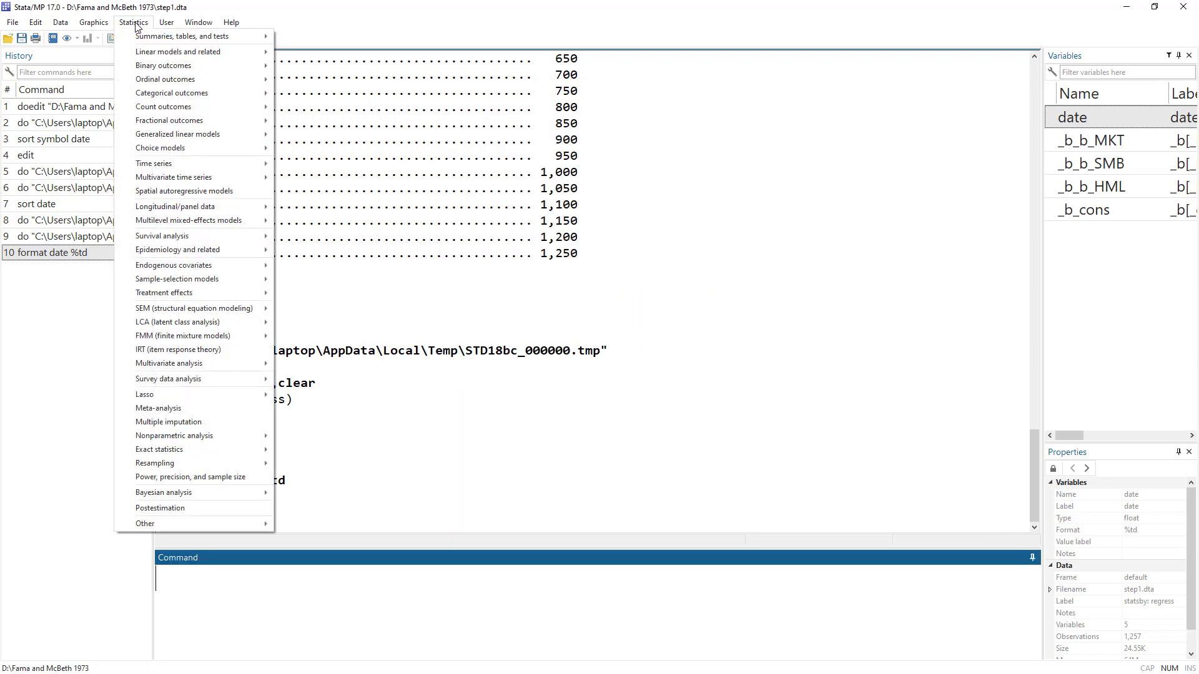
mouse_move(188, 36)
mouse_move(373, 116)
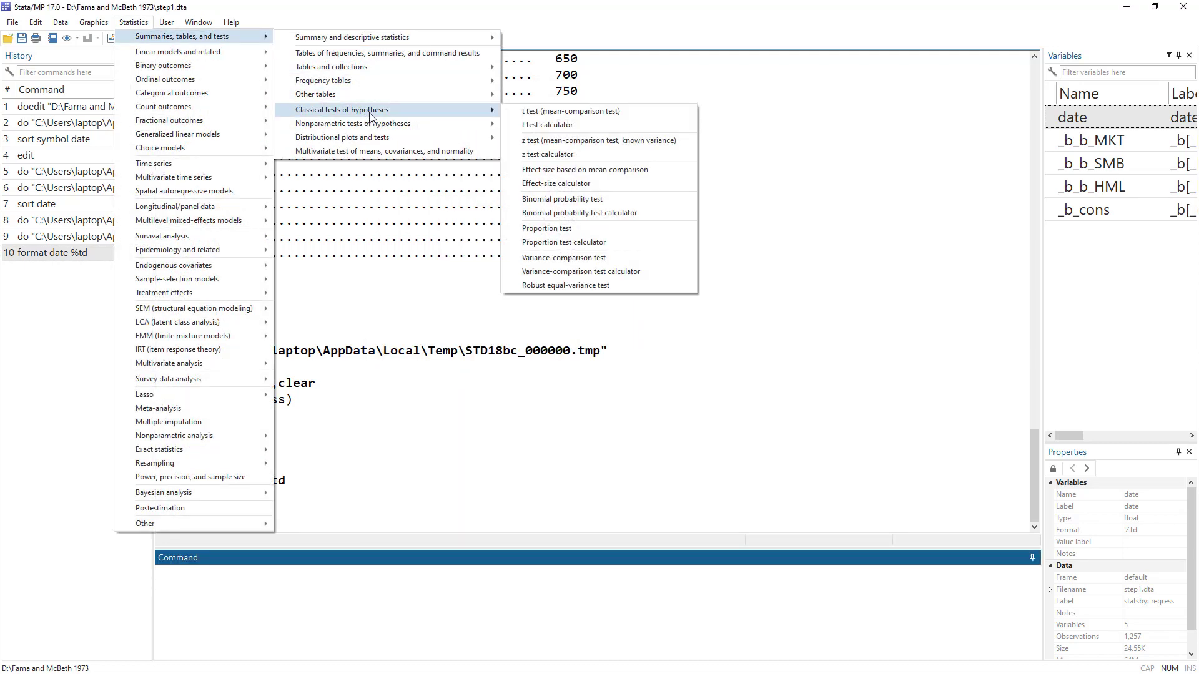
left_click(550, 115)
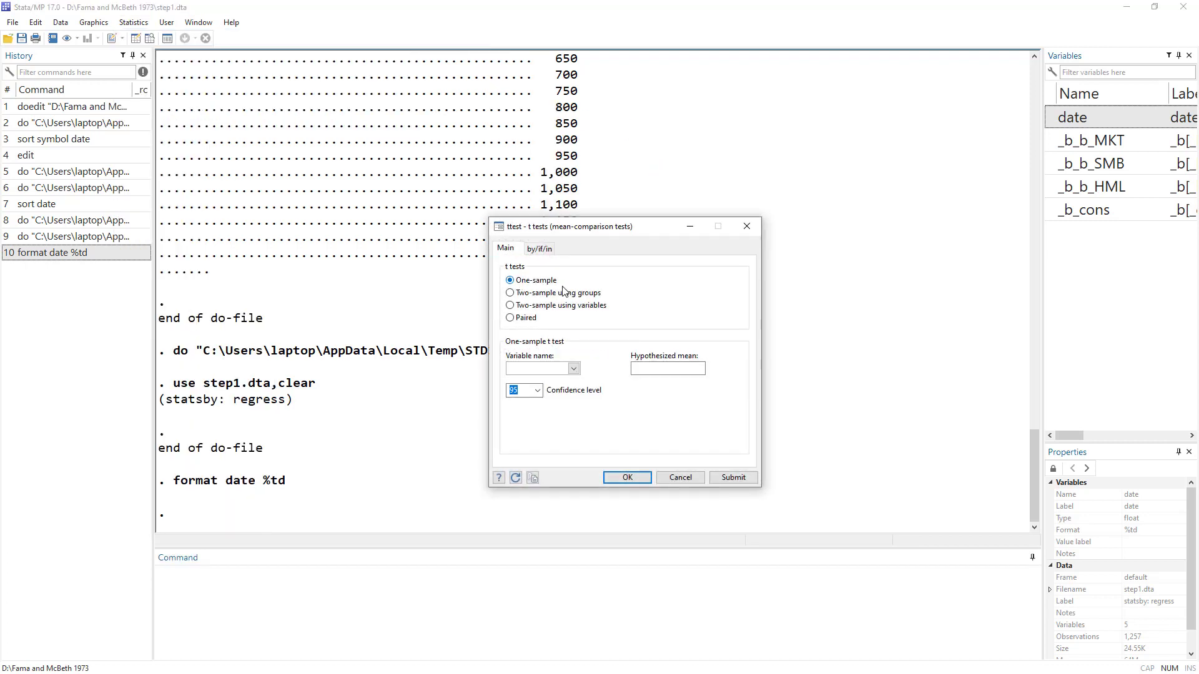
left_click(573, 368)
left_click(527, 390)
left_click(653, 369)
type("0")
left_click(626, 478)
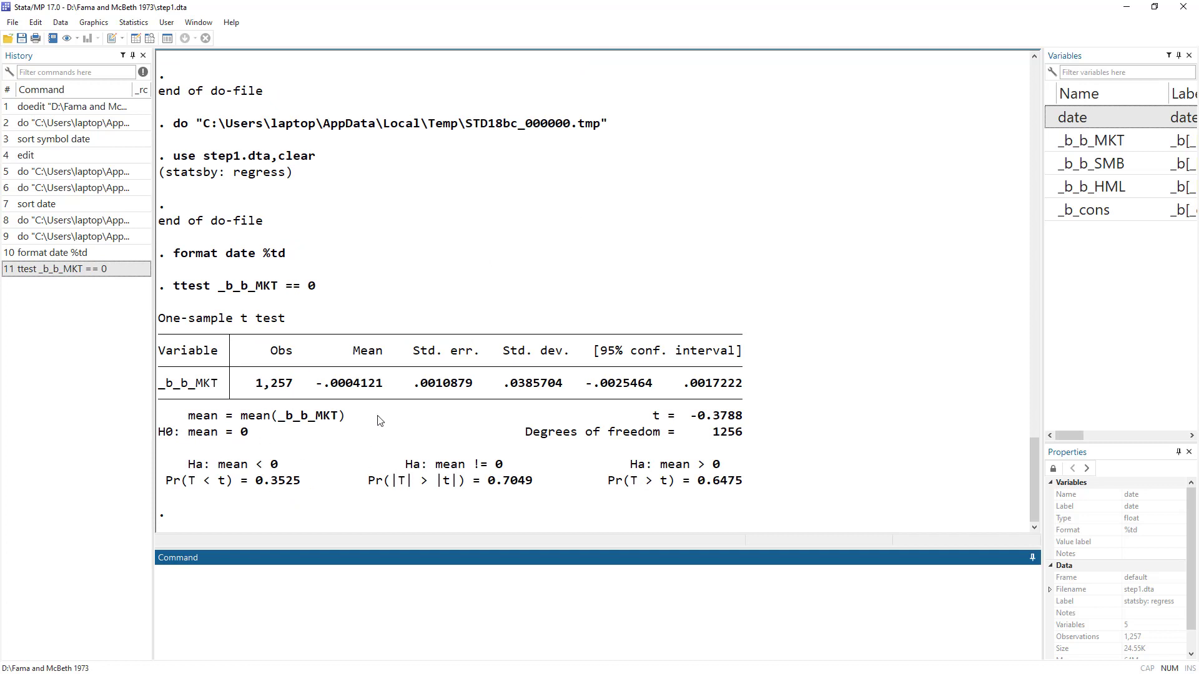
Examine the mean and t statistic in the _b_b_MKT t test output.
left_click_drag(312, 389, 383, 391)
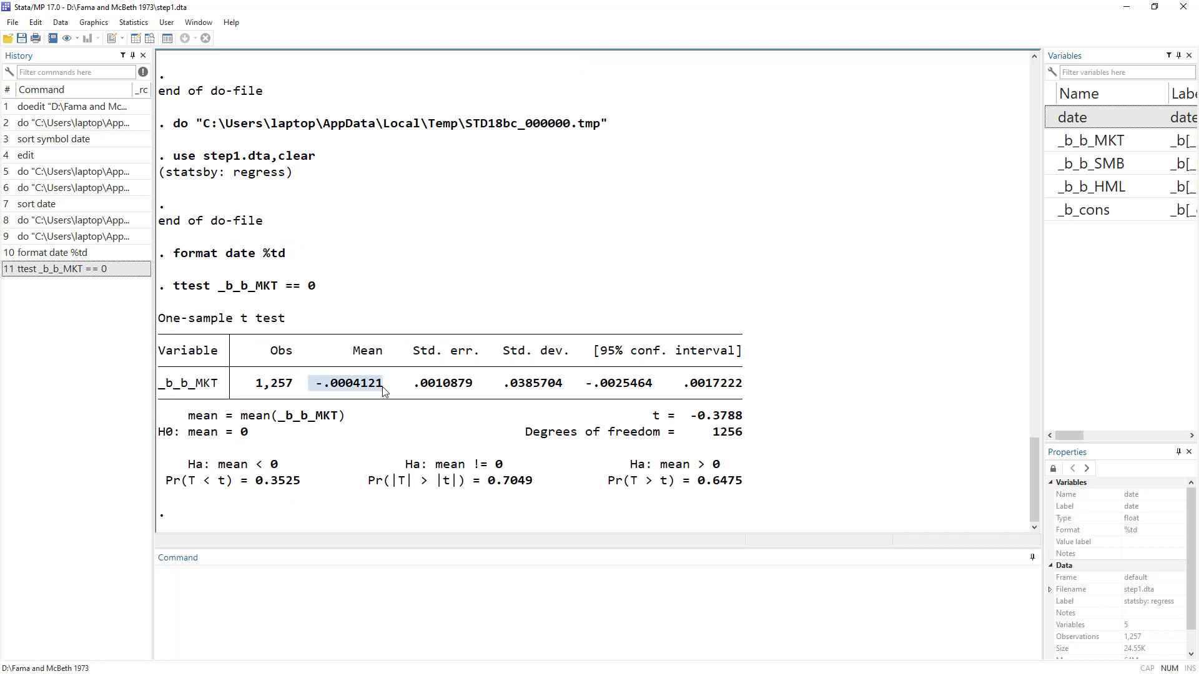
left_click_drag(686, 415, 743, 416)
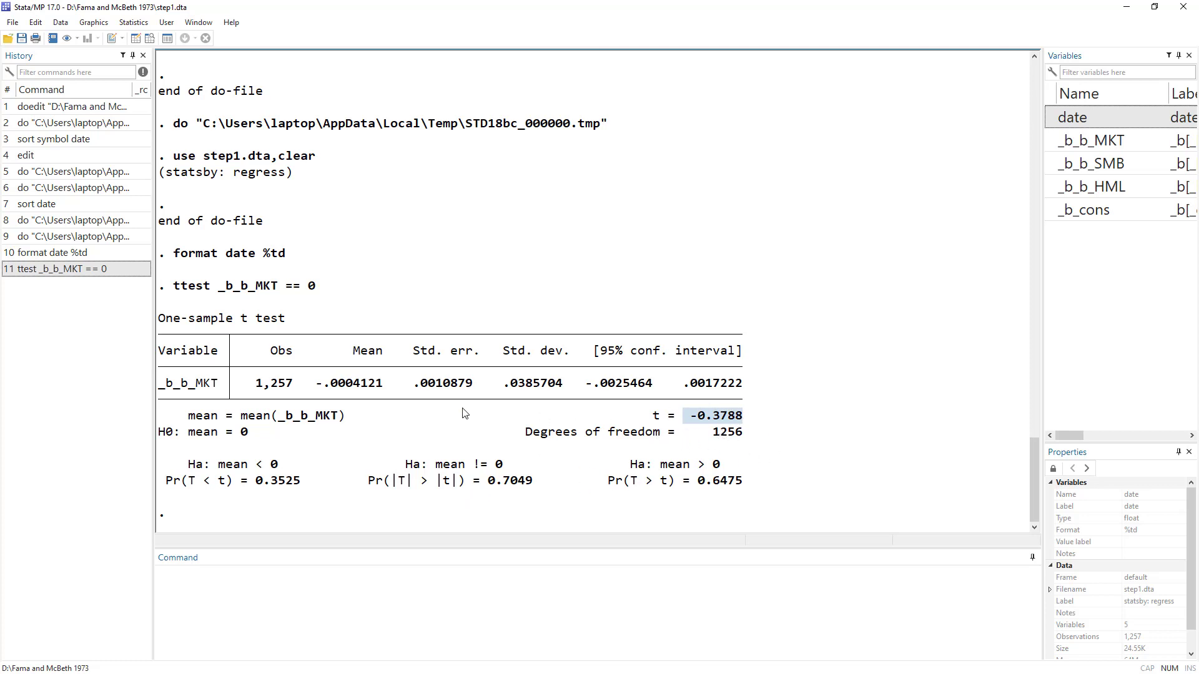
left_click_drag(316, 383, 383, 383)
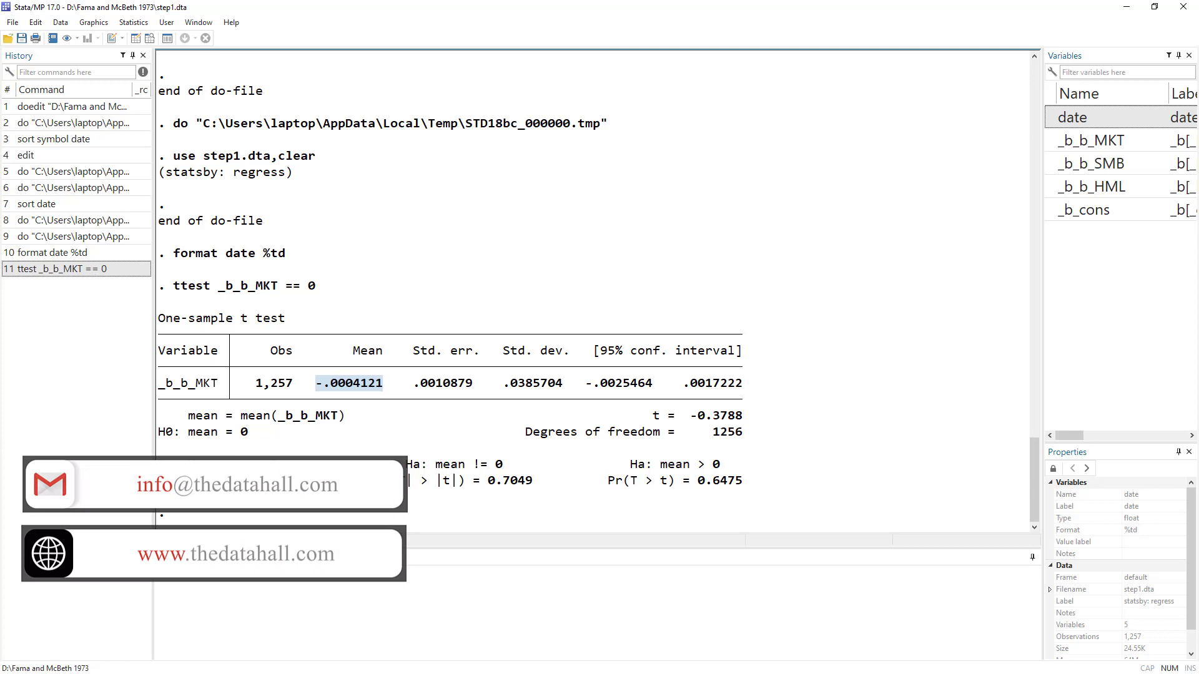
Run only the line 39 and 40 ttest commands in the do-file, testing _b_b_SMB and _b_b_HML against 0.
key("alt+Tab")
scroll(618, 343, "down", 1)
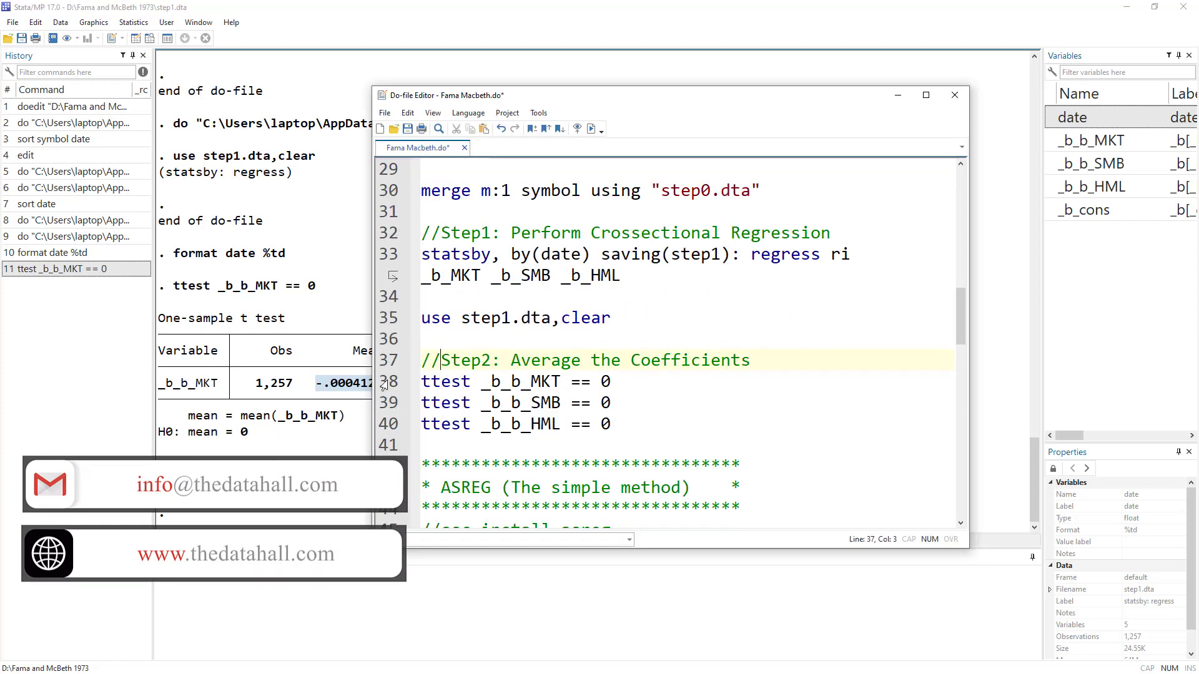
left_click_drag(392, 402, 613, 425)
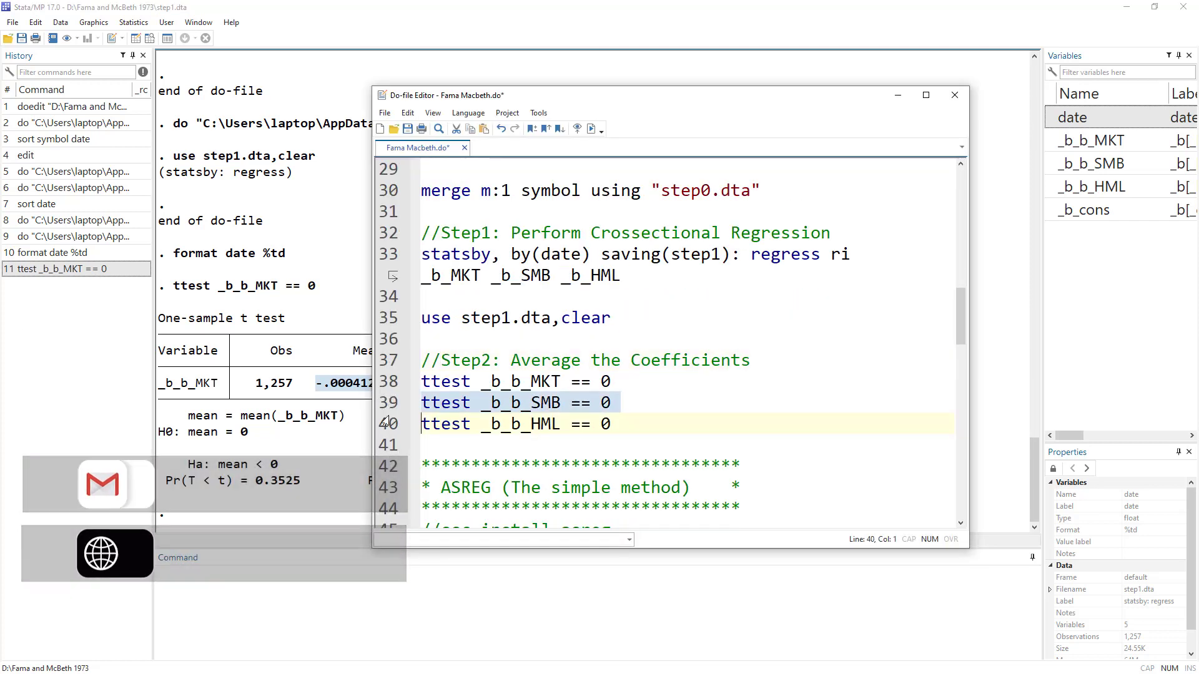
left_click(591, 130)
left_click(313, 407)
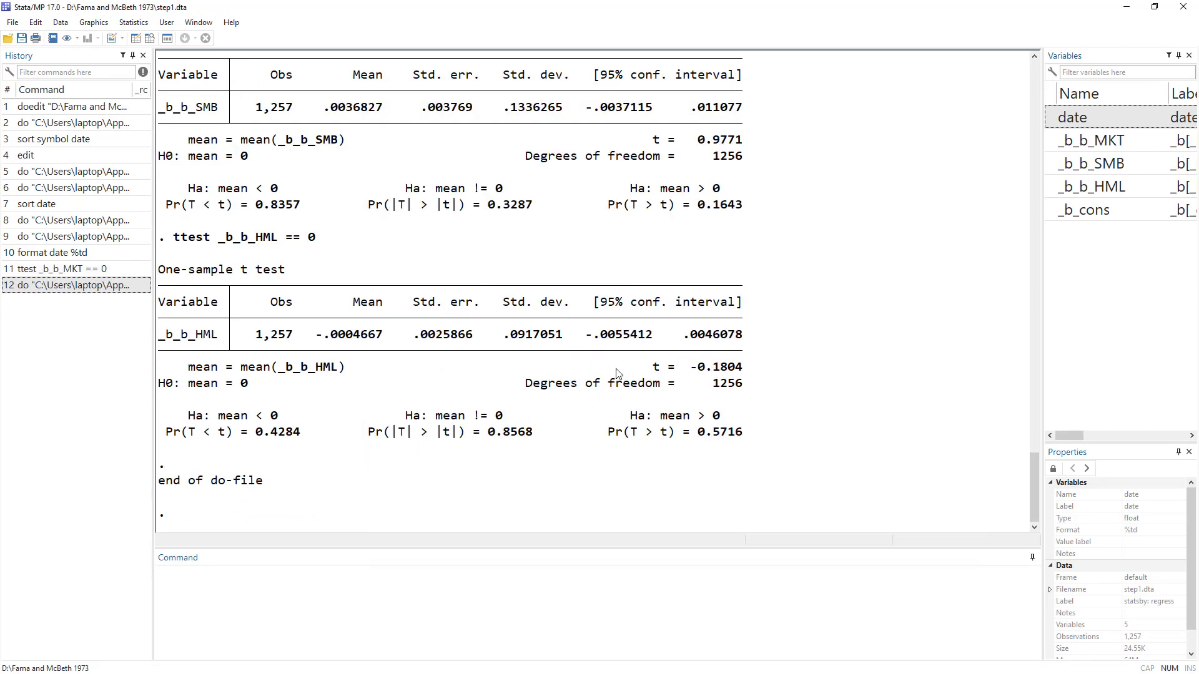
Examine the t statistics of the _b_b_SMB and _b_b_HML tests and the two-sided p-value of the _b_b_SMB test.
scroll(484, 319, "up", 2)
double_click(719, 238)
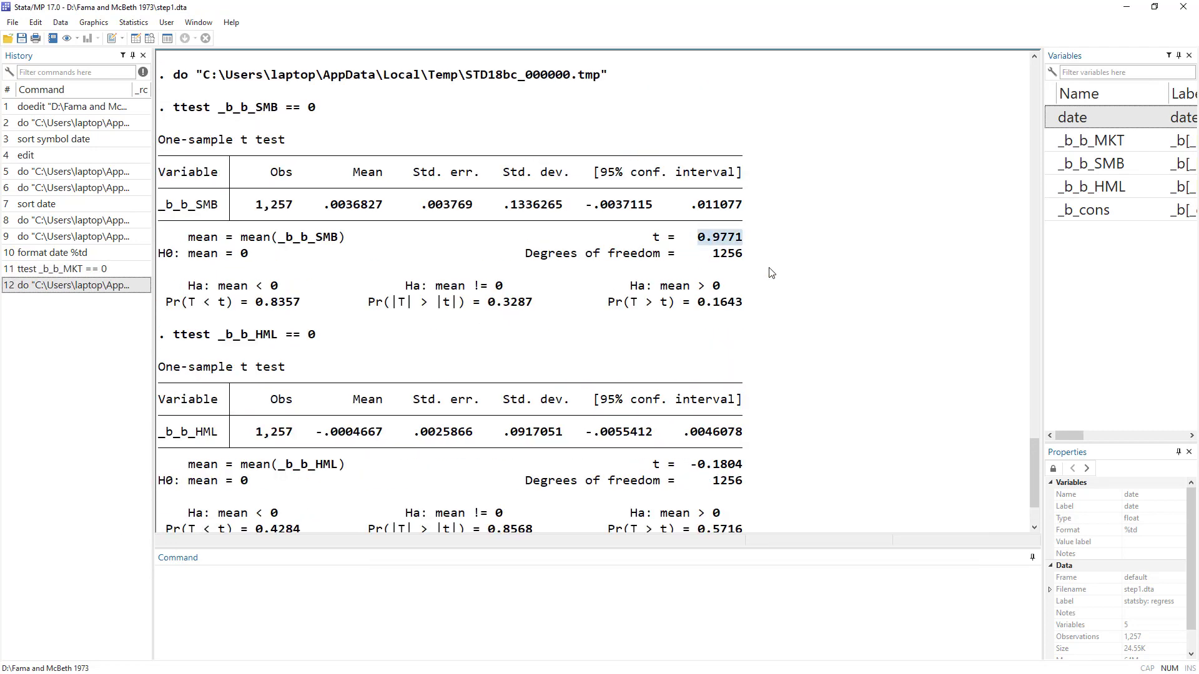
left_click_drag(690, 465, 743, 465)
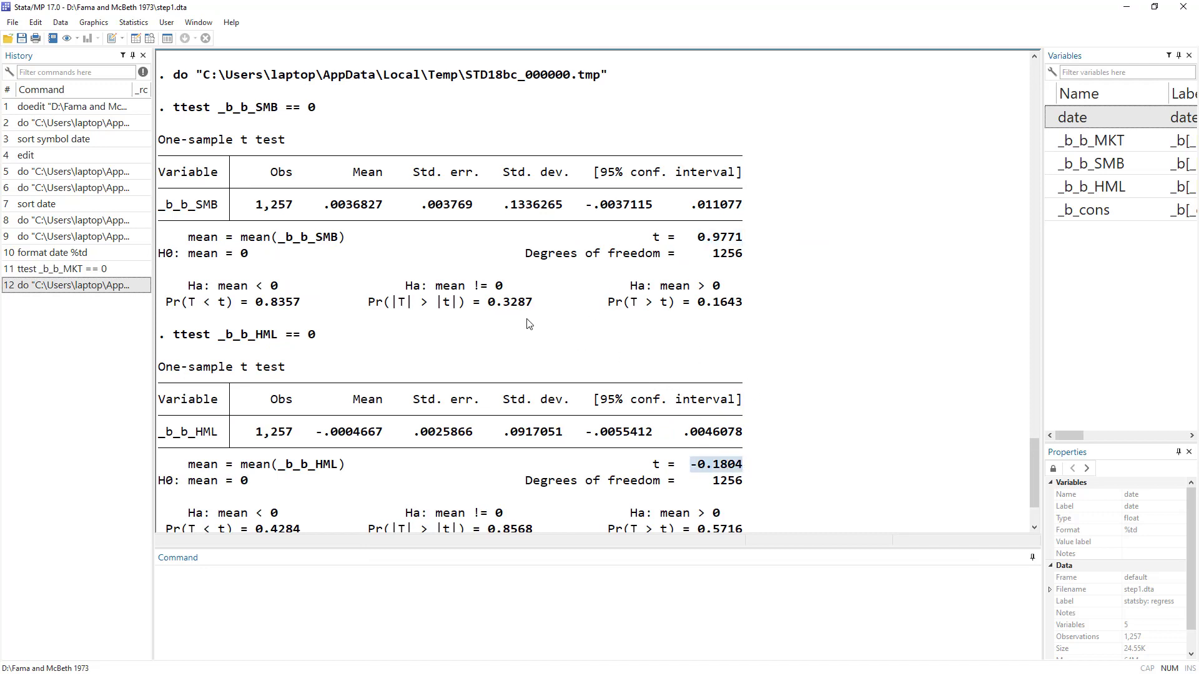
left_click_drag(467, 303, 534, 306)
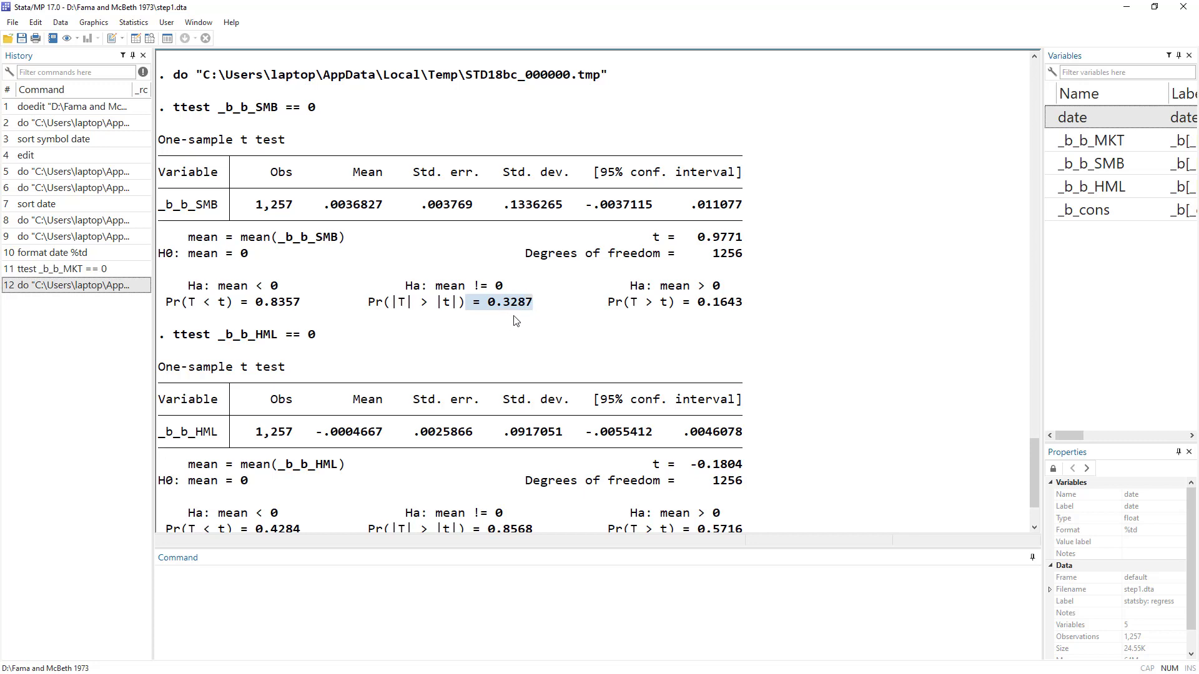
scroll(536, 423, "down", 2)
Review the ASREG (The simple method) heading and the commented ssc install asreg command in the Fama Macbeth do-file.
key("alt+Tab")
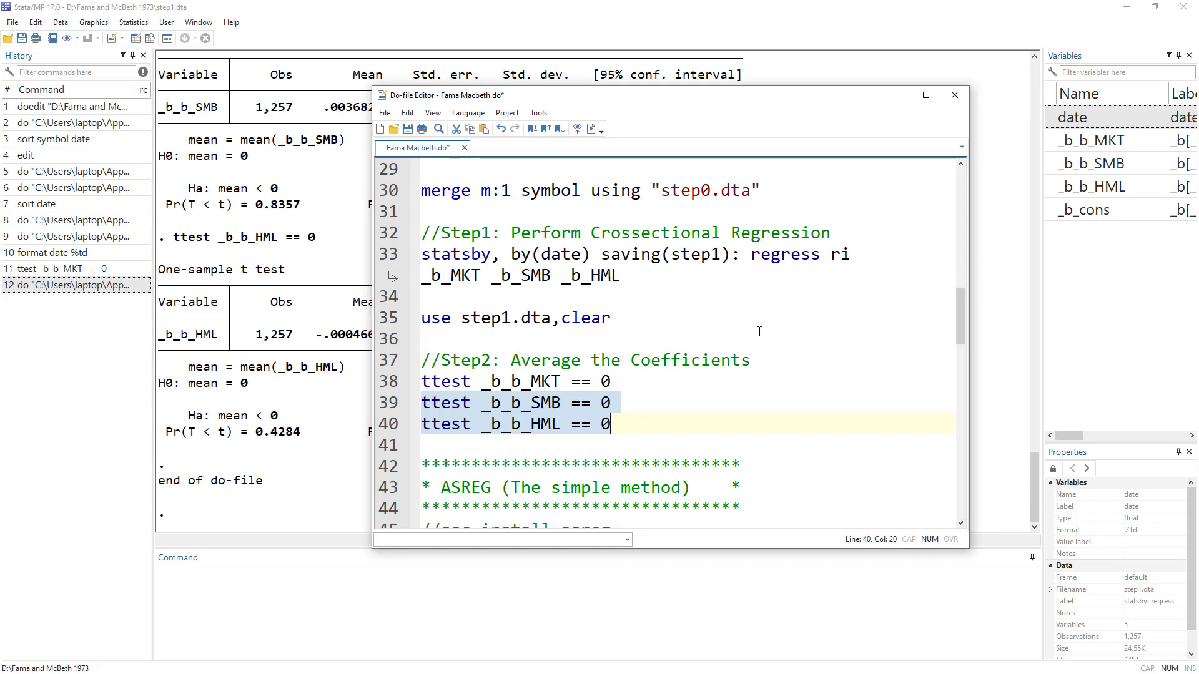
scroll(589, 321, "down", 2)
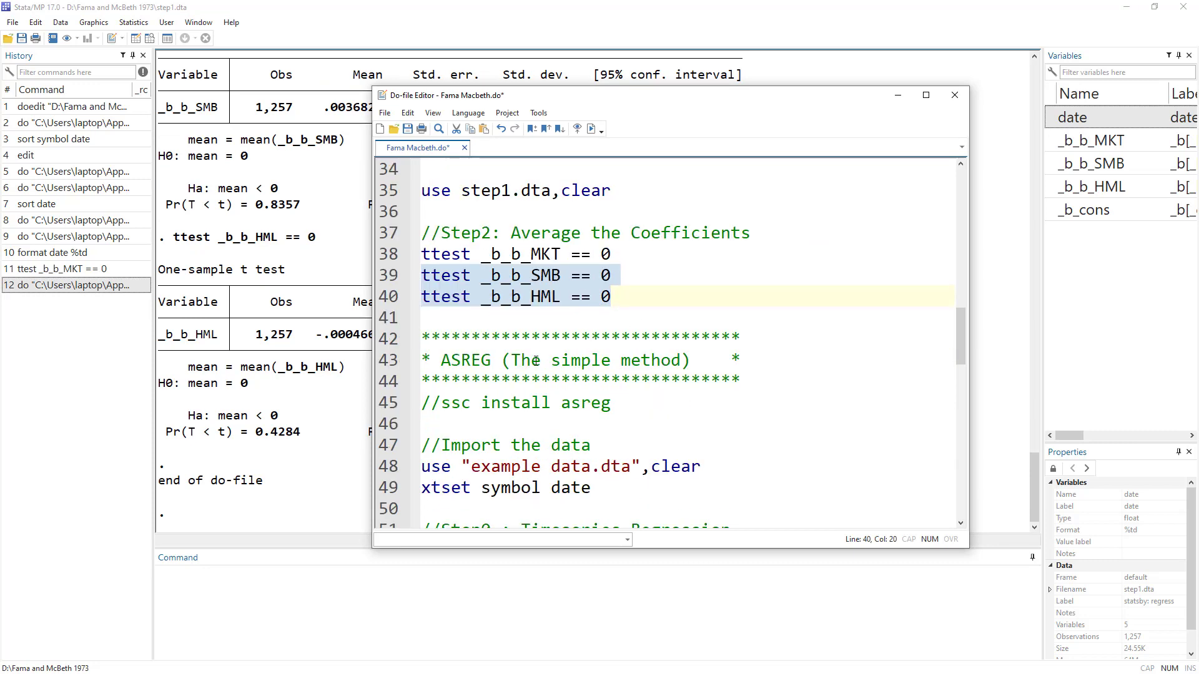
left_click_drag(511, 361, 680, 361)
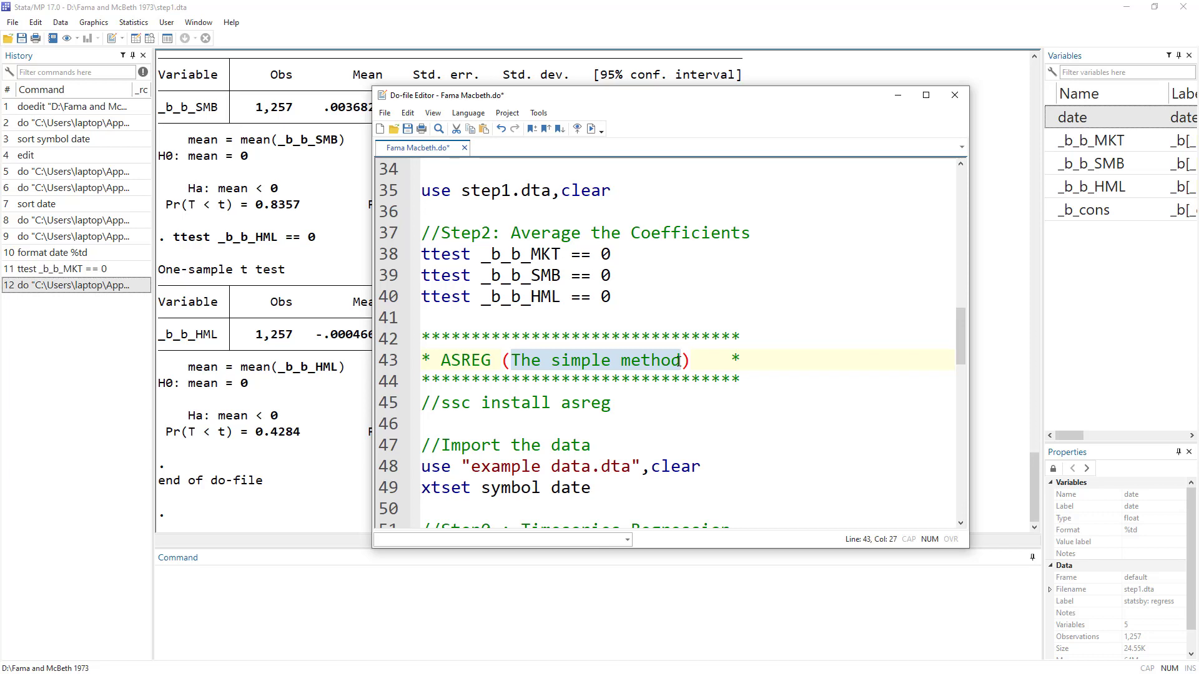
left_click(461, 362)
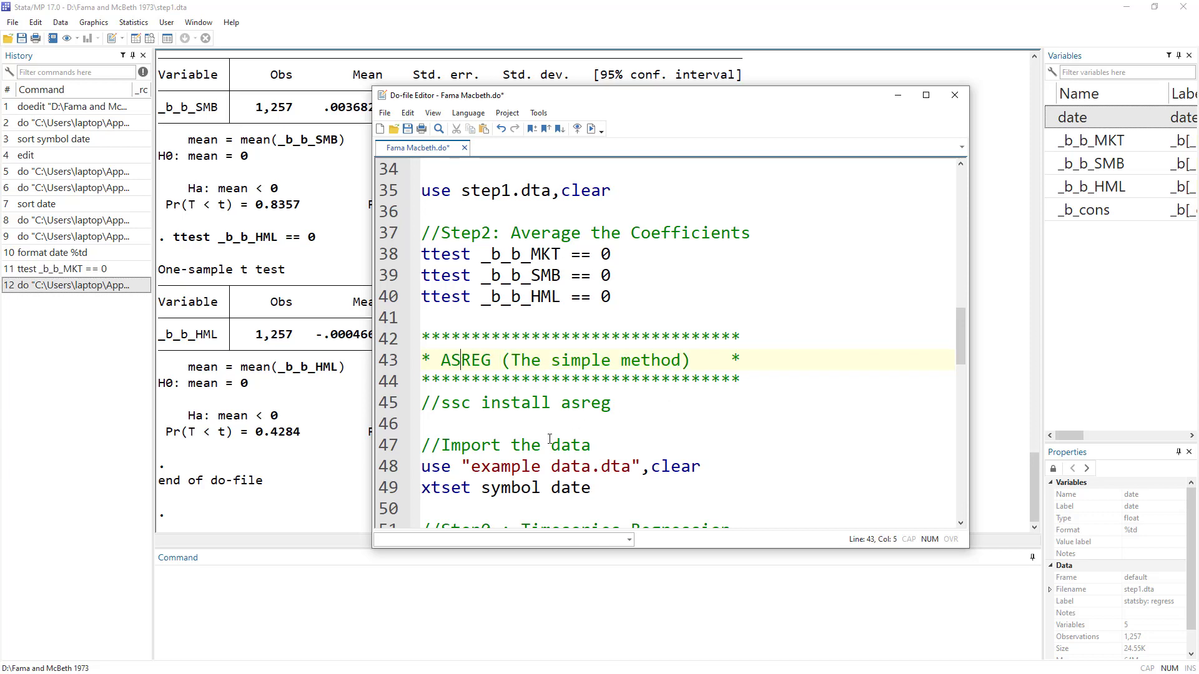
double_click(470, 367)
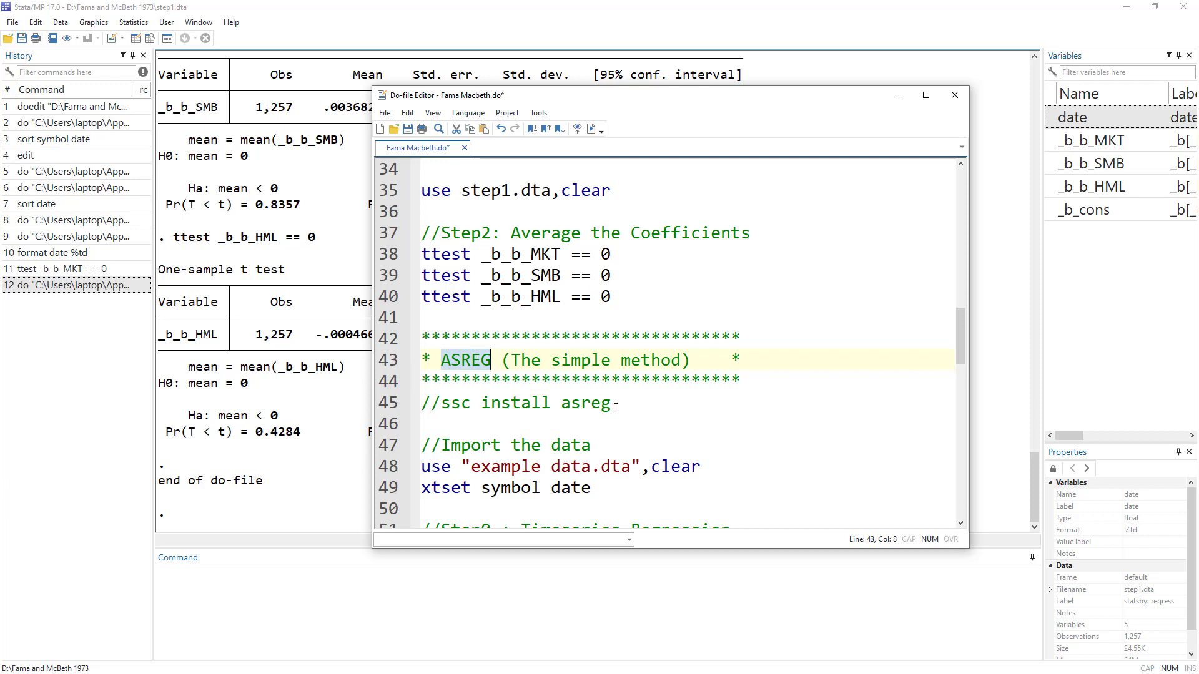
left_click_drag(612, 403, 442, 404)
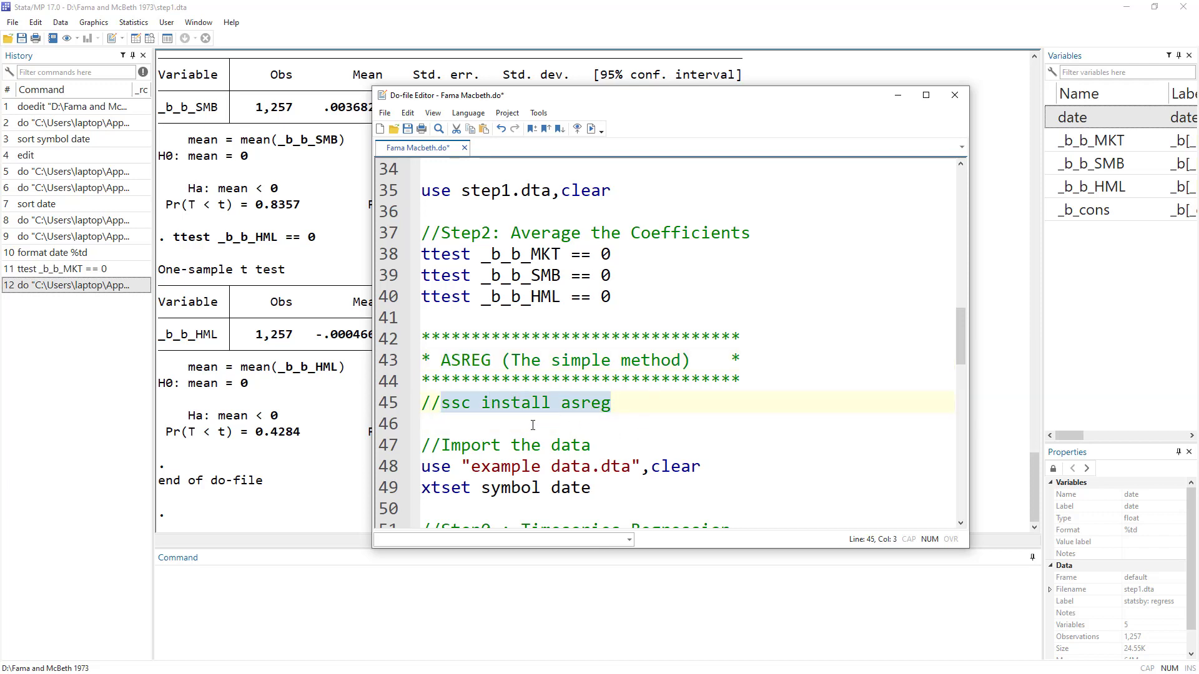
double_click(459, 405)
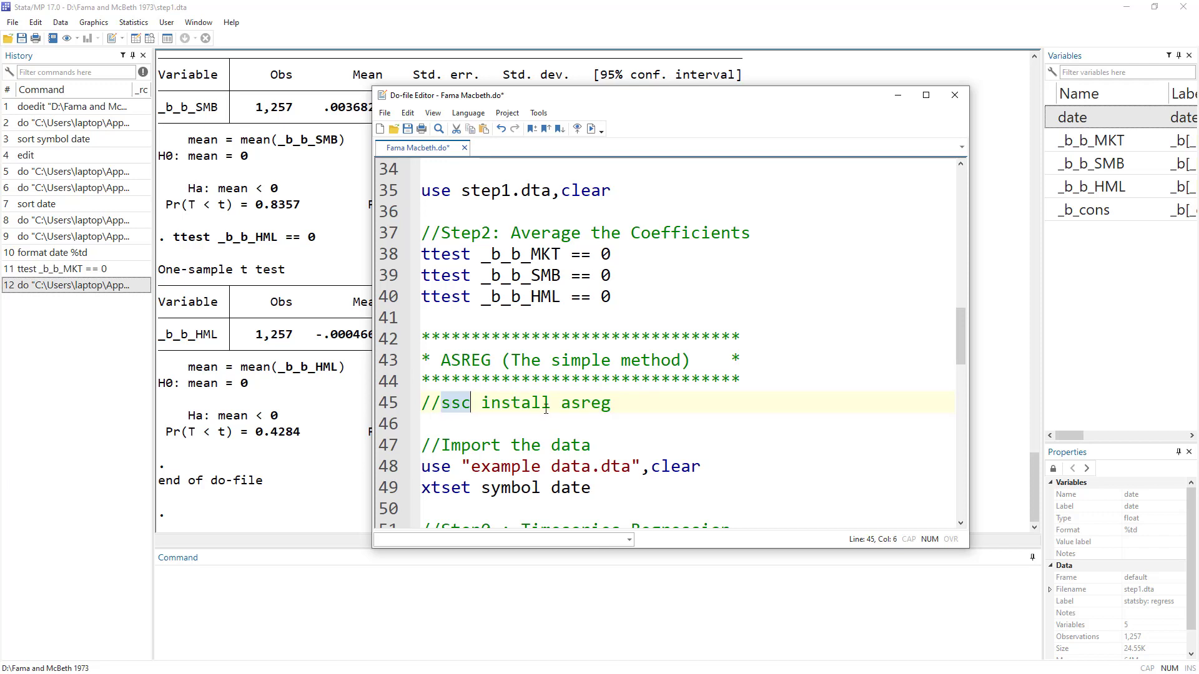
left_click(587, 406)
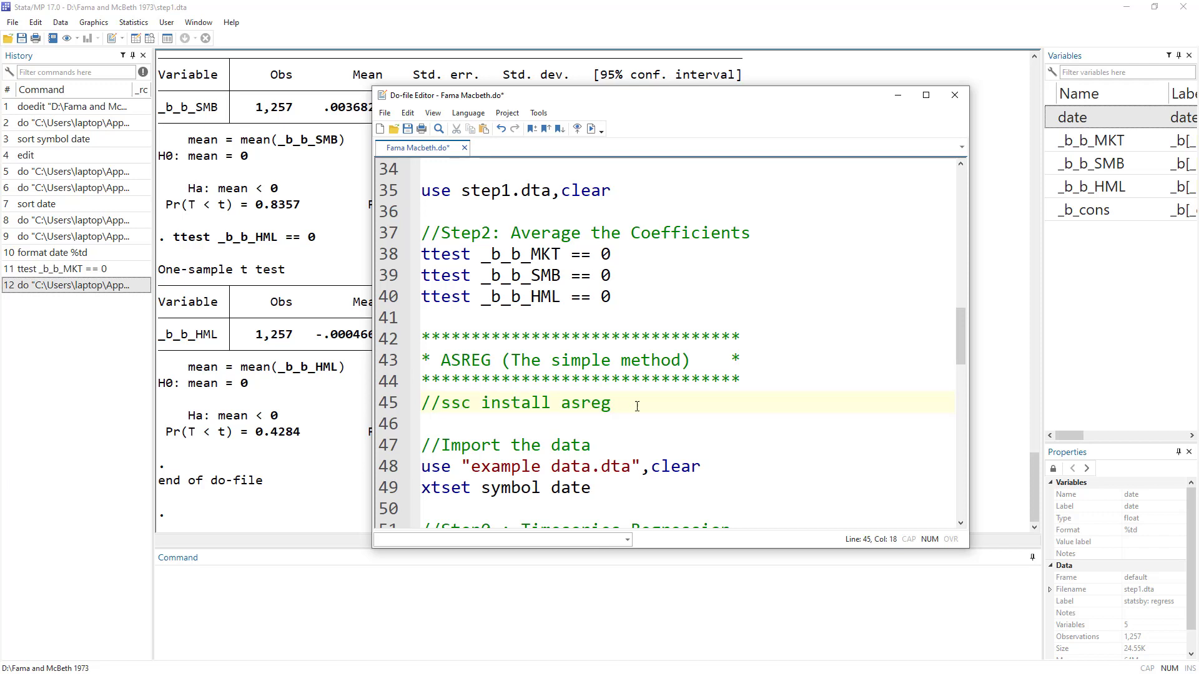
Run the line 48 and 49 commands one at a time, reloading example data.dta and declaring the panel with xtset symbol date.
scroll(637, 406, "down", 1)
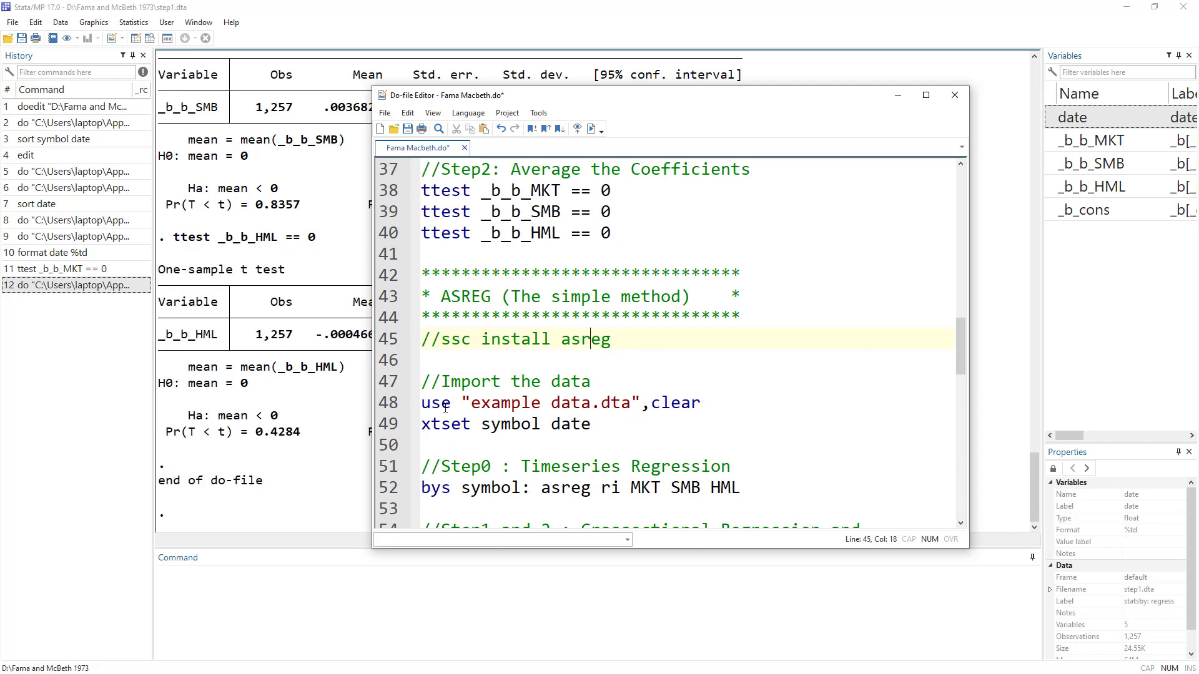
left_click(388, 404)
left_click(591, 129)
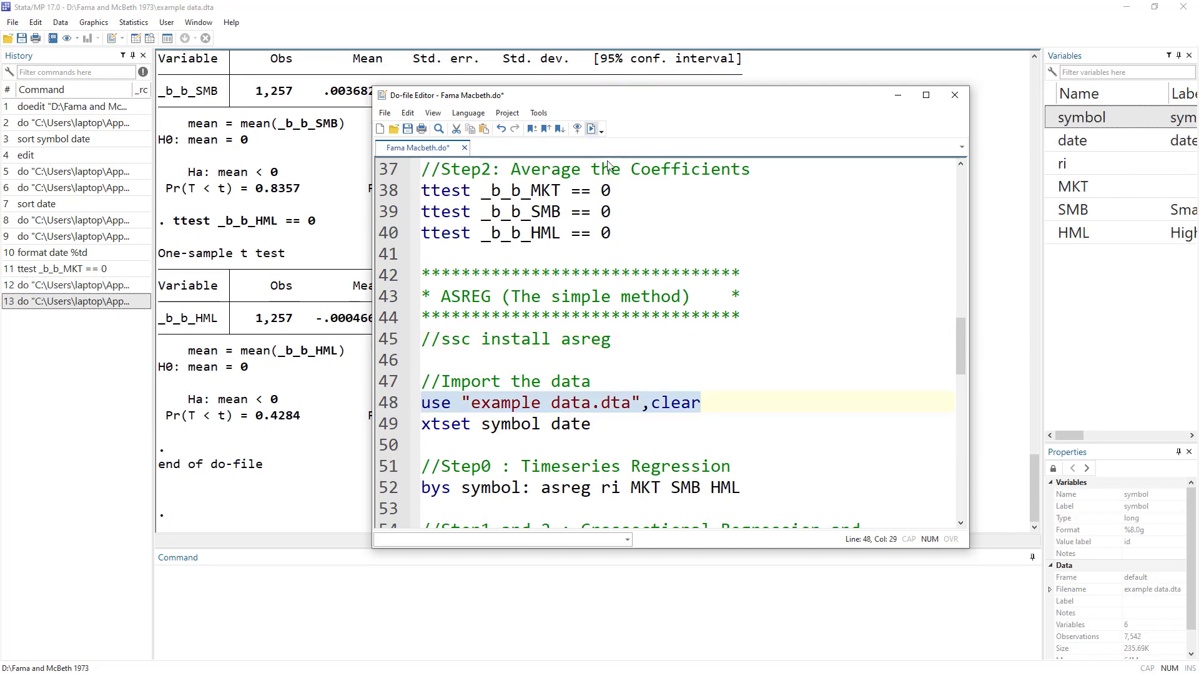
left_click(388, 426)
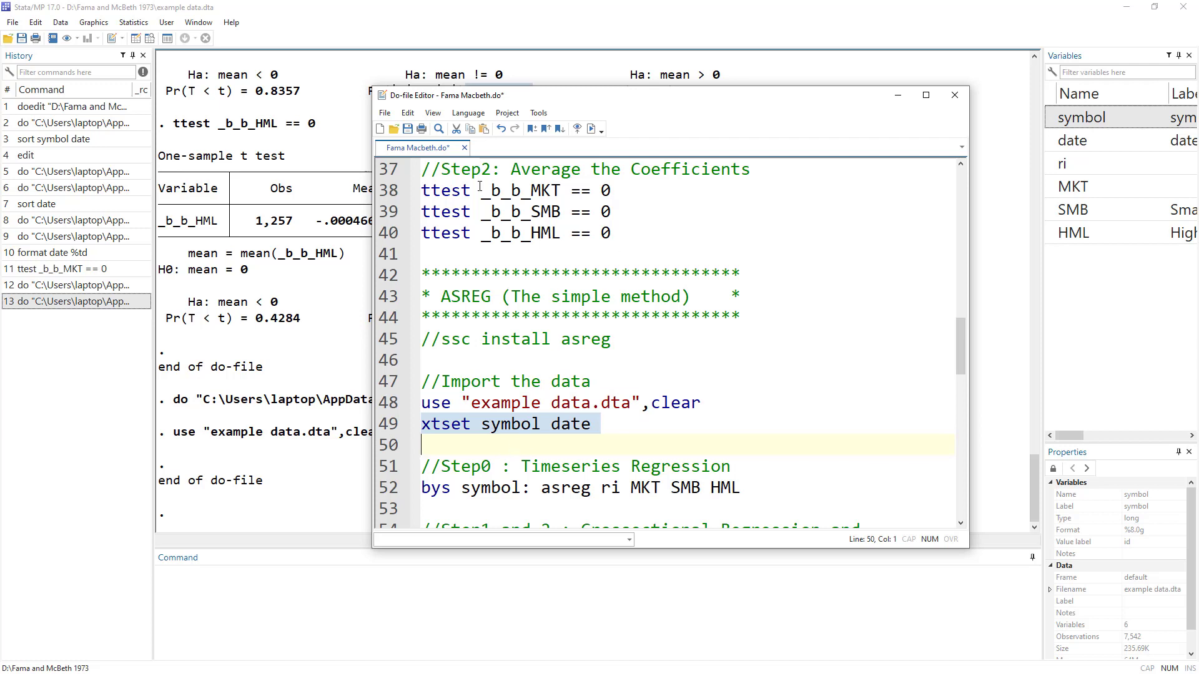
left_click(591, 129)
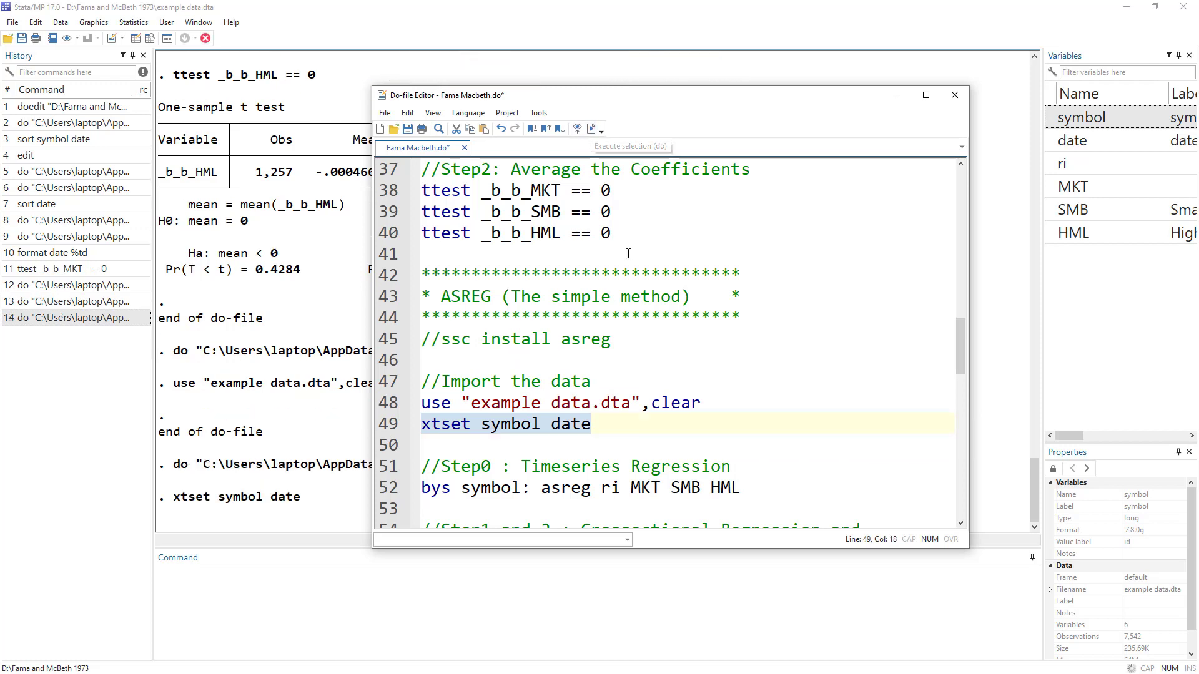
double_click(509, 424)
double_click(559, 425)
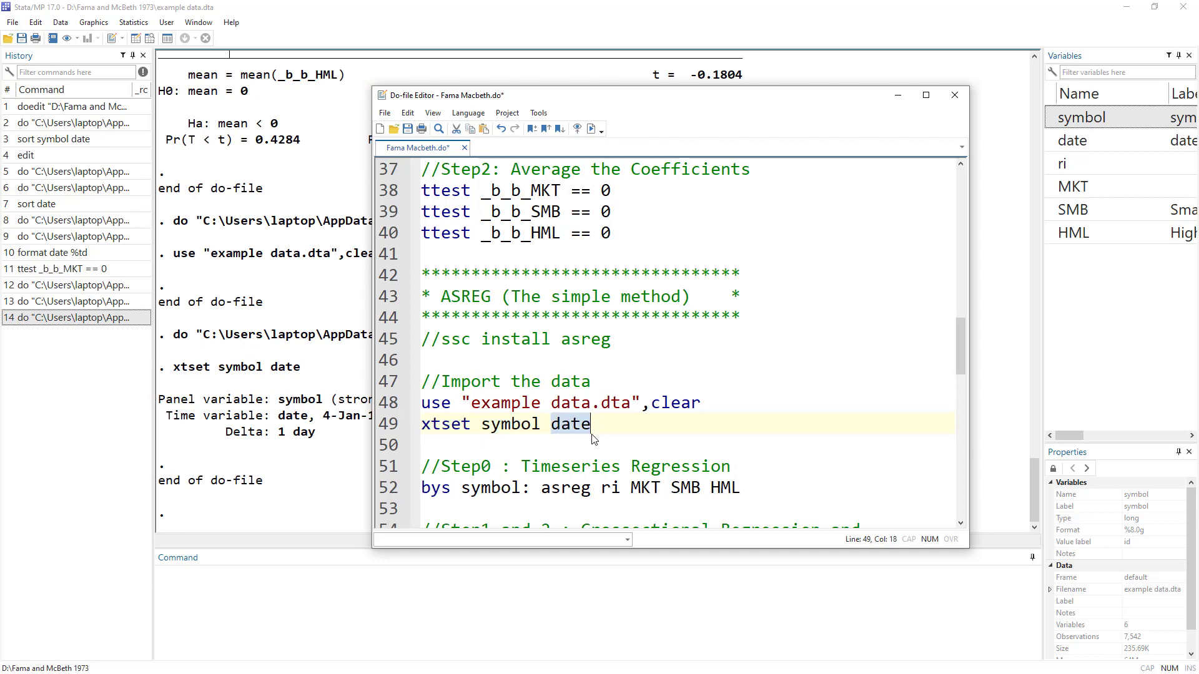
Examine the Step0 time-series regression command on line 52, including its bys symbol prefix, asreg command and dependent variable ri.
scroll(542, 361, "down", 2)
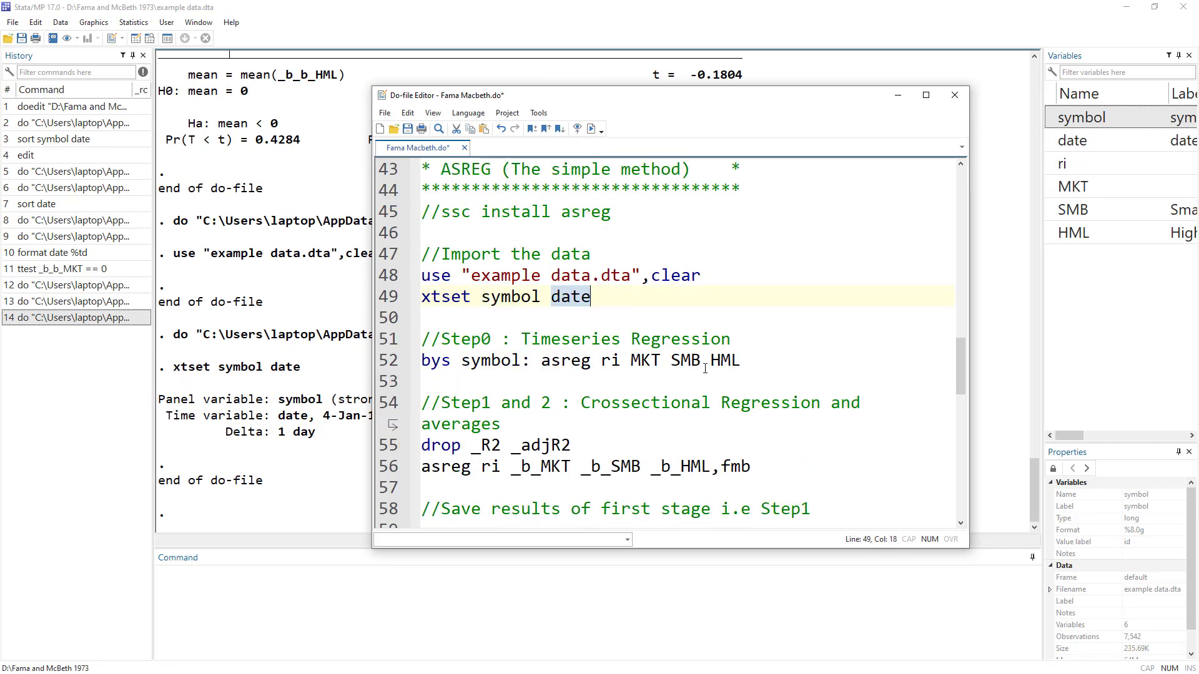
left_click_drag(742, 363, 391, 353)
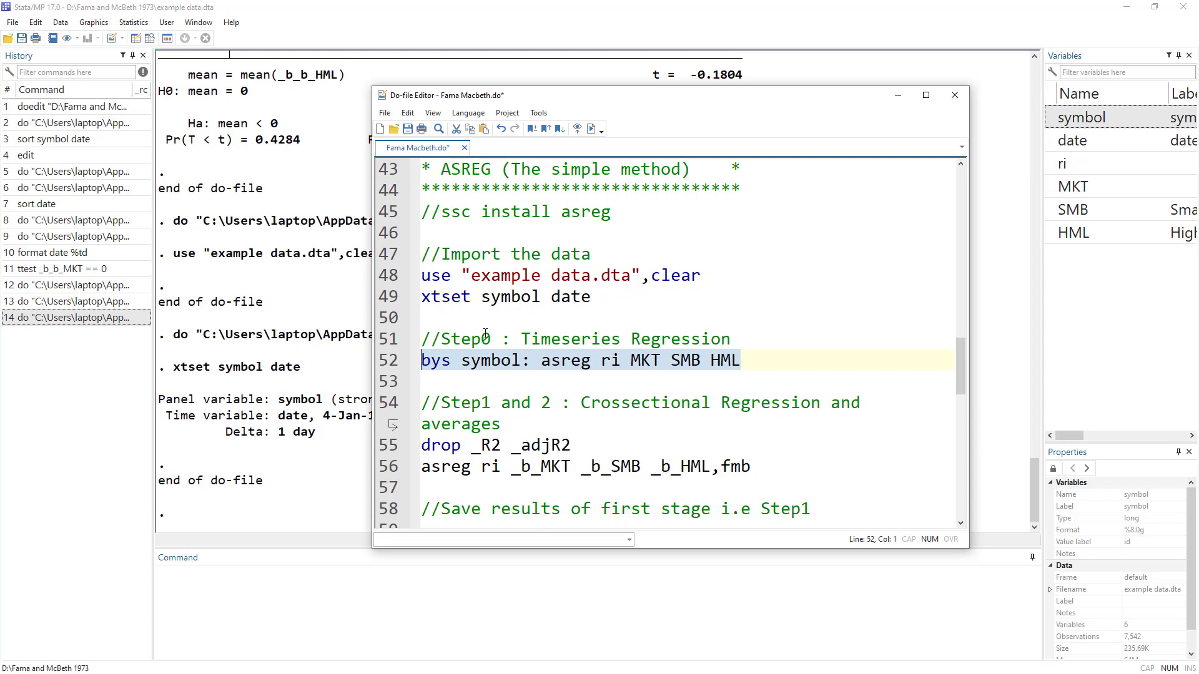
left_click_drag(522, 339, 771, 334)
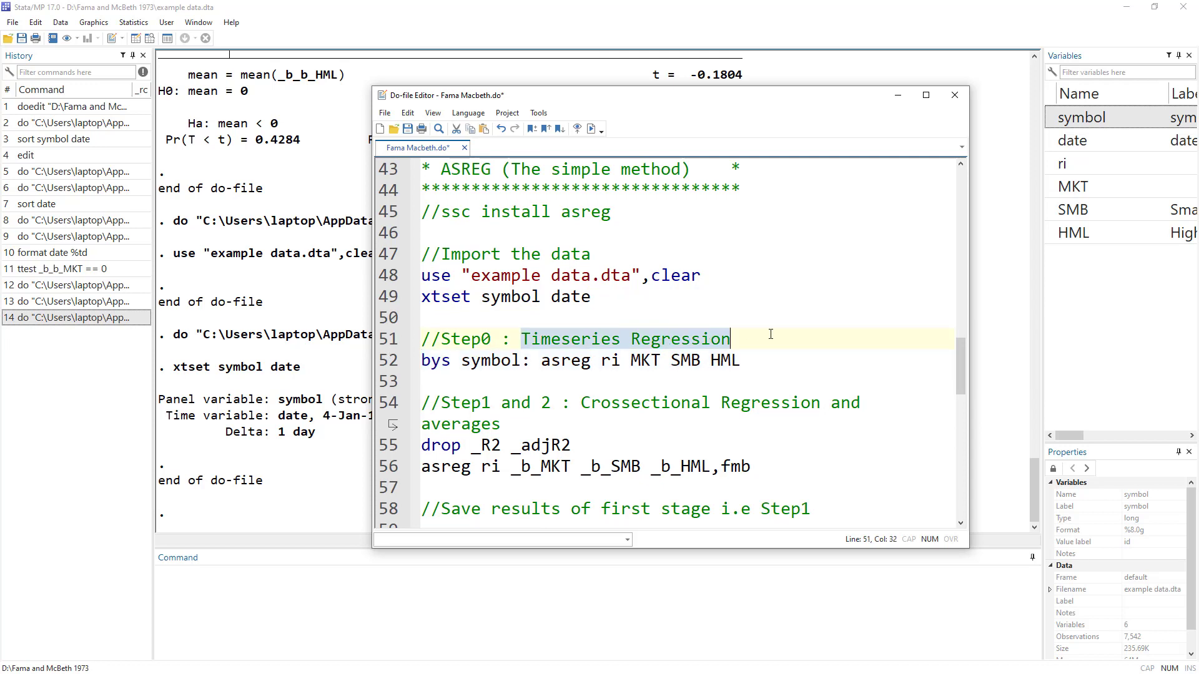
double_click(561, 362)
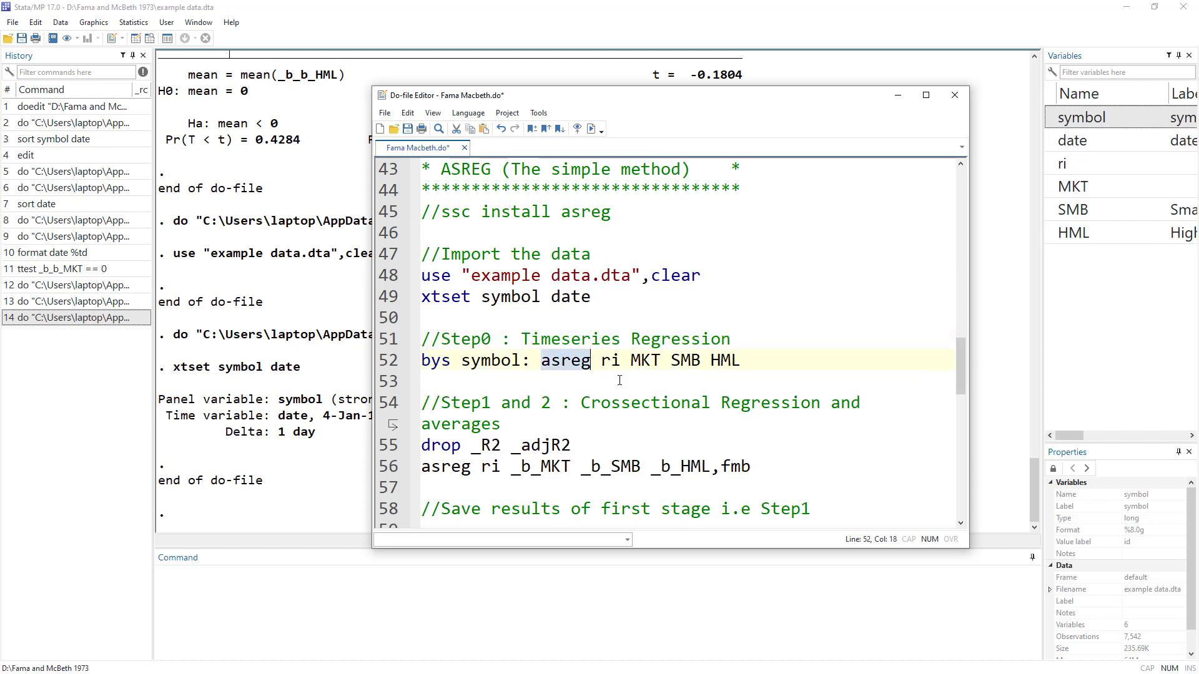
left_click_drag(522, 361, 394, 371)
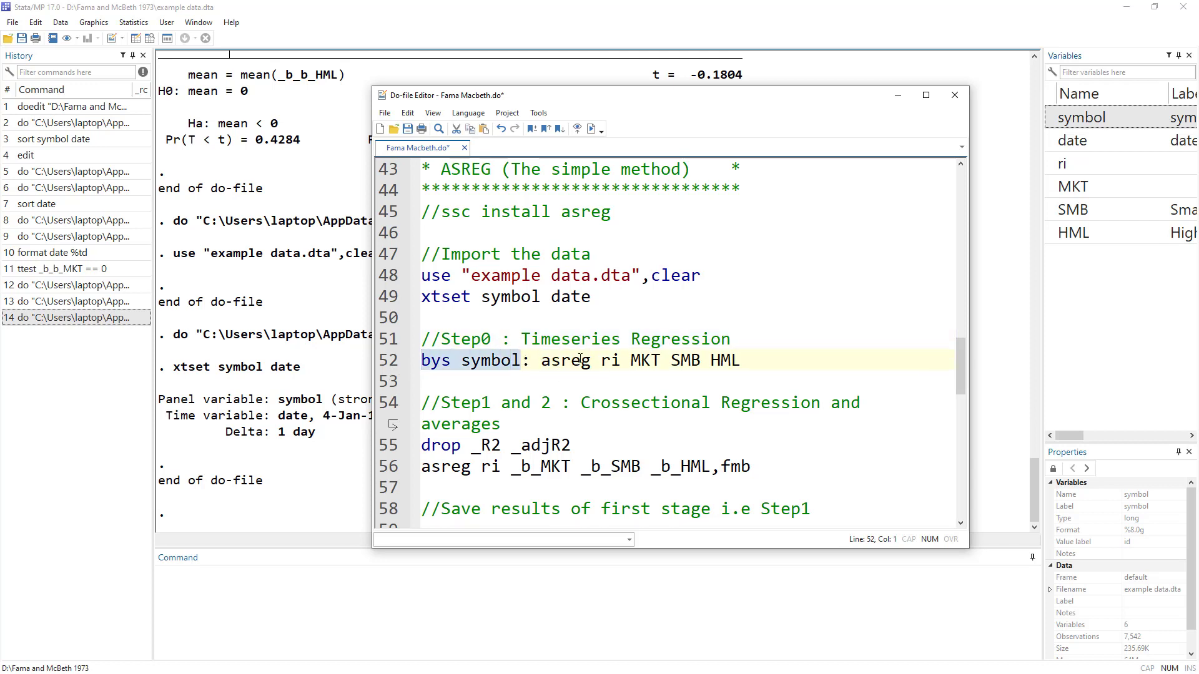
double_click(544, 361)
left_click(602, 362)
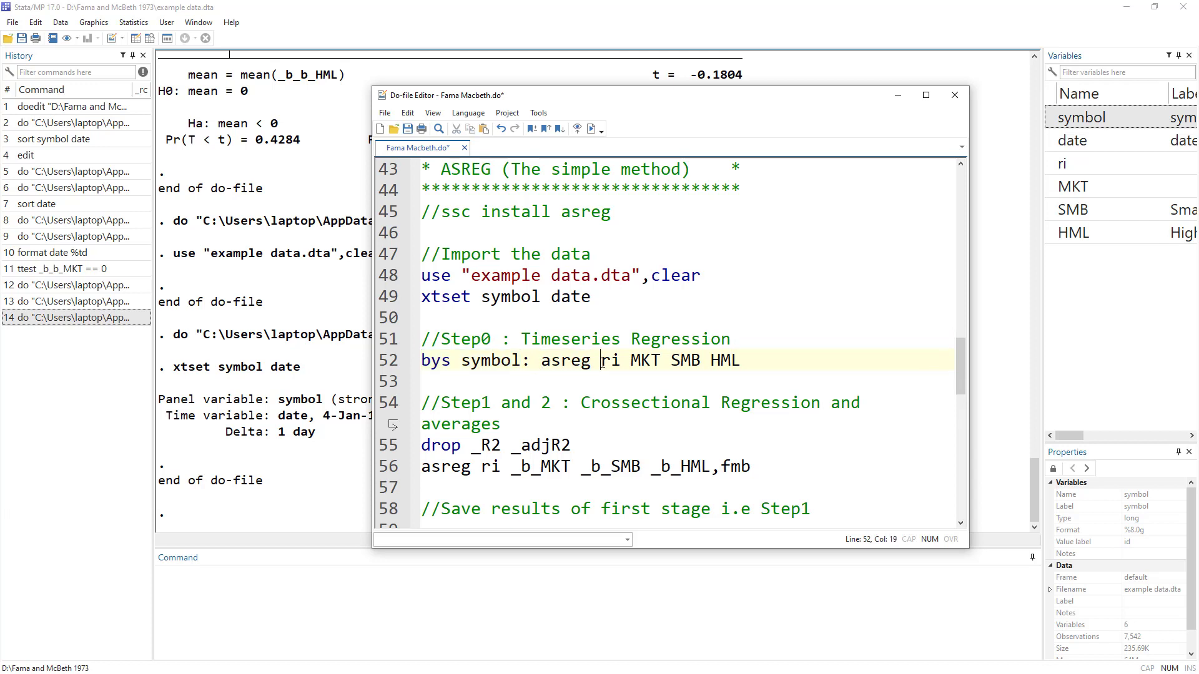
left_click_drag(601, 363, 615, 363)
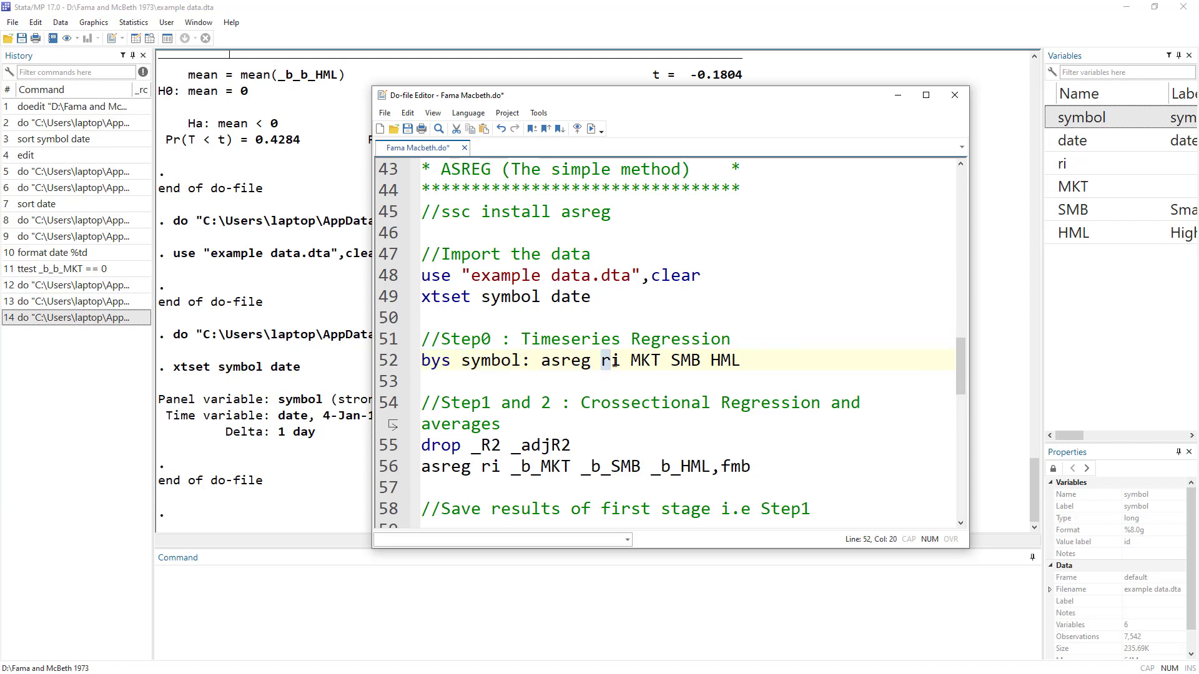
left_click(562, 364)
double_click(570, 362)
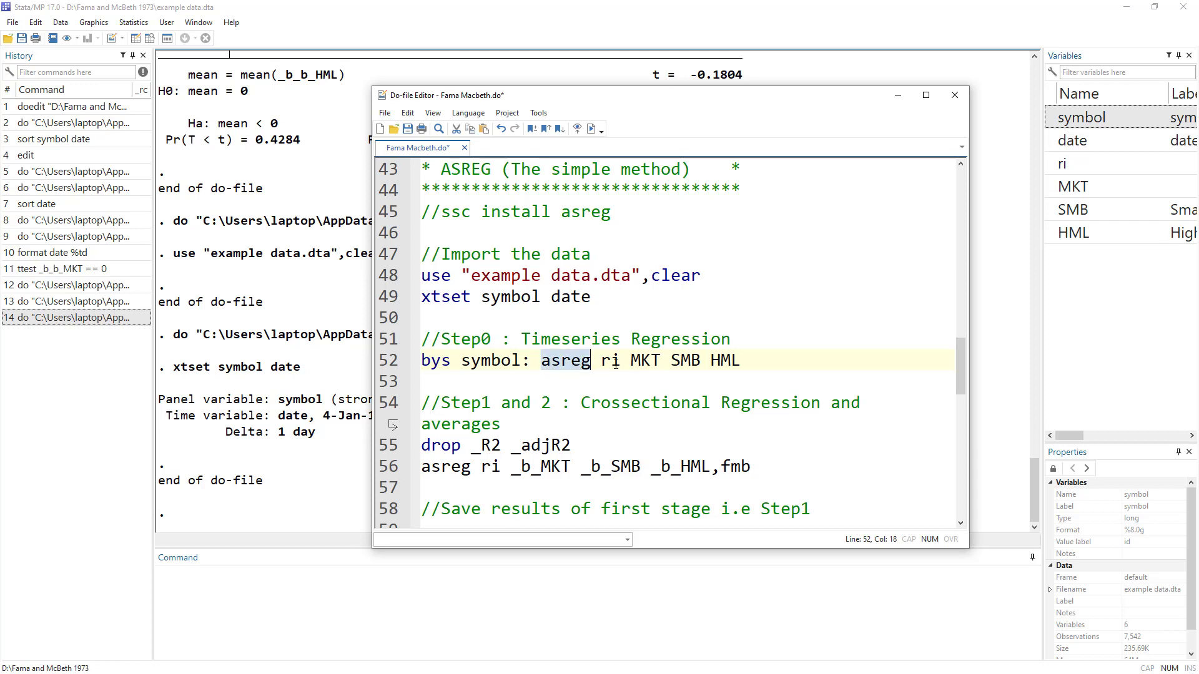
Run only line 52, bys symbol: asreg ri MKT SMB HML, to estimate the time-series regression for each symbol.
left_click_drag(601, 362, 756, 363)
left_click(385, 363)
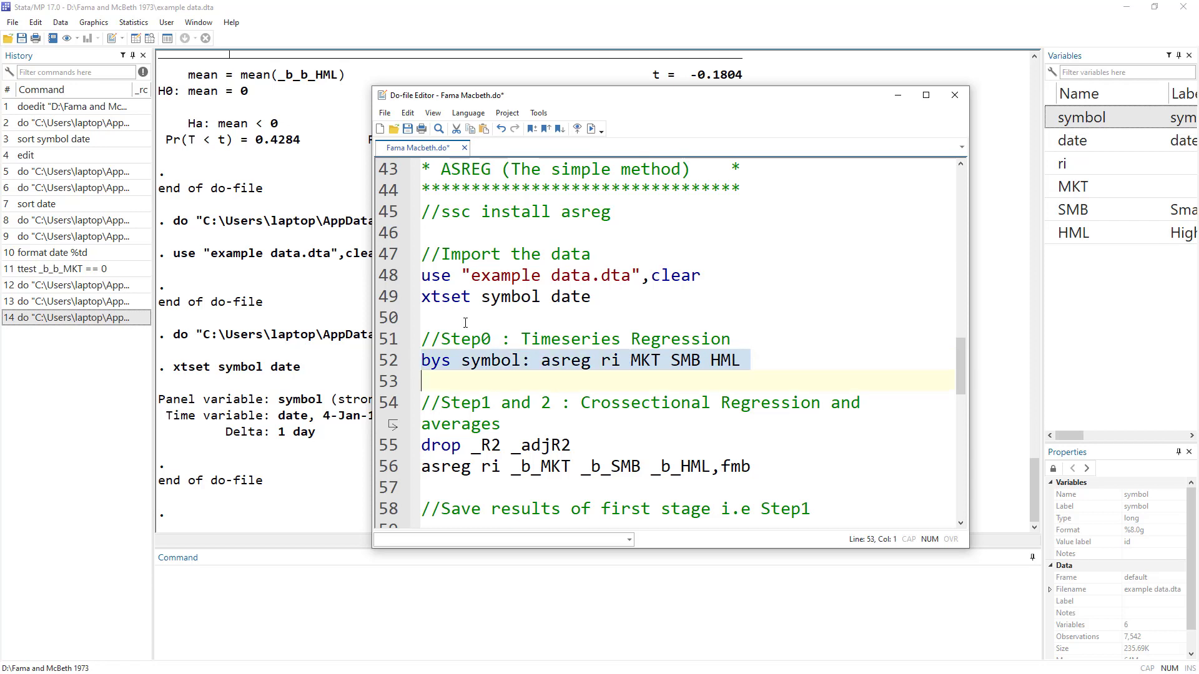
left_click(593, 131)
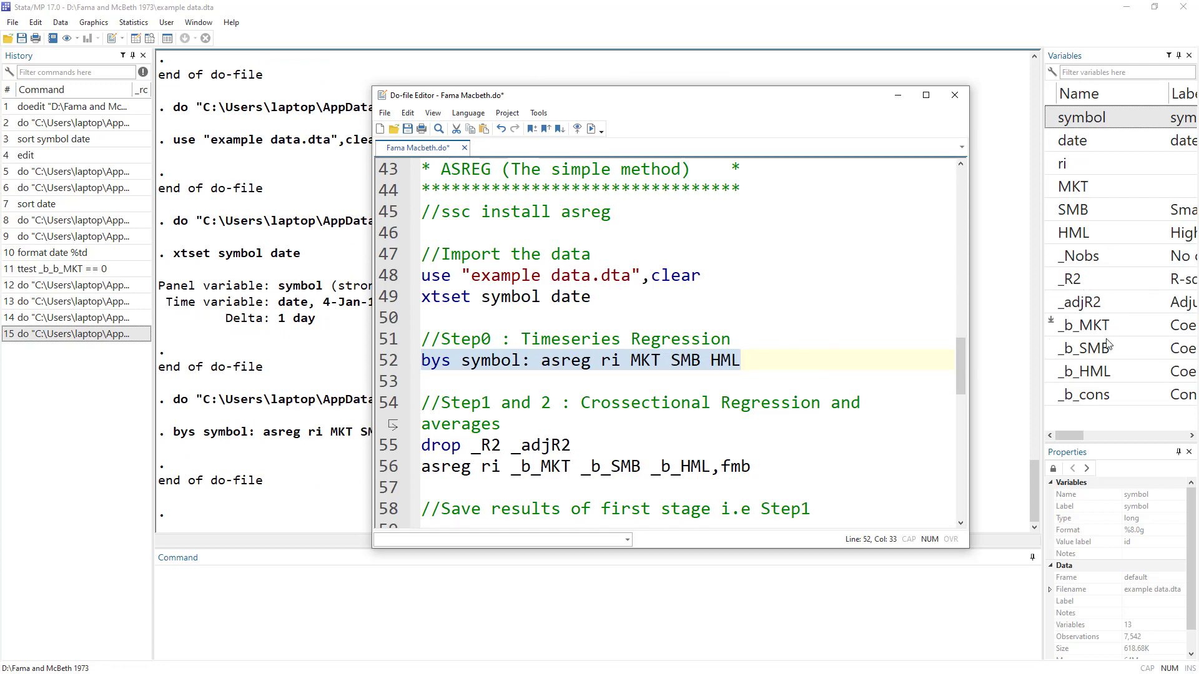
Open the dataset in the Data Editor and inspect the _b_MKT, _b_SMB and _b_HML coefficient columns.
left_click(135, 39)
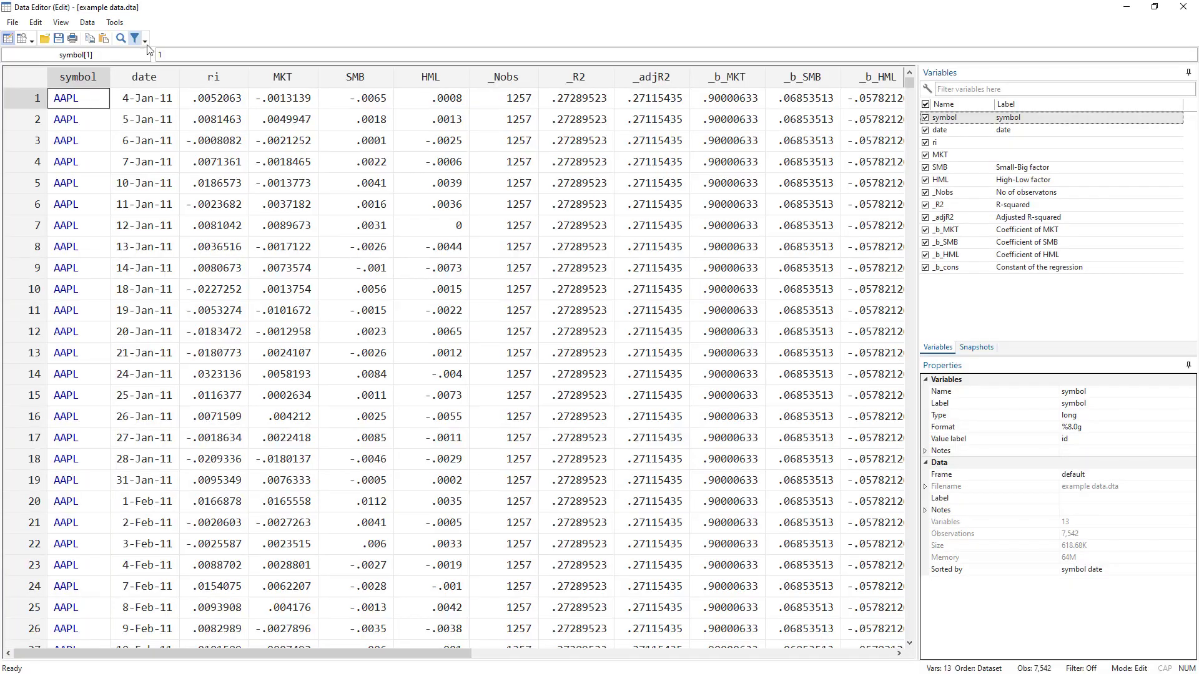
left_click(731, 83)
left_click(811, 84)
left_click(861, 79)
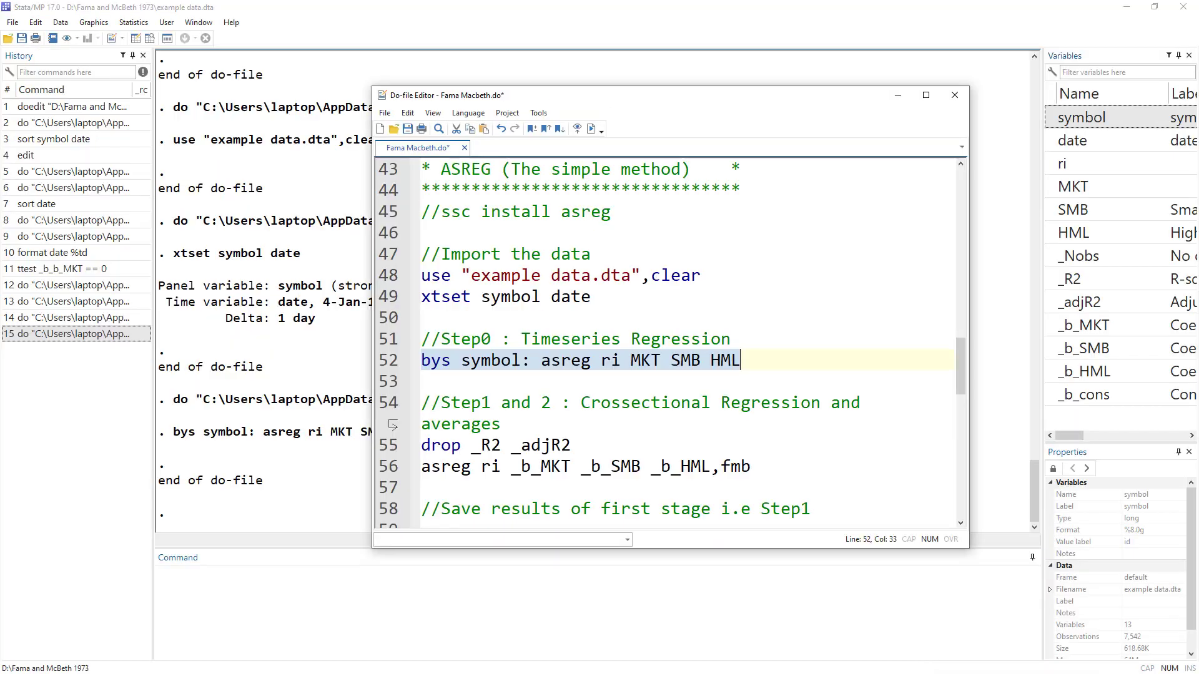
Revisit the manual method's statsby command on line 28 and merge command on line 30 for comparison with asreg.
scroll(521, 373, "up", 5)
scroll(522, 374, "up", 1)
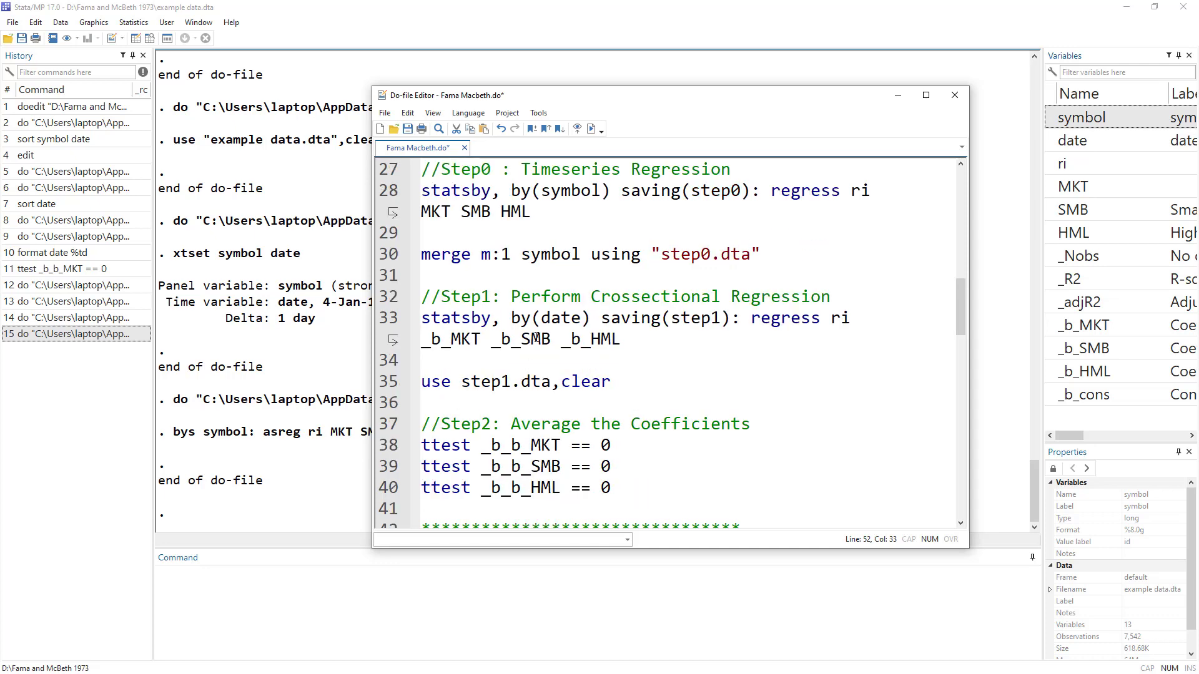
scroll(542, 338, "up", 1)
left_click(391, 257)
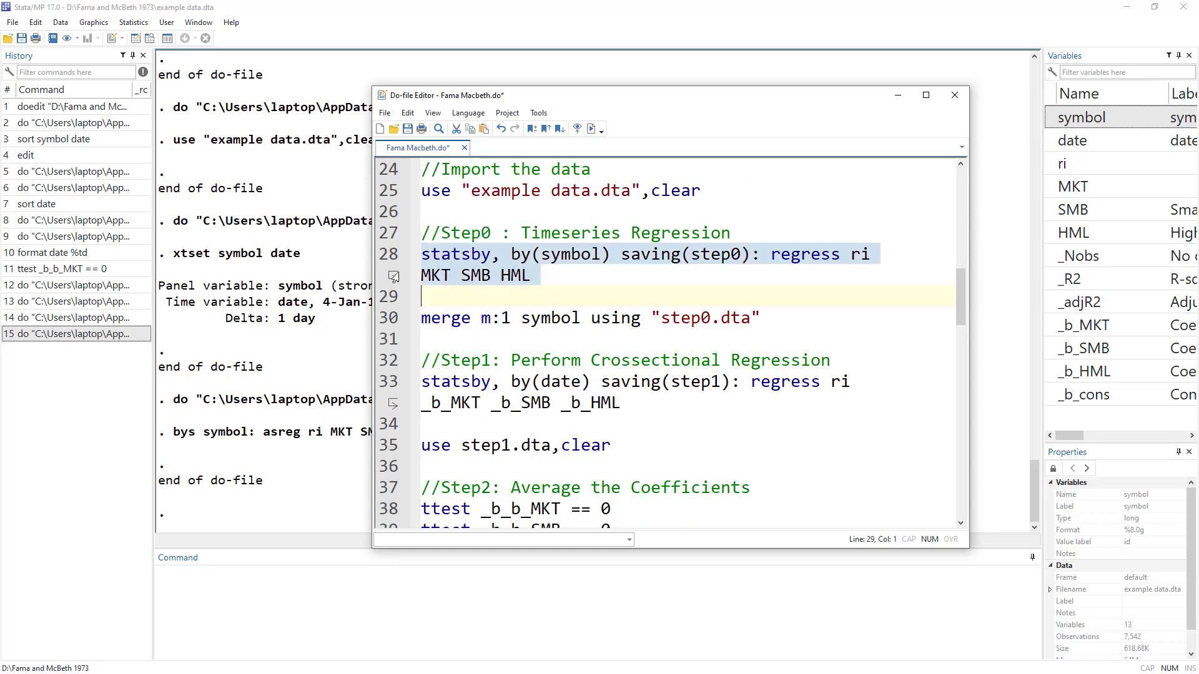
left_click(388, 320)
scroll(602, 382, "down", 6)
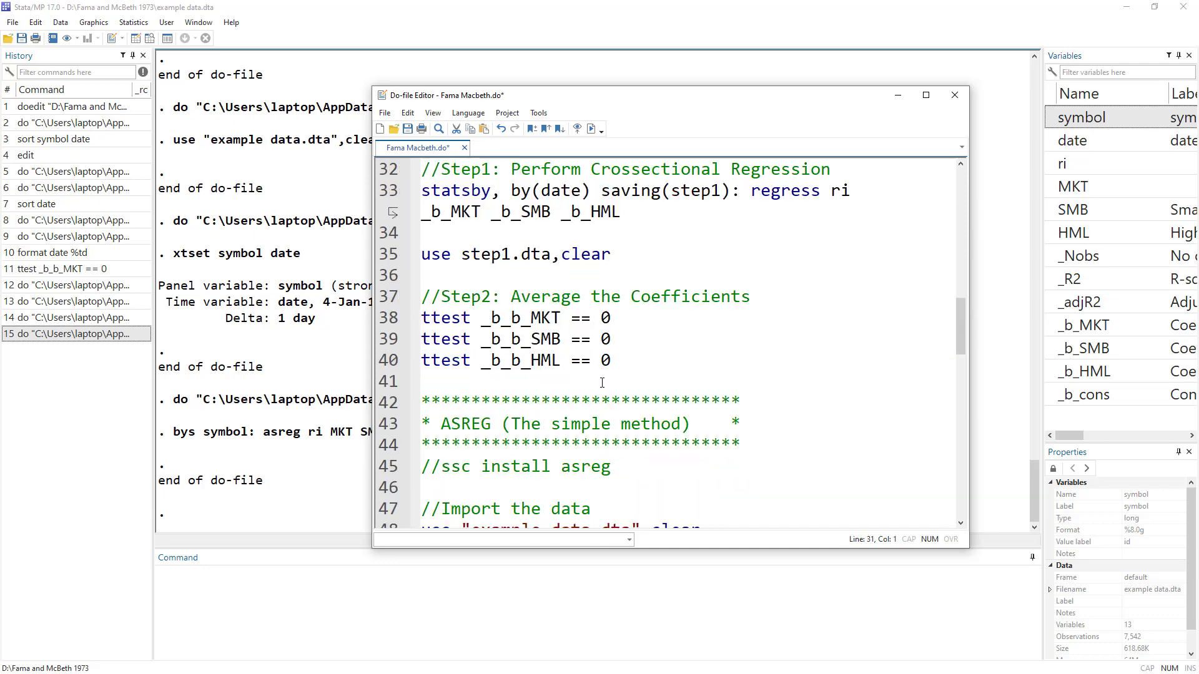
Examine the Step1 and 2 comment and the line 56 asreg command, covering ri, its beta regressors and the fmb option.
scroll(585, 393, "down", 2)
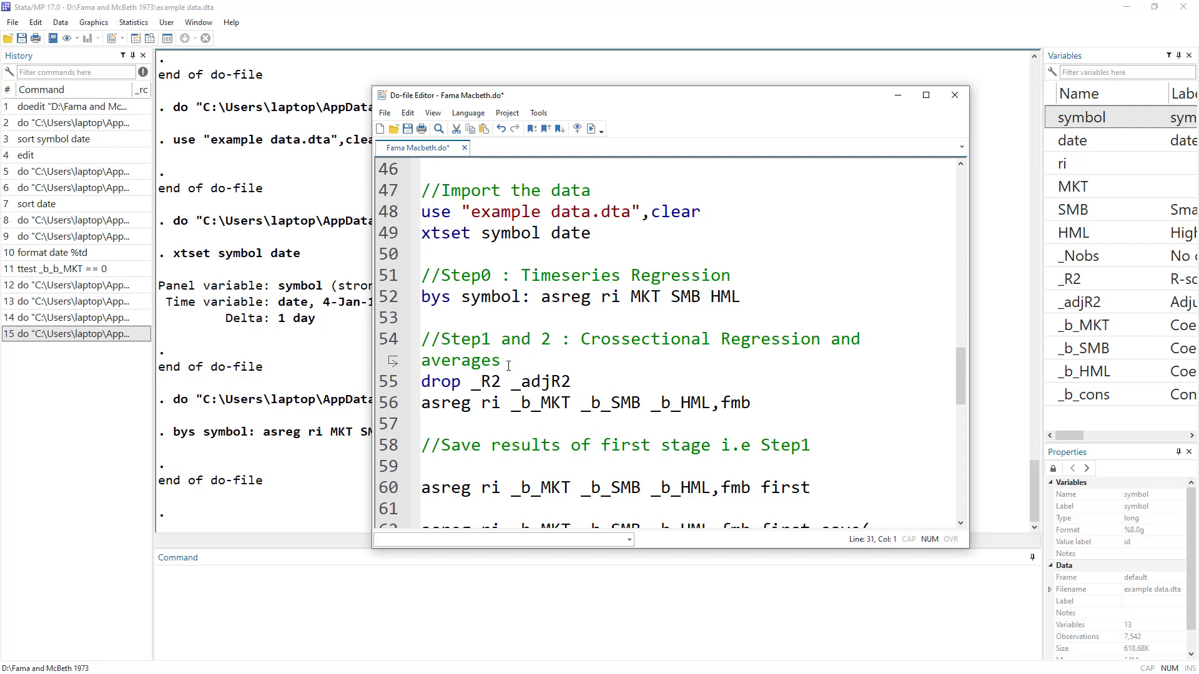
left_click_drag(499, 363, 422, 341)
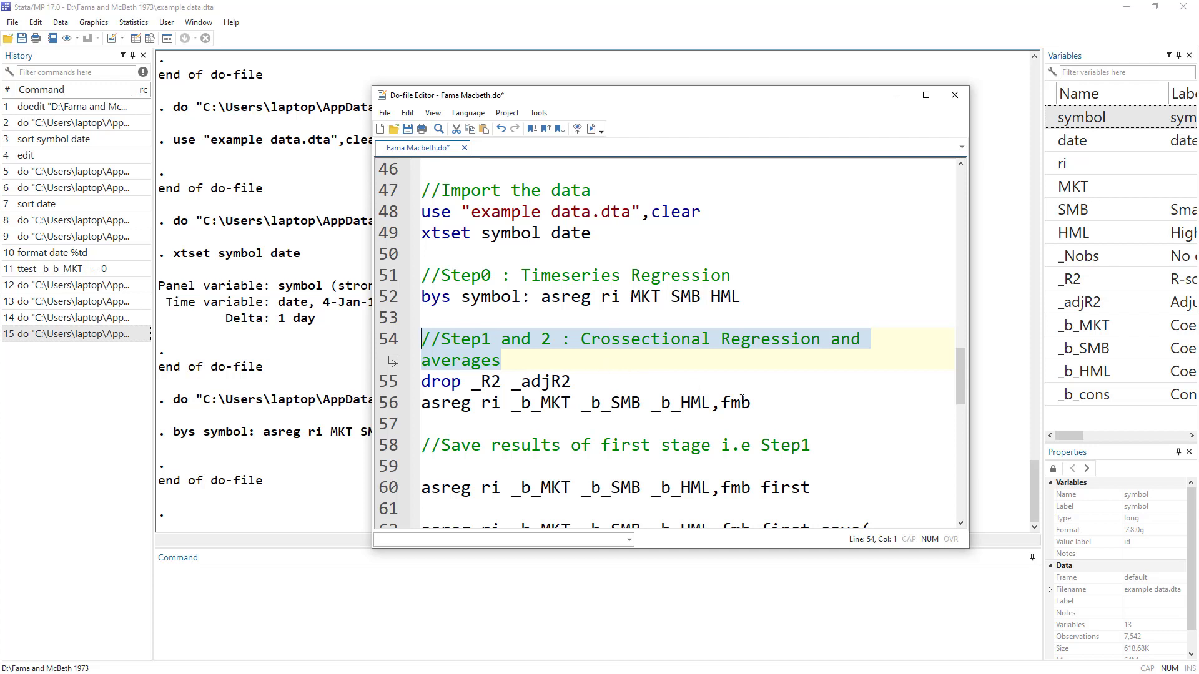
double_click(444, 403)
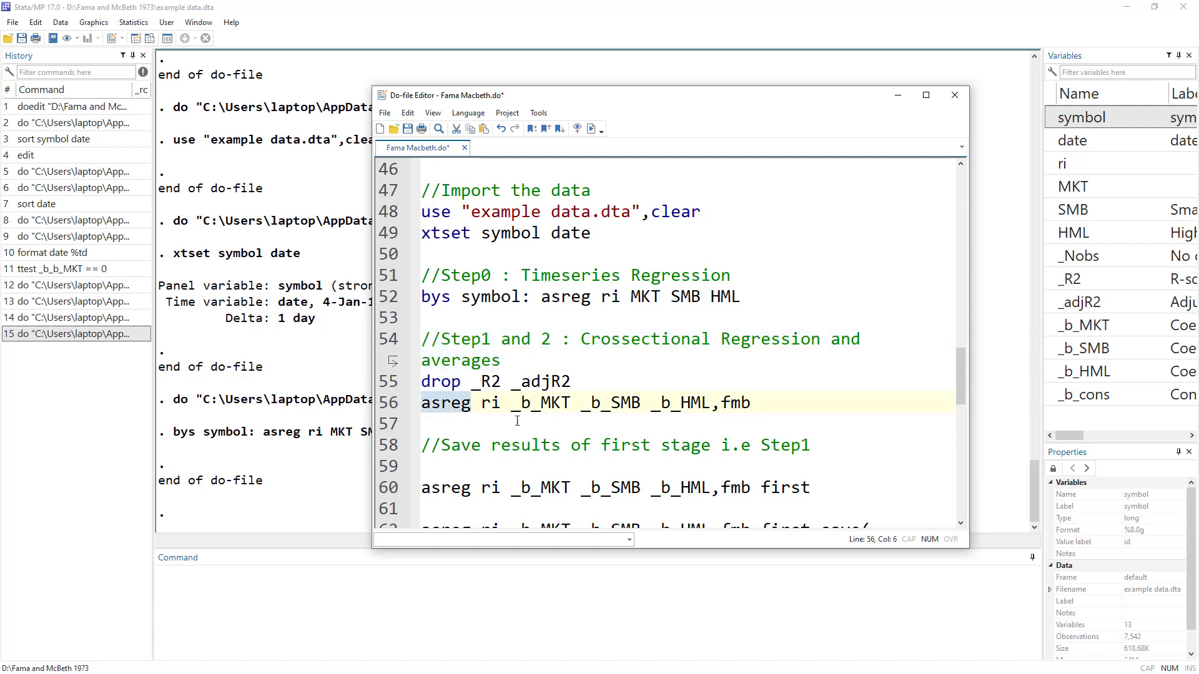
left_click_drag(480, 405, 500, 404)
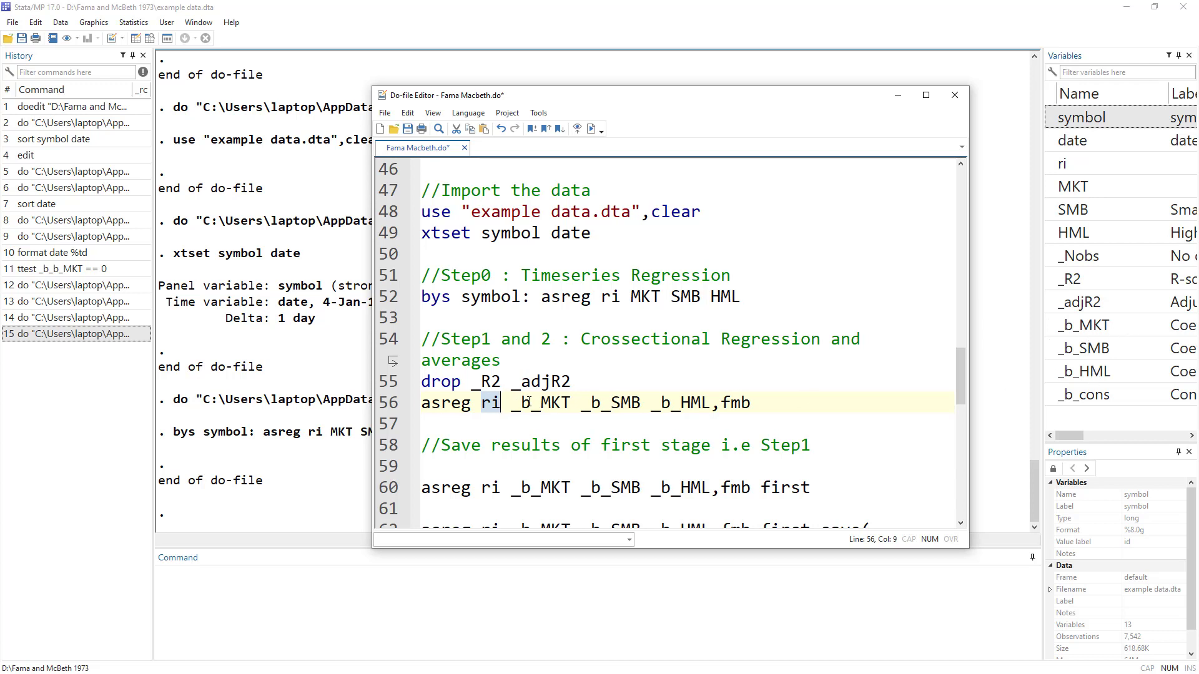
left_click_drag(530, 402, 700, 405)
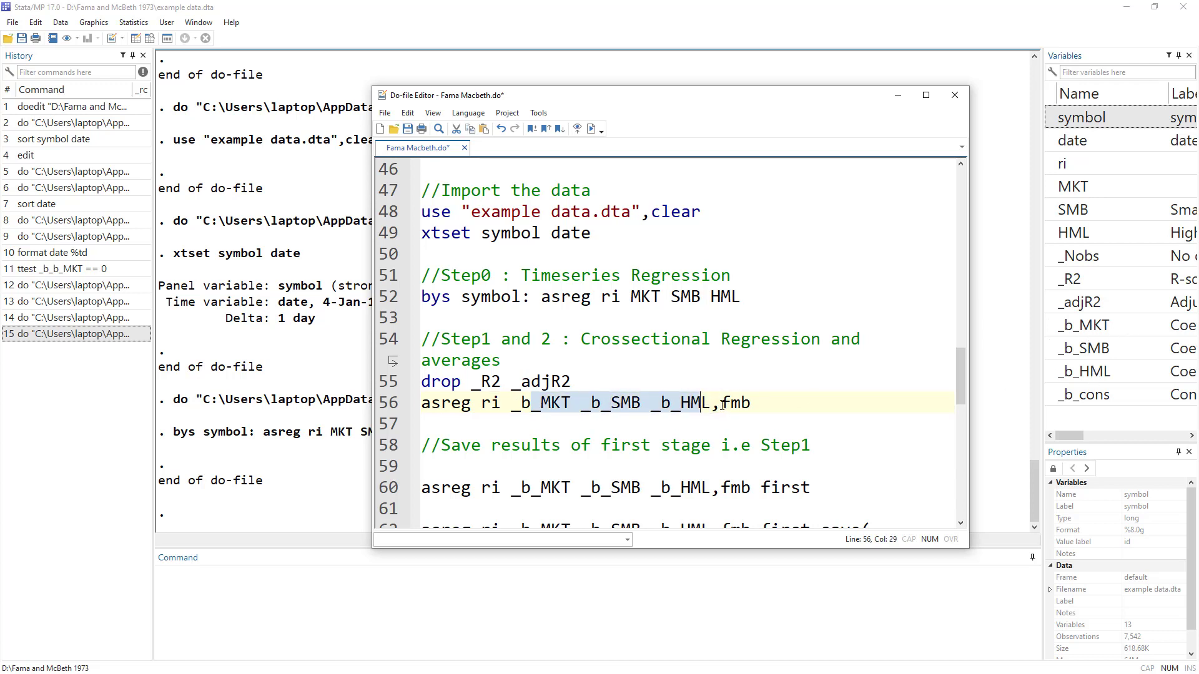
left_click(710, 407)
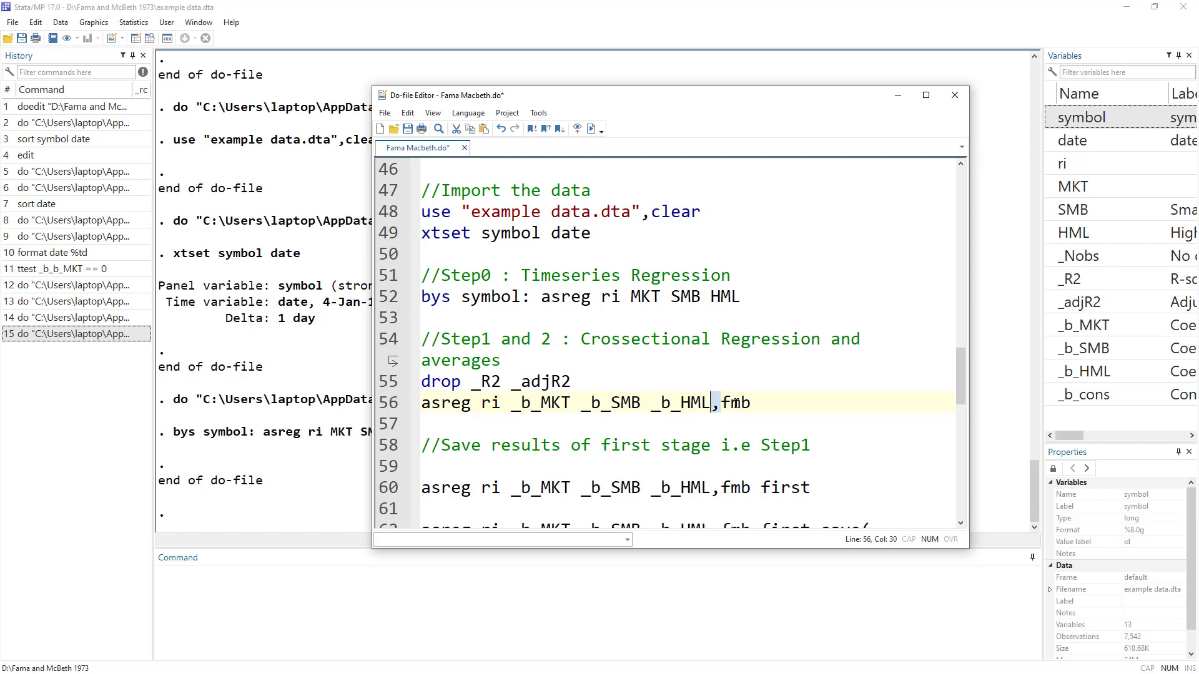
double_click(741, 403)
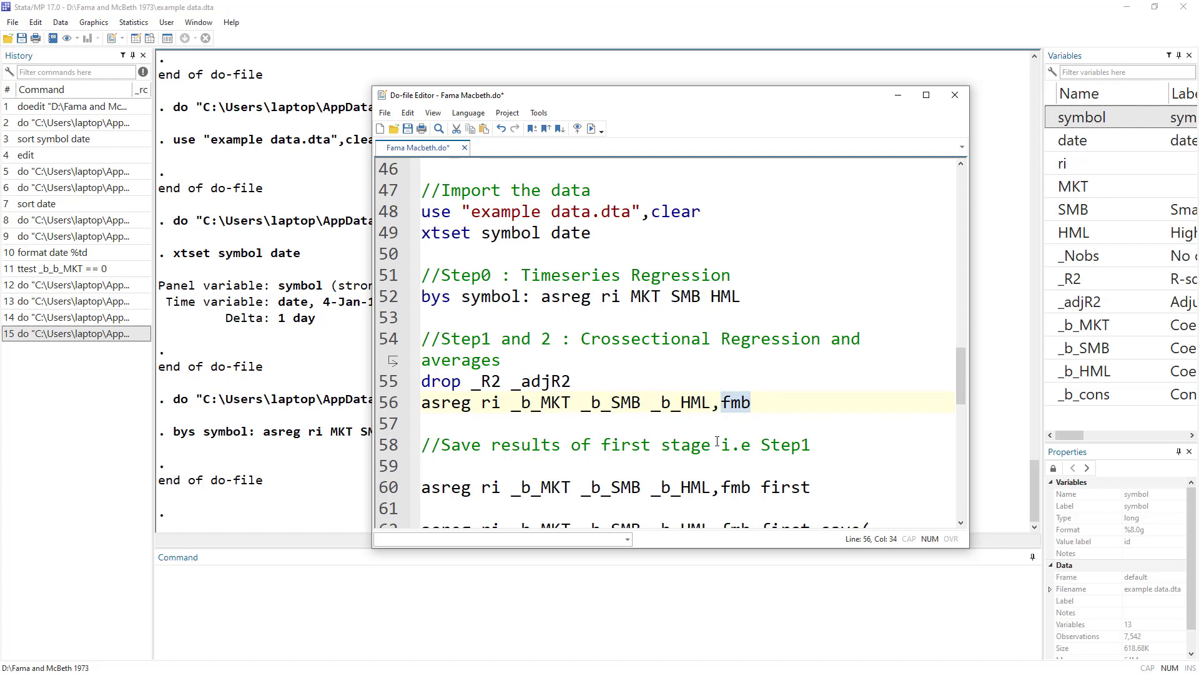
Open the help file for asreg and go to its FMB: Fama and McBeth(1973) regression section.
left_click(349, 623)
type("help a")
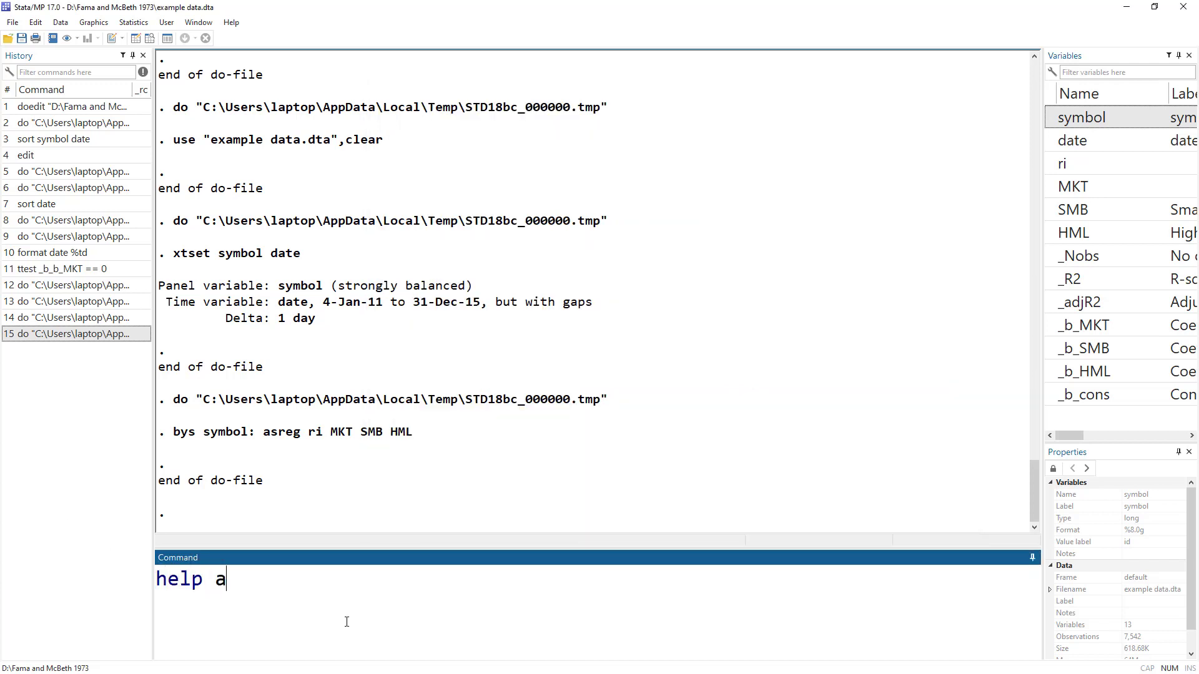
type("sreg")
key("Return")
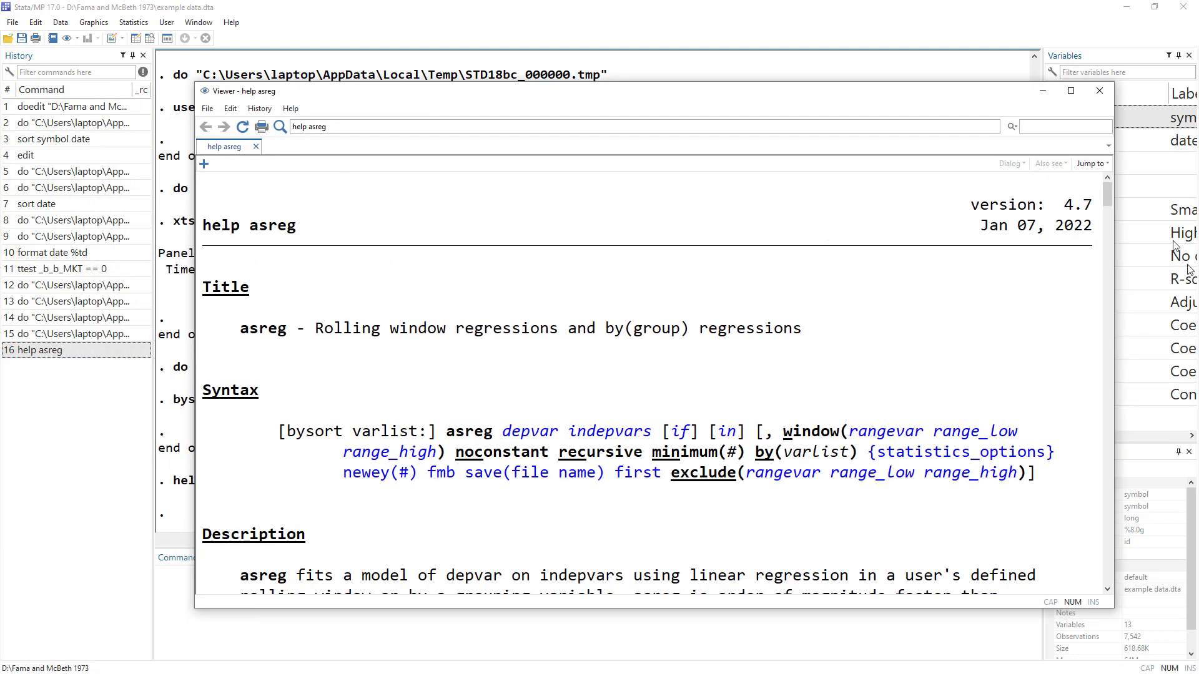
left_click_drag(1109, 230, 1119, 397)
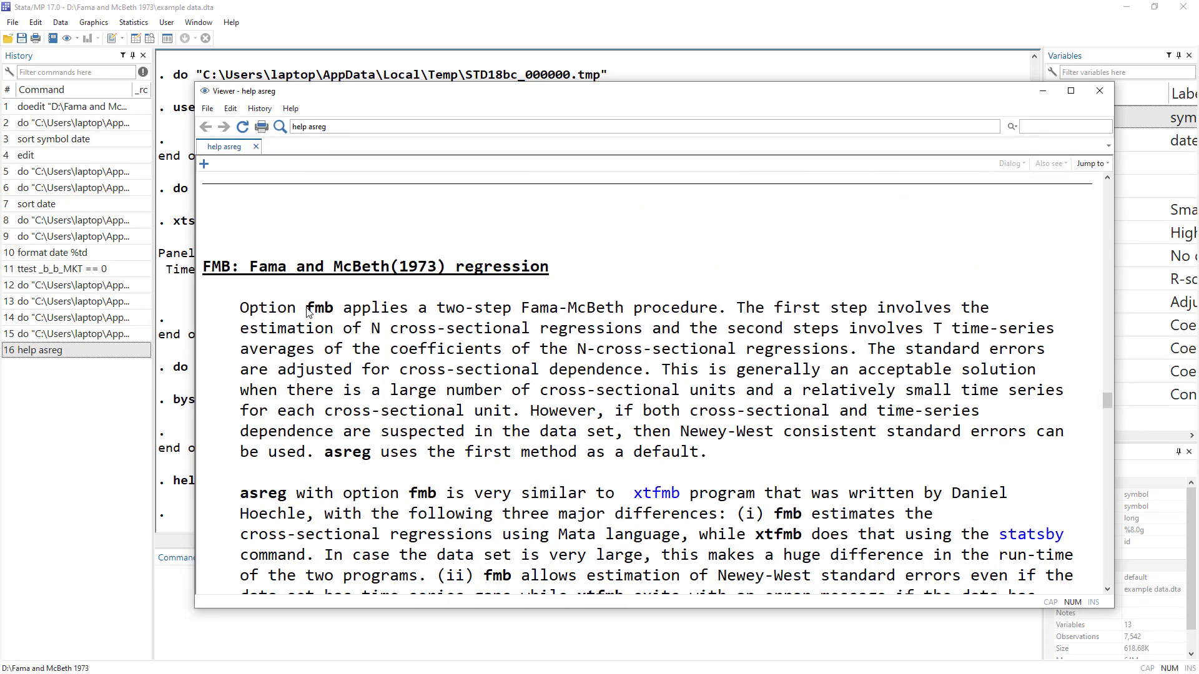
Read how the fmb option describes the first-step cross-sectional regressions and the second-step time-series averages of the coefficients.
left_click_drag(738, 311, 987, 310)
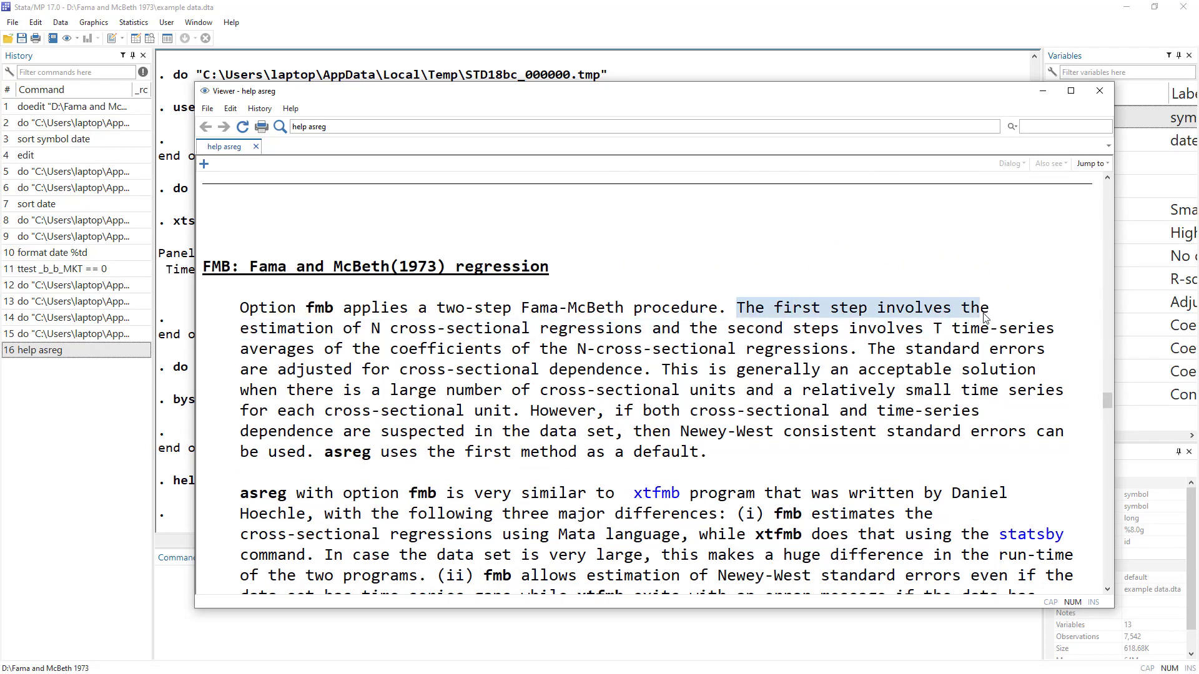
left_click_drag(335, 327, 306, 328)
left_click_drag(473, 332, 641, 331)
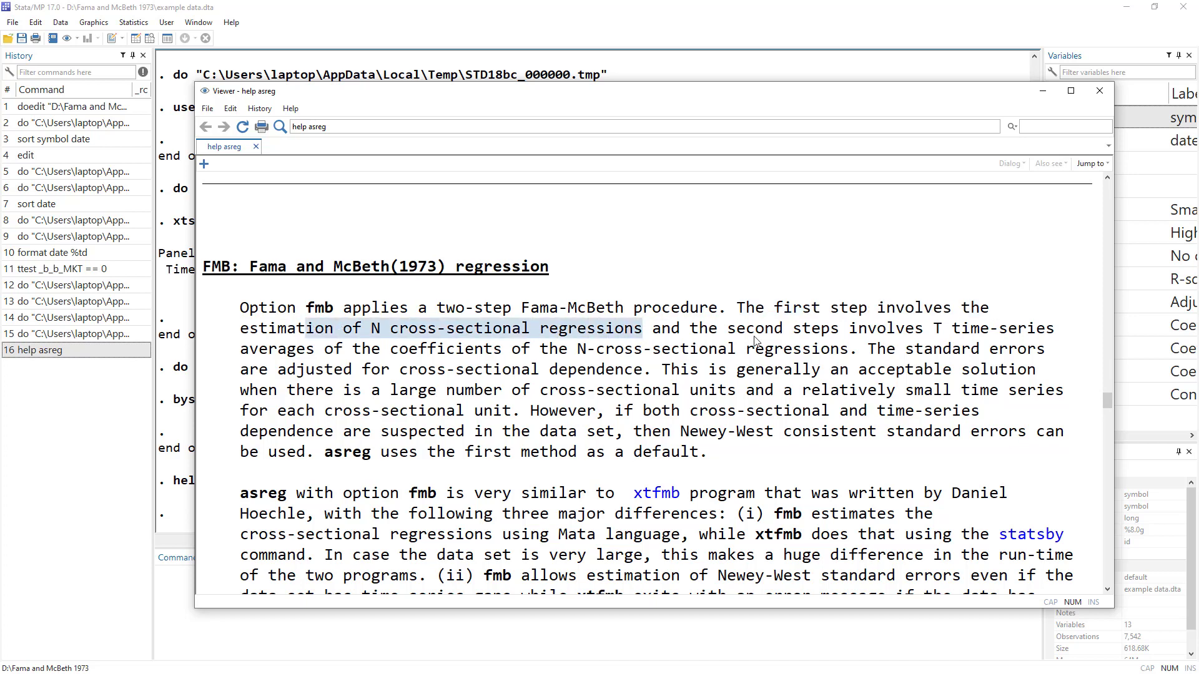
left_click_drag(737, 331, 1037, 340)
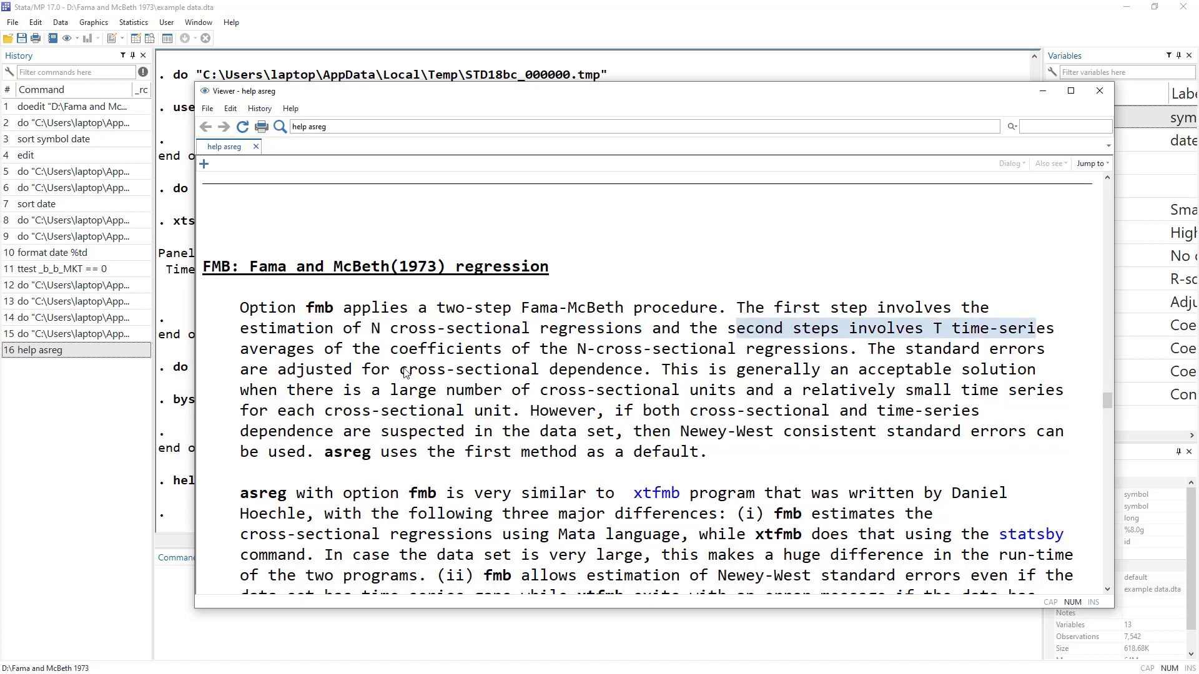
left_click_drag(258, 349, 352, 347)
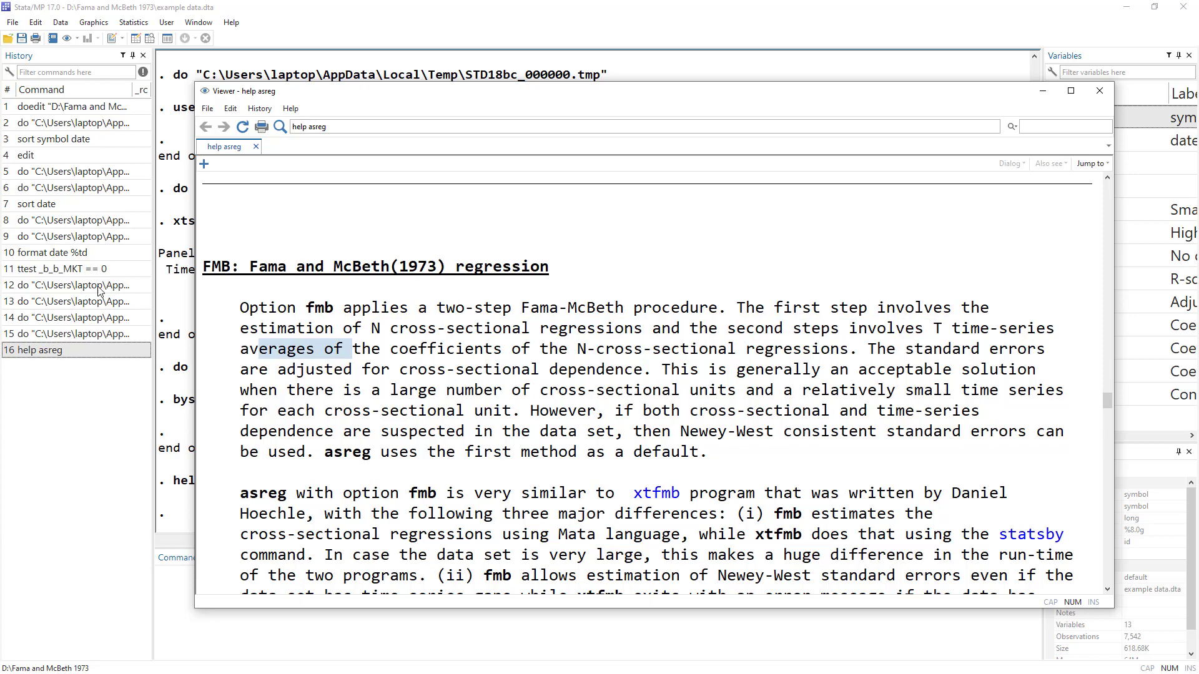
Return to the do-file and try to run only line 56, asreg ri _b_MKT _b_SMB _b_HML,fmb, checking its output.
key("alt+Tab")
key("alt+Tab")
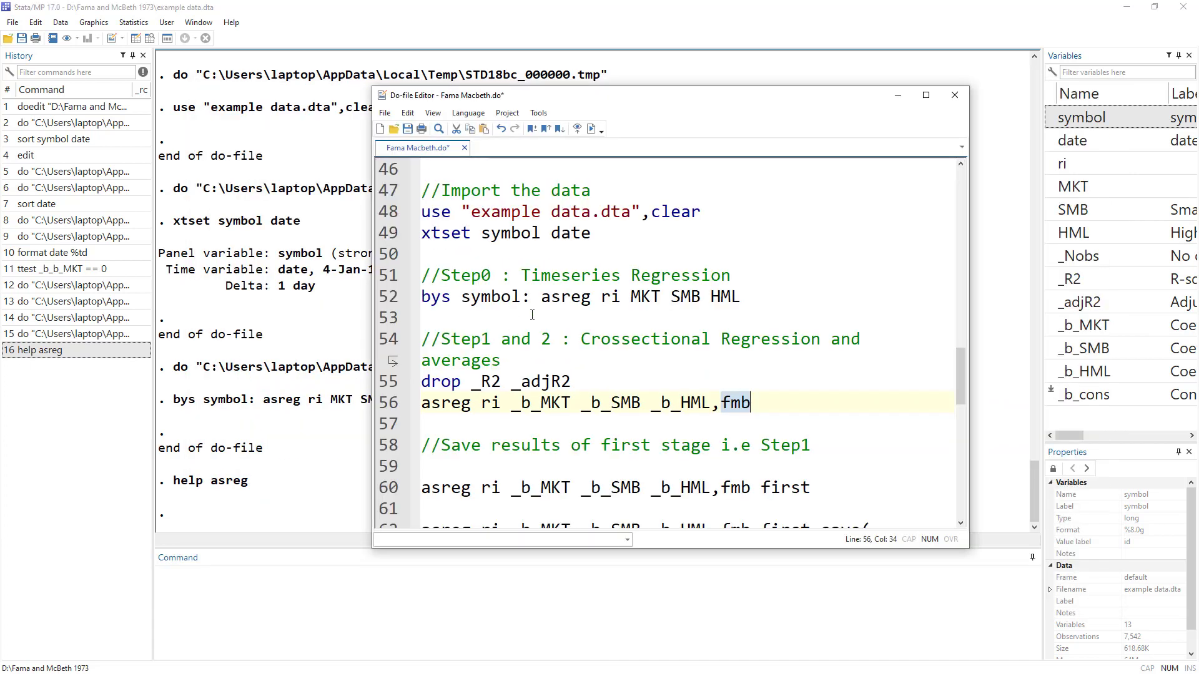
left_click_drag(750, 301, 397, 303)
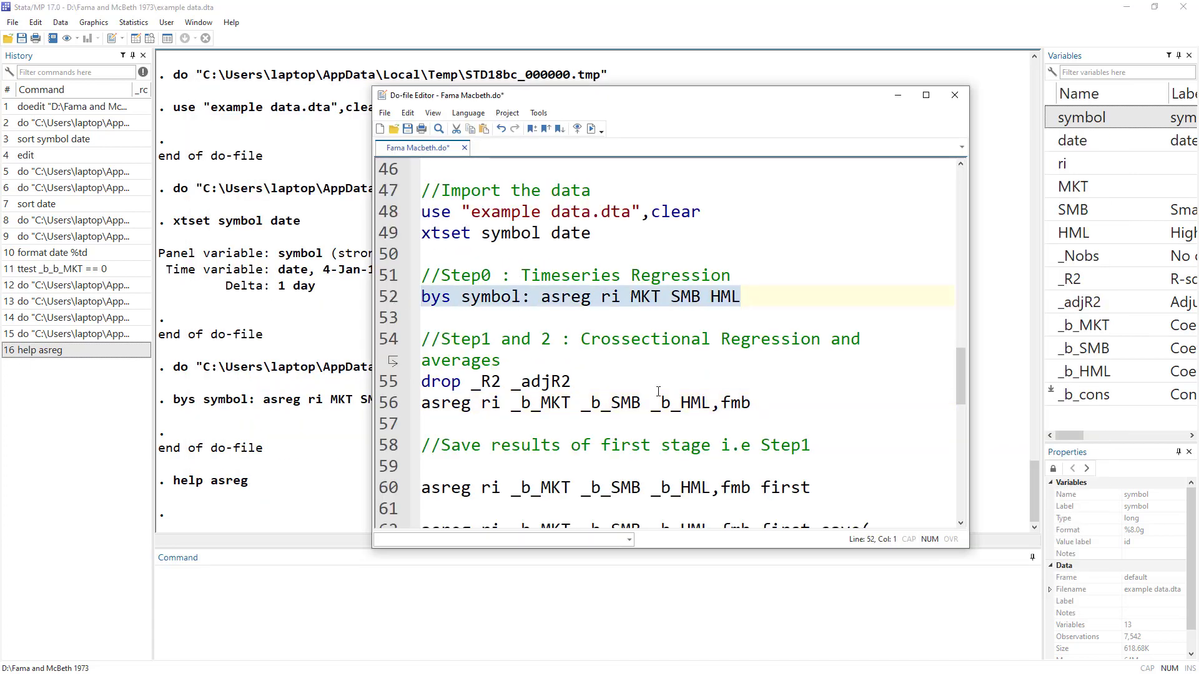
left_click(378, 403)
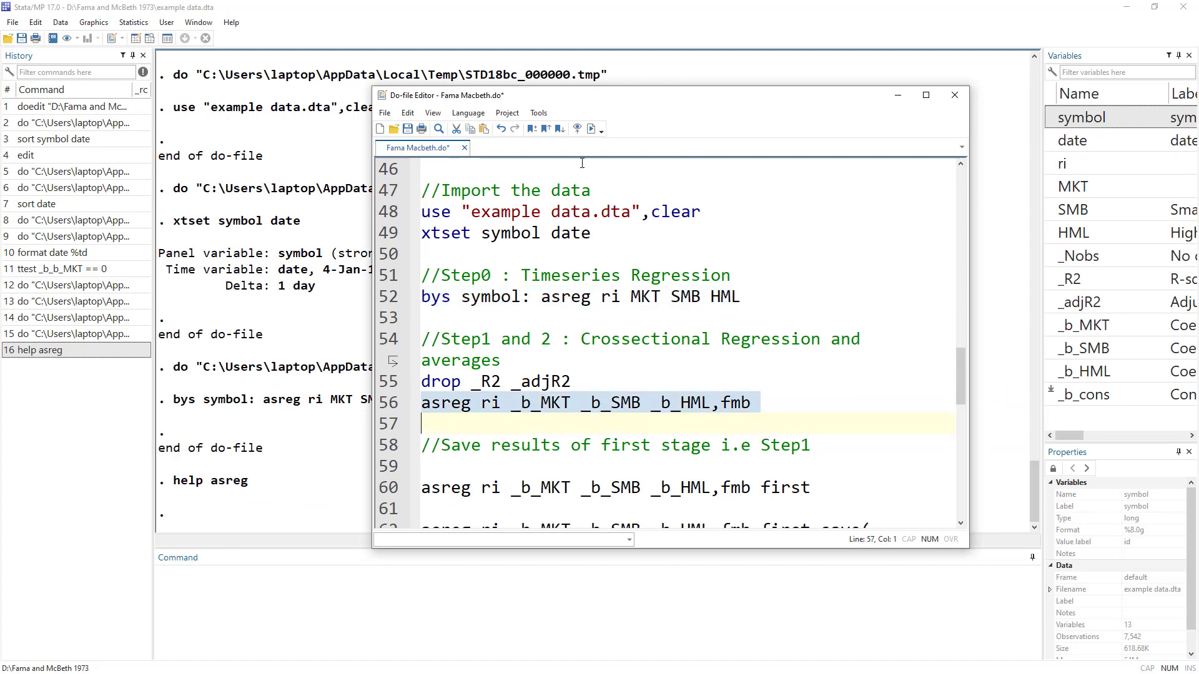
left_click(592, 129)
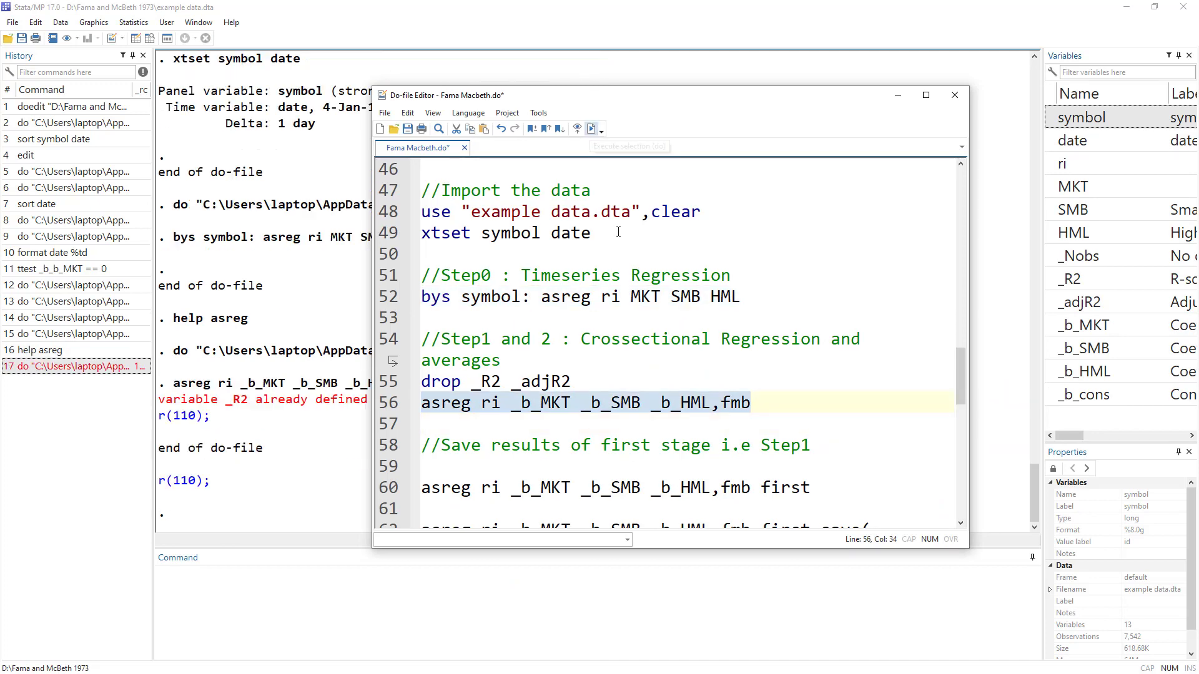
left_click(302, 449)
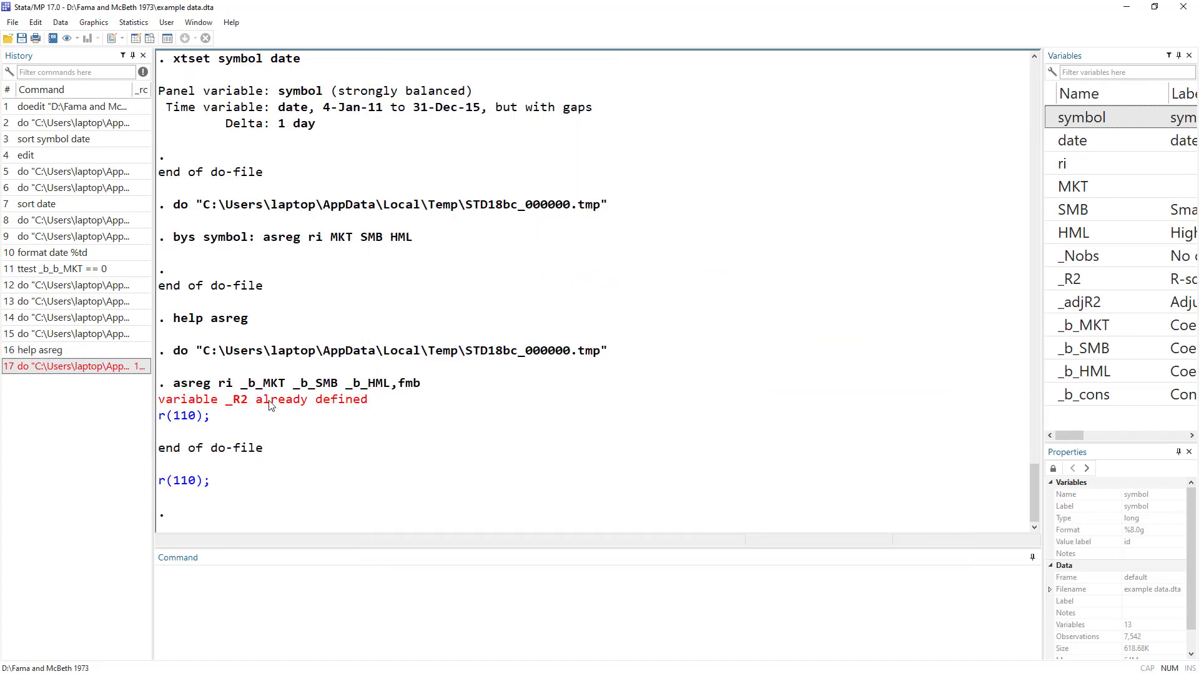
double_click(240, 406)
Run line 55, drop _R2 _adjR2, followed by line 56, asreg ri _b_MKT _b_SMB _b_HML,fmb, and bring up the Results window.
key("alt+Tab")
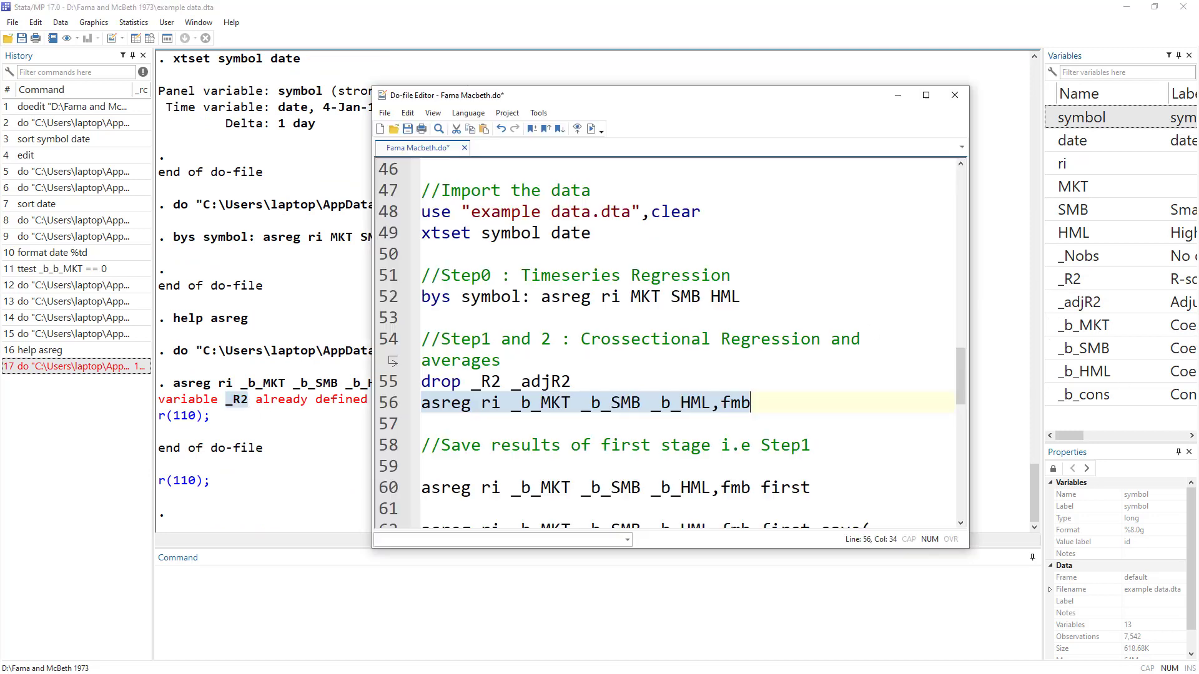
left_click(389, 384)
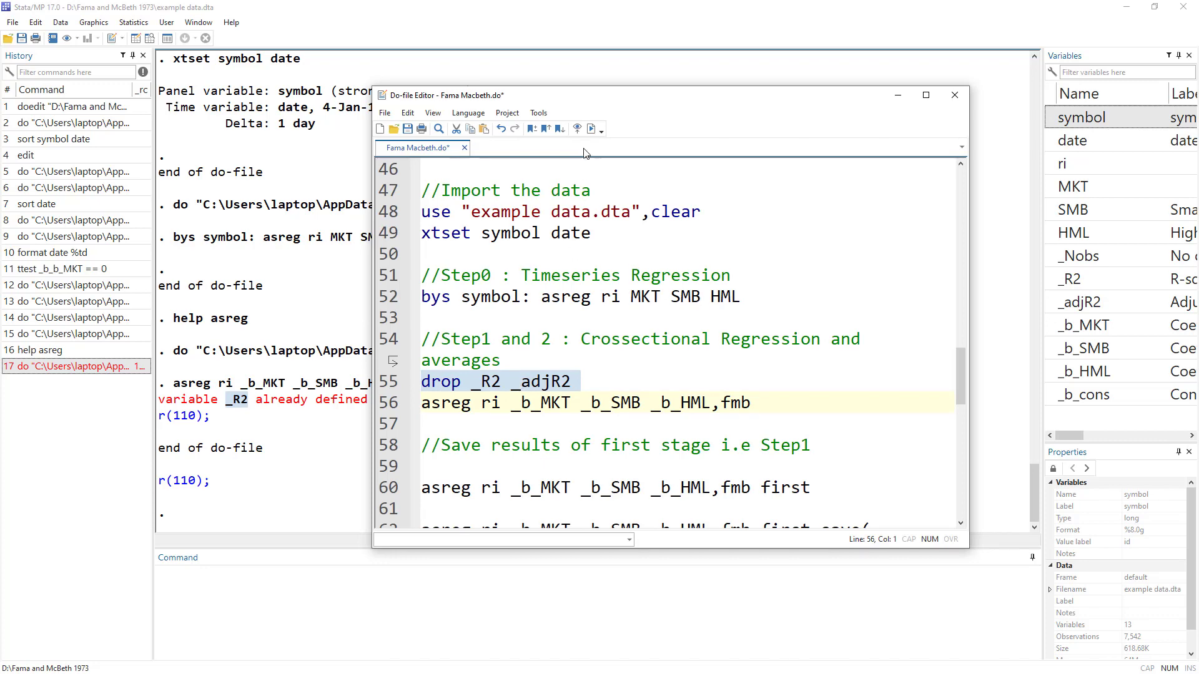
left_click(593, 128)
left_click(386, 407)
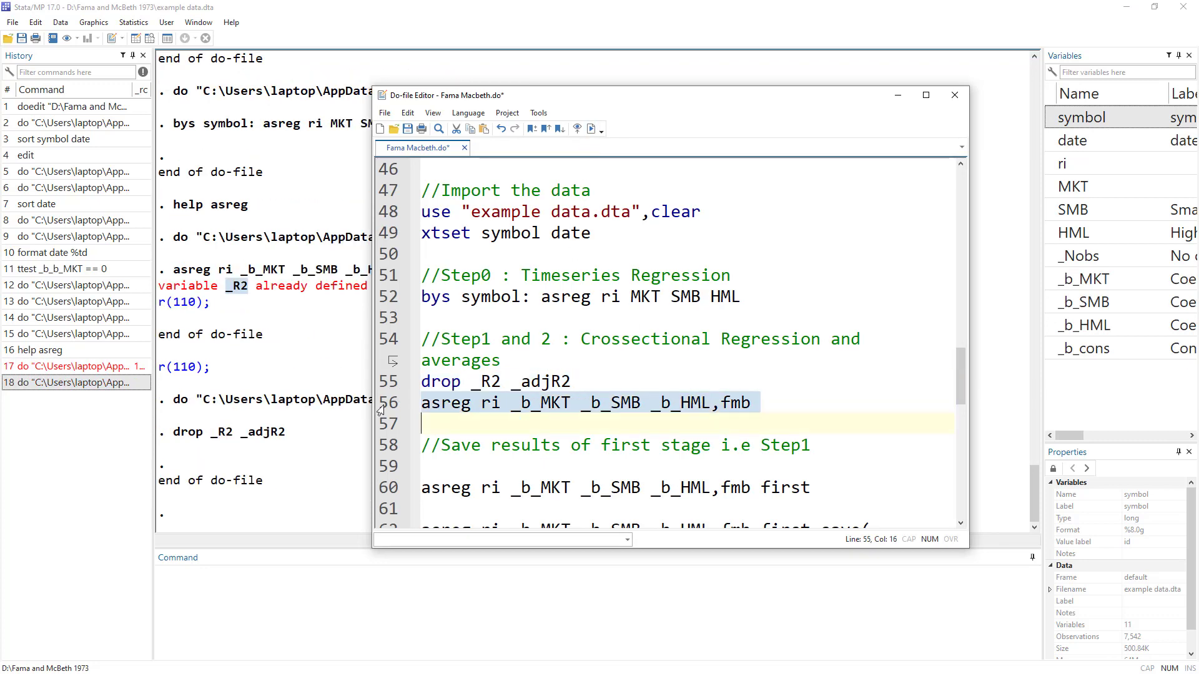
left_click(591, 128)
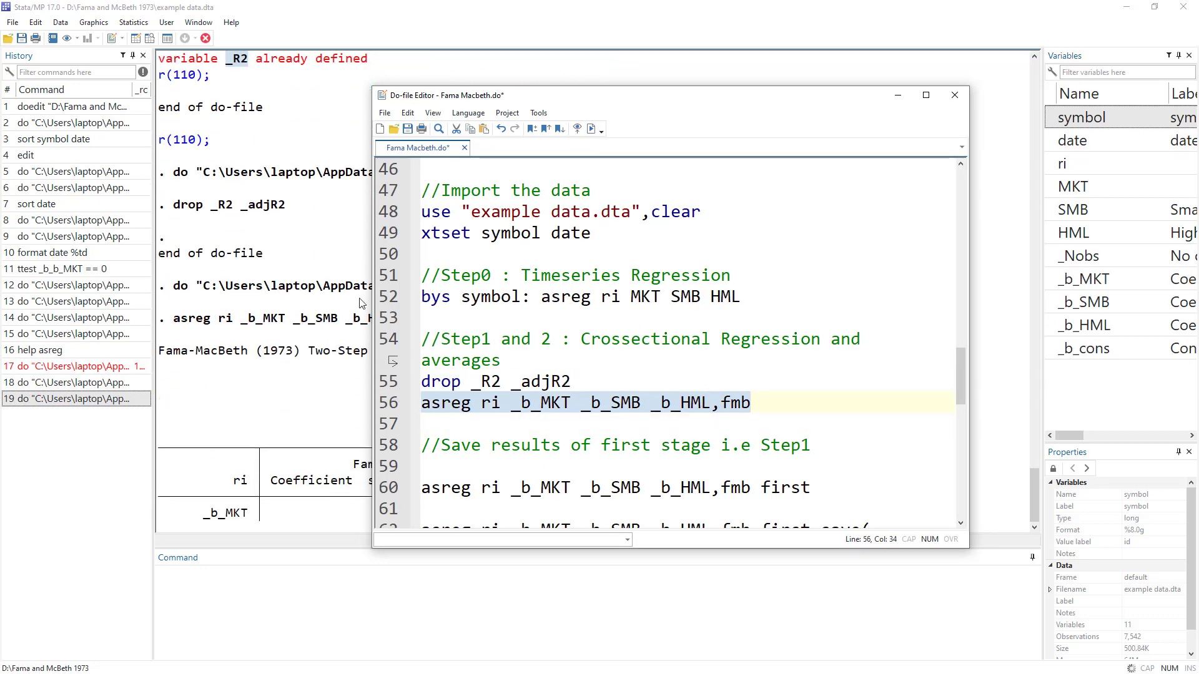
left_click(291, 348)
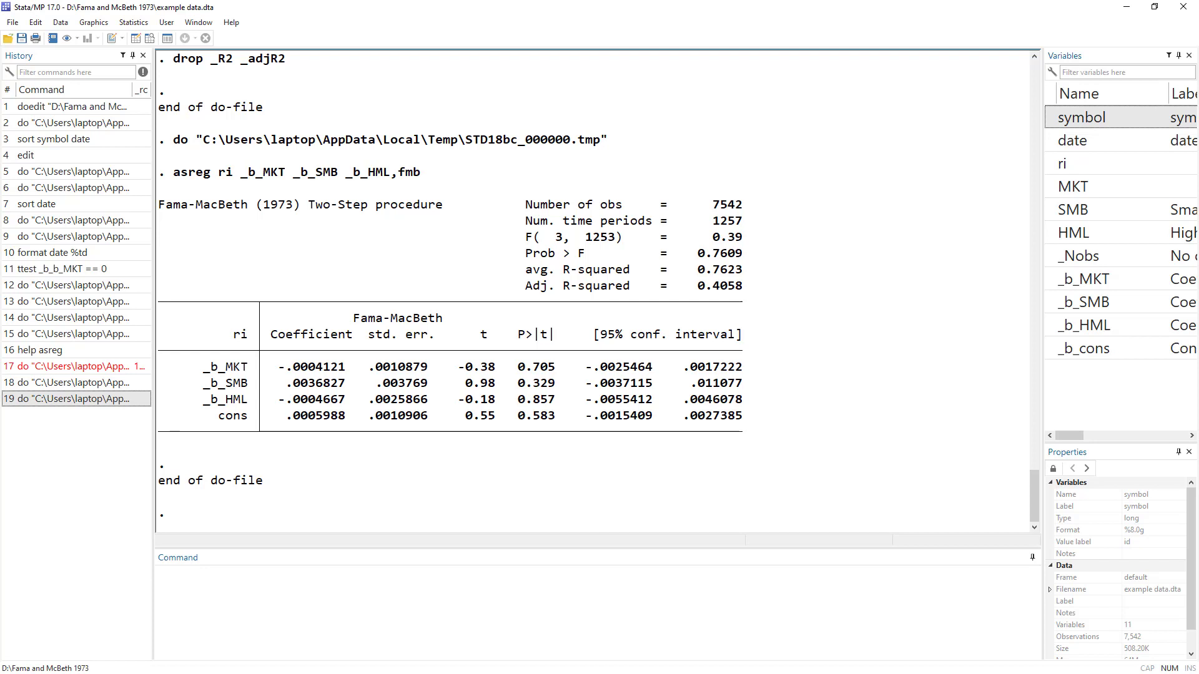
Capture the asreg fmb output in Snipping Tool and place the snip beside the earlier ttest _b_b_MKT results in Stata.
left_click_drag(155, 162, 796, 450)
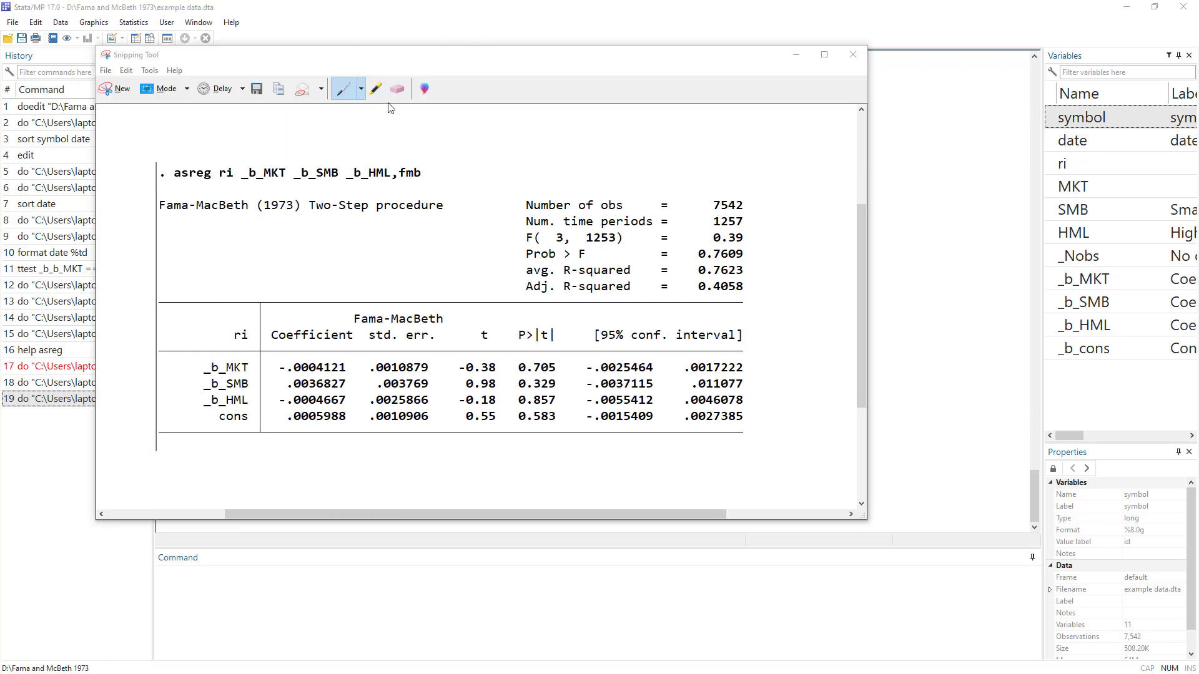
left_click(951, 304)
left_click_drag(1028, 472, 1028, 305)
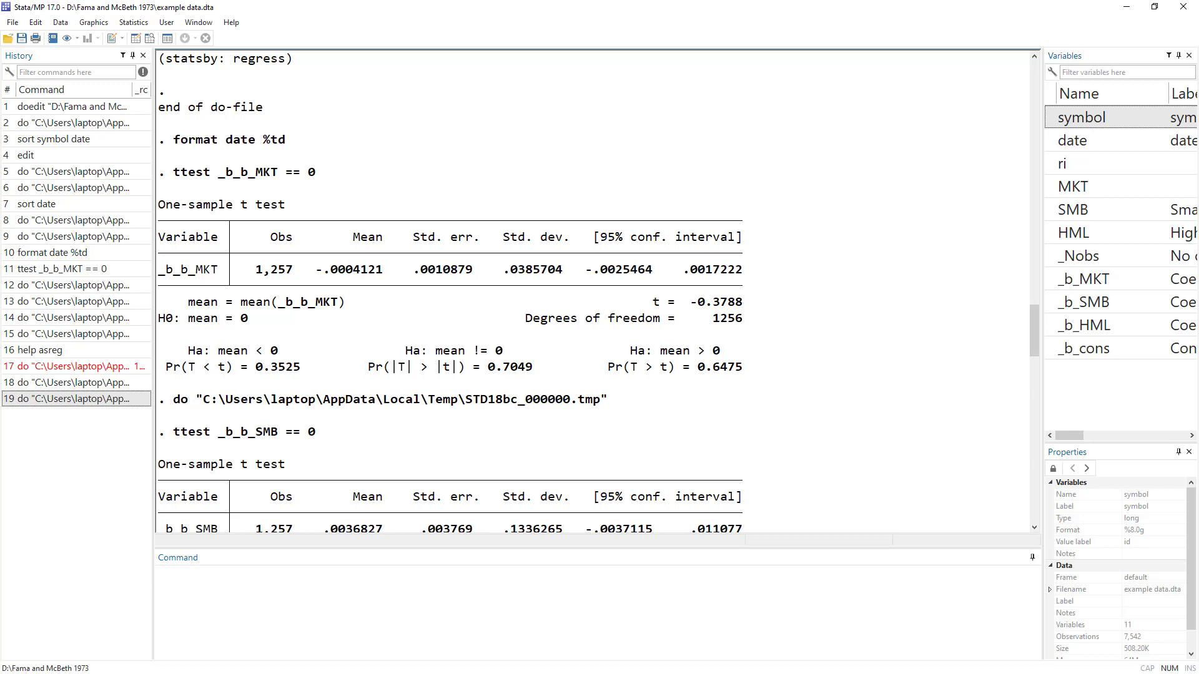
key("alt+Tab")
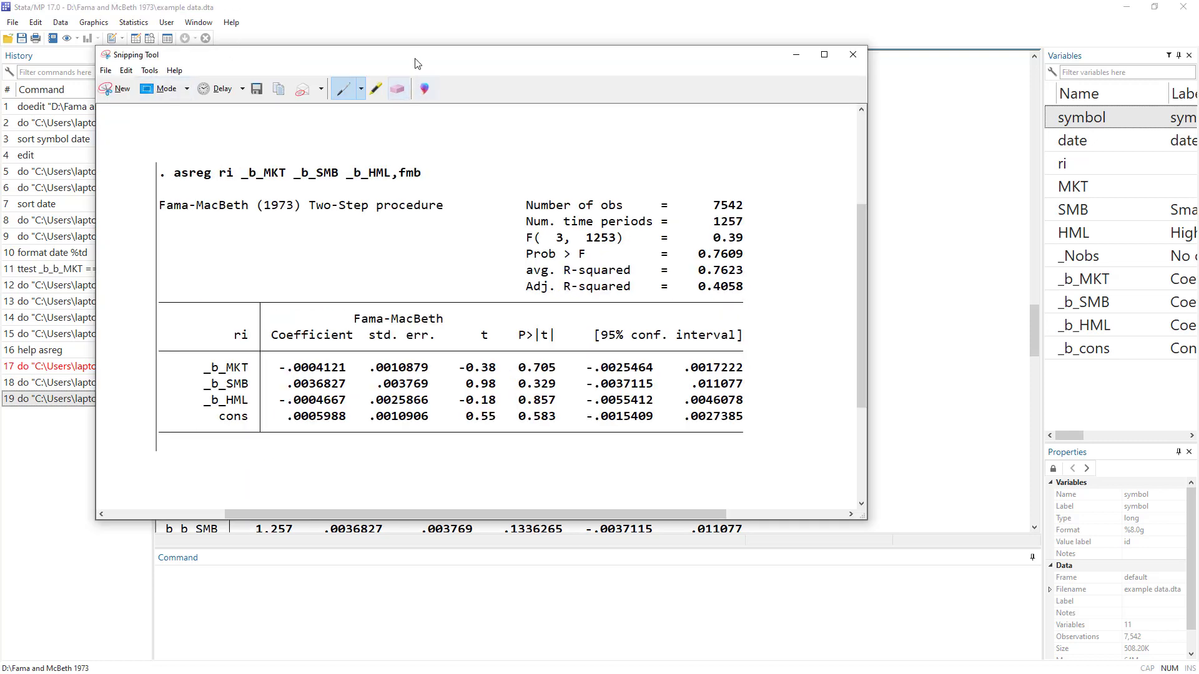
left_click_drag(419, 55, 868, 47)
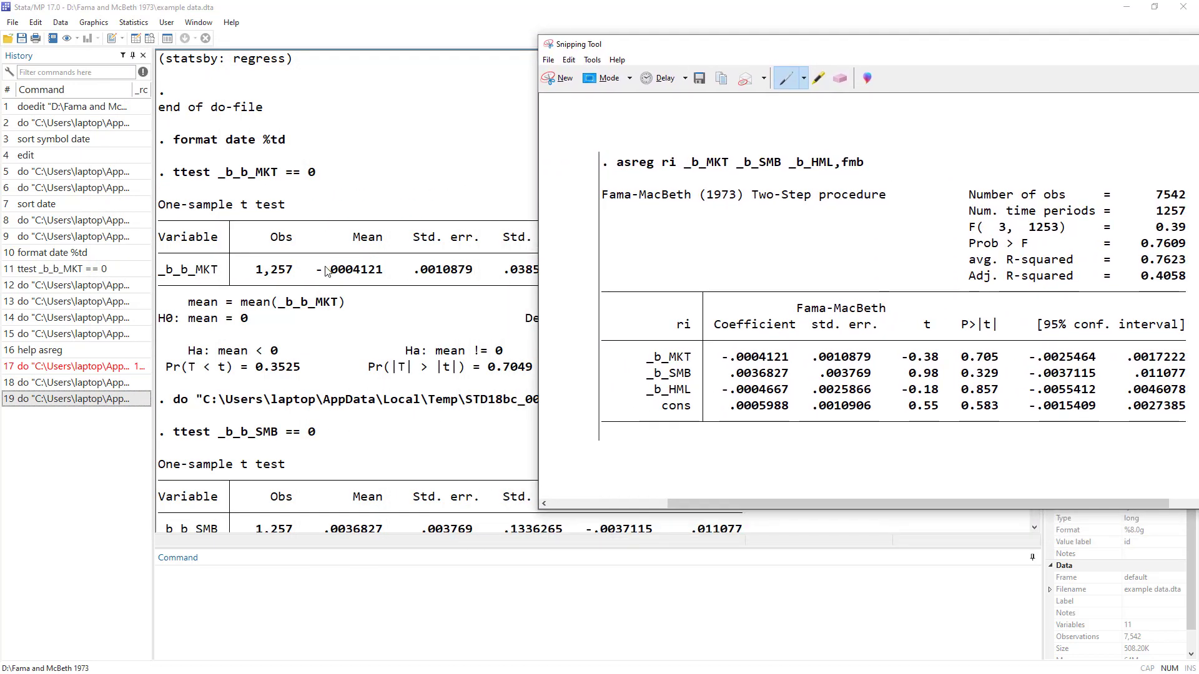
Underline the _b_MKT coefficient, standard error, t value and p-value on the snip for comparison with the manual t test.
left_click_drag(728, 360, 789, 357)
left_click_drag(823, 364, 891, 369)
left_click_drag(792, 45, 562, 379)
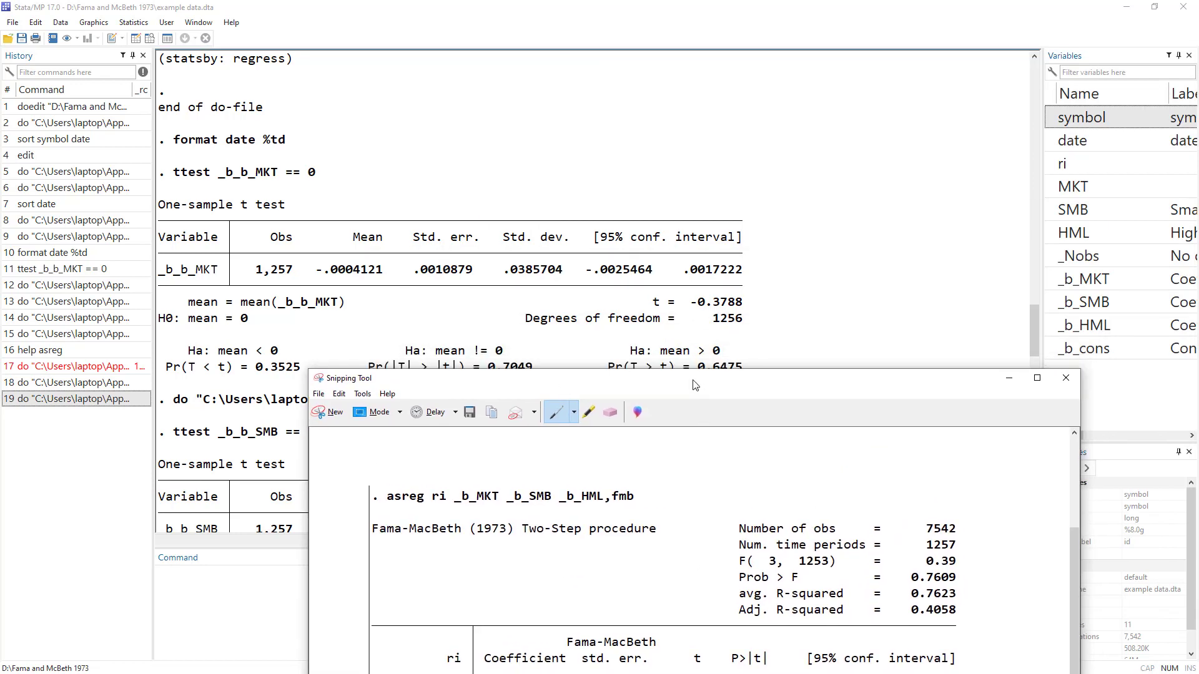
left_click_drag(695, 375, 802, 85)
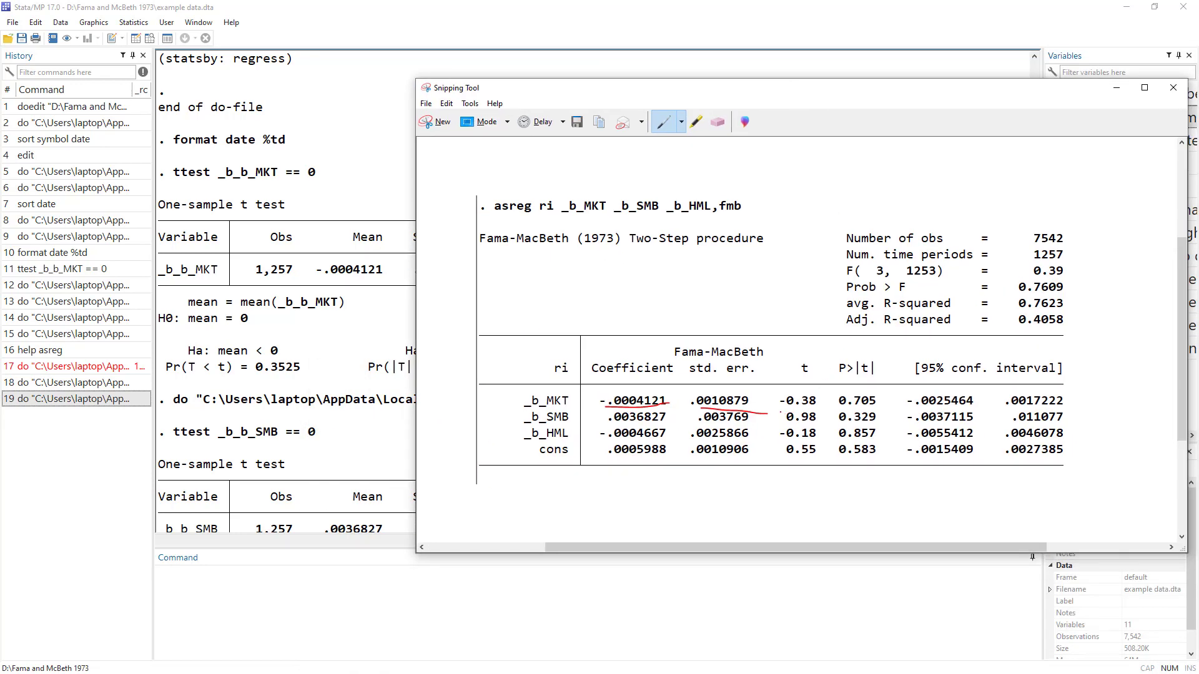
left_click_drag(779, 410, 803, 409)
left_click_drag(737, 95, 891, 103)
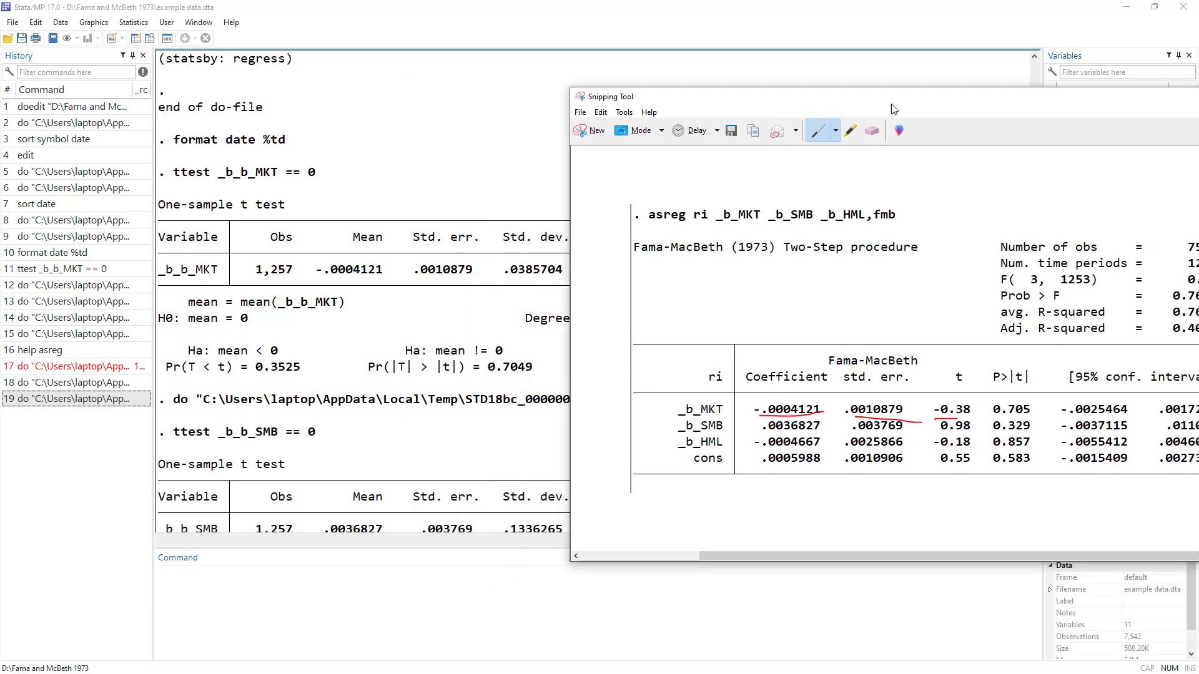
left_click_drag(995, 418, 1032, 415)
Compare the manual ttest results for _b_b_SMB and _b_b_HML with the matching rows of the captured asreg output.
scroll(491, 450, "down", 3)
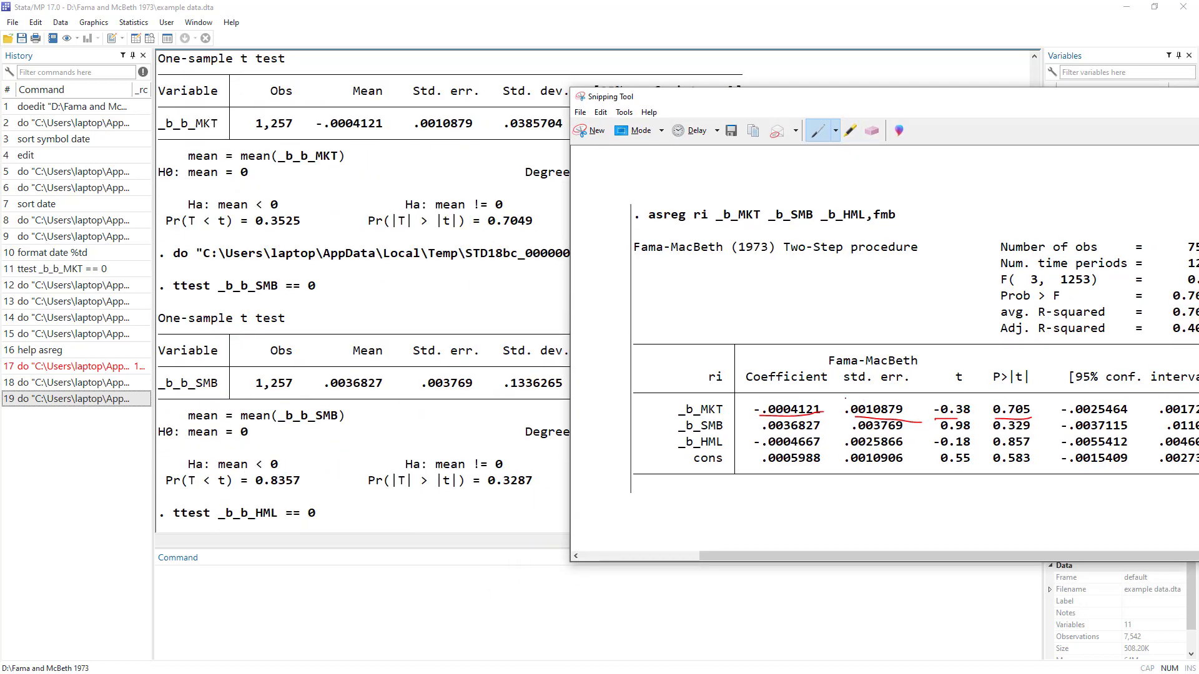
scroll(462, 406, "down", 4)
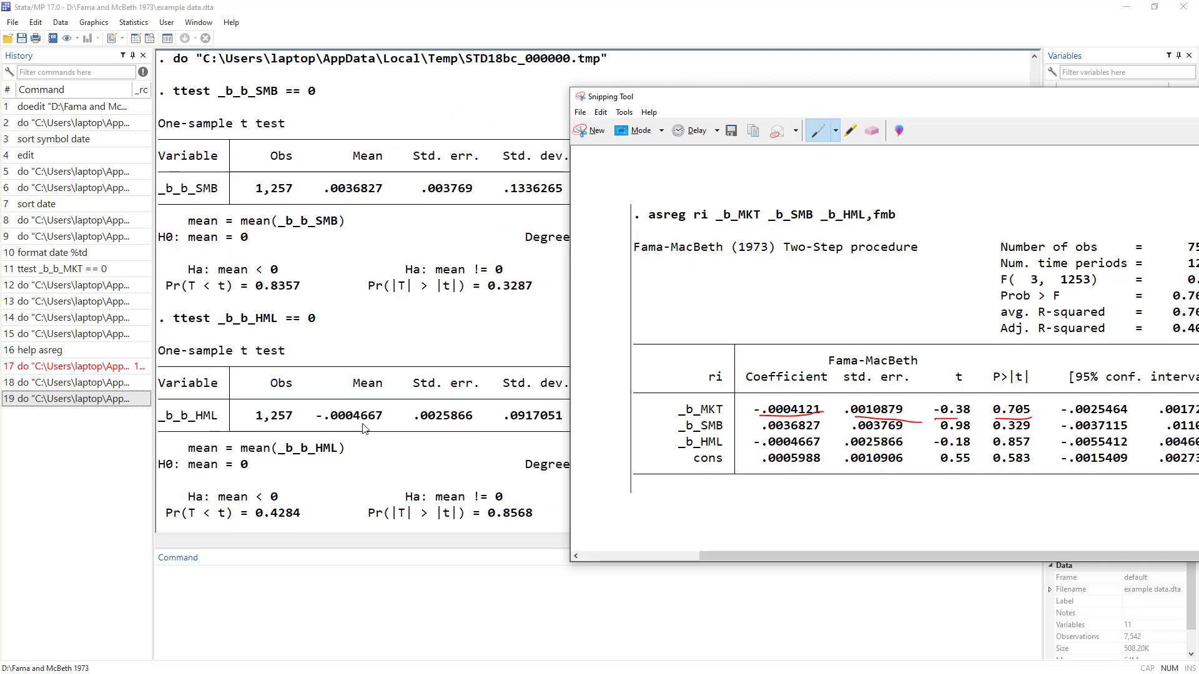
scroll(461, 477, "down", 15)
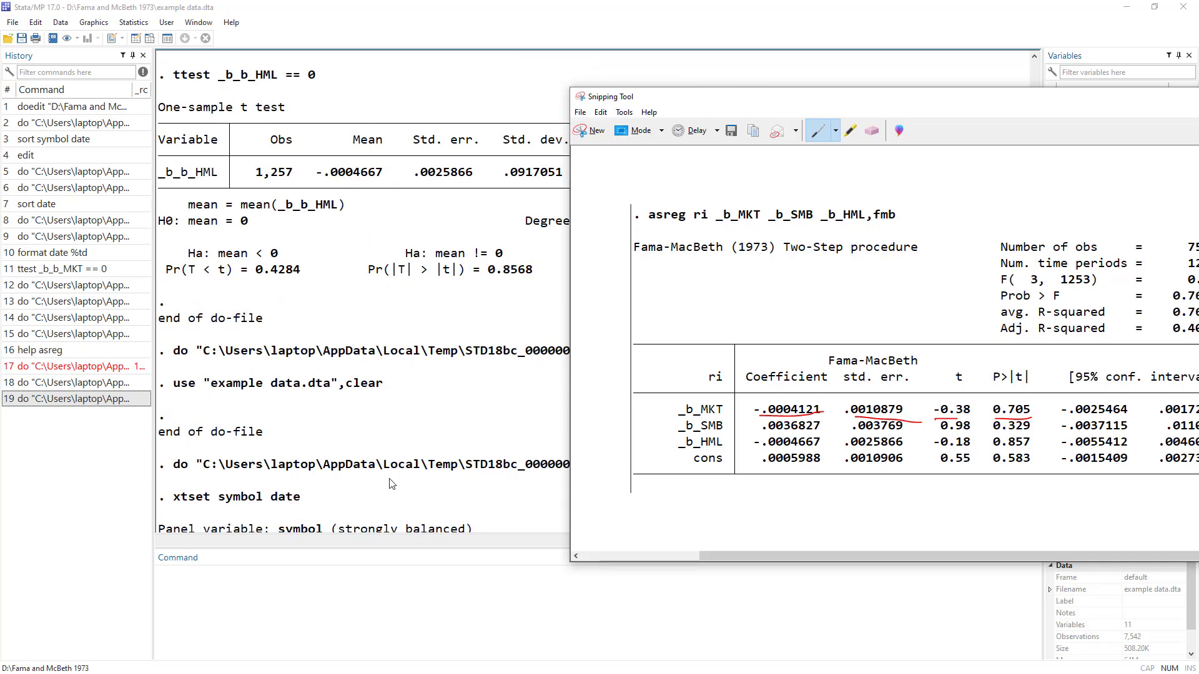
scroll(393, 464, "down", 6)
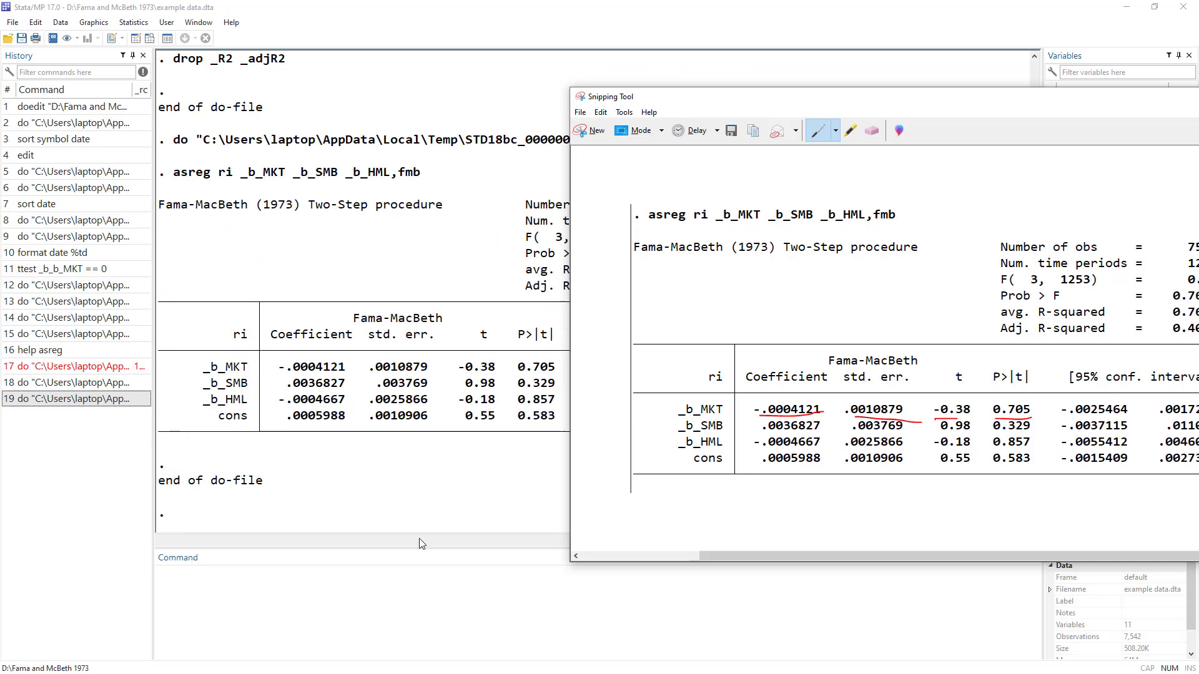
left_click(468, 607)
Examine the do-file's Save results of first stage section against the Step1 and 2 comment and line 56's fmb option.
key("alt+Tab")
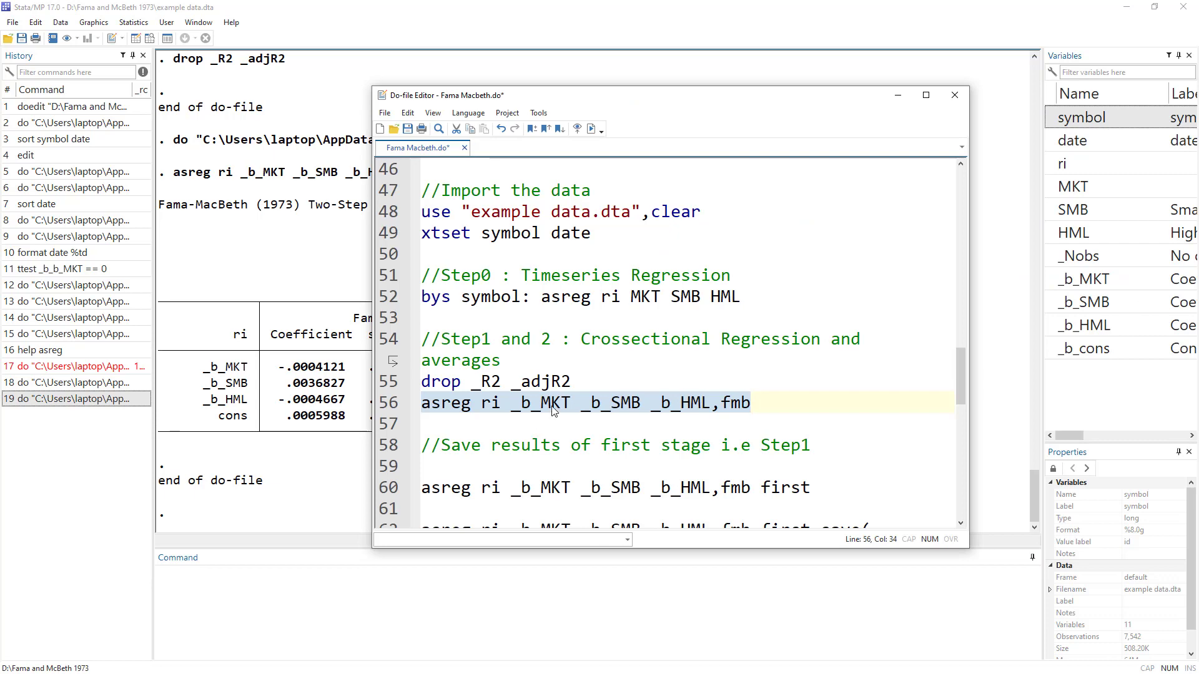
scroll(553, 409, "down", 2)
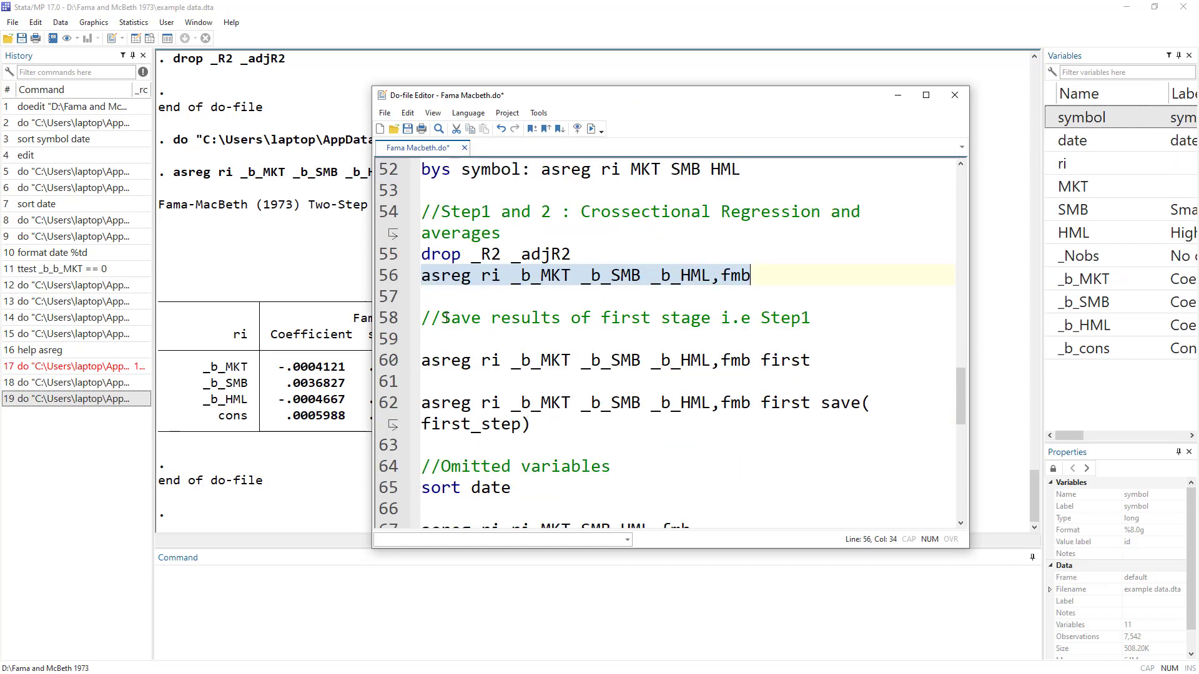
left_click_drag(441, 319, 588, 318)
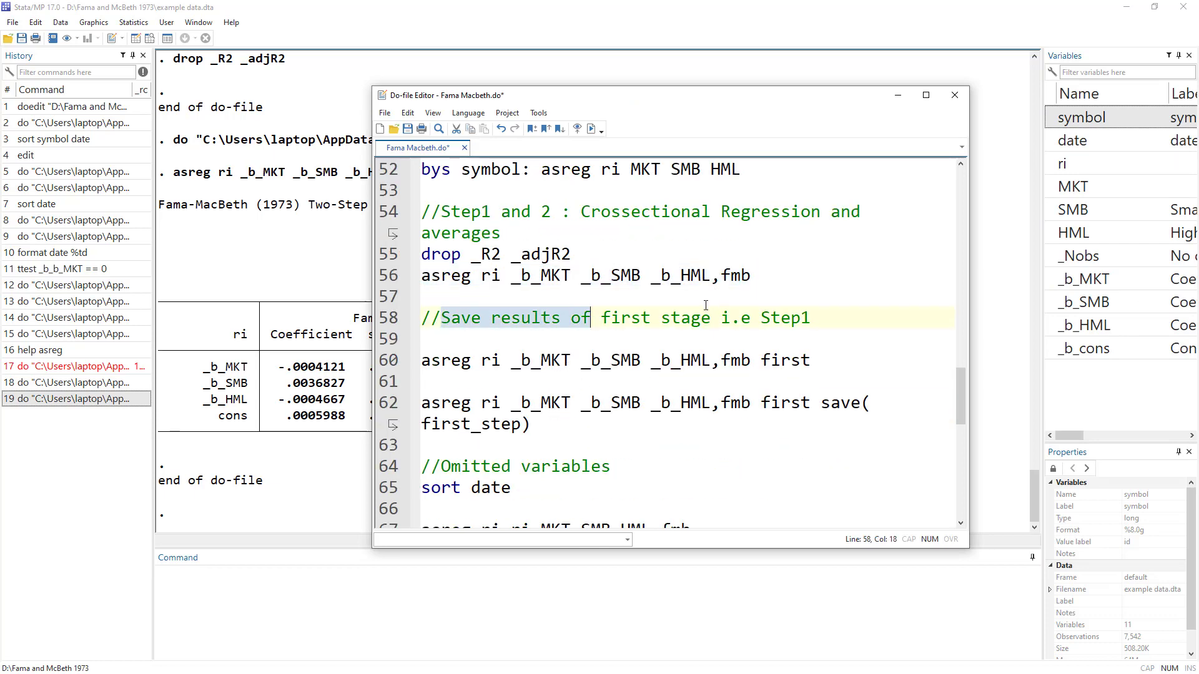
scroll(706, 305, "up", 2)
left_click(453, 342)
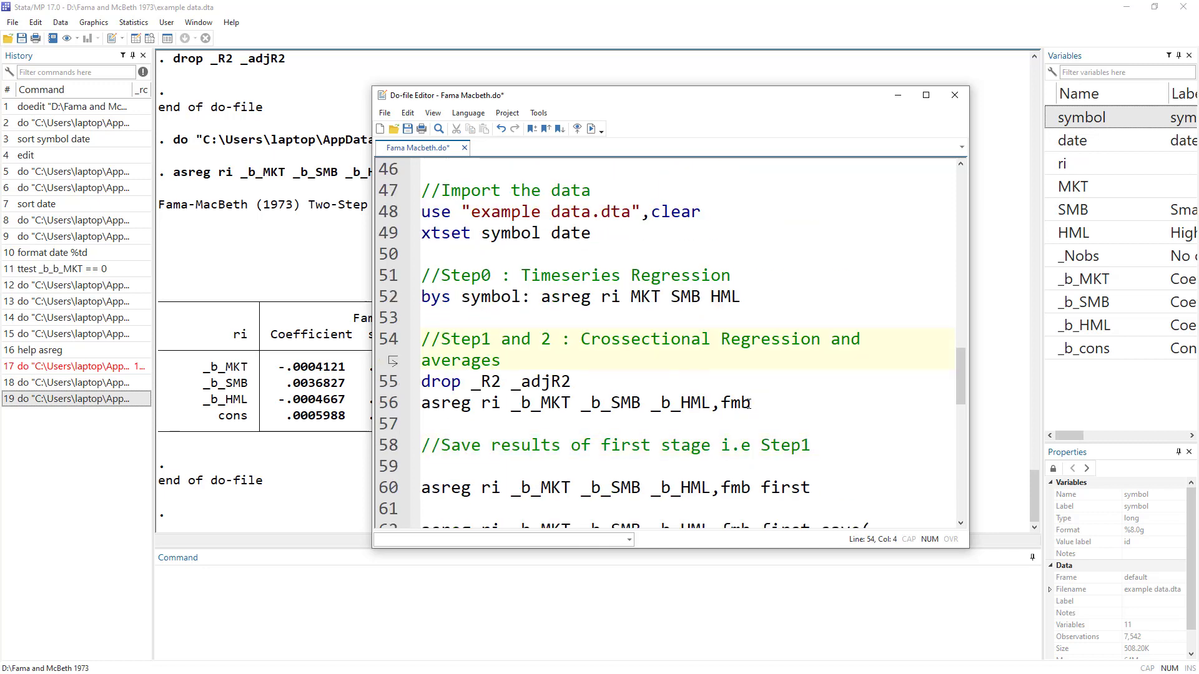
double_click(467, 404)
left_click_drag(786, 402, 724, 406)
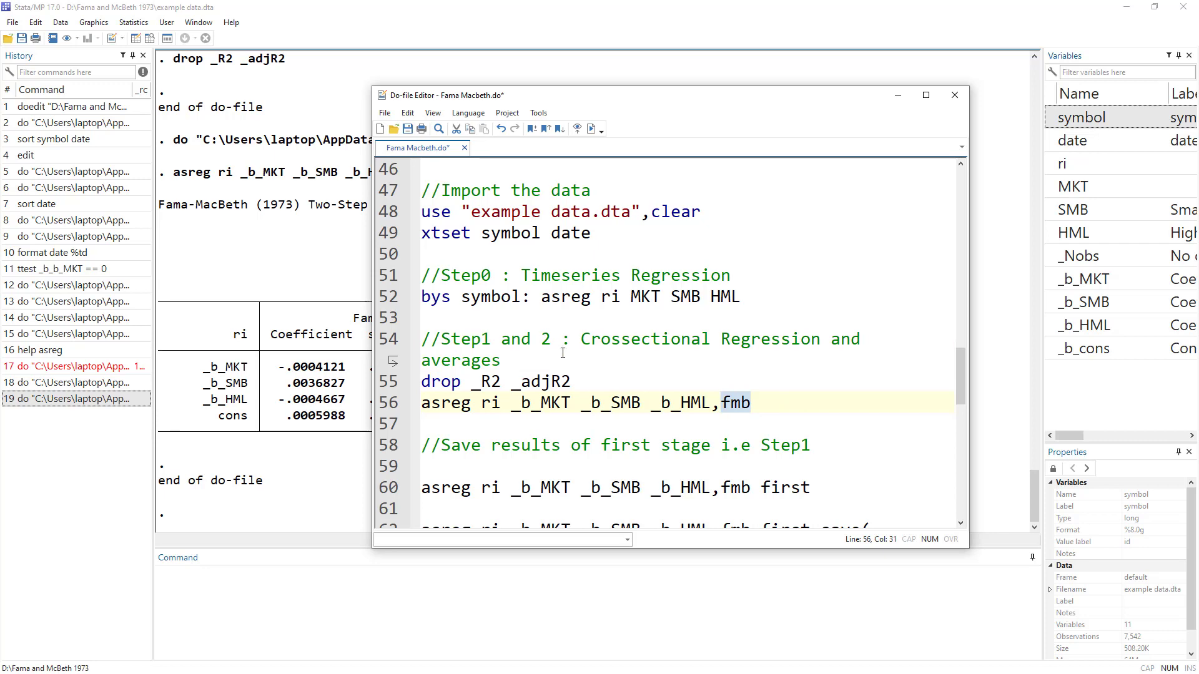
left_click_drag(514, 363, 422, 340)
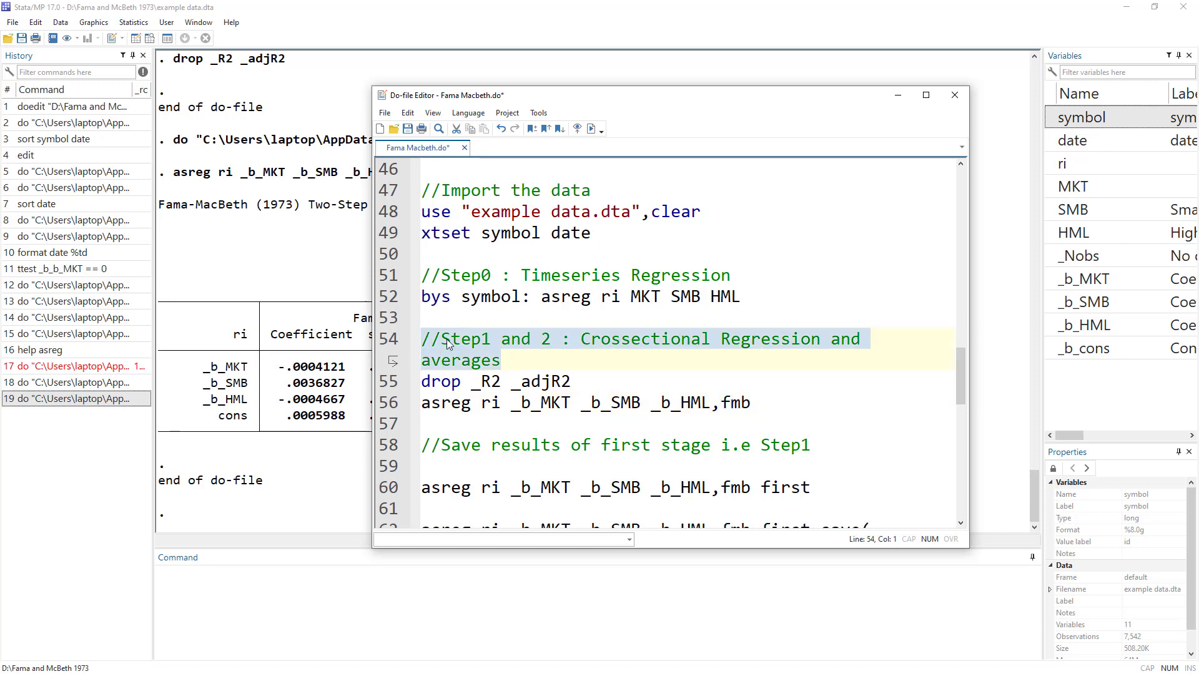
scroll(595, 468, "down", 1)
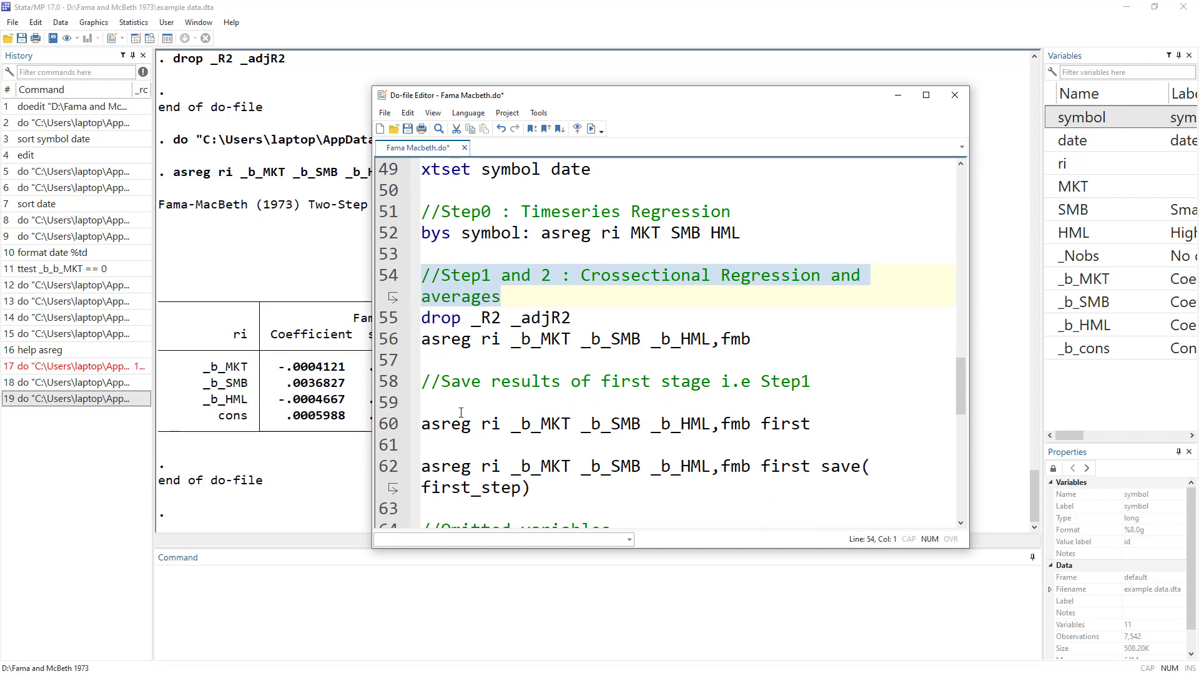
Run line 60, asreg ri _b_MKT _b_SMB _b_HML,fmb first, and review the first-stage results in the output.
double_click(779, 424)
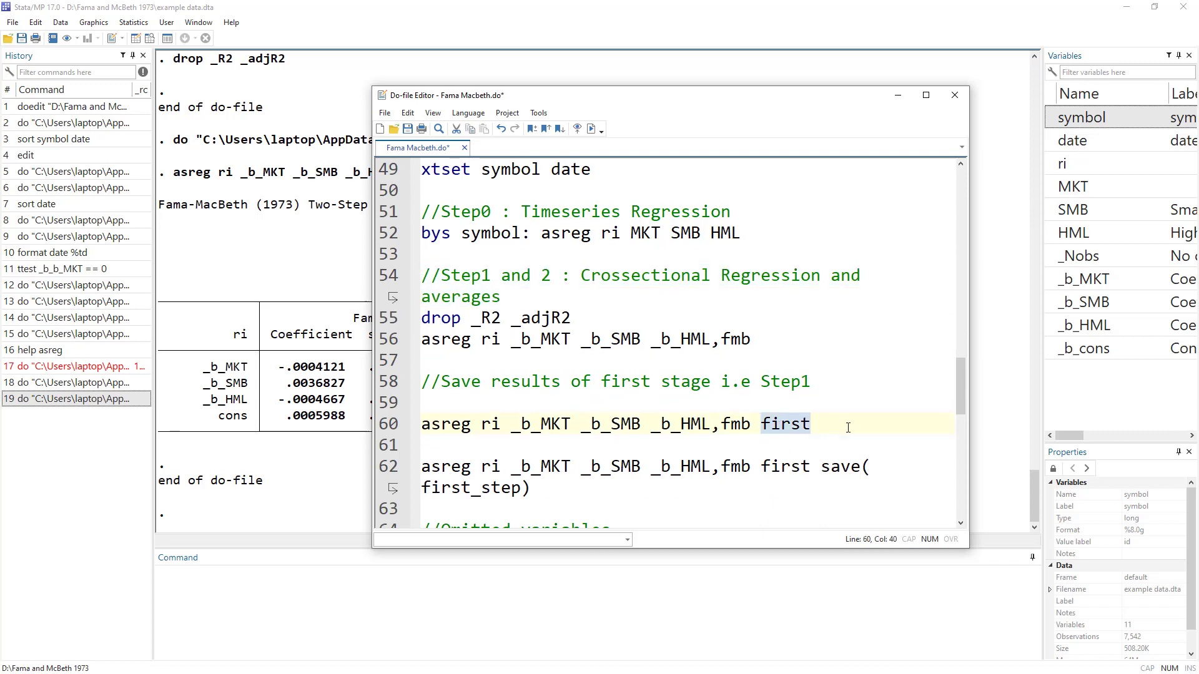
left_click(388, 424)
left_click(590, 129)
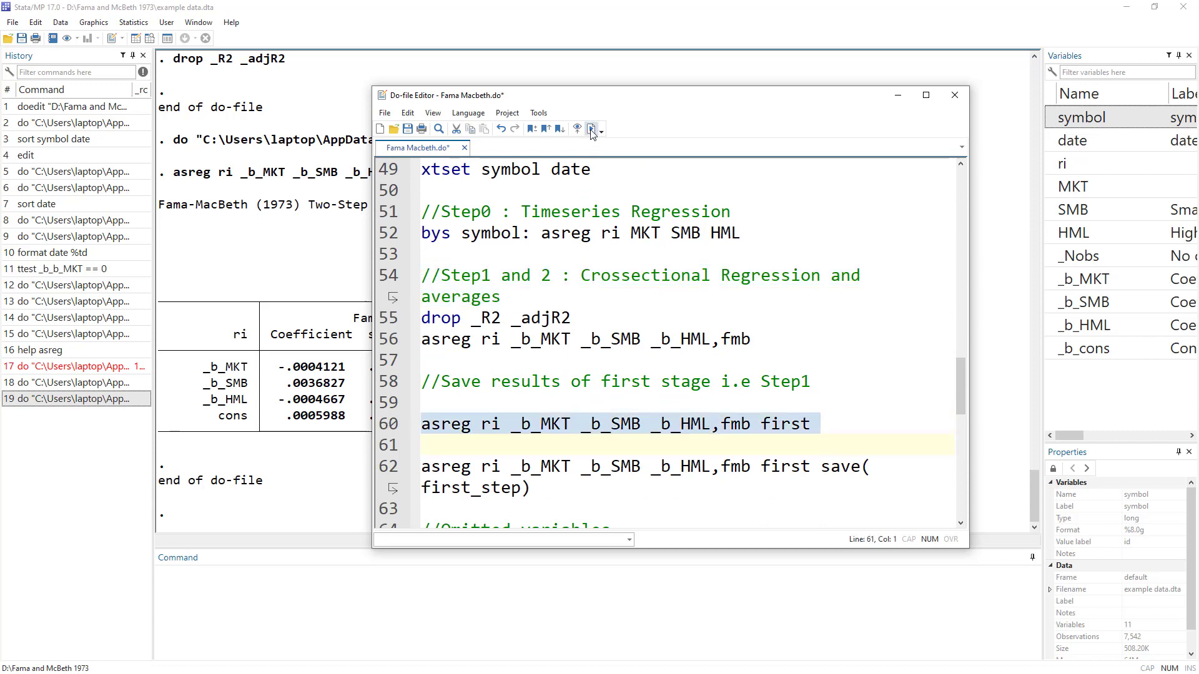
scroll(284, 231, "up", 3)
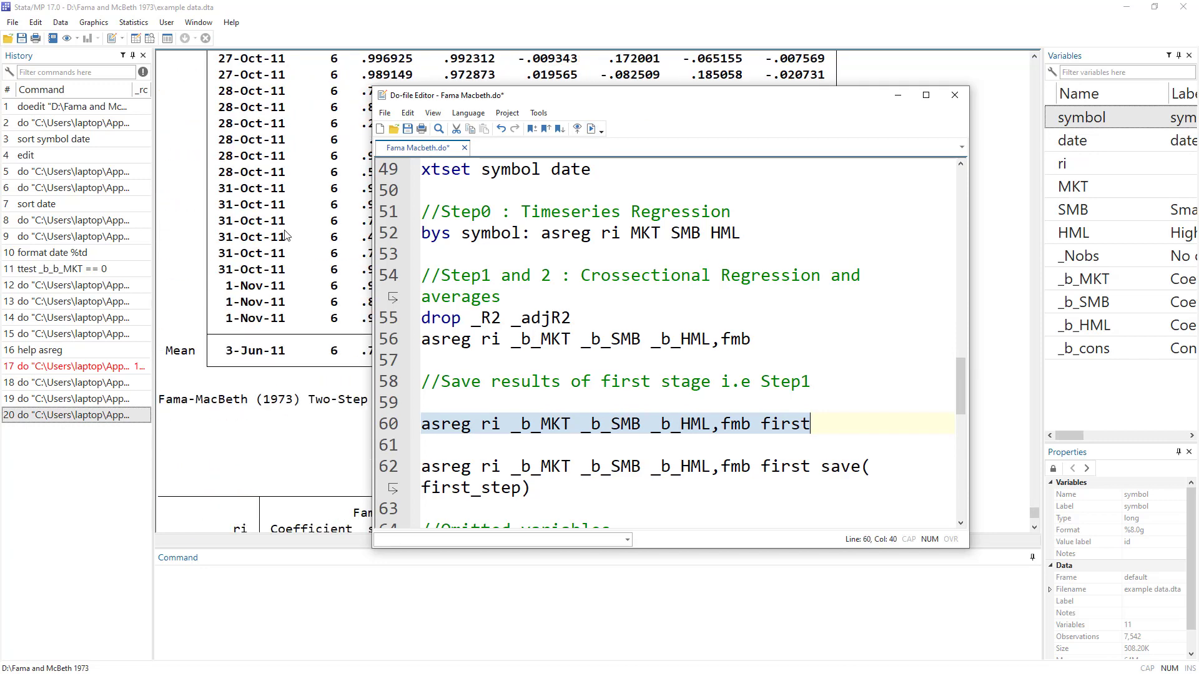
scroll(300, 219, "up", 7)
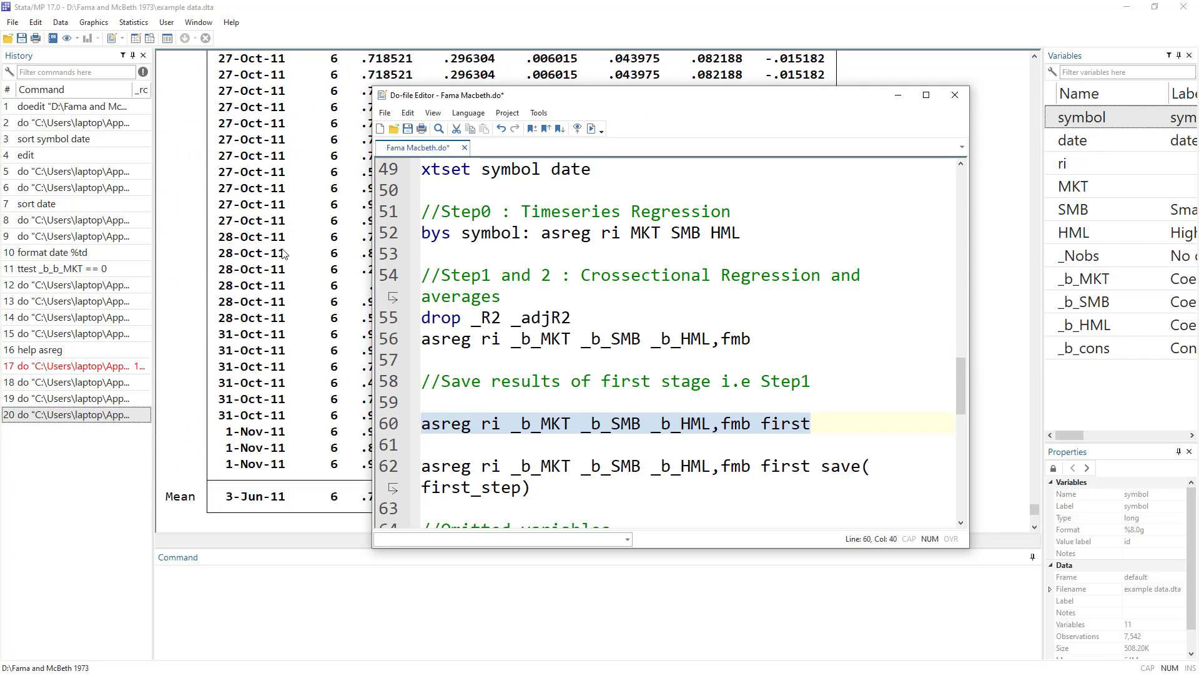
scroll(315, 274, "down", 10)
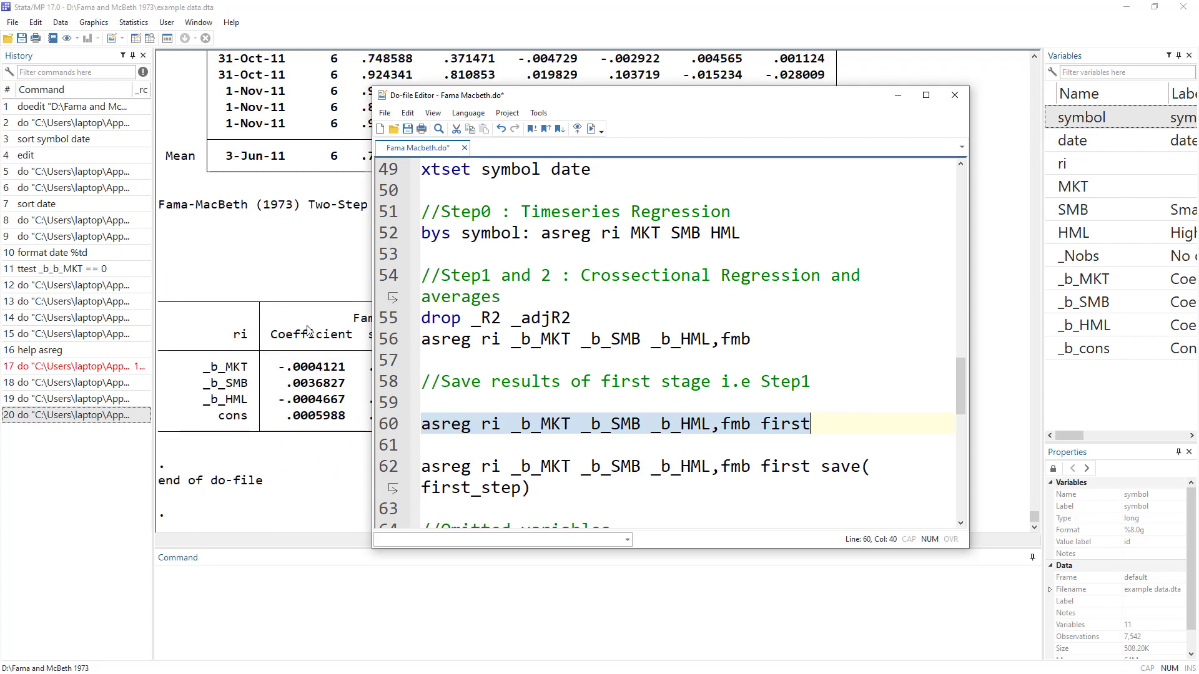
Run line 62, asreg with fmb first save(first_step), to save the first-stage results as first_step.
double_click(845, 470)
triple_click(461, 493)
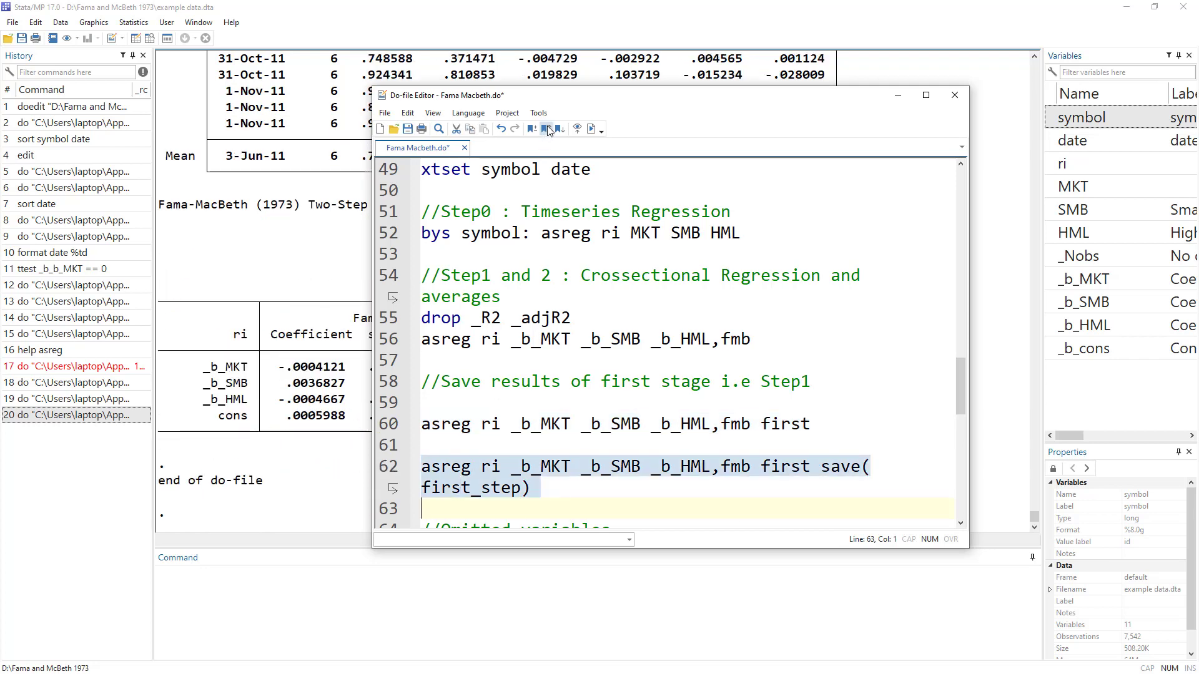
left_click(591, 128)
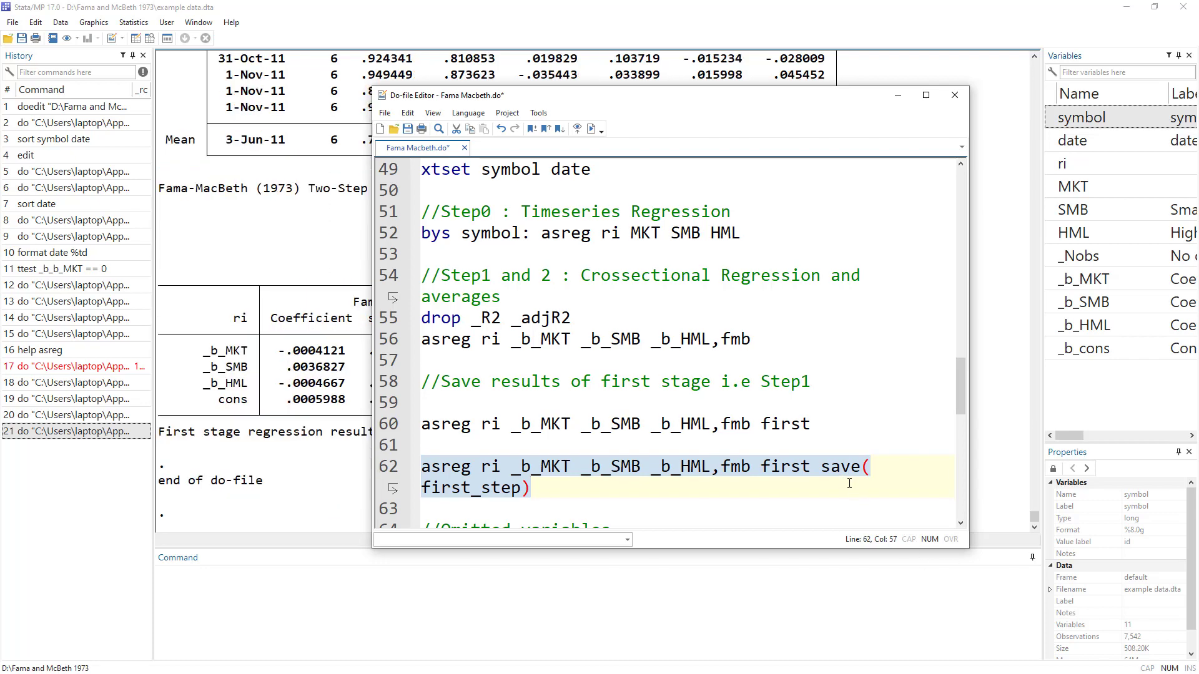
Run the sort date command on line 65 in the do-file's Omitted variables section.
scroll(618, 452, "down", 1)
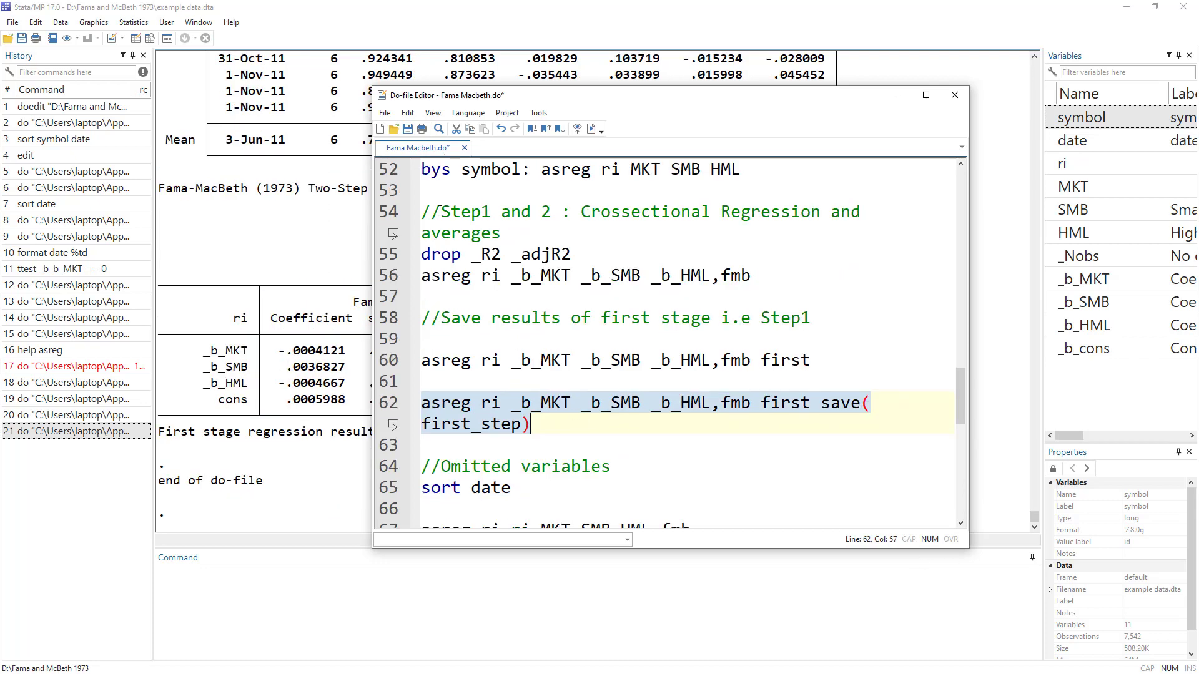
left_click_drag(440, 211, 492, 212)
scroll(550, 389, "down", 1)
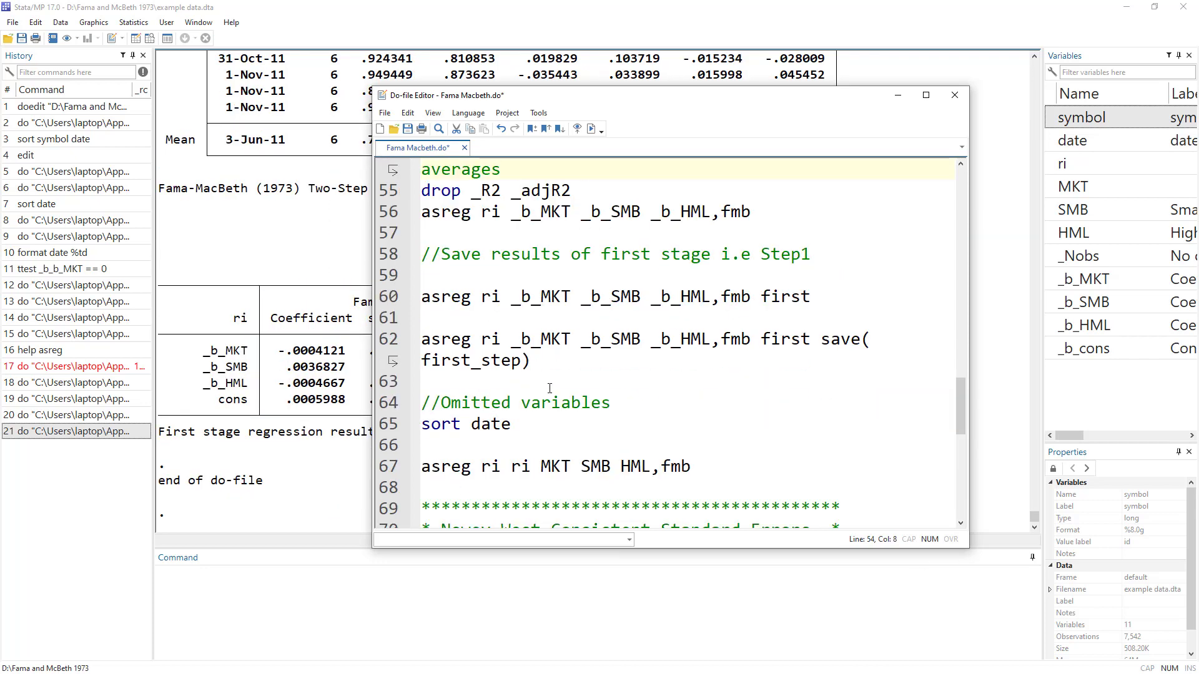
scroll(553, 396, "down", 1)
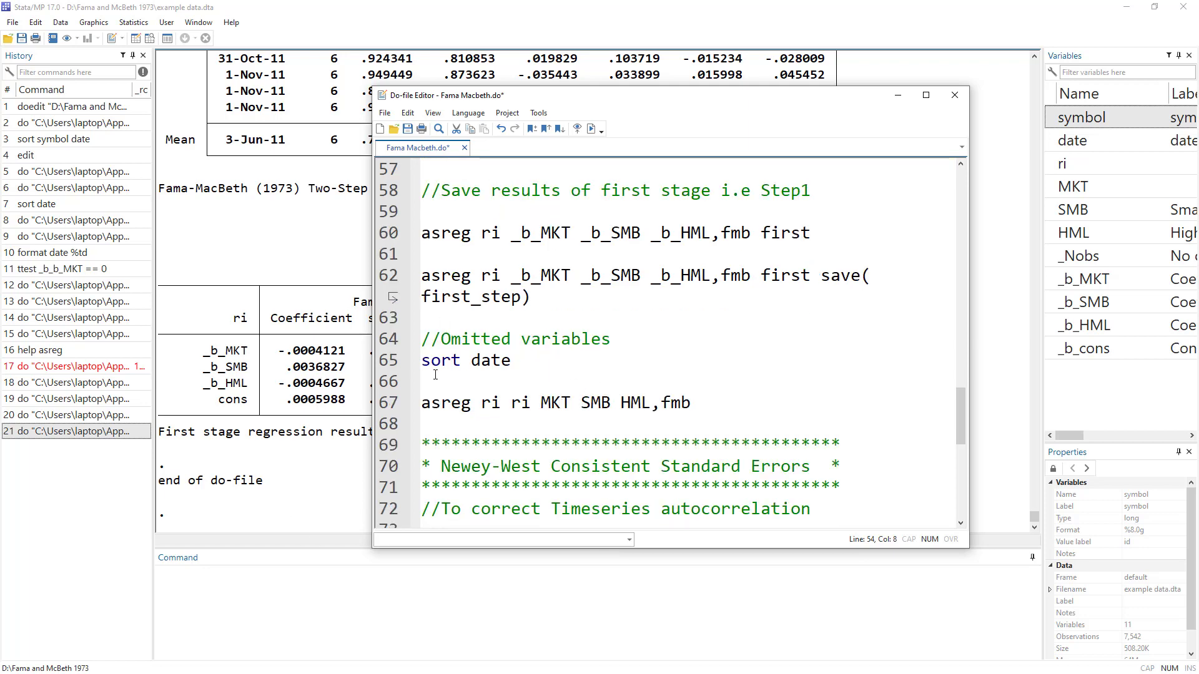
left_click(385, 366)
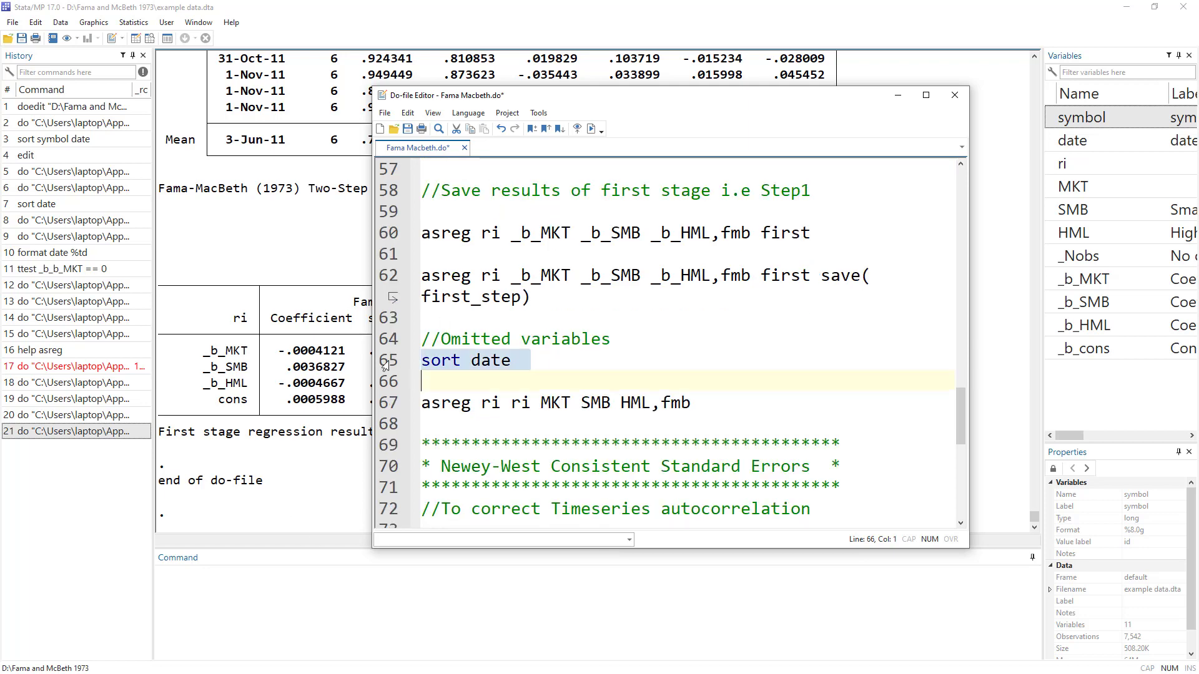
left_click(591, 129)
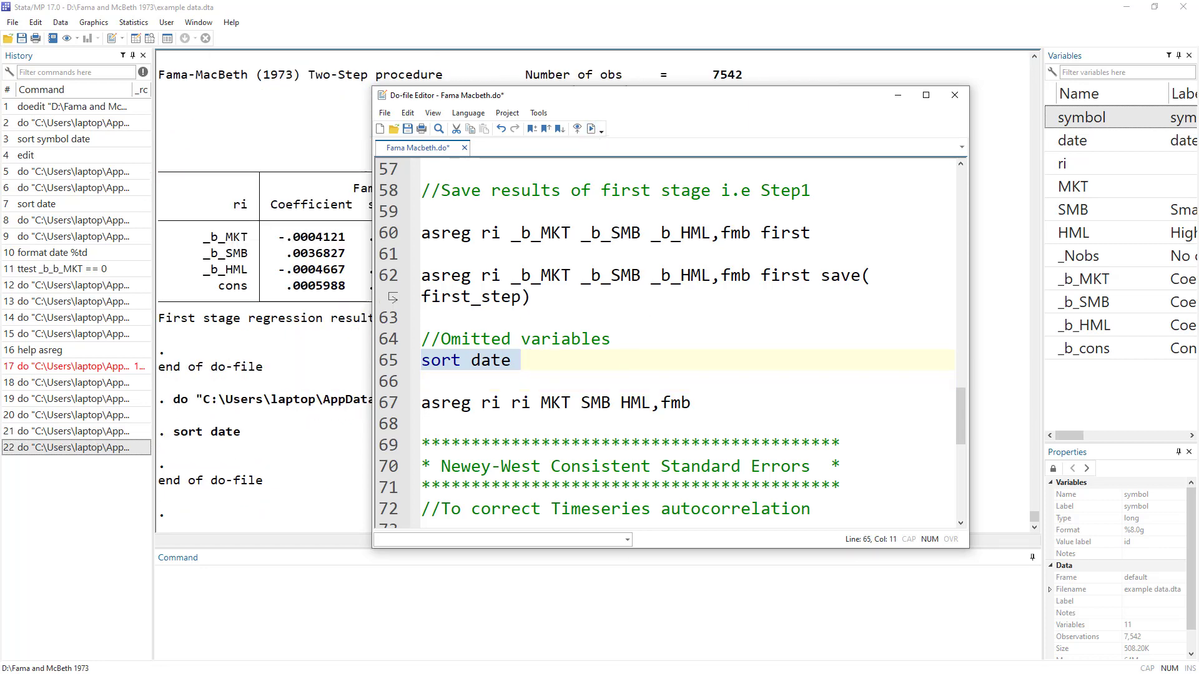
Remove the duplicate ri from line 67 so the command reads asreg ri MKT SMB HML,fmb.
double_click(519, 404)
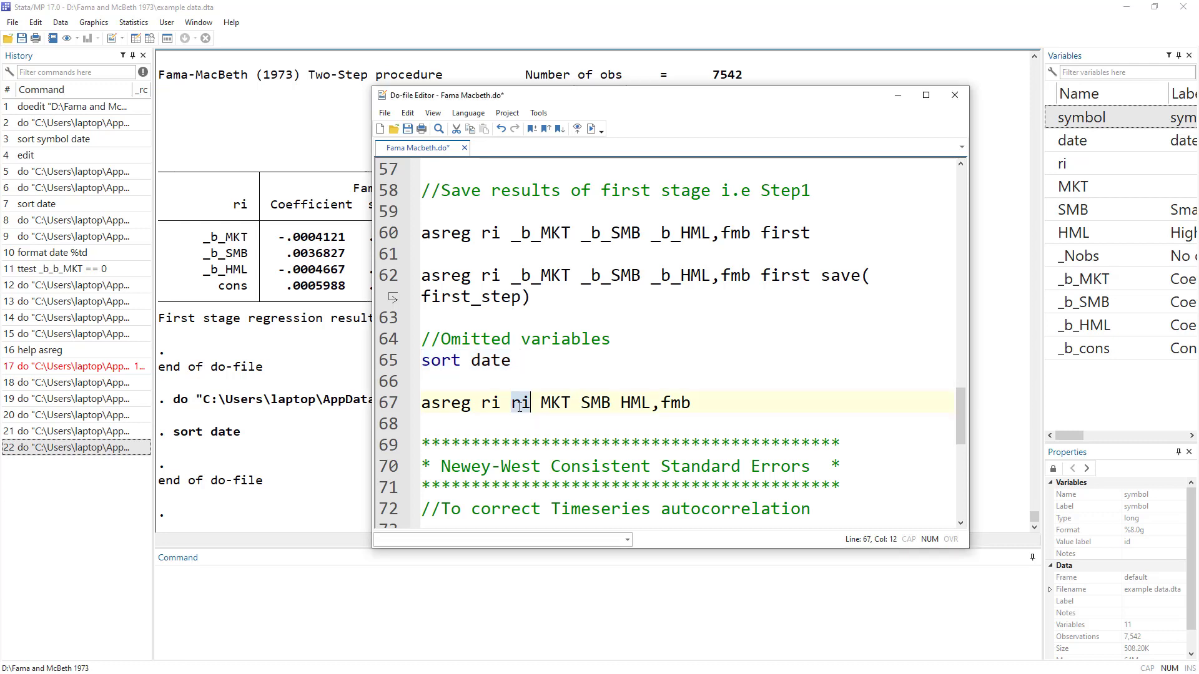
key("BackSpace")
key("BackSpace")
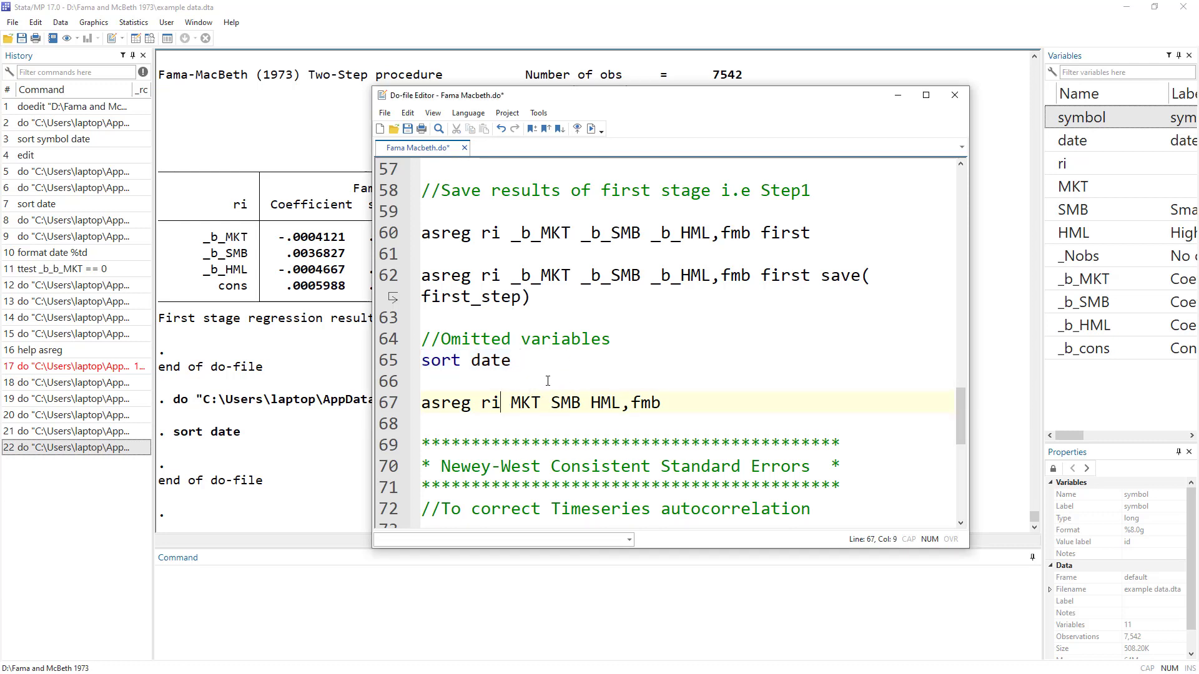
Review the Step0 time-series regression and the _b_ regressors used with fmb on line 56.
scroll(555, 360, "up", 5)
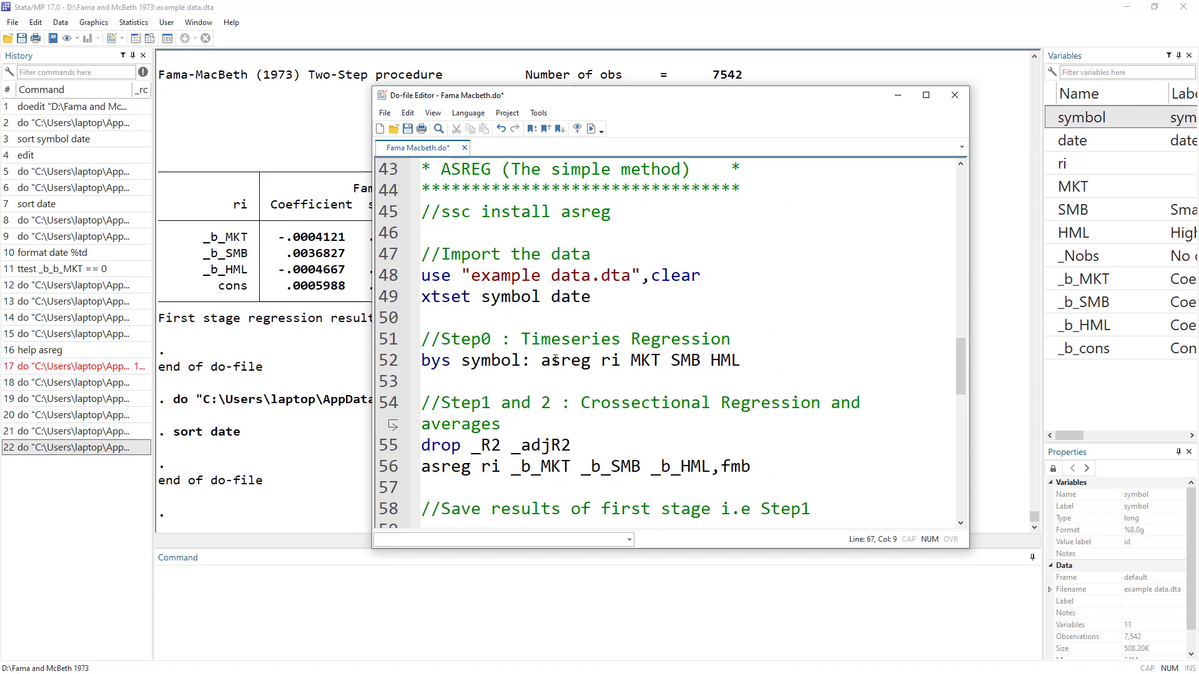
left_click_drag(761, 366, 420, 339)
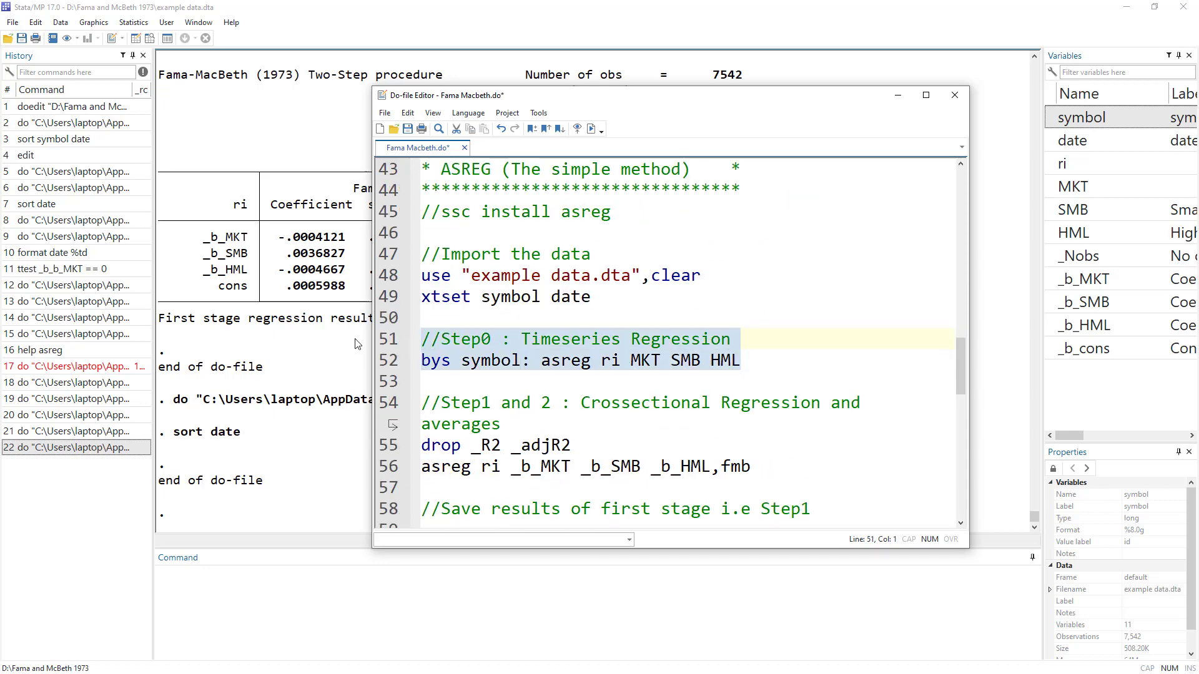
scroll(511, 390, "down", 3)
left_click_drag(511, 276, 765, 276)
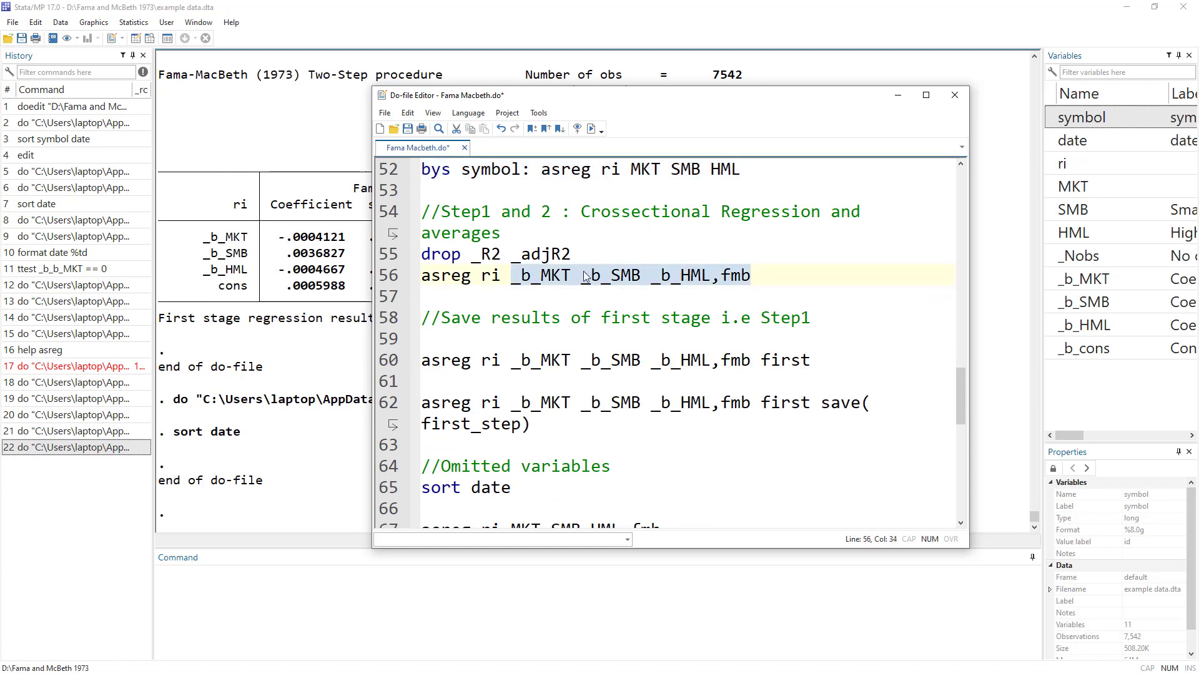
left_click(746, 280)
scroll(577, 390, "down", 2)
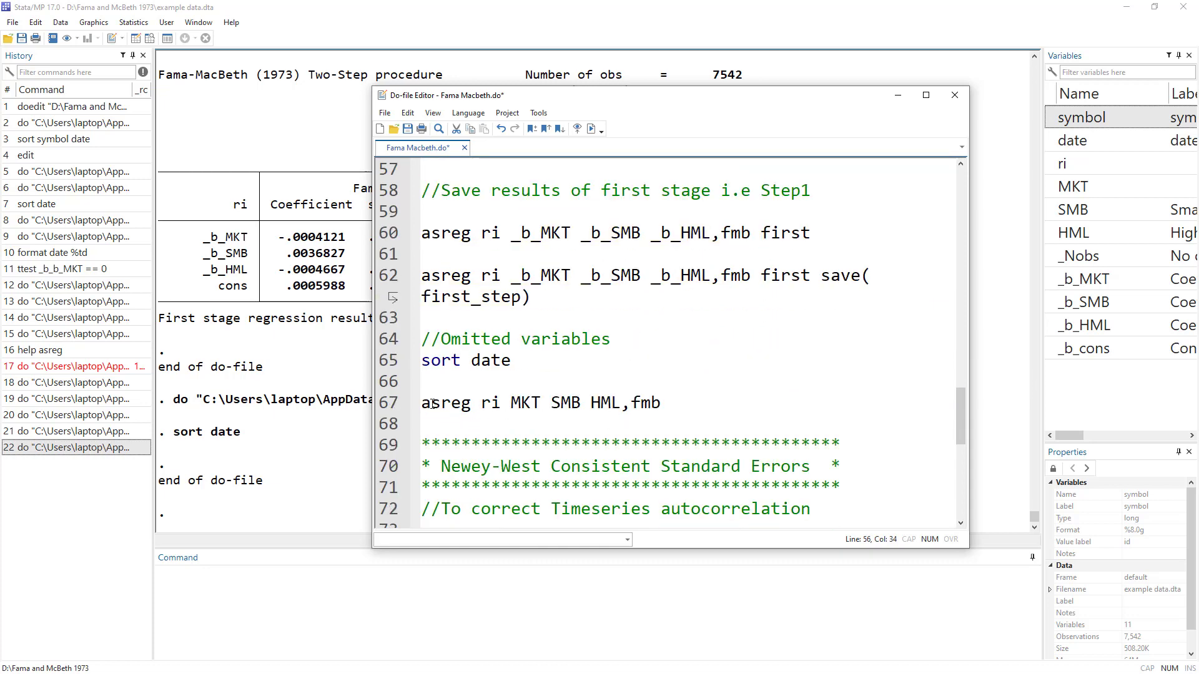
Try to run line 67, asreg ri MKT SMB HML,fmb, with the raw factors as regressors.
left_click_drag(423, 404, 501, 403)
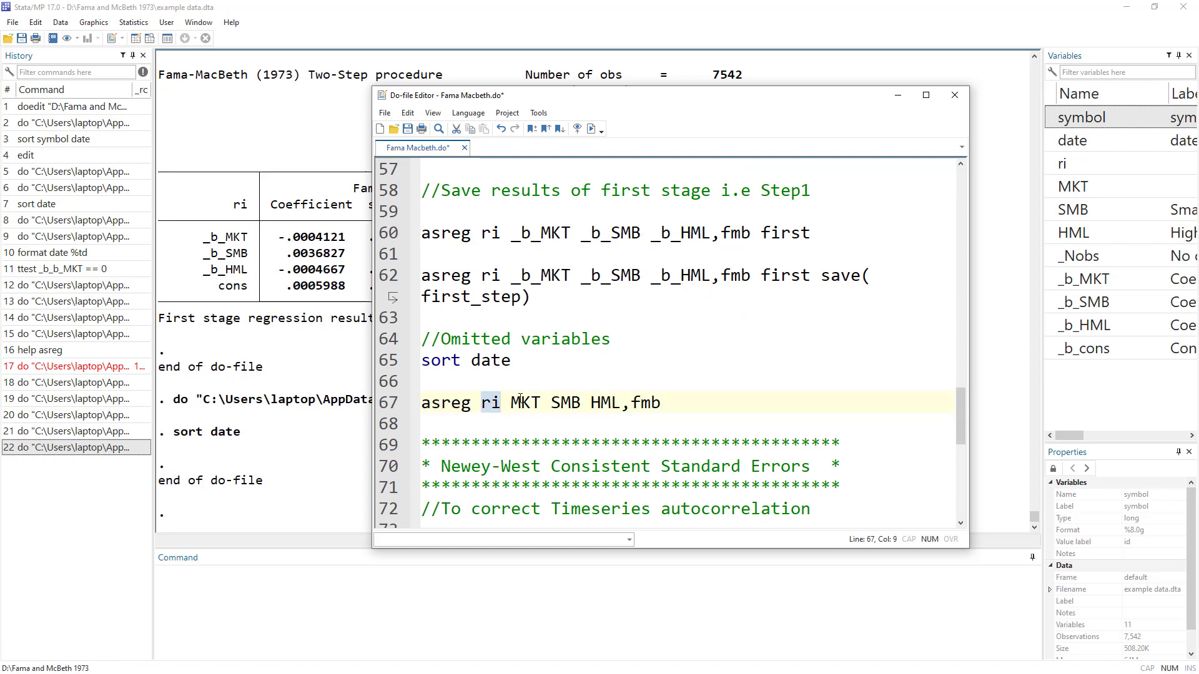
left_click_drag(511, 403, 660, 406)
left_click(393, 406)
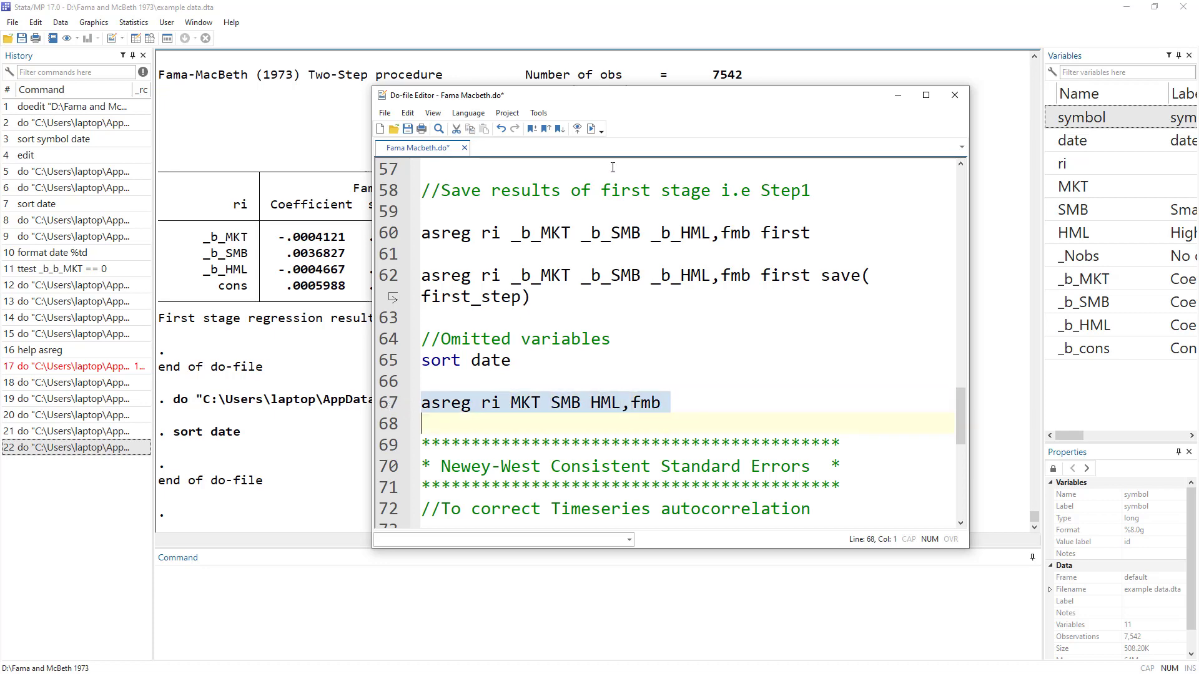
left_click(592, 128)
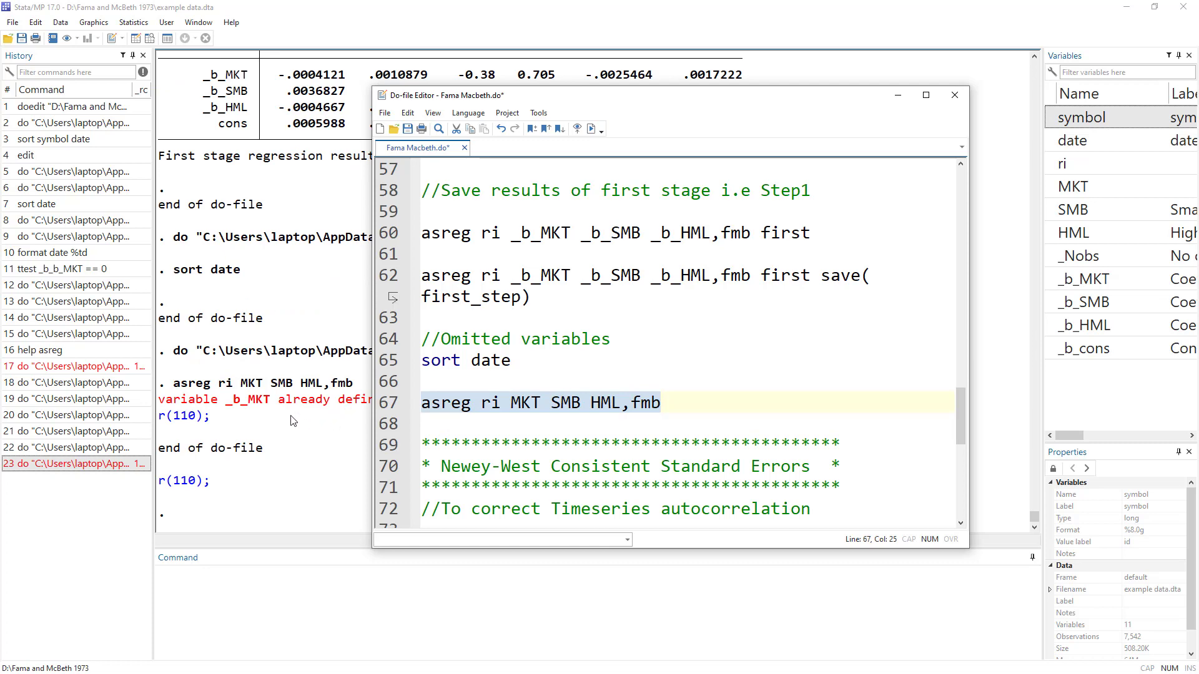
Drop the variables _Nobs, _b_MKT, _b_SMB, _b_HML and _b_cons from the dataset.
left_click(602, 620)
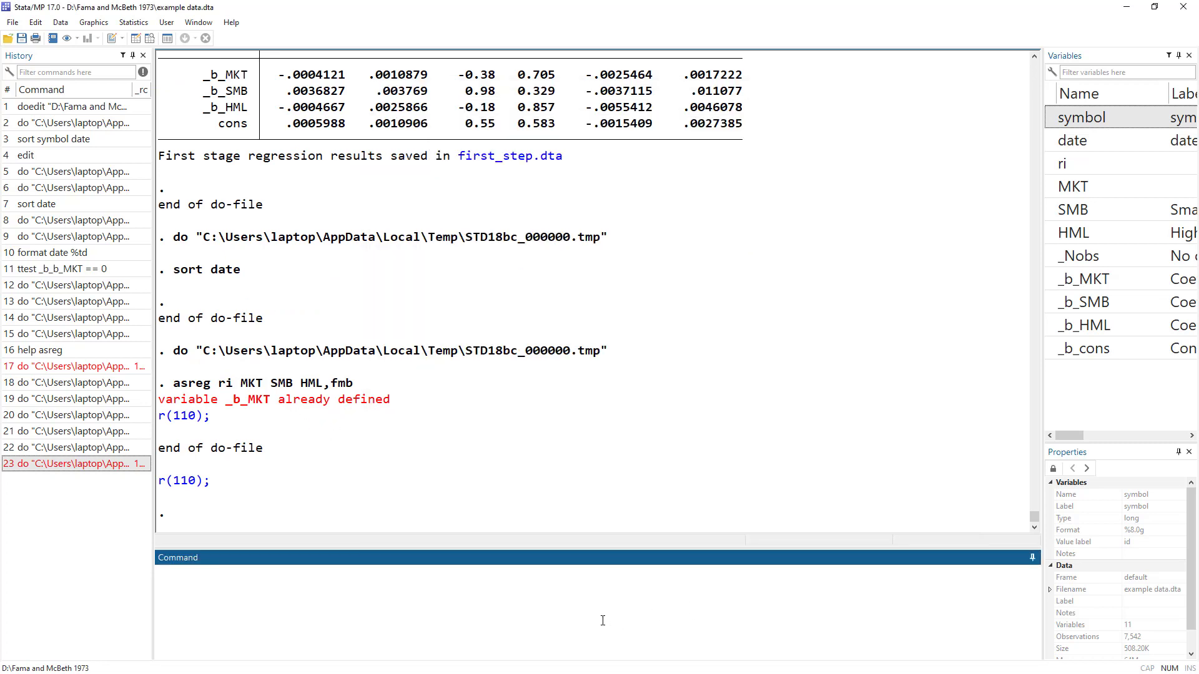
type("drop")
left_click(1093, 258)
left_click(1082, 351, "shift")
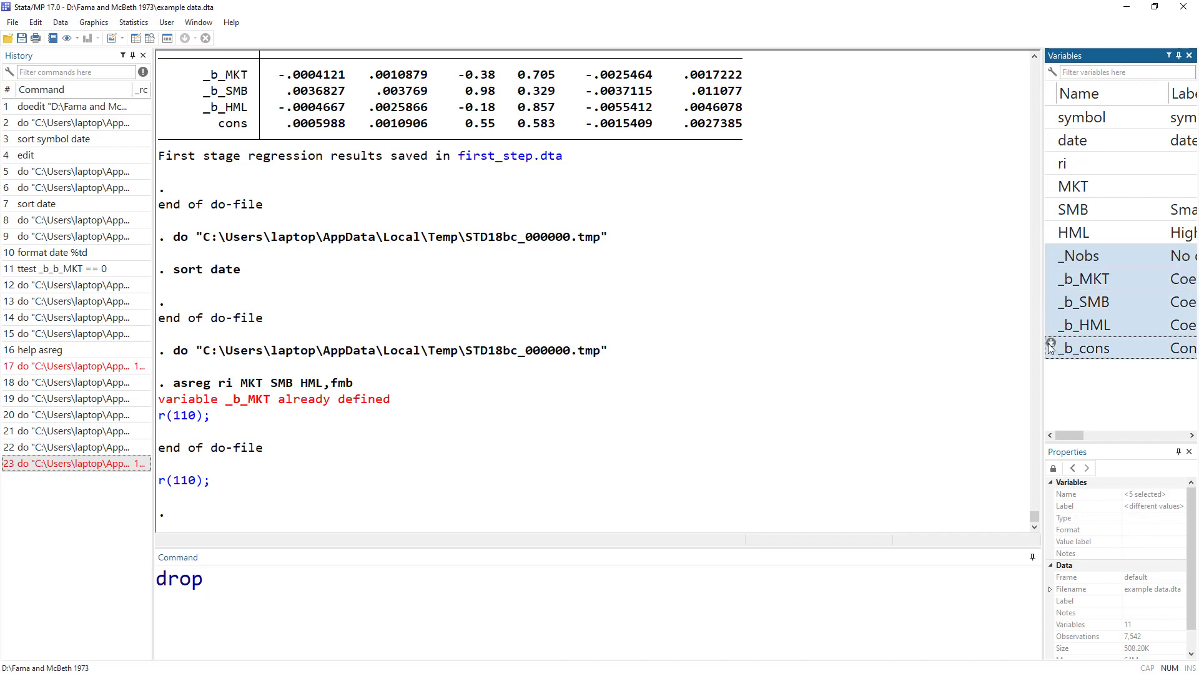
left_click(1051, 344)
key("Return")
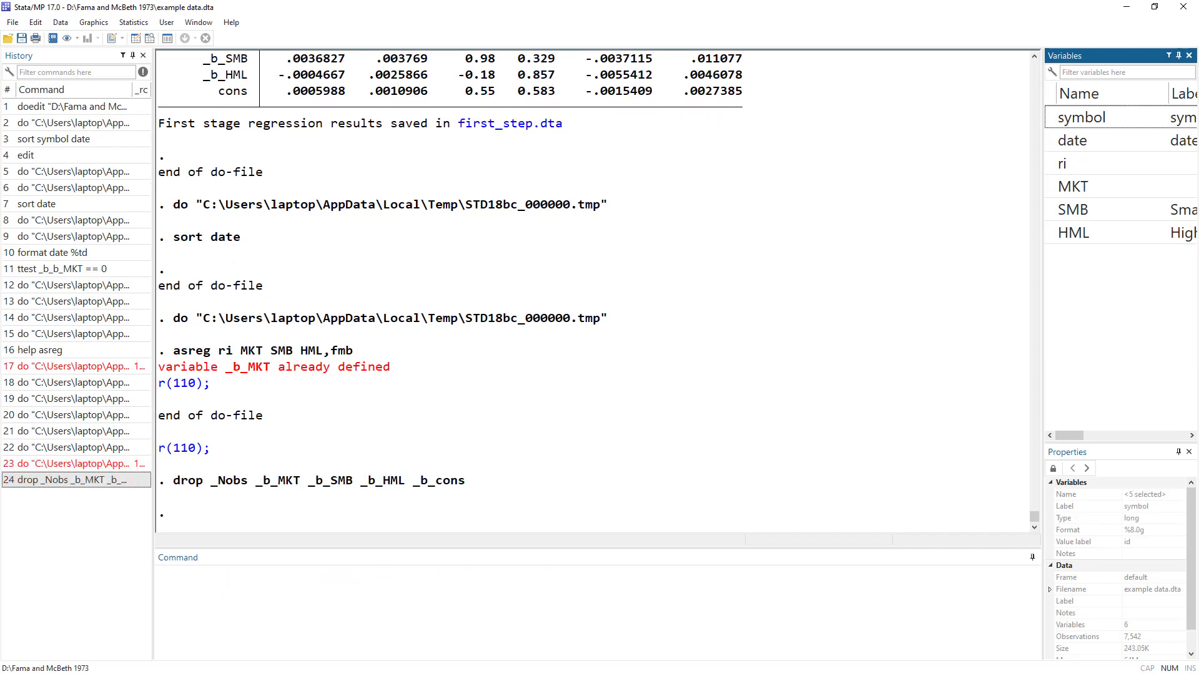
Rerun line 67, asreg ri MKT SMB HML,fmb, and inspect the MKT, SMB and HML rows of its output.
key("alt+Tab")
left_click(591, 129)
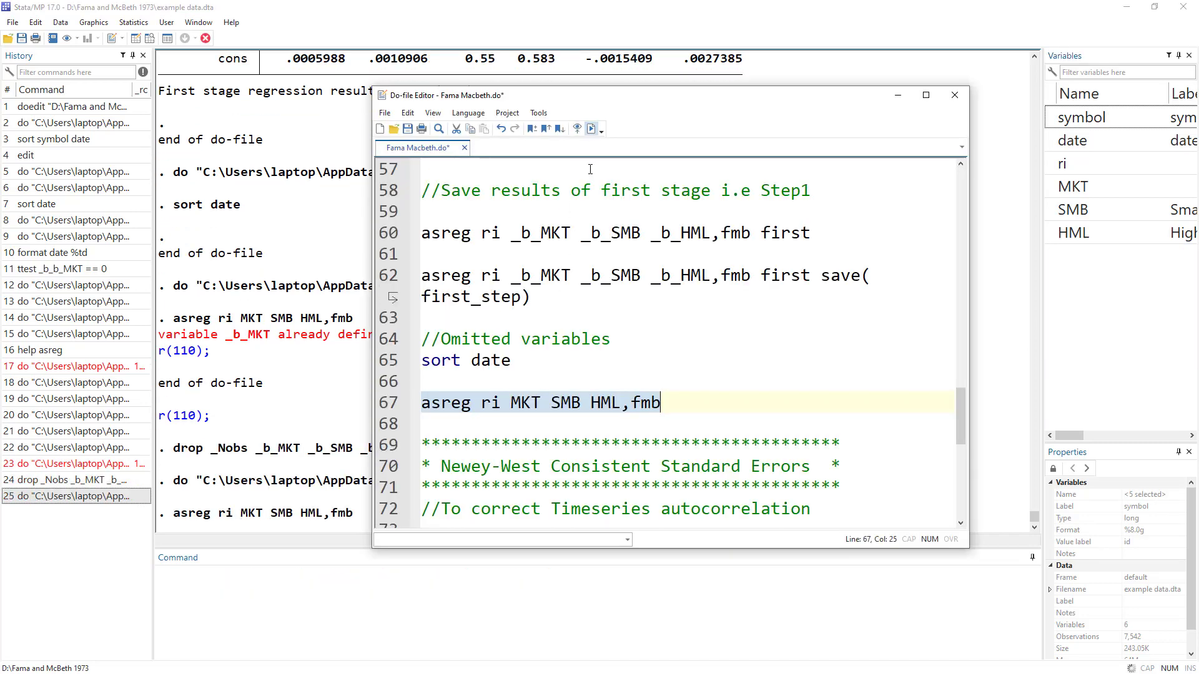
left_click(278, 380)
left_click_drag(213, 371, 392, 371)
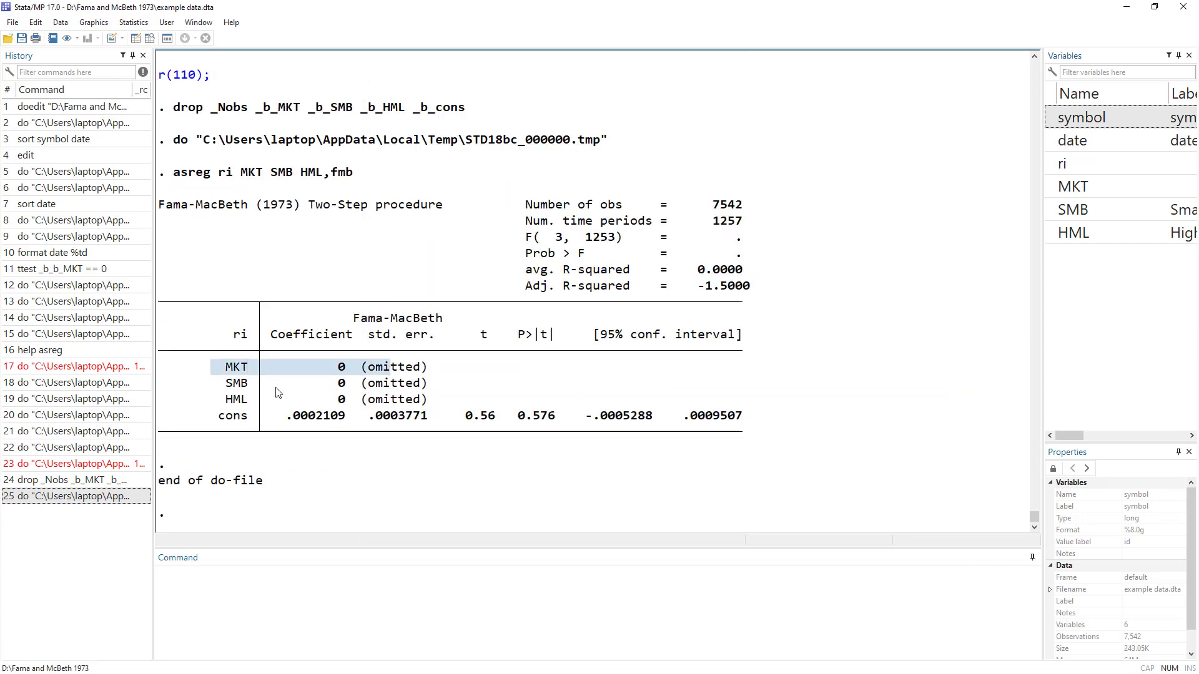
left_click_drag(246, 394, 451, 386)
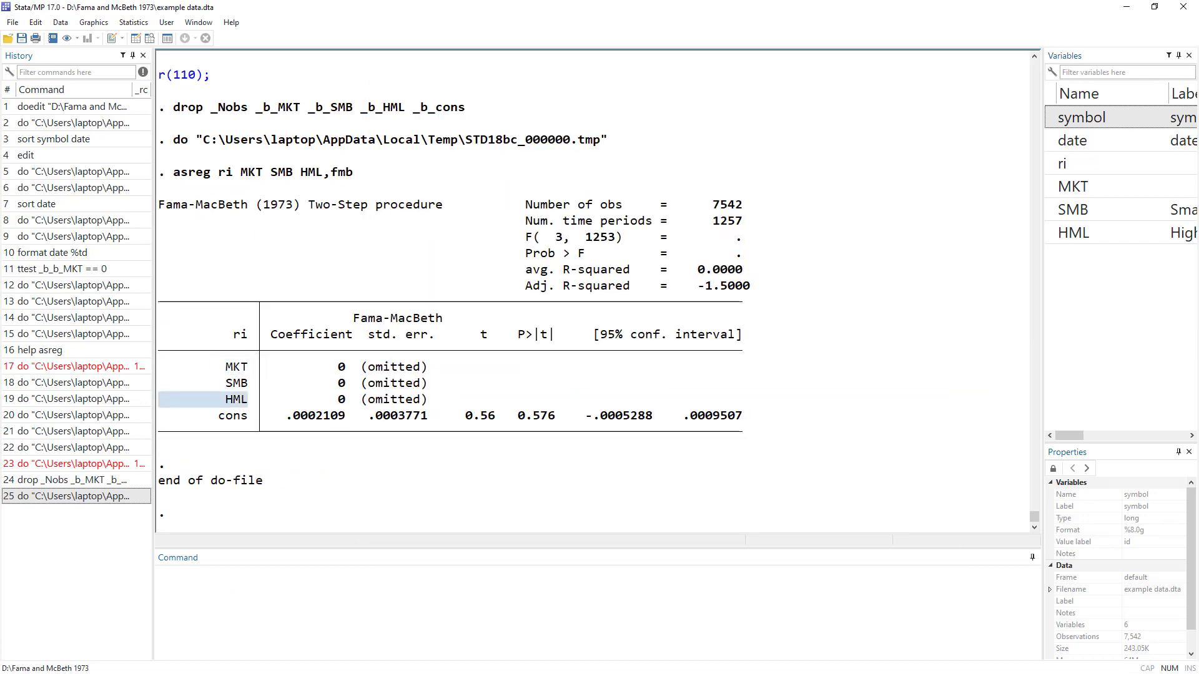
Examine the six 4-Jan-11 observations in the Data Editor, checking how MKT varies across symbols within that date.
key("alt+Tab")
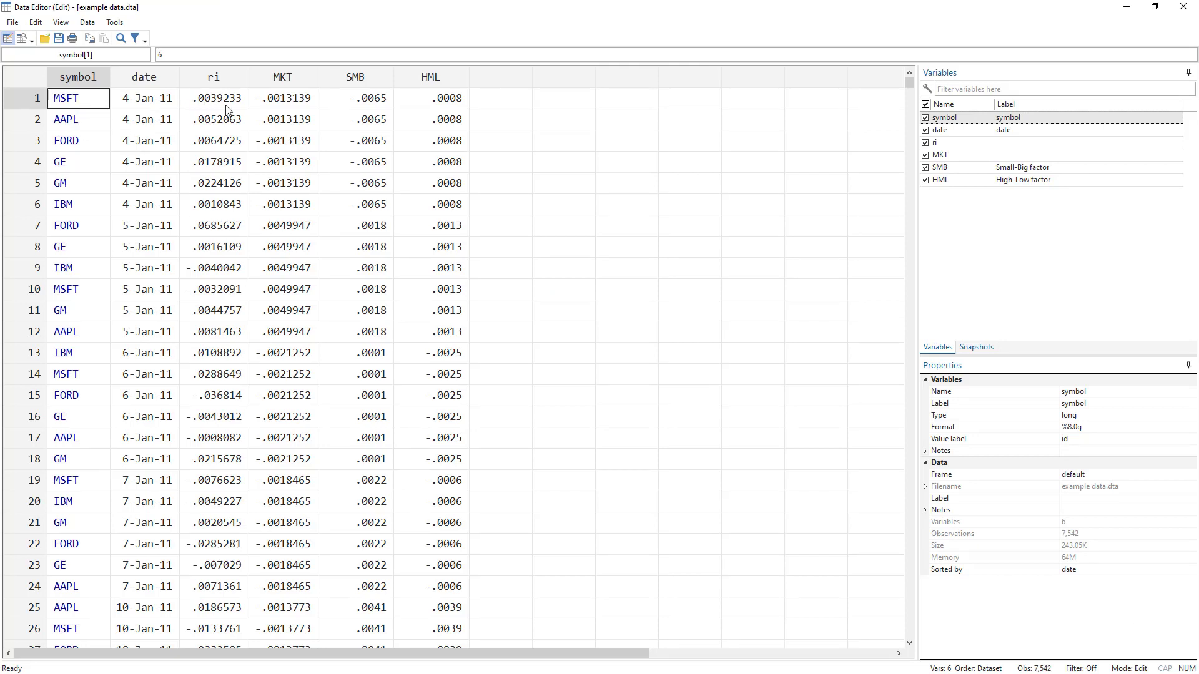
left_click_drag(69, 104, 451, 211)
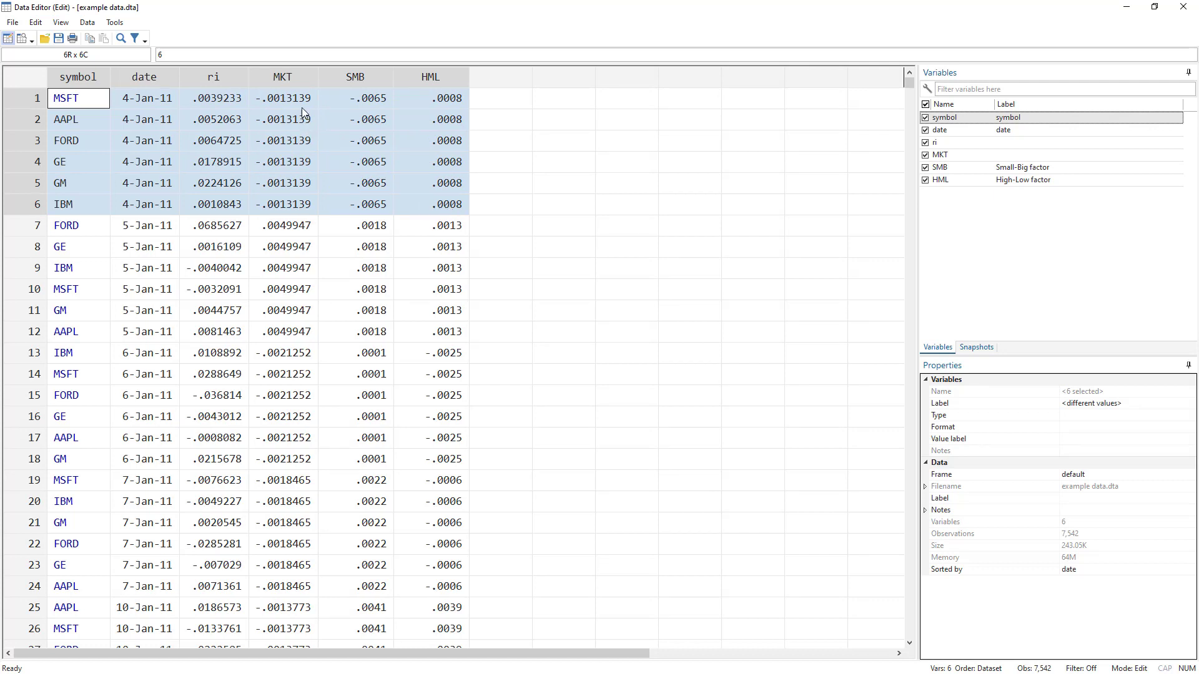
left_click_drag(298, 98, 311, 209)
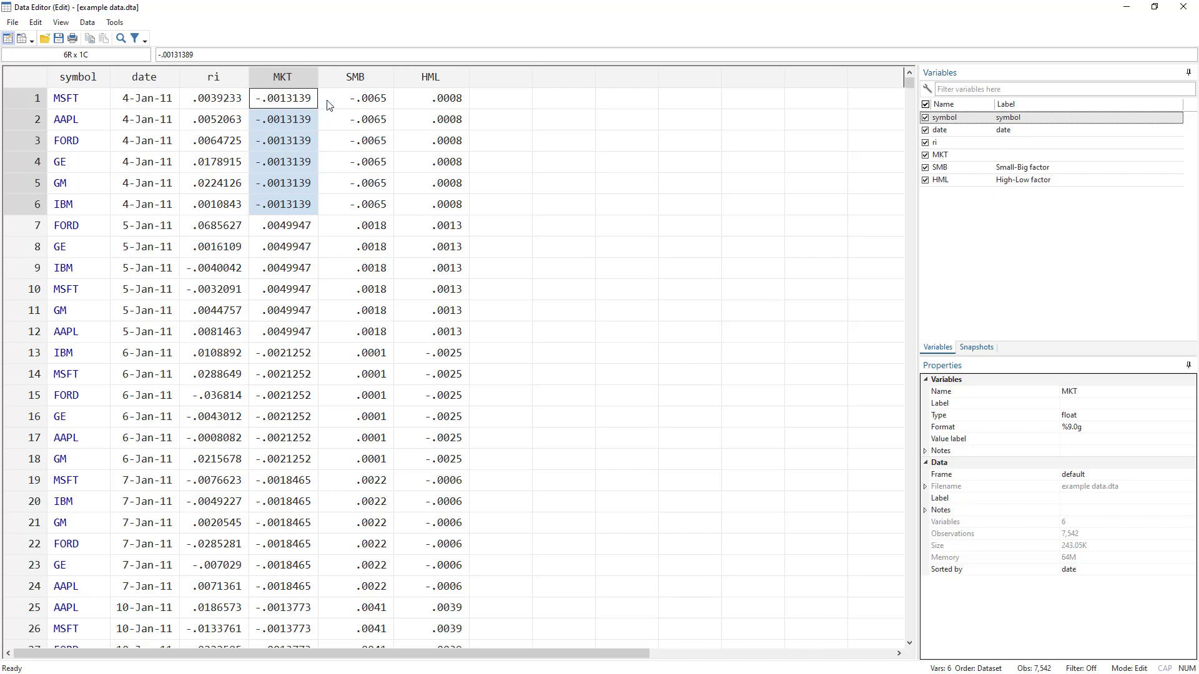
left_click_drag(299, 99, 288, 206)
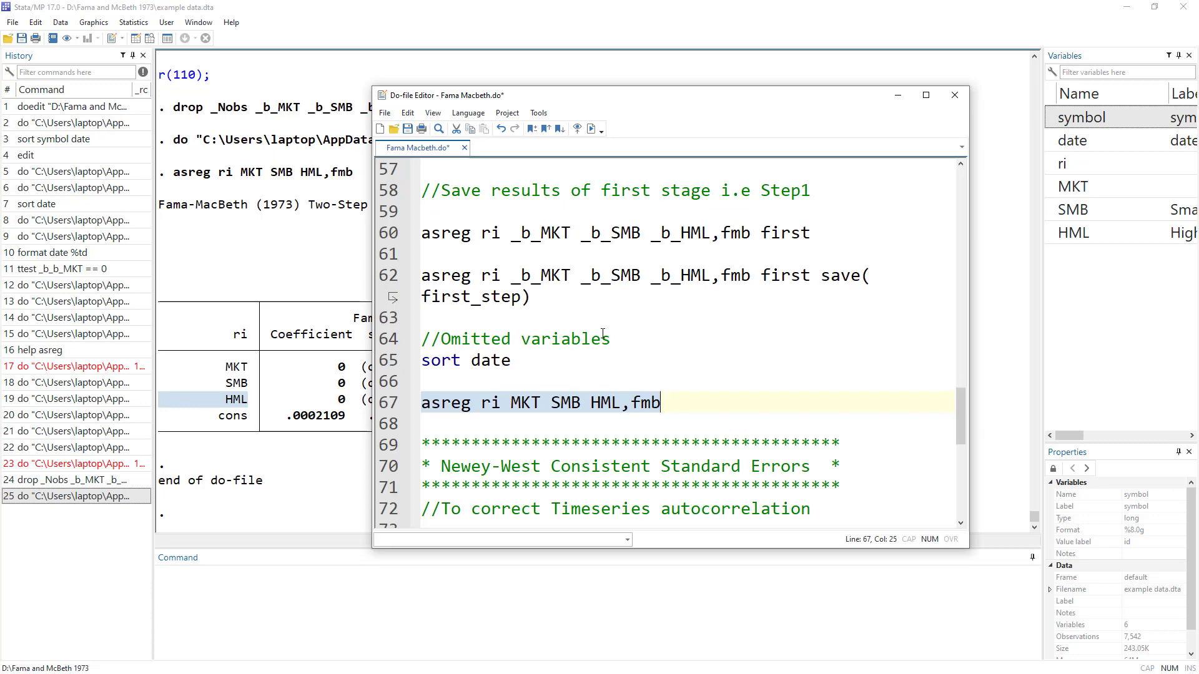
Examine the do-file's Newey-West Consistent Standard Errors section, including the autocorrelation comment and line 74's newey(2) option.
scroll(603, 334, "down", 3)
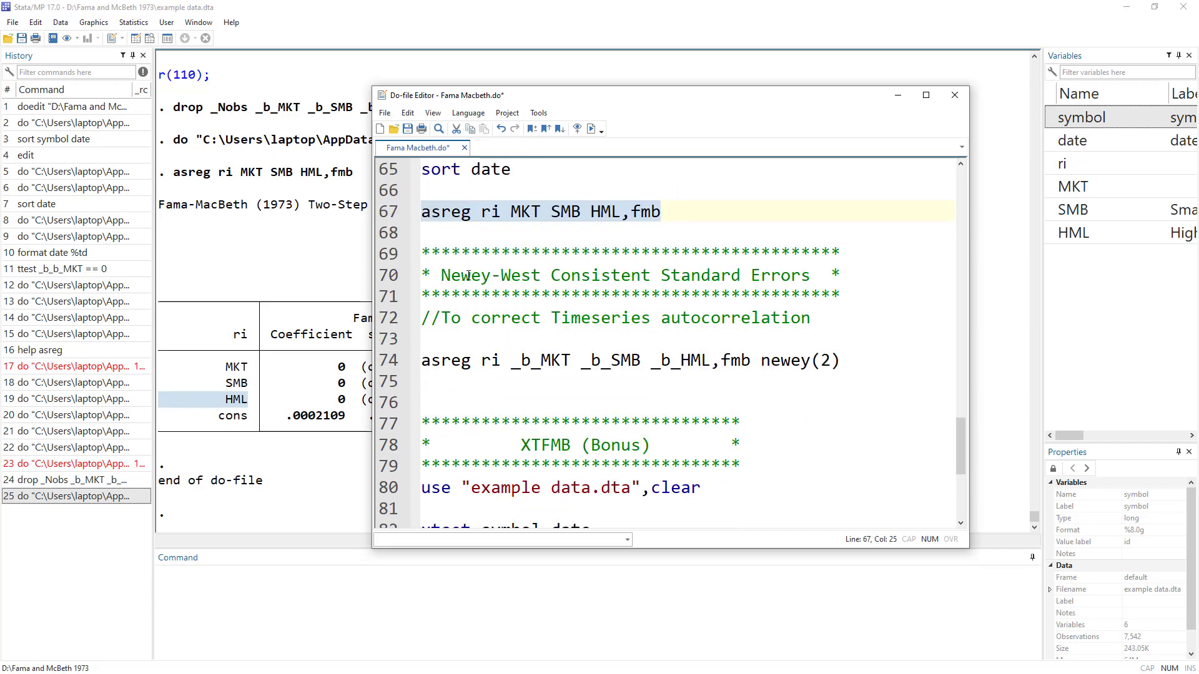
left_click_drag(858, 366, 764, 367)
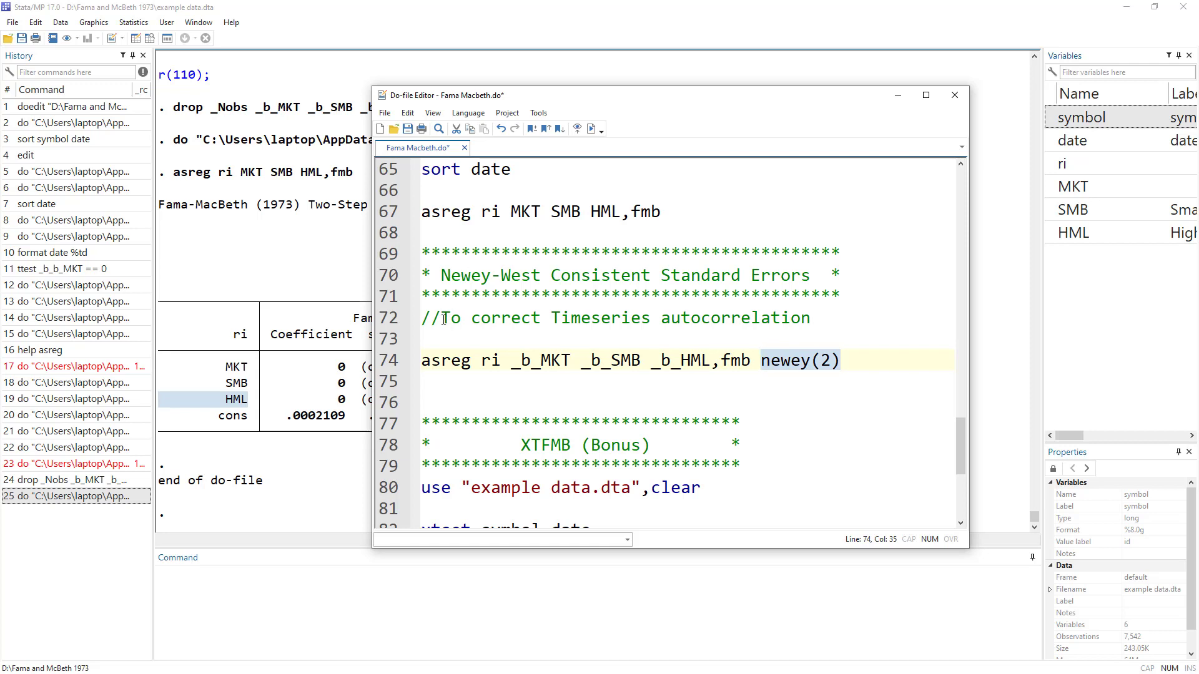
left_click_drag(444, 319, 826, 319)
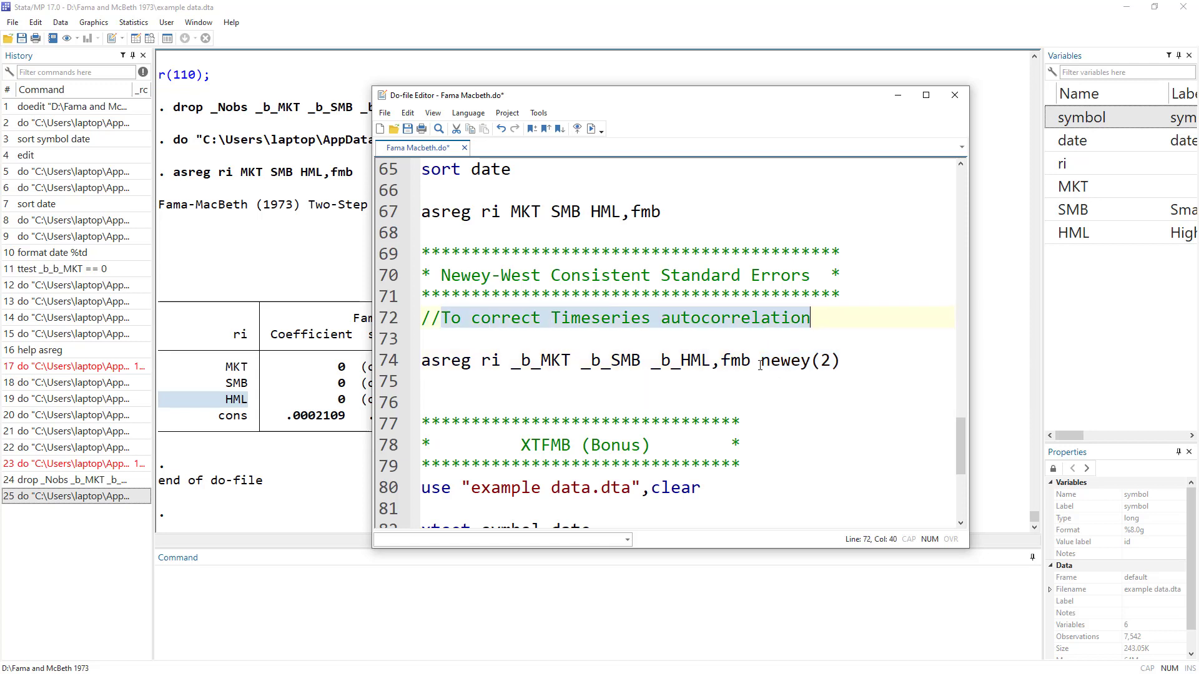
left_click_drag(759, 364, 811, 365)
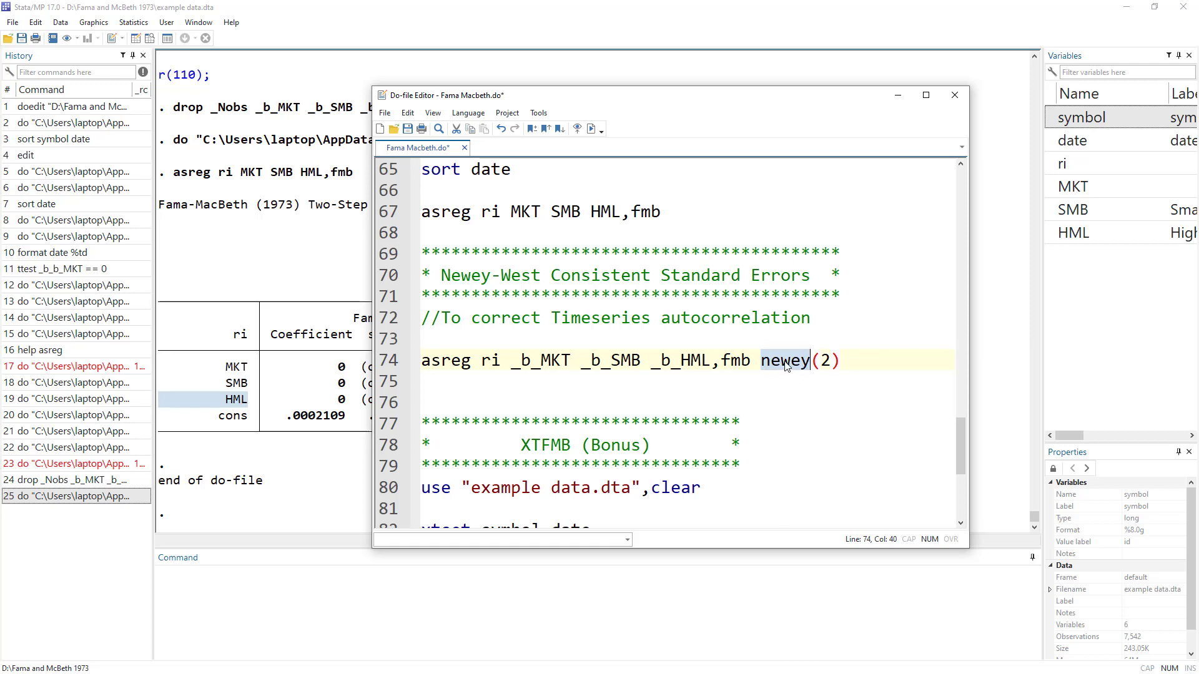
Run line 52, bys symbol: asreg ri MKT SMB HML, to regenerate the time-series betas for each symbol.
double_click(827, 364)
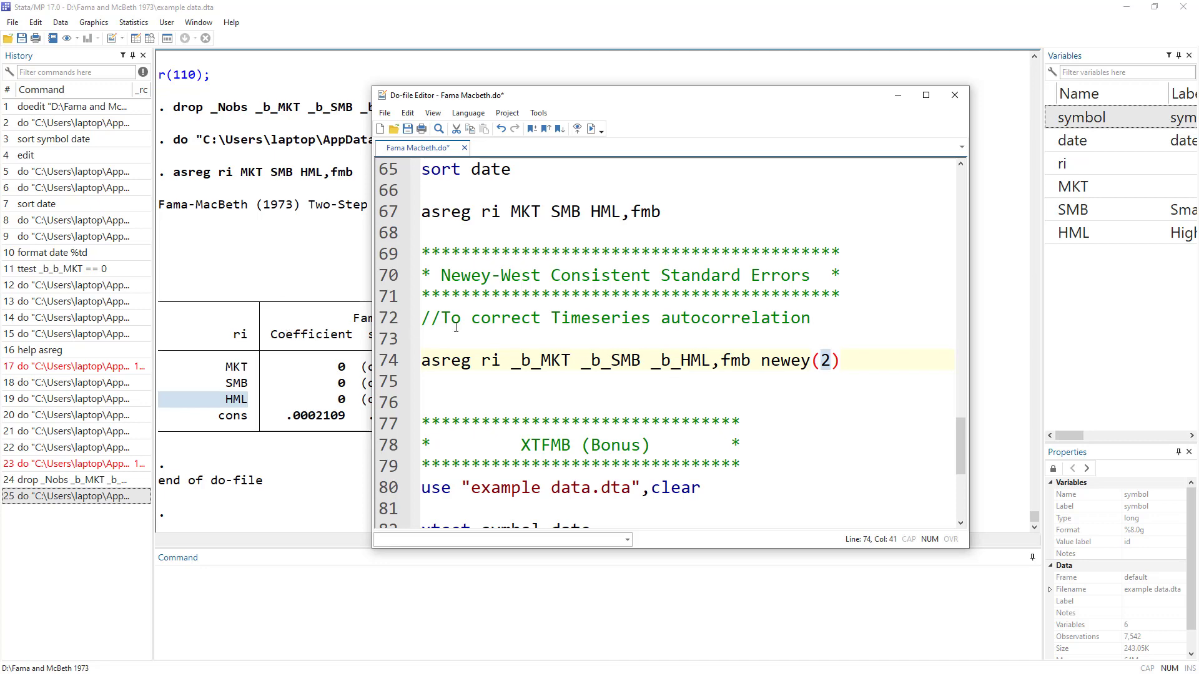
scroll(615, 335, "up", 5)
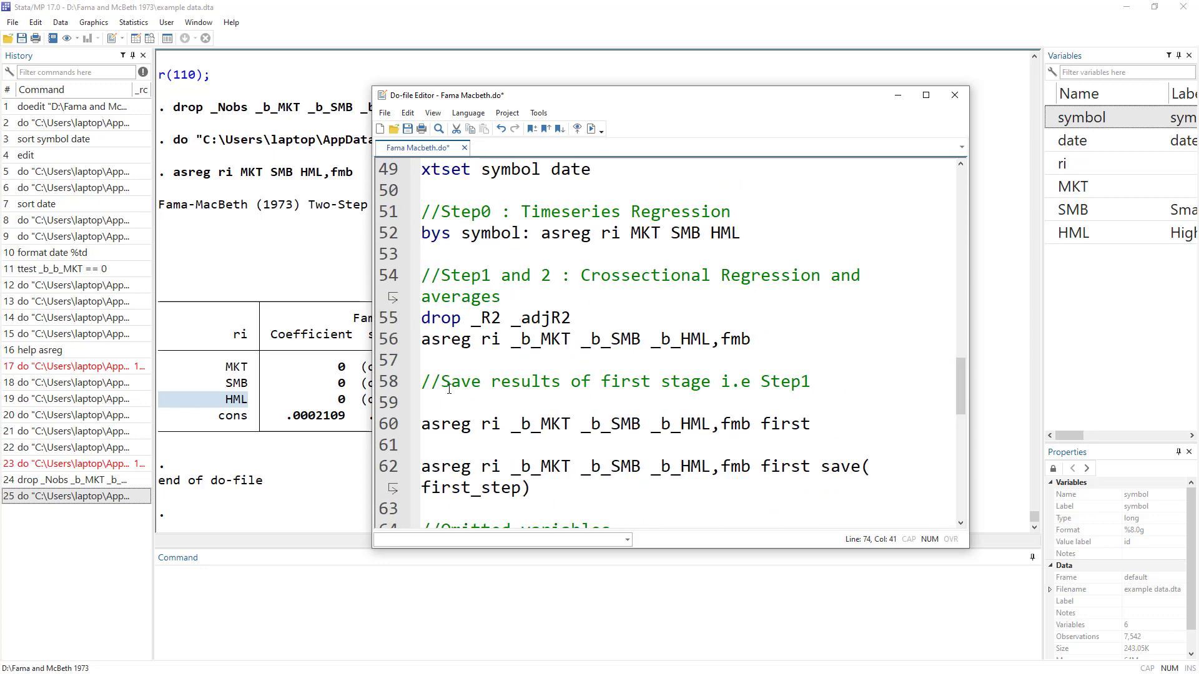
scroll(473, 378, "down", 1)
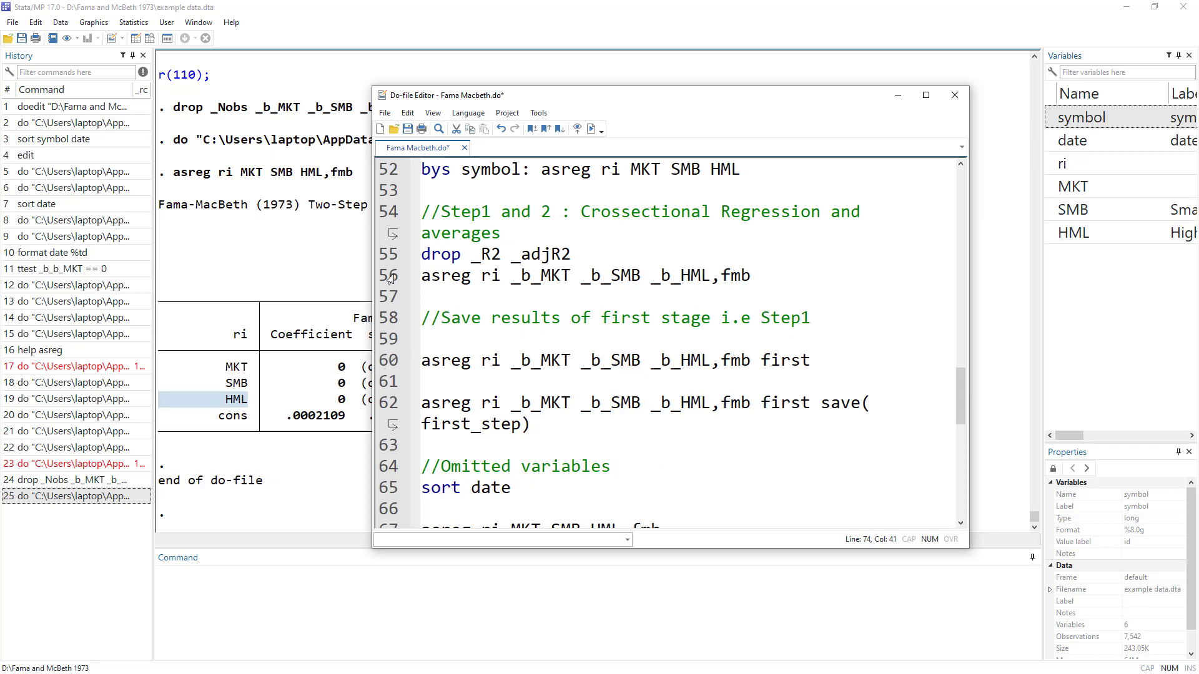
scroll(396, 273, "up", 2)
left_click(387, 298)
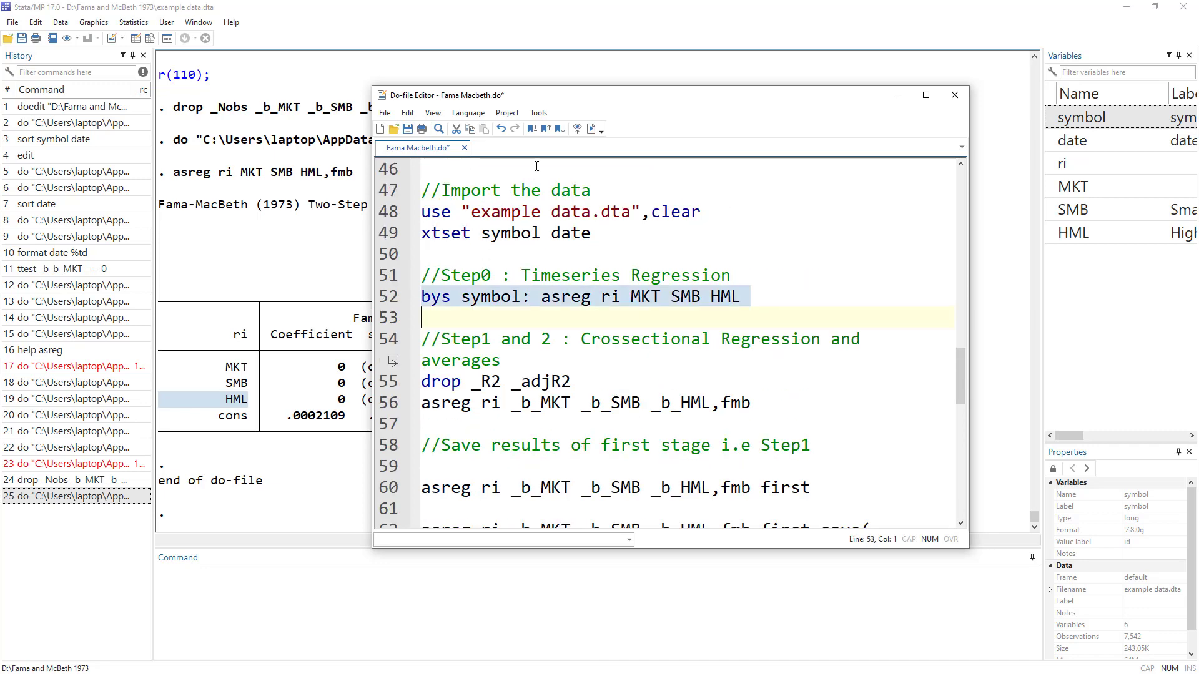
left_click(590, 129)
Try to run line 74, asreg ri _b_MKT _b_SMB _b_HML,fmb newey(2), with _R2 and _adjR2 still in the dataset.
scroll(509, 333, "down", 6)
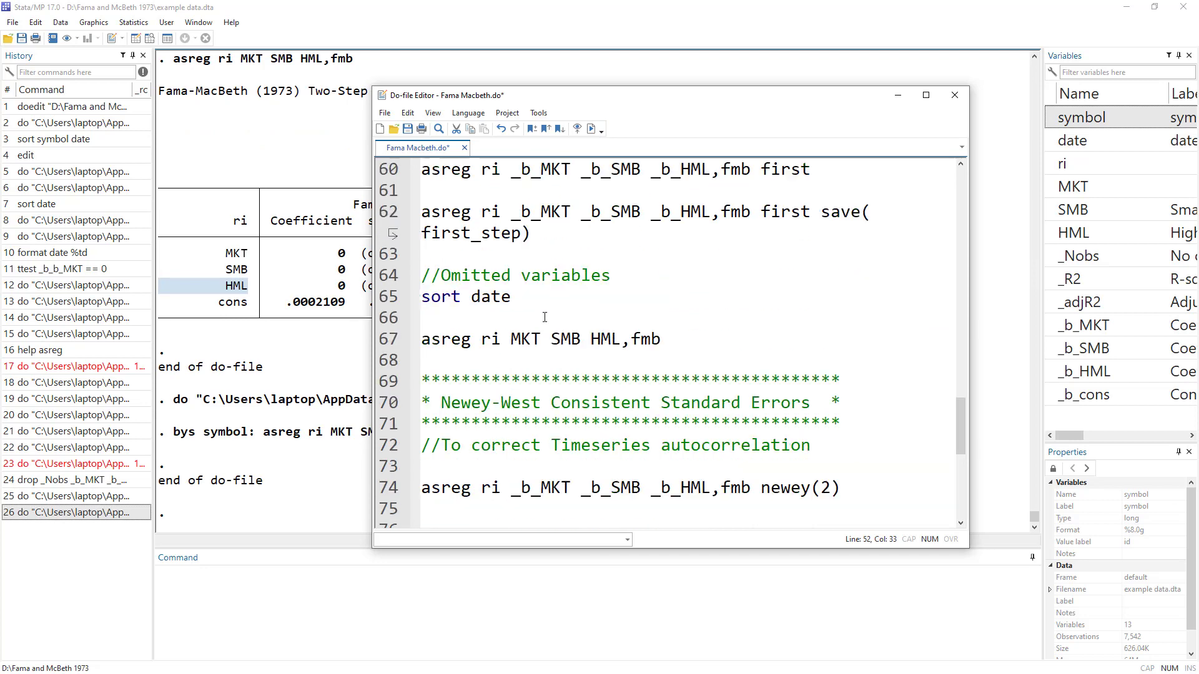
scroll(508, 333, "down", 1)
left_click(380, 299)
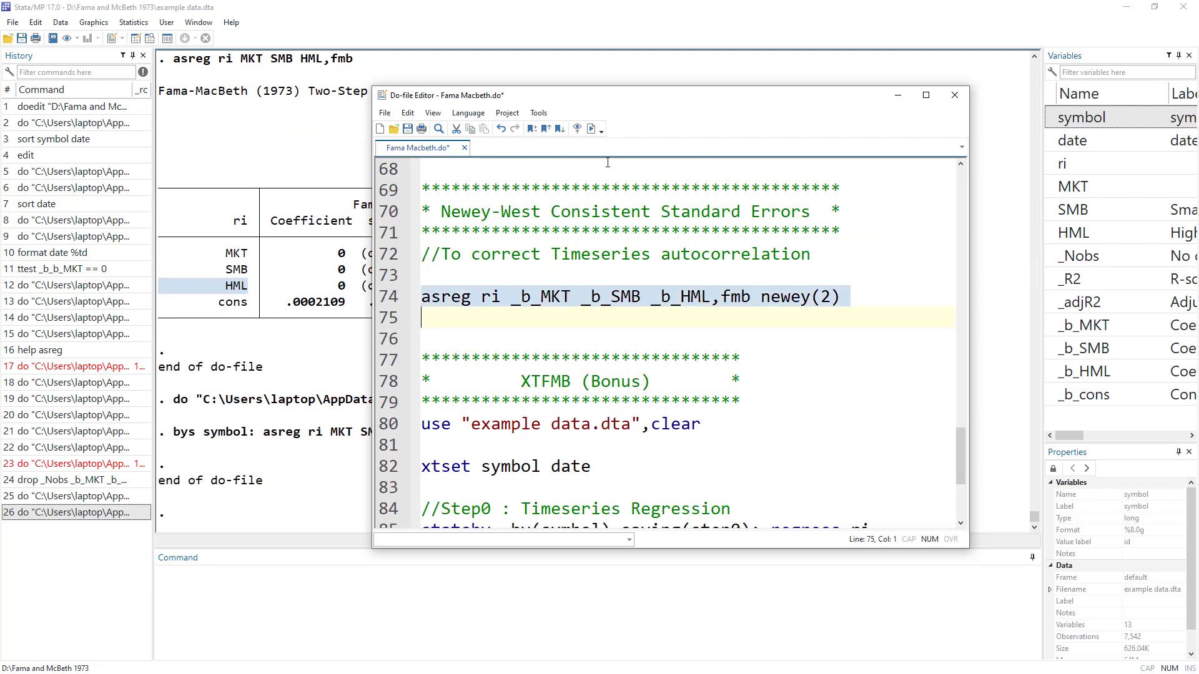
left_click(590, 129)
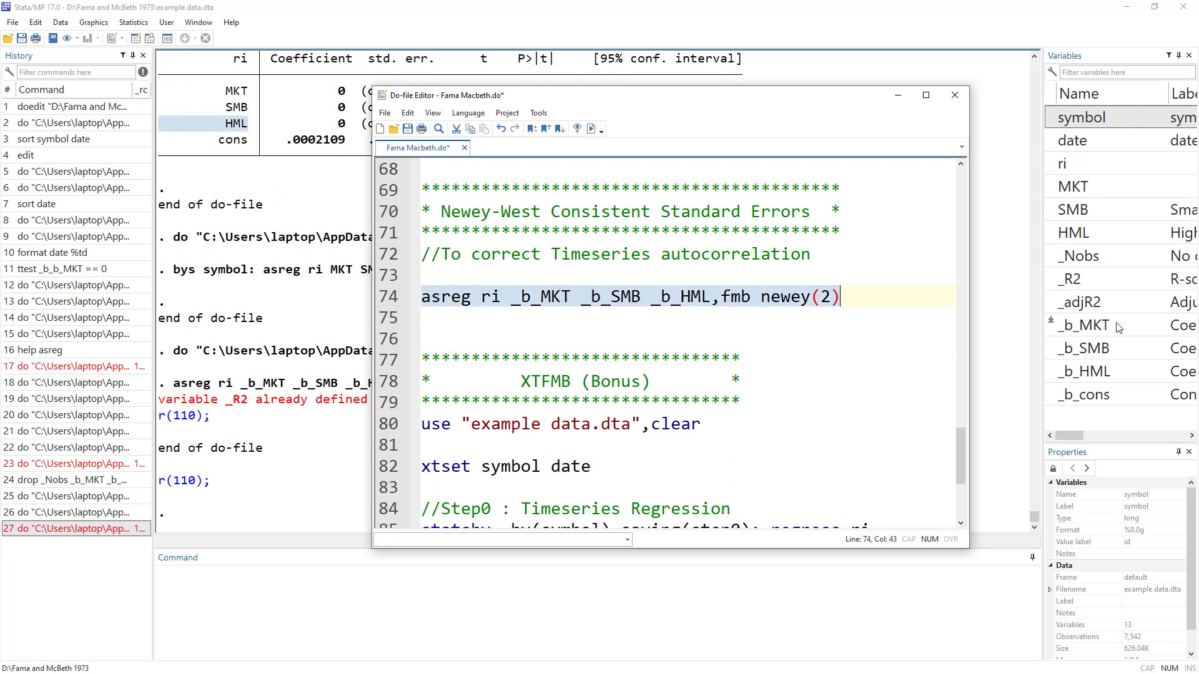
Drop the variables _R2 and _adjR2 by running line 55 of the do-file.
scroll(477, 279, "up", 5)
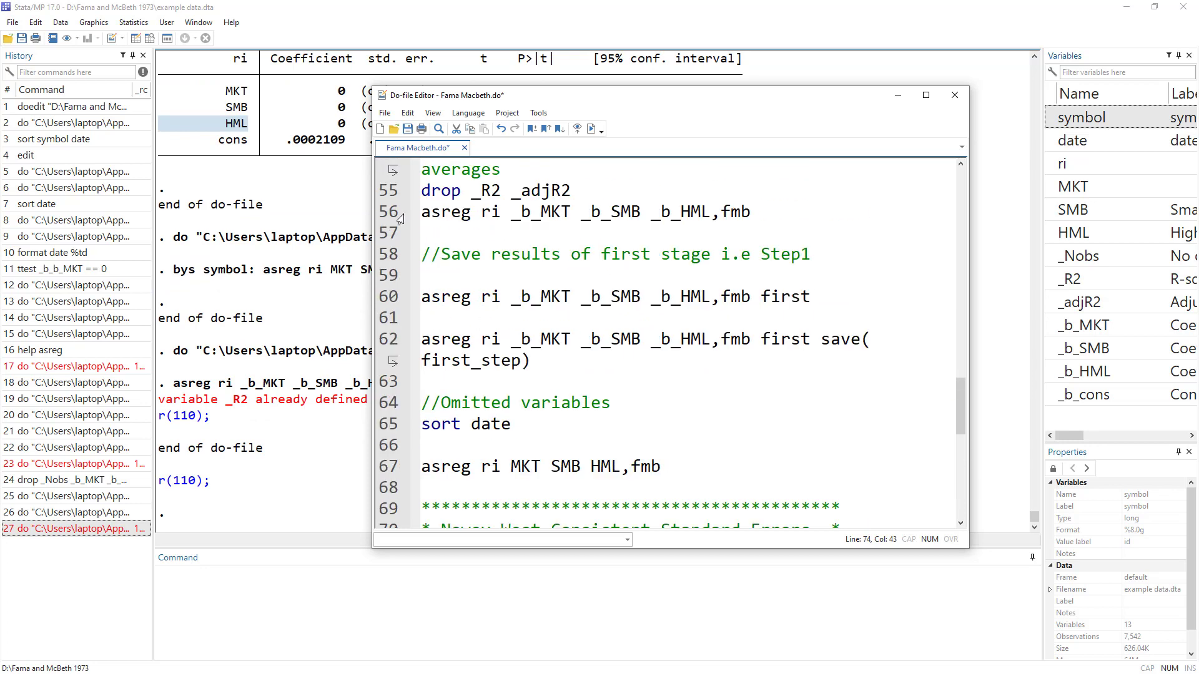
left_click(385, 193)
left_click(590, 129)
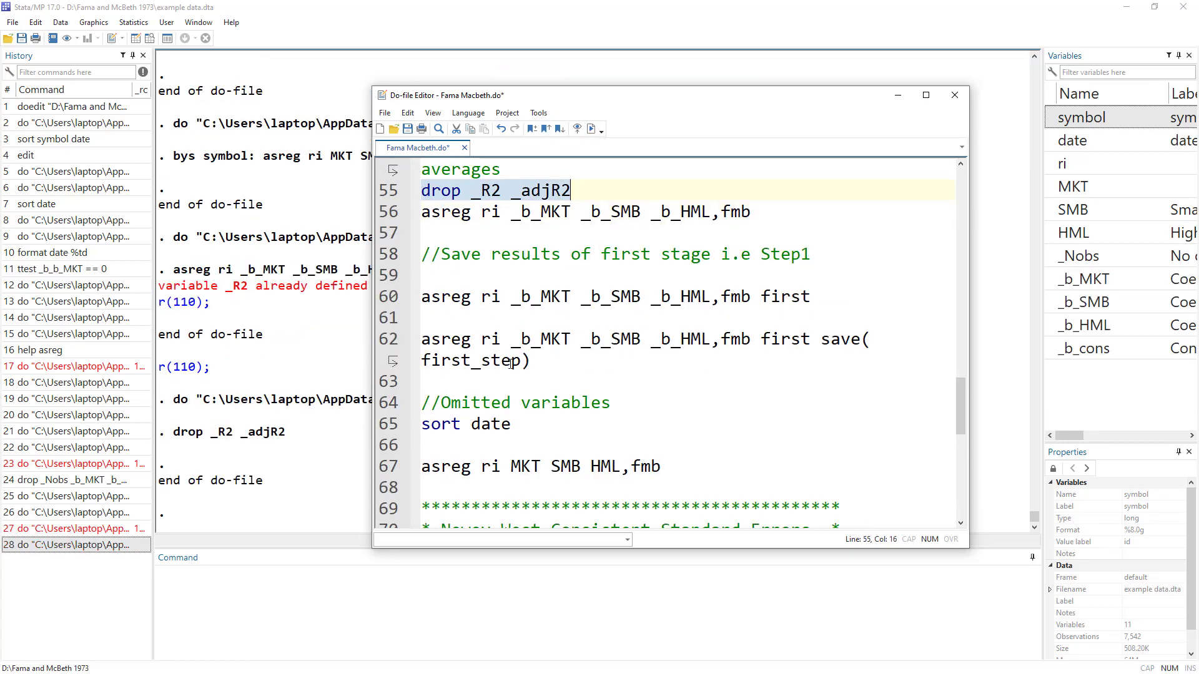
Run asreg ri _b_MKT _b_SMB _b_HML,fmb newey(2) from line 74 and check the Newey-West lag note in its output against the option.
scroll(430, 301, "down", 3)
left_click(381, 433)
left_click(590, 130)
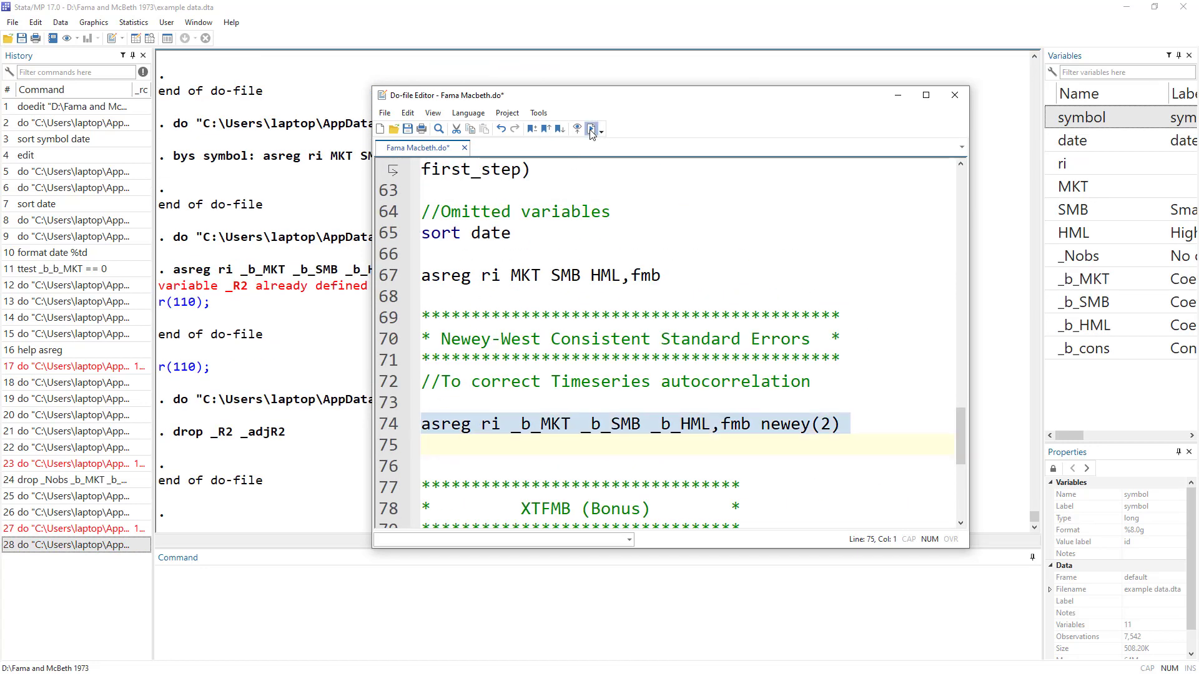
left_click(304, 323)
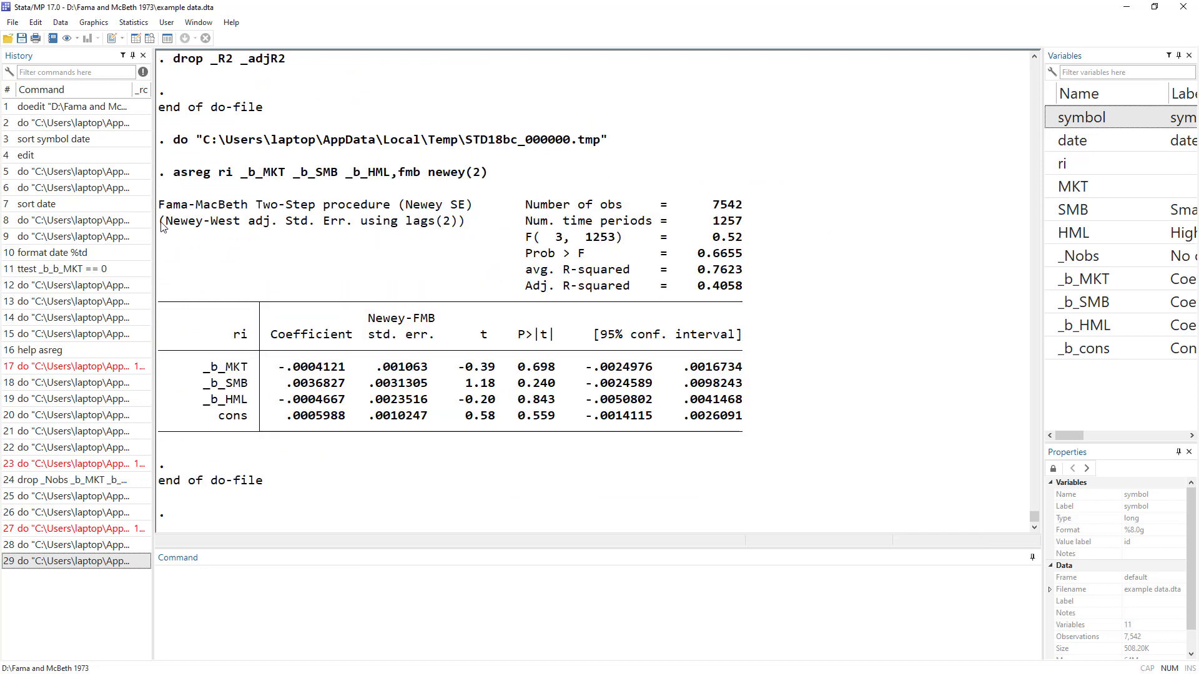
left_click_drag(160, 222, 462, 223)
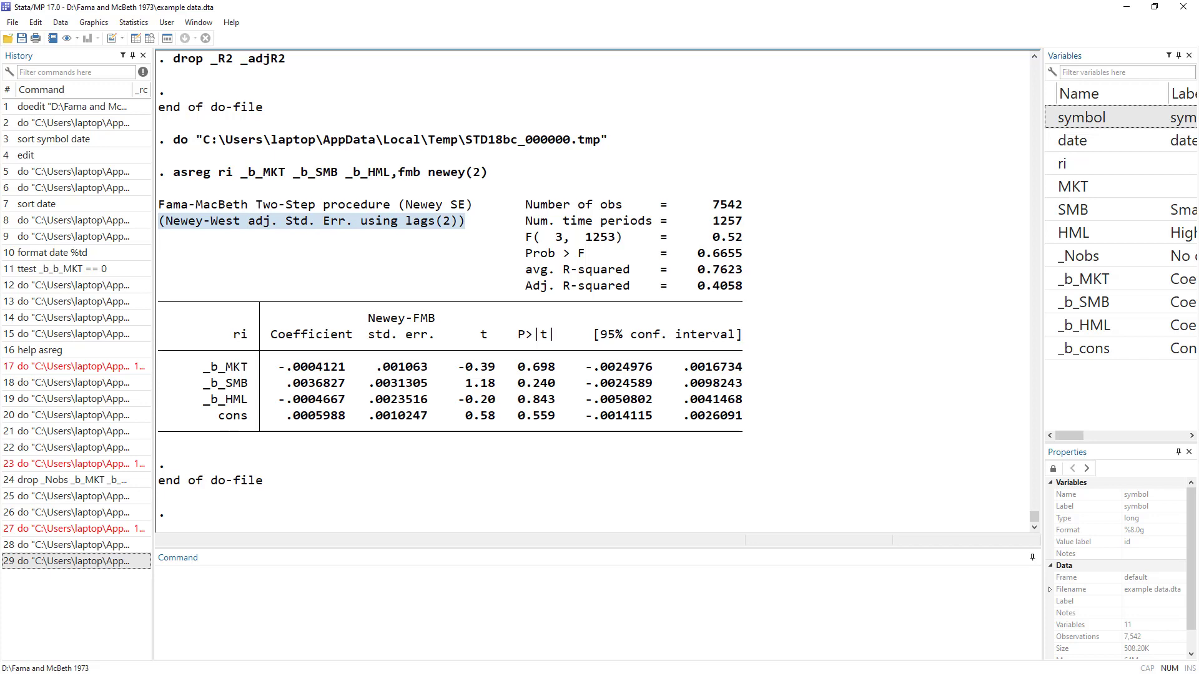
key("alt+Tab")
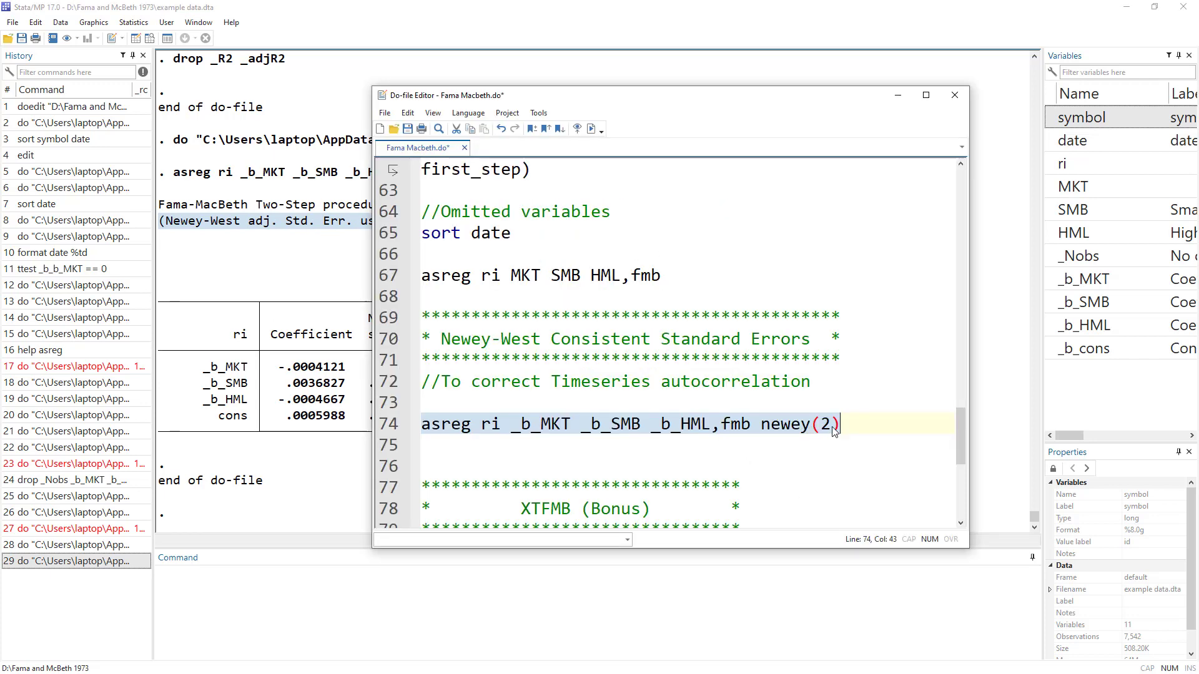
left_click(820, 424)
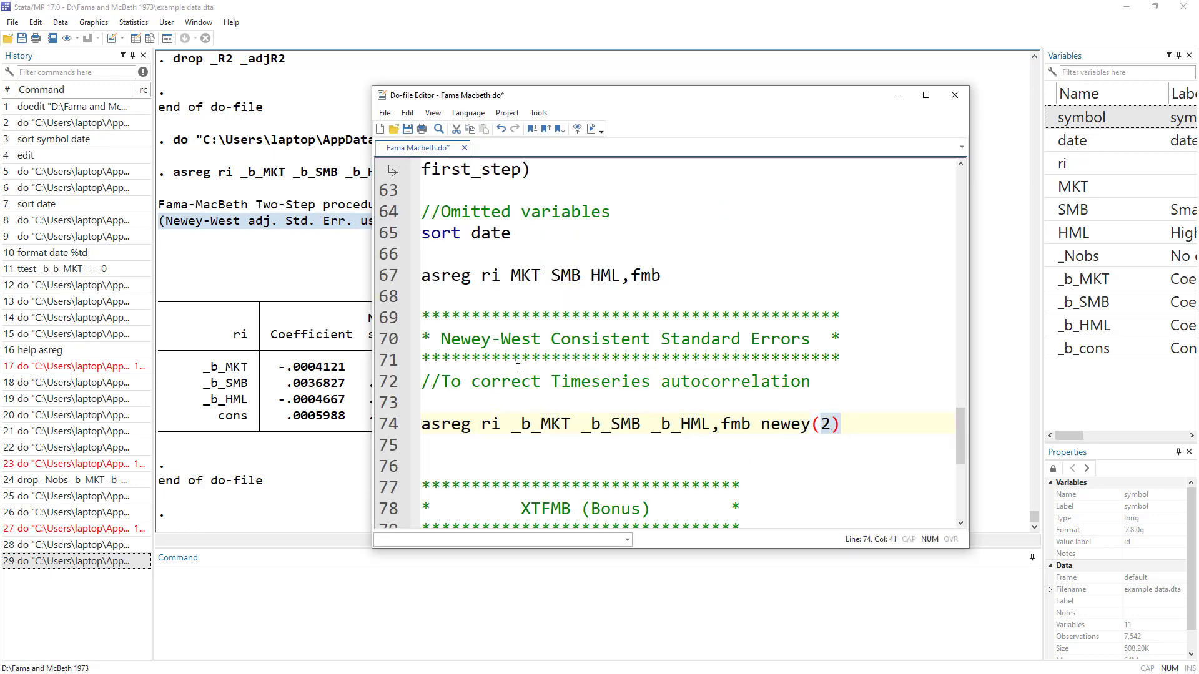
Examine the XTFMB (Bonus) section of the do-file and compare its command with the asreg command on line 74.
scroll(519, 368, "down", 5)
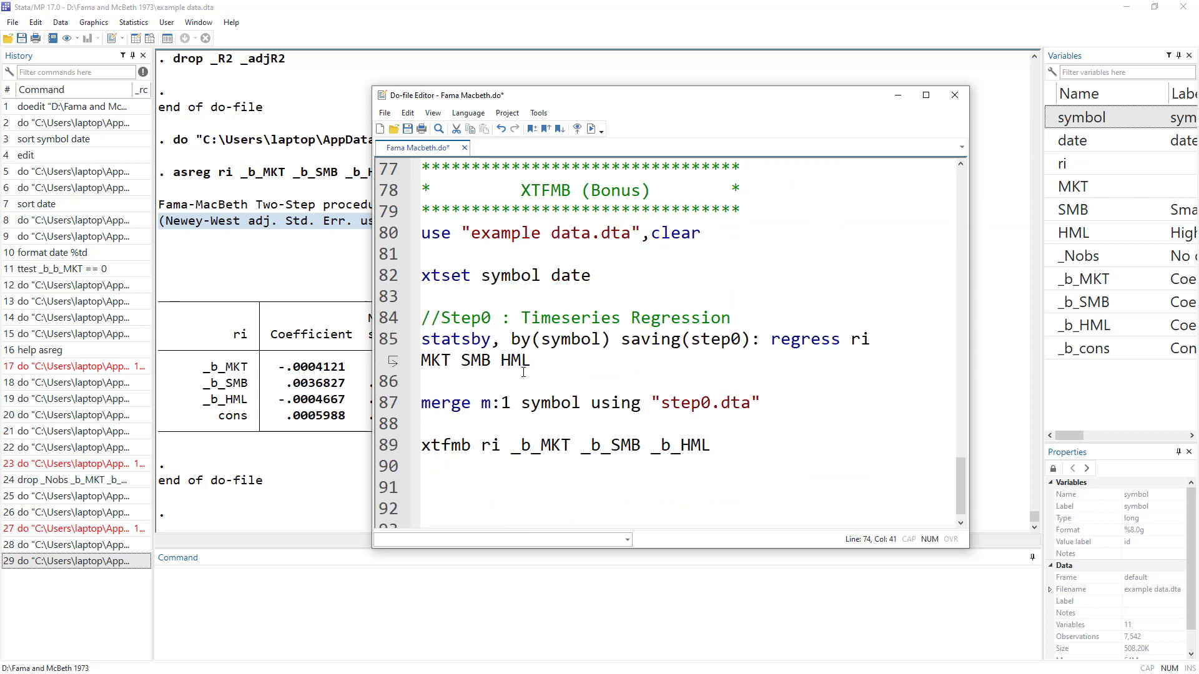
left_click(522, 193)
left_click_drag(523, 191, 568, 192)
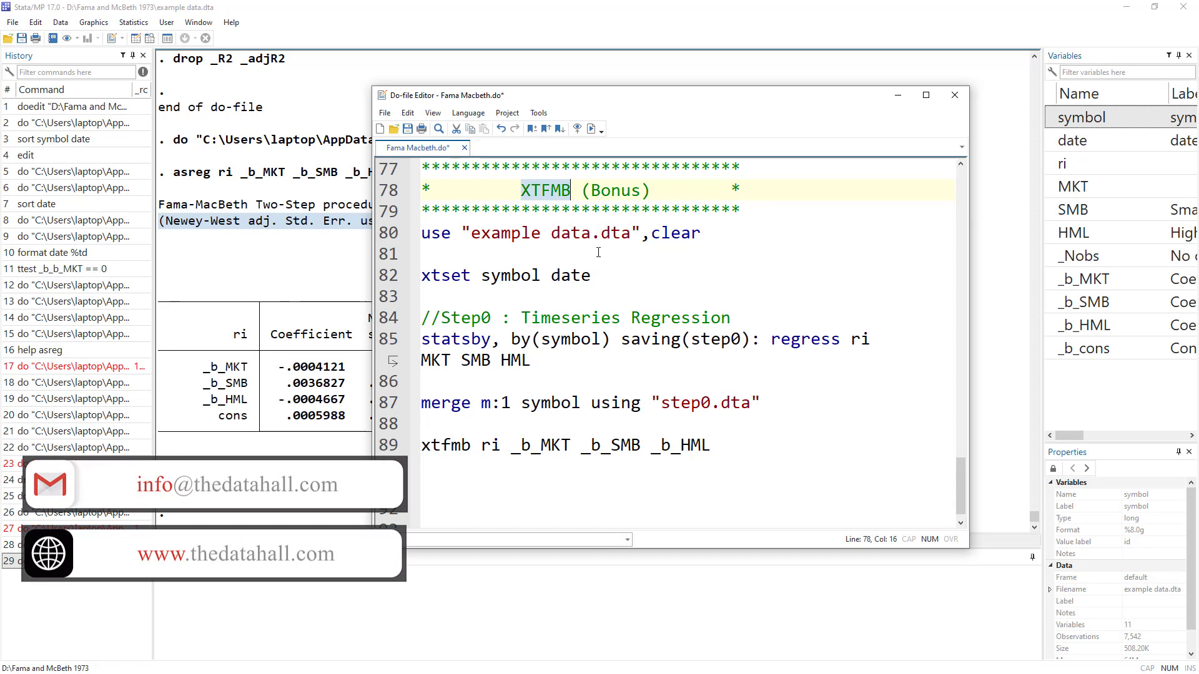
scroll(598, 252, "up", 4)
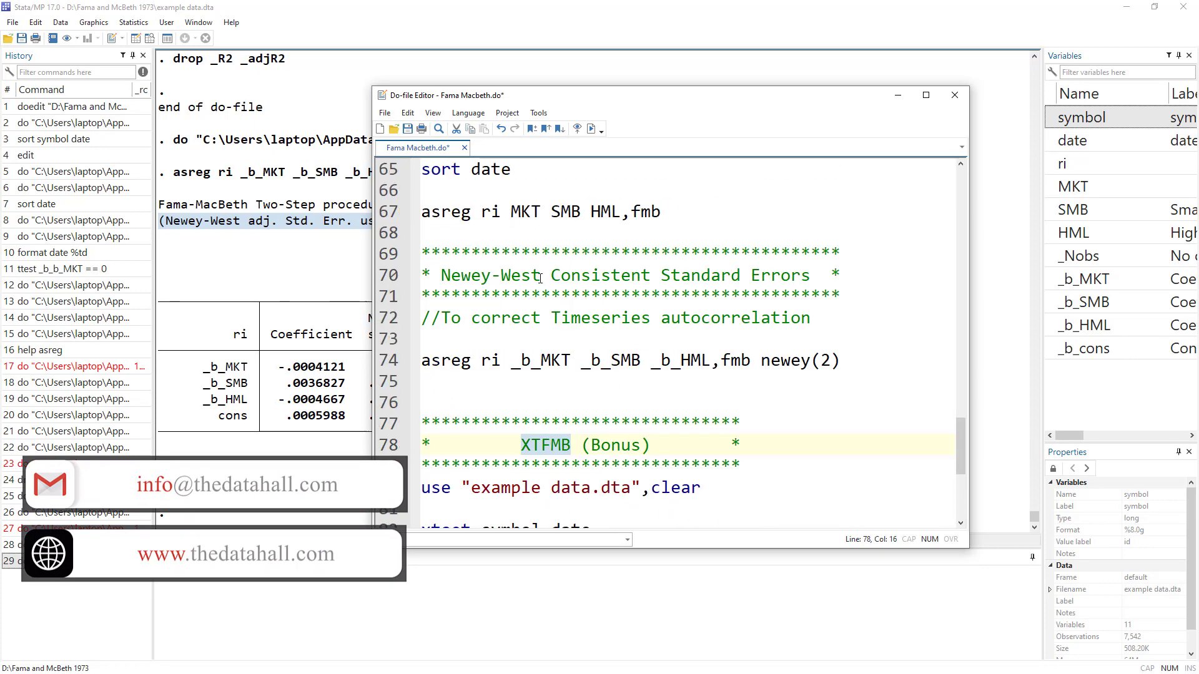
double_click(437, 360)
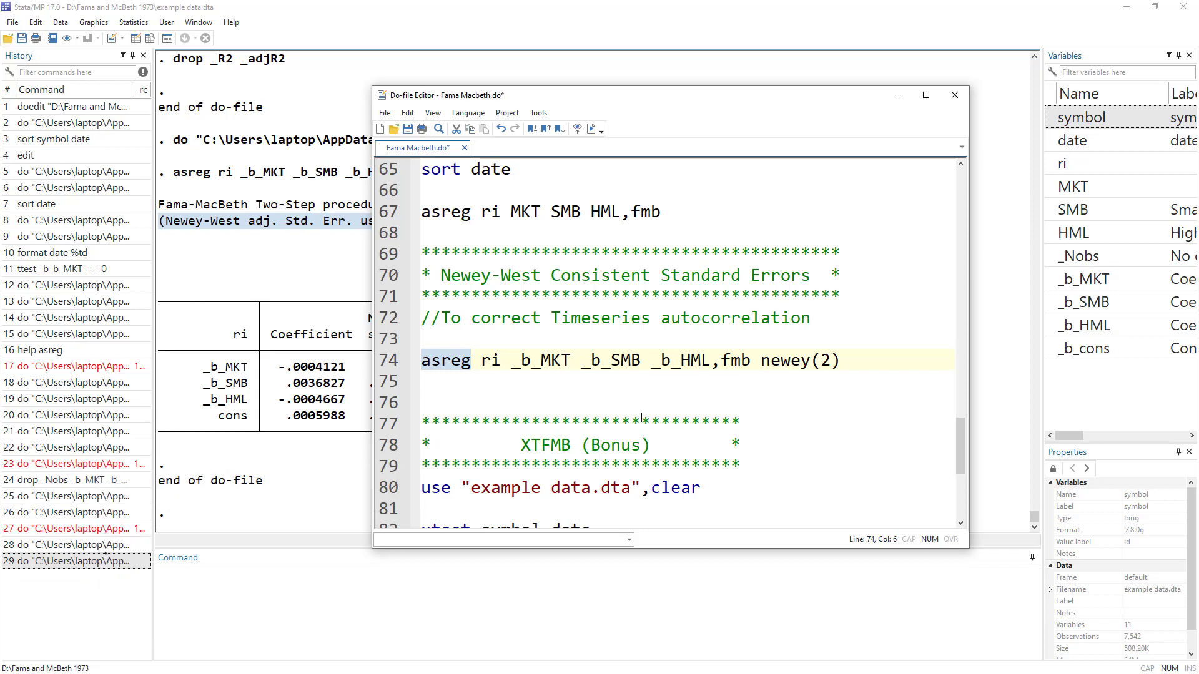
left_click_drag(524, 447, 572, 446)
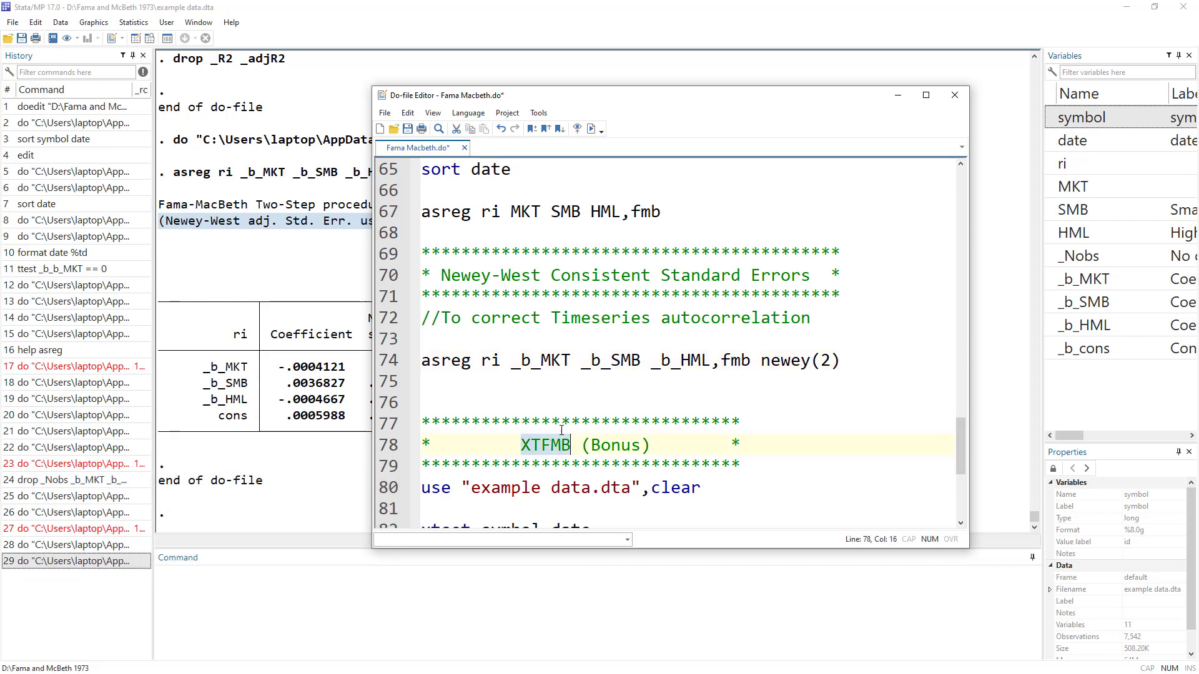
double_click(437, 361)
double_click(552, 448)
scroll(613, 423, "down", 3)
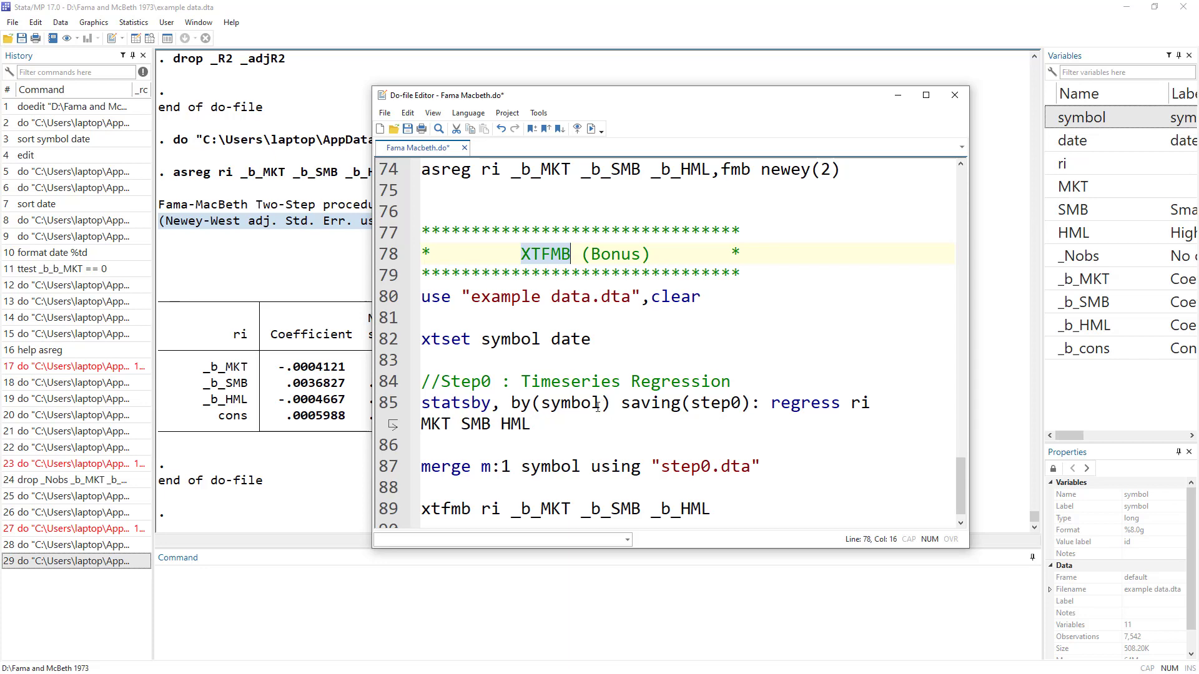
Reload "example data.dta" with the clear option and declare the panel with xtset symbol date.
scroll(598, 407, "down", 1)
left_click(375, 236)
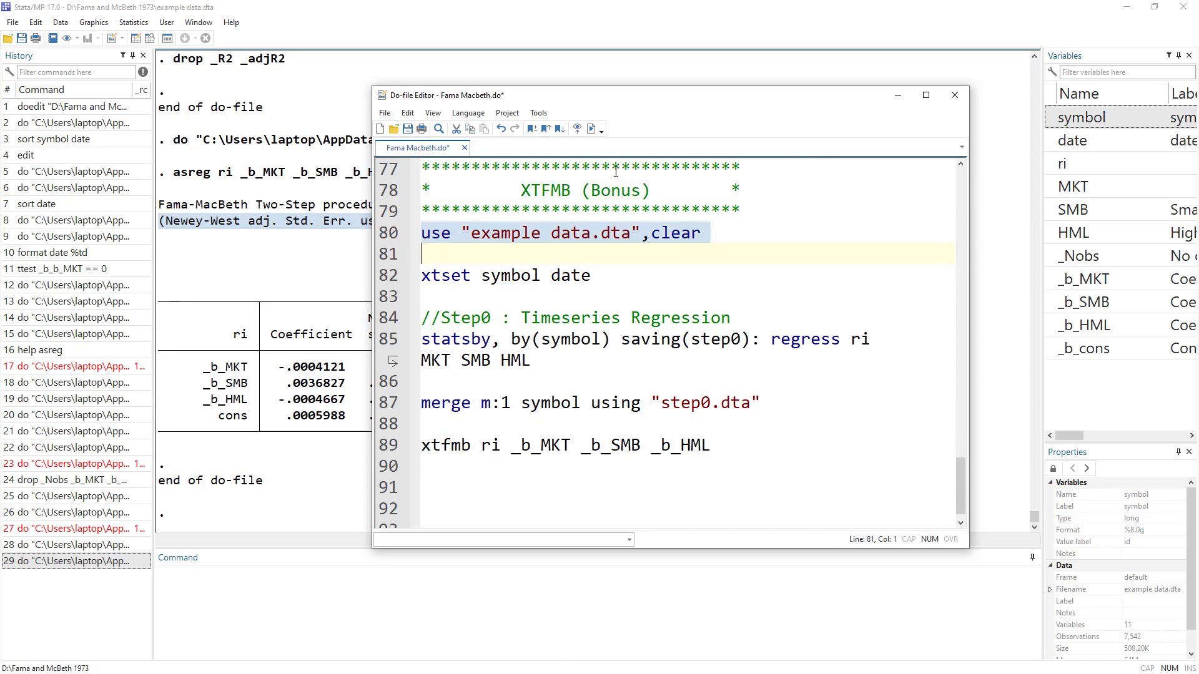
left_click(593, 129)
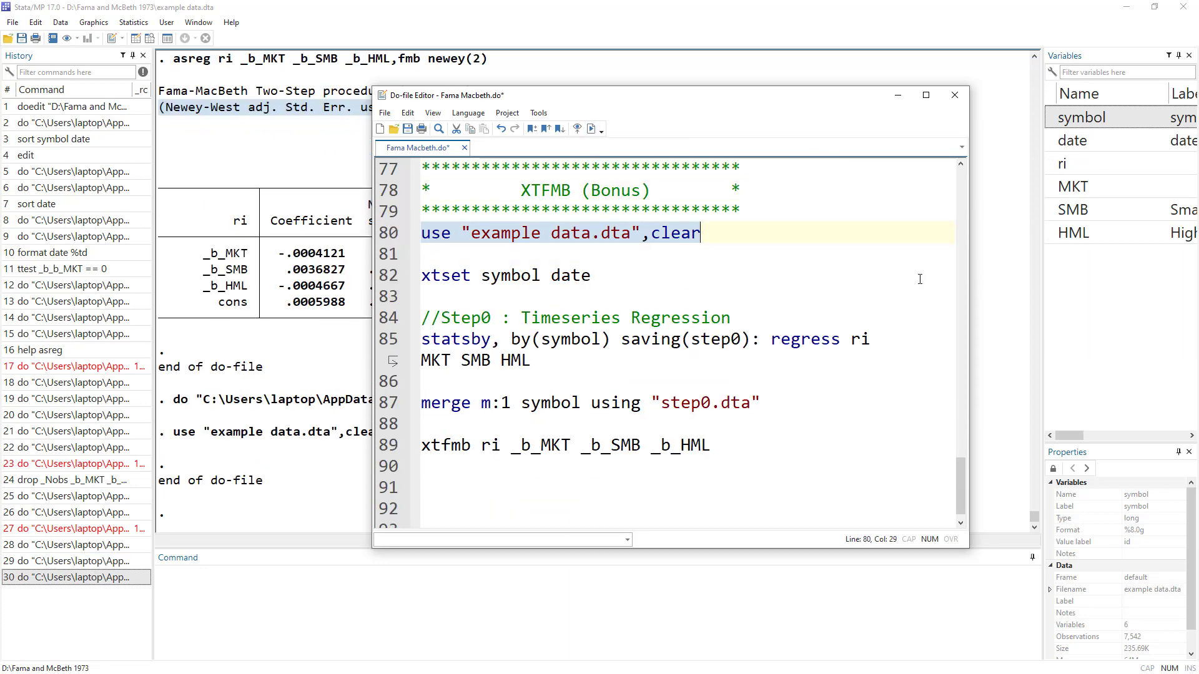
left_click(387, 275)
left_click(592, 129)
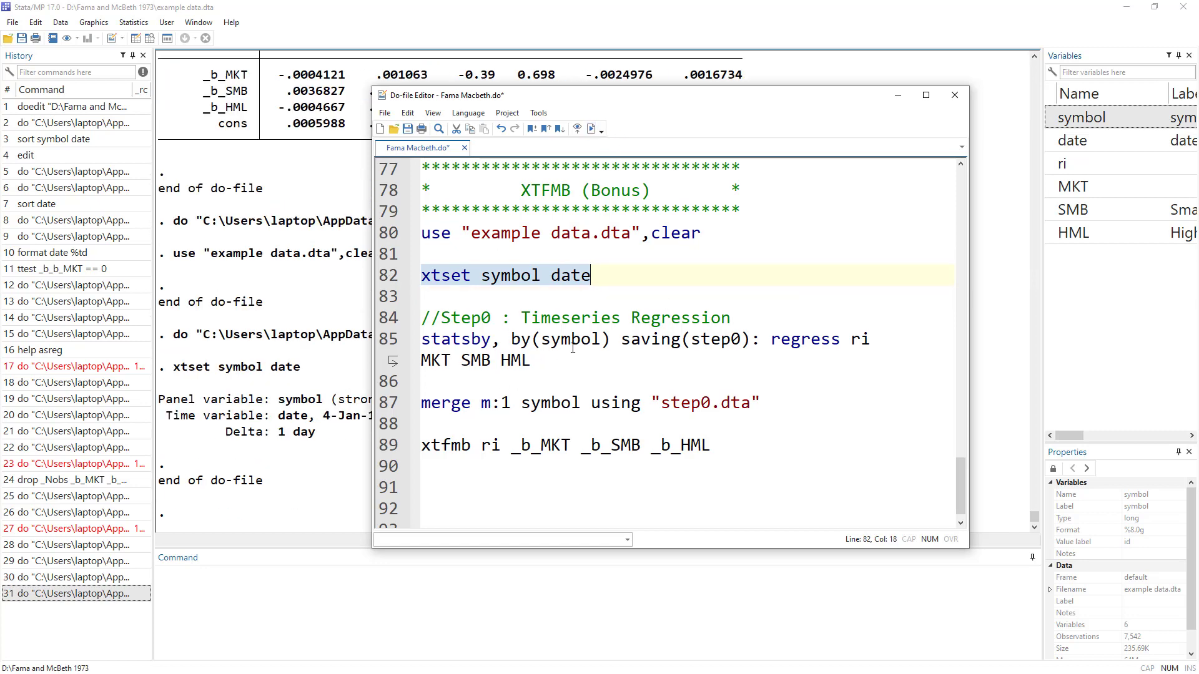
Try to run the Step0 time-series regression on line 85, statsby, by(symbol) saving(step0): regress ri MKT SMB HML.
left_click_drag(456, 319, 812, 318)
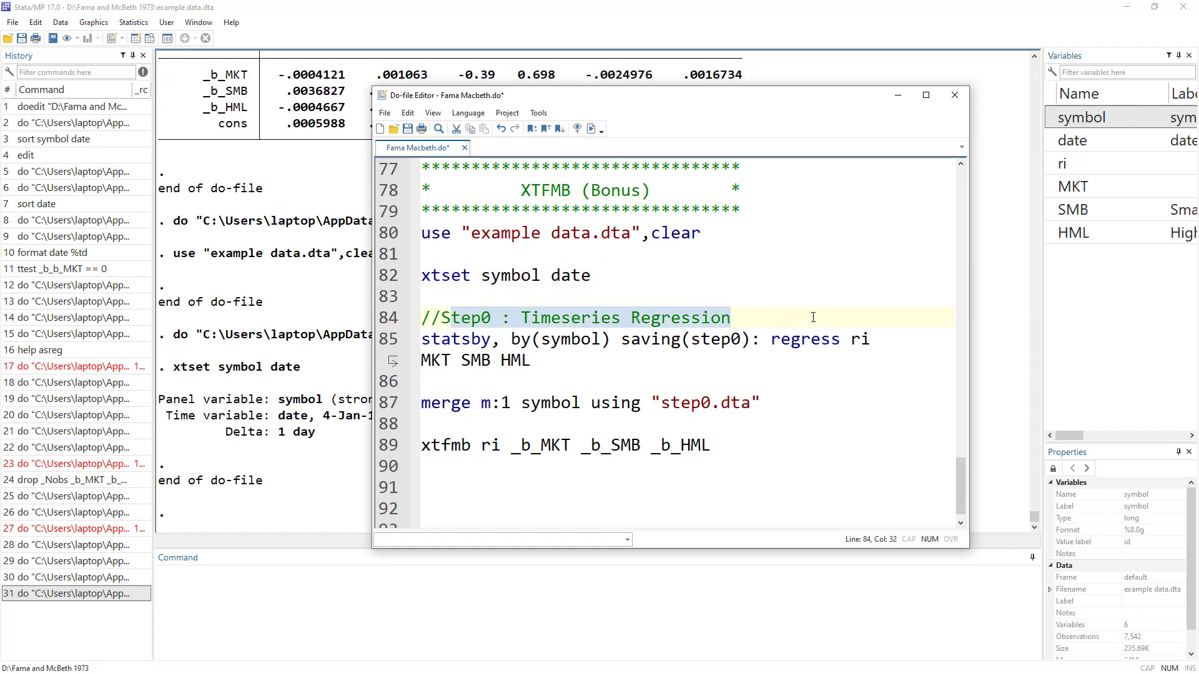
left_click(399, 342)
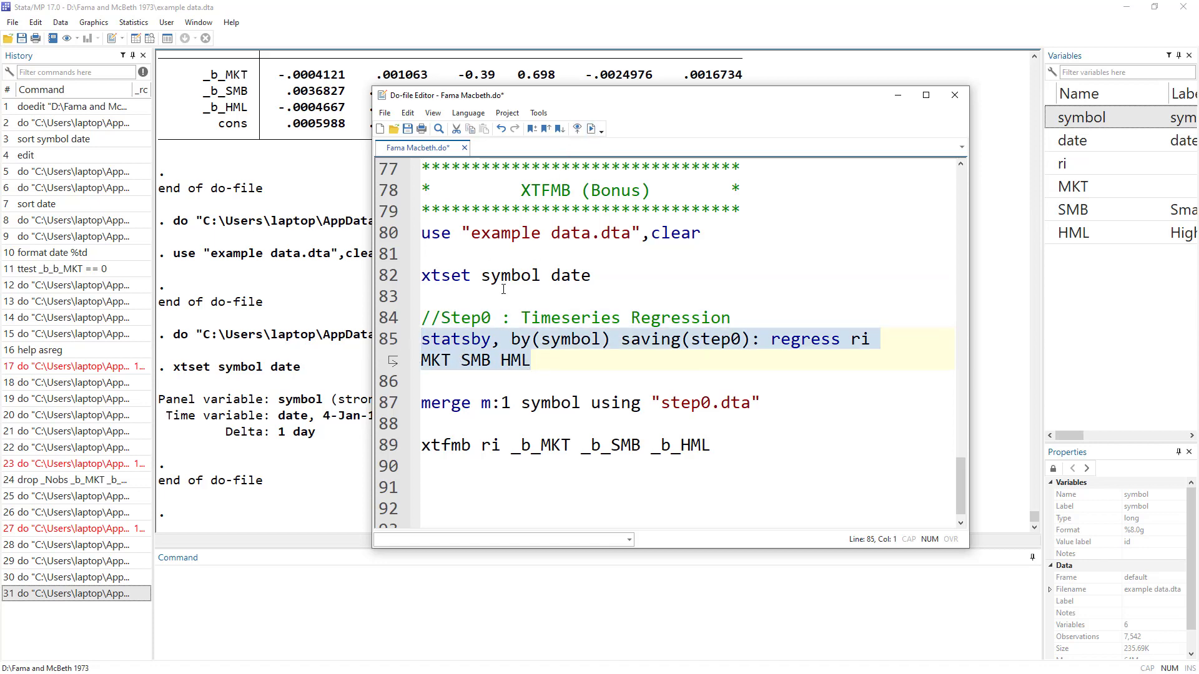
left_click(592, 130)
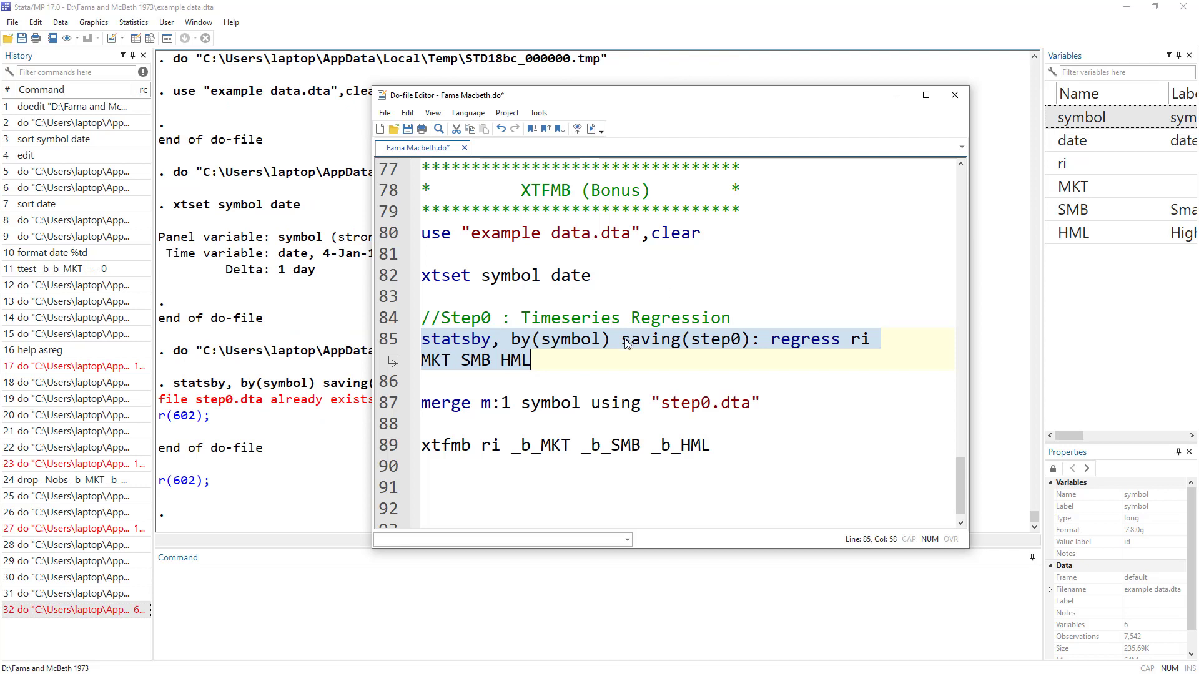
Change the saving option on line 85 to saving(step0,replace) and run the statsby regression of ri on MKT, SMB and HML.
left_click(744, 348)
type(",replace")
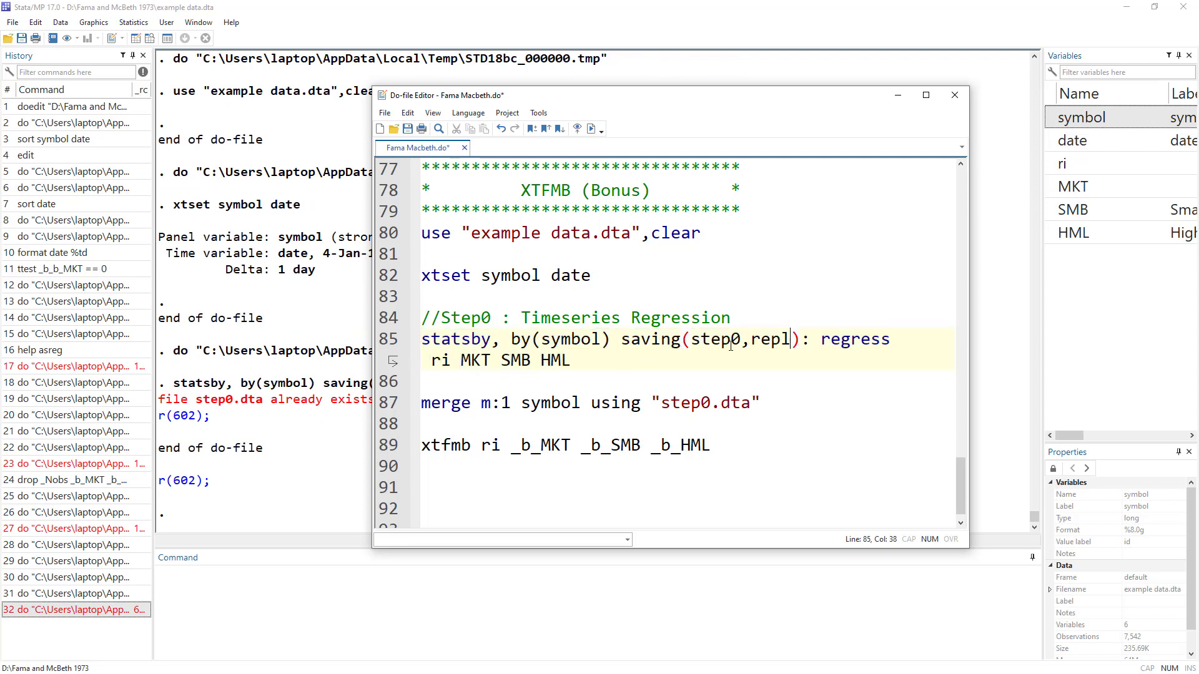
left_click(385, 350)
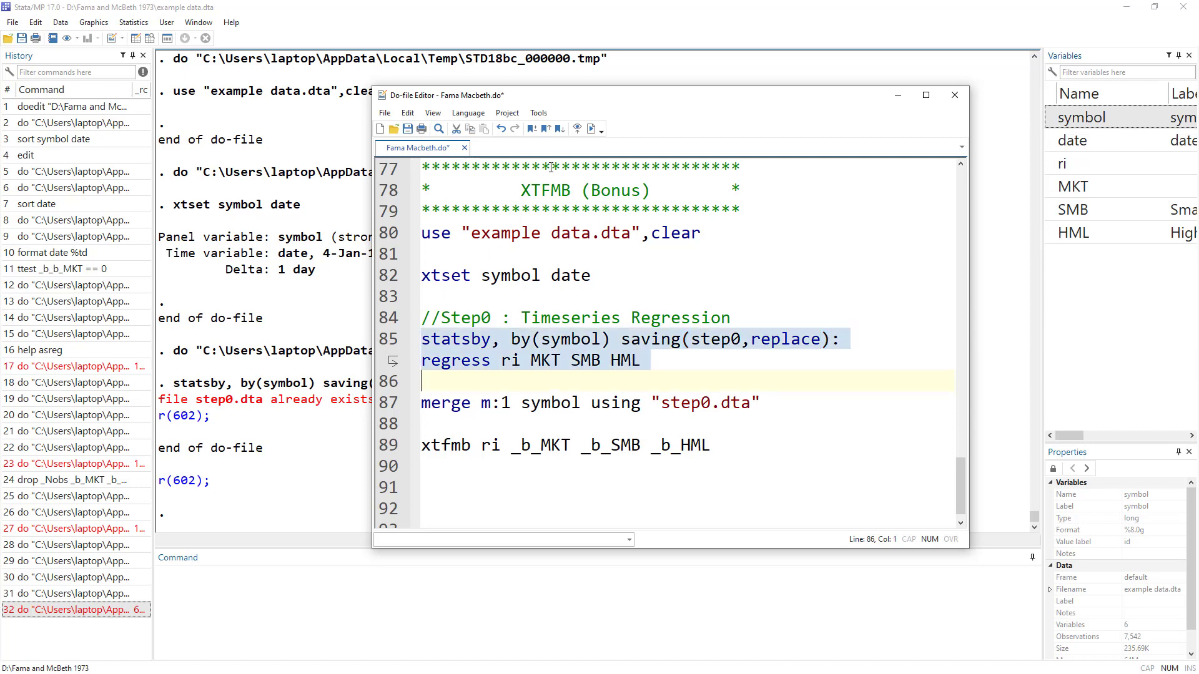
left_click(591, 129)
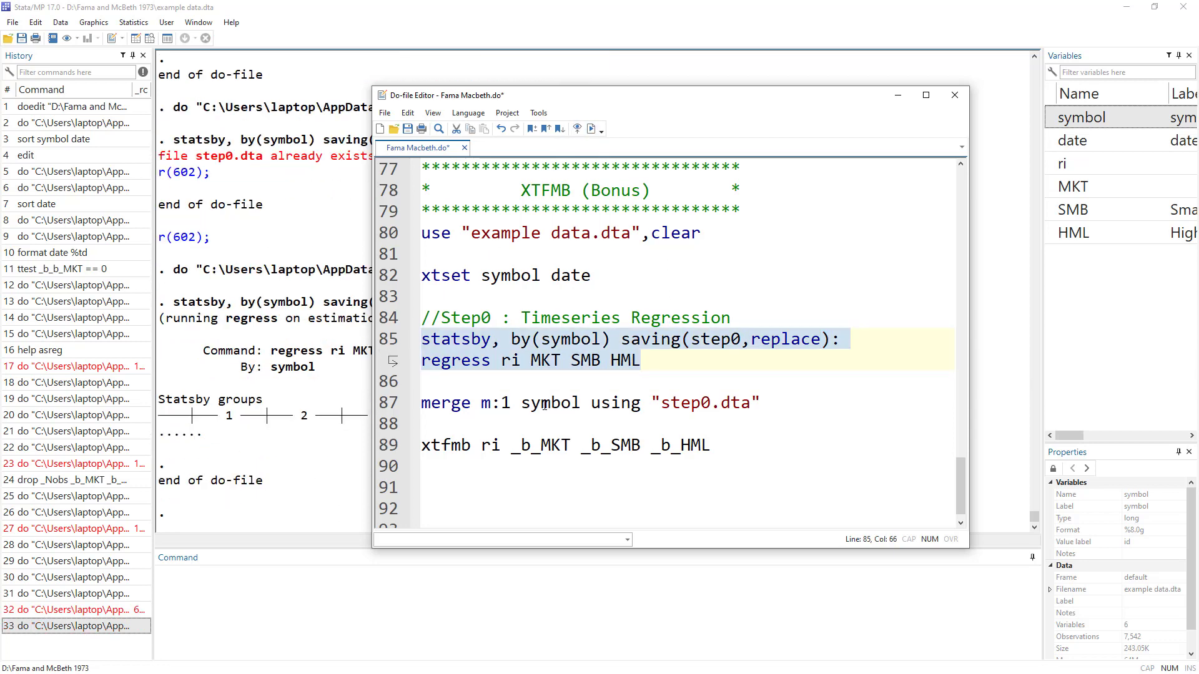
Merge the saved betas into the dataset by running line 87, merge m:1 symbol using "step0.dta".
left_click(383, 409)
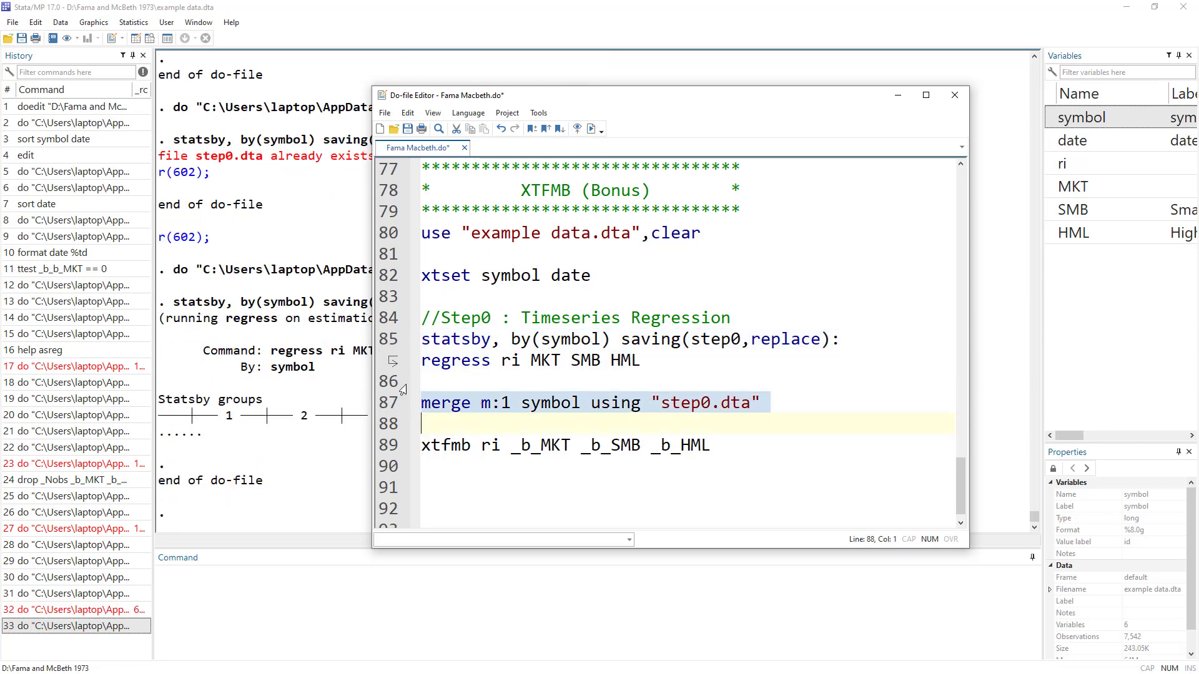
left_click(592, 129)
left_click(423, 462)
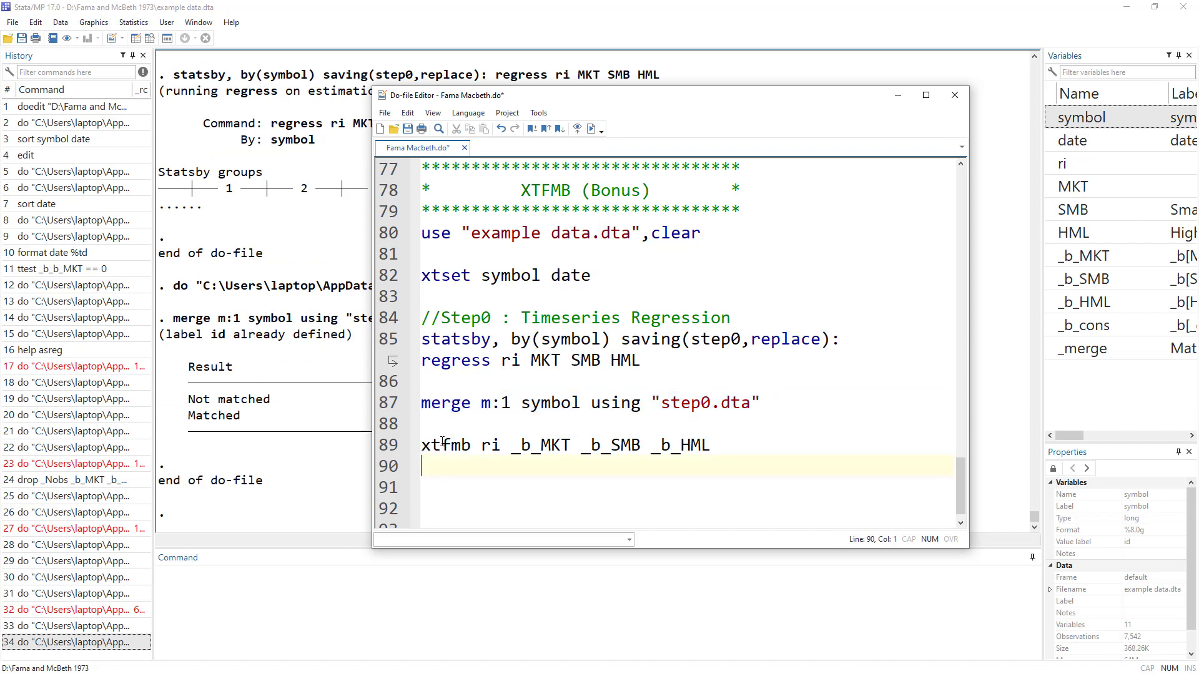
Try to run the regression on line 89, xtfmb ri _b_MKT _b_SMB _b_HML, and examine its output.
double_click(442, 446)
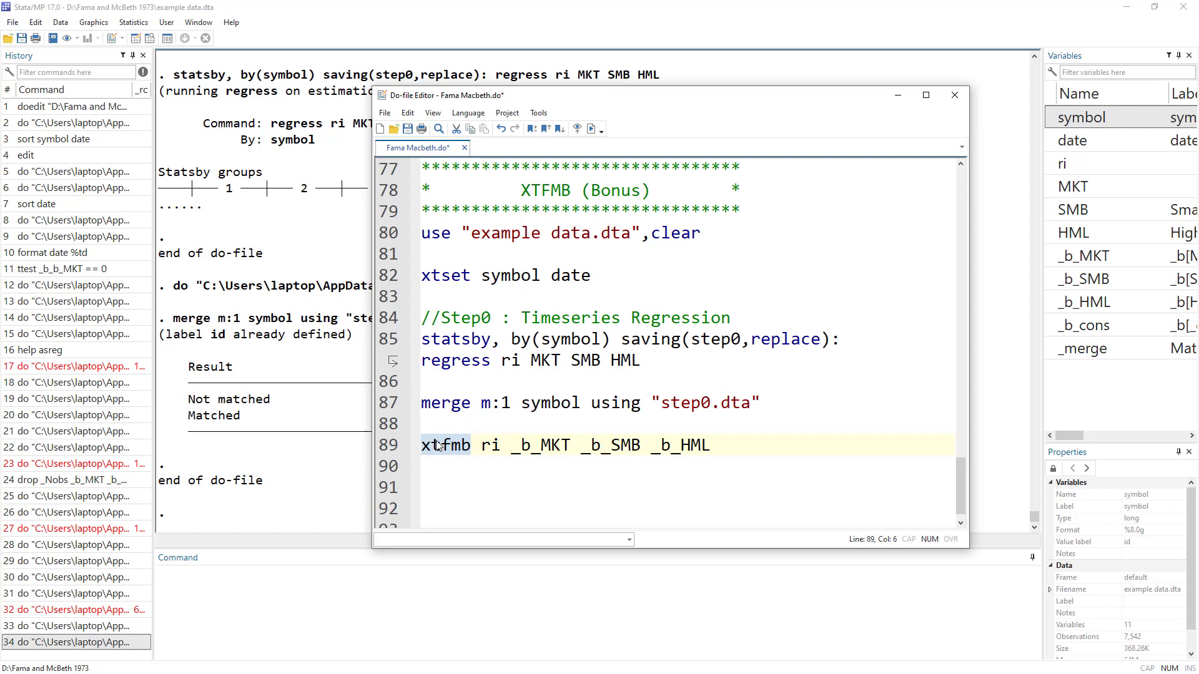
double_click(490, 446)
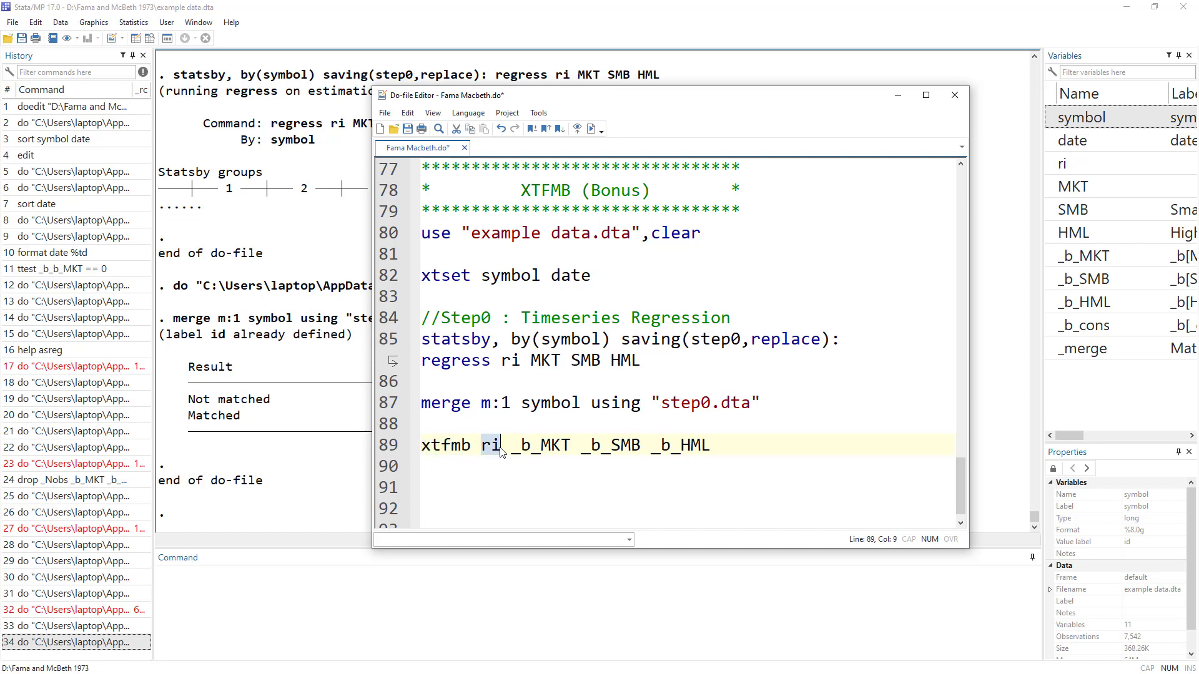
left_click_drag(511, 445, 710, 445)
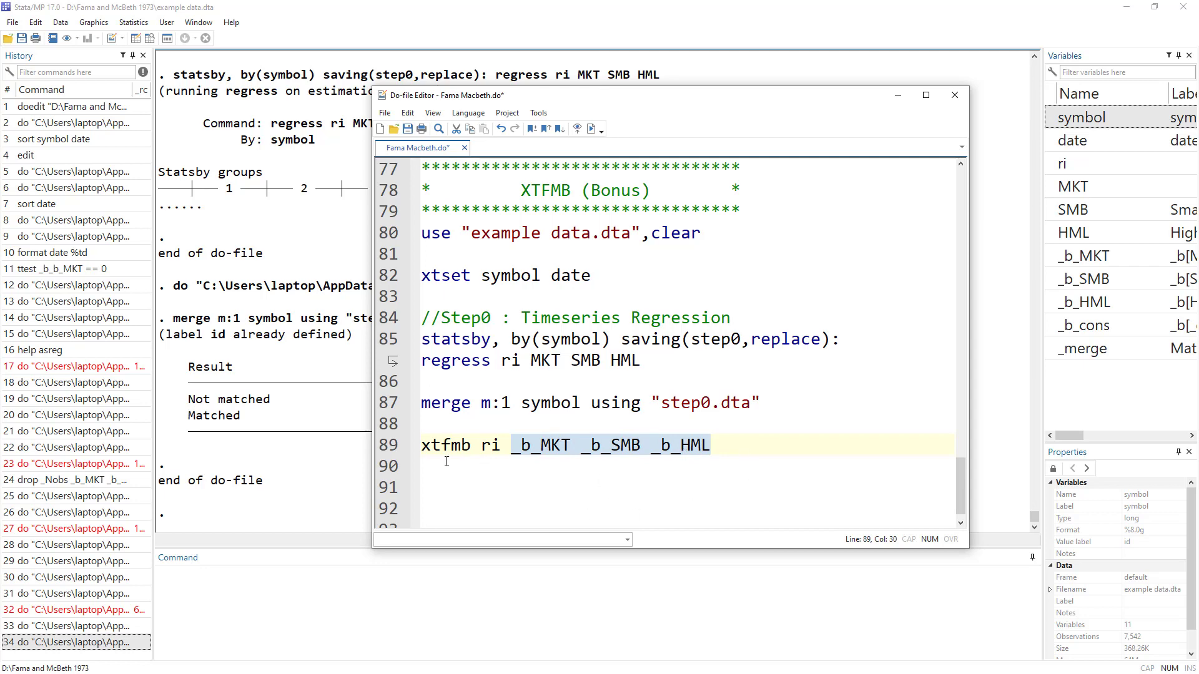
left_click(378, 445)
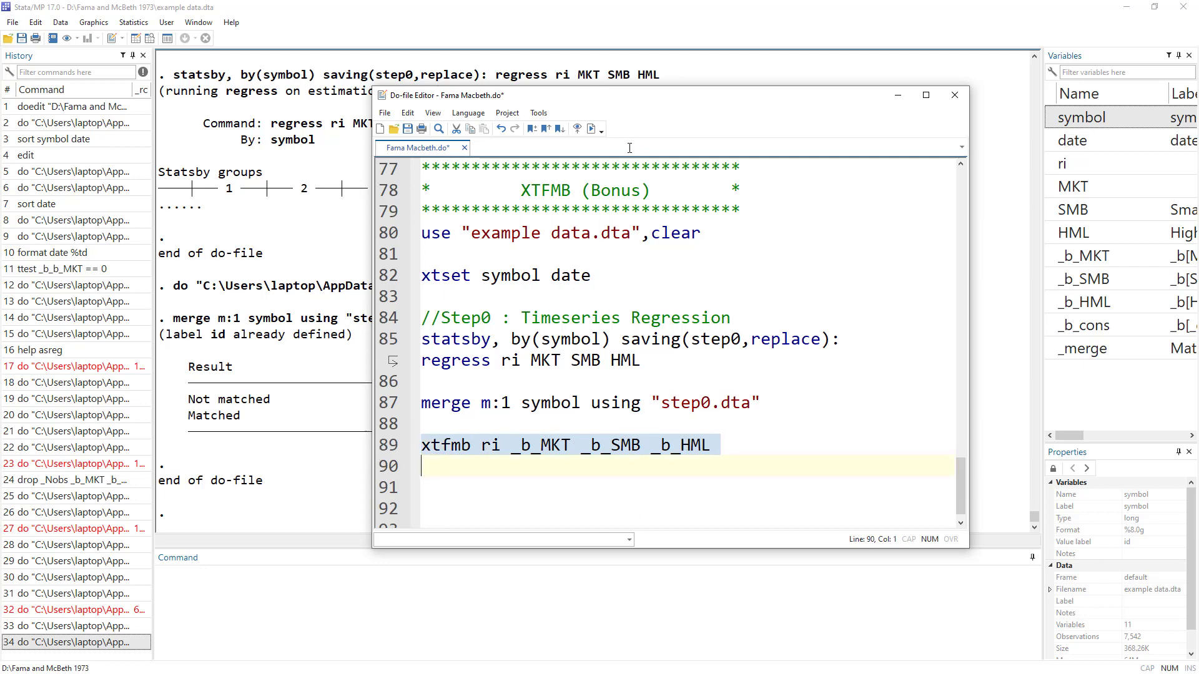
left_click(592, 129)
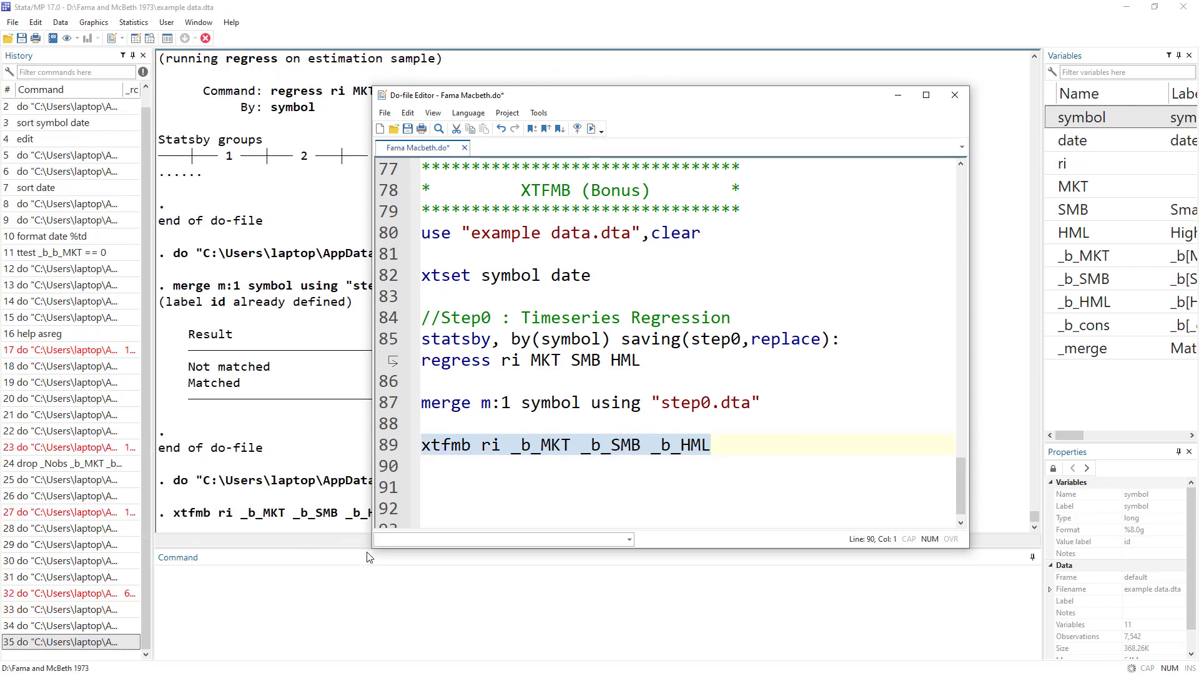
left_click(337, 424)
left_click_drag(228, 402, 372, 403)
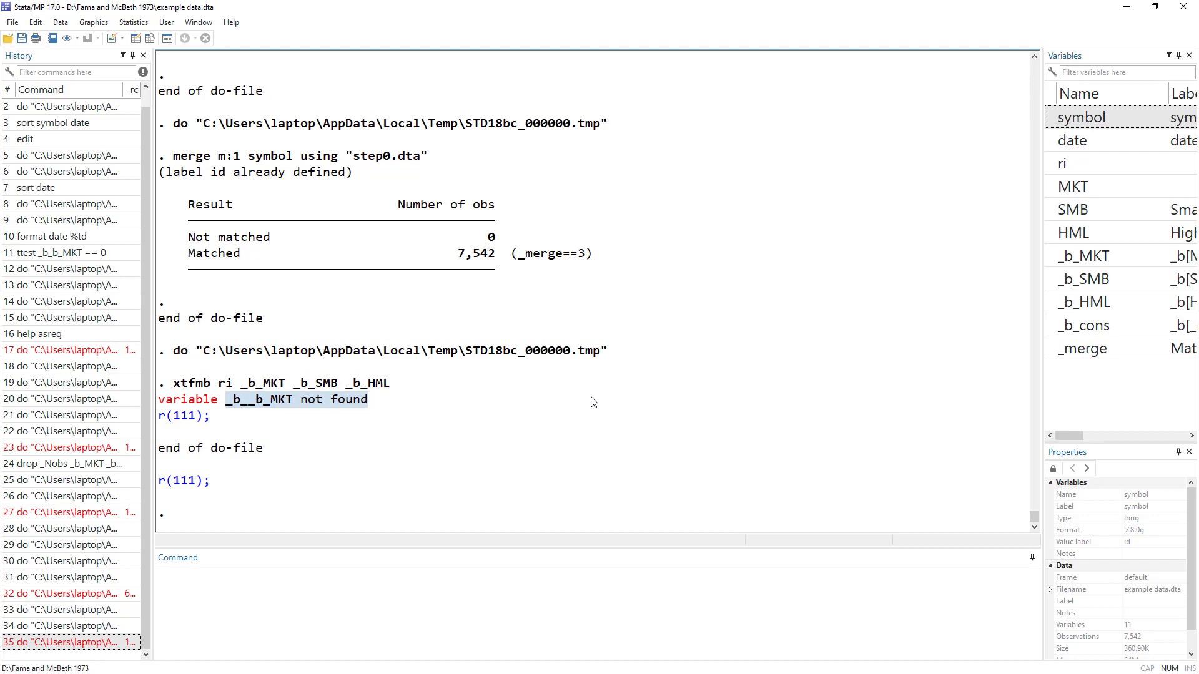
left_click(258, 402)
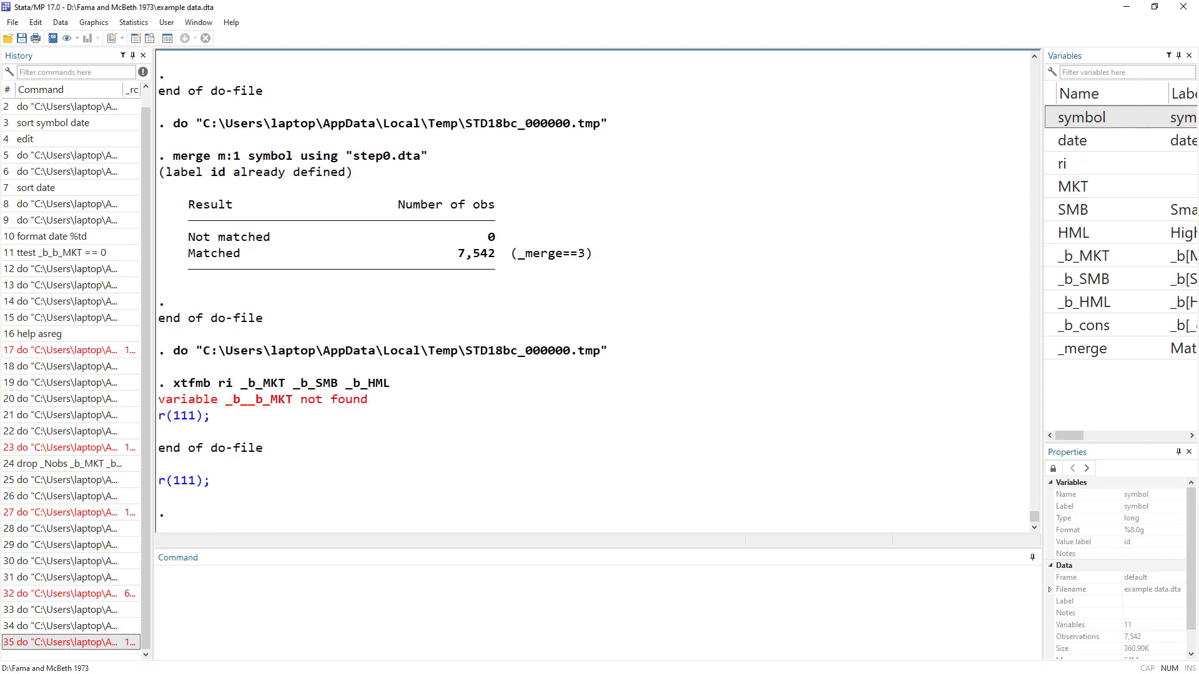
key("alt+Tab")
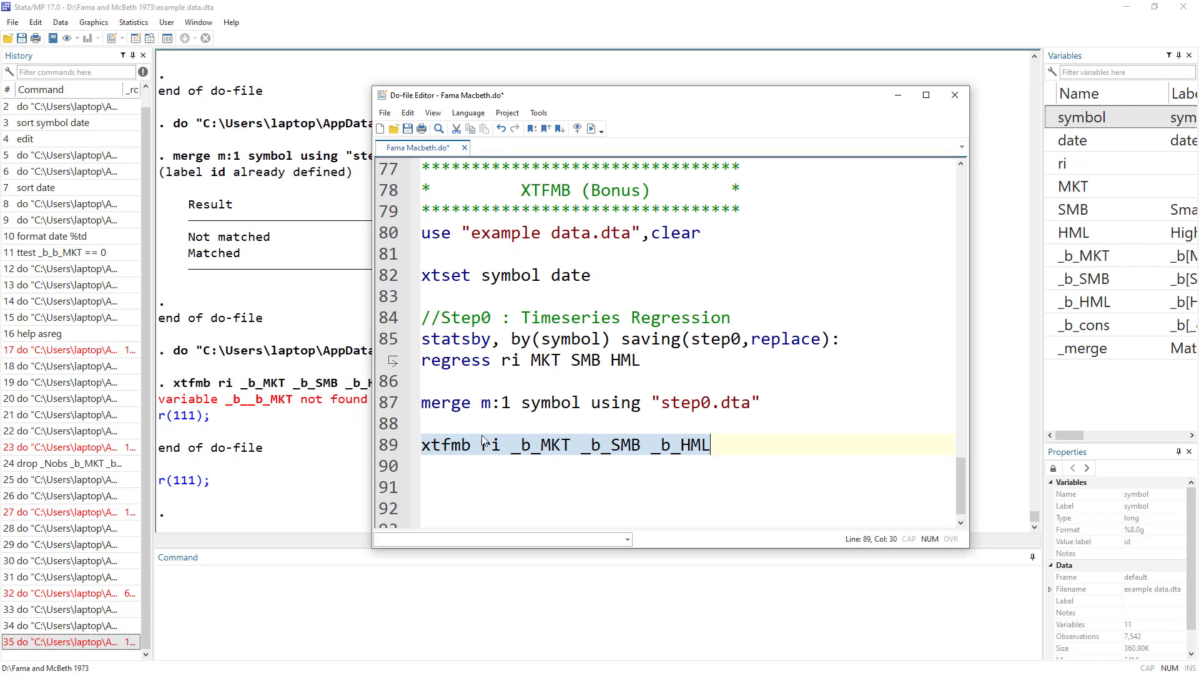
double_click(447, 445)
Drop the original factor variables MKT, SMB and HML from the dataset.
left_click(455, 585)
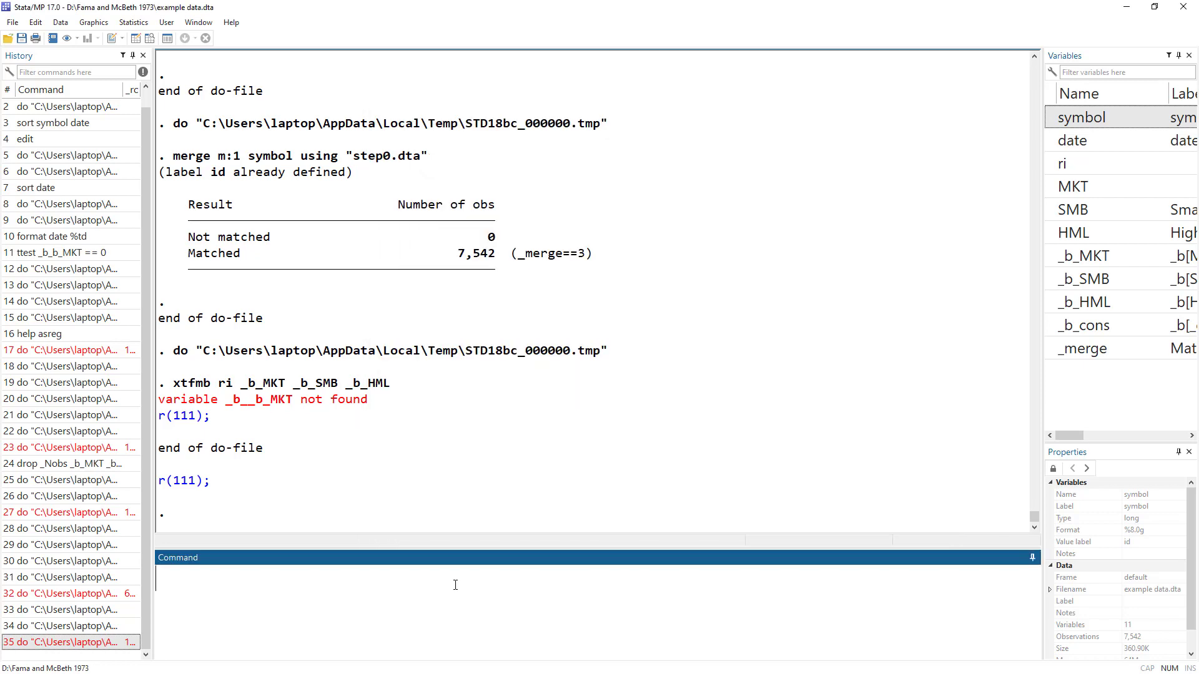
type("drop")
left_click(1056, 186)
left_click(1061, 234, "shift")
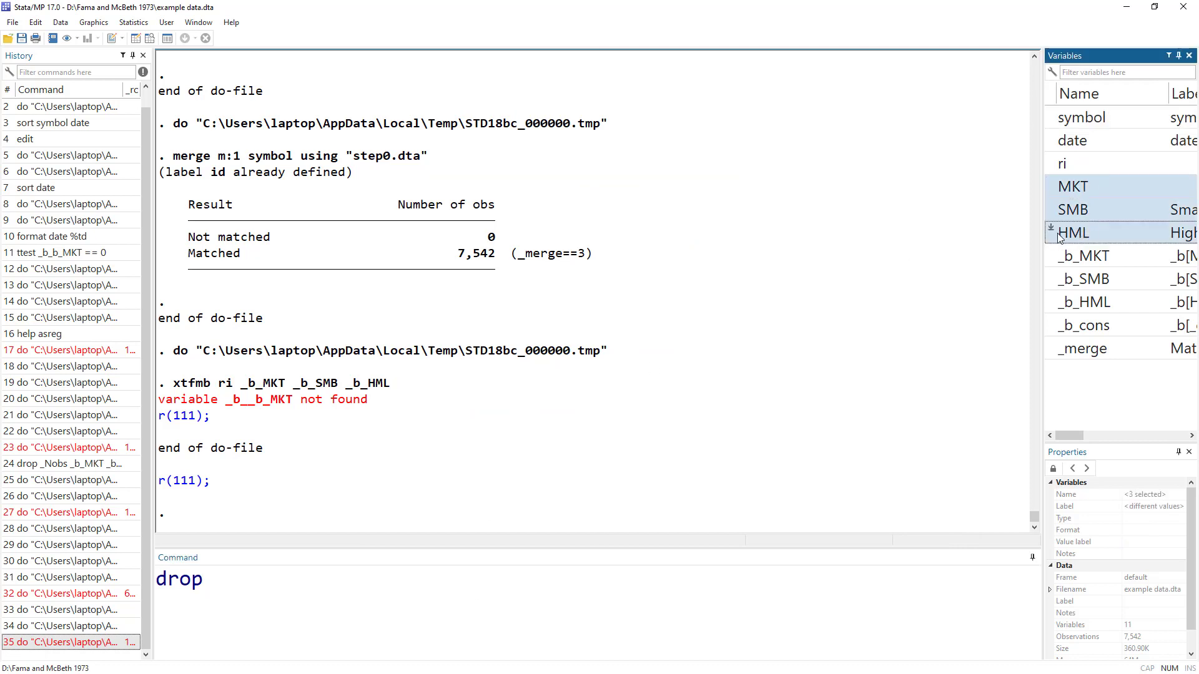
left_click(1052, 228)
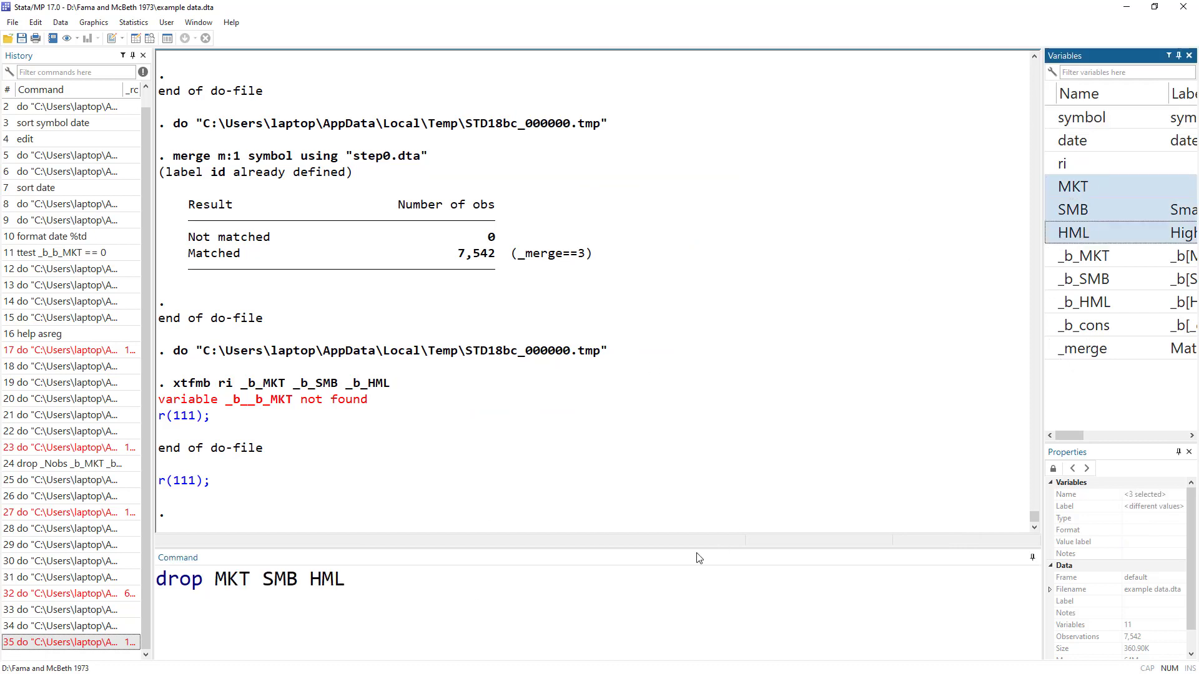
left_click(681, 591)
key("Return")
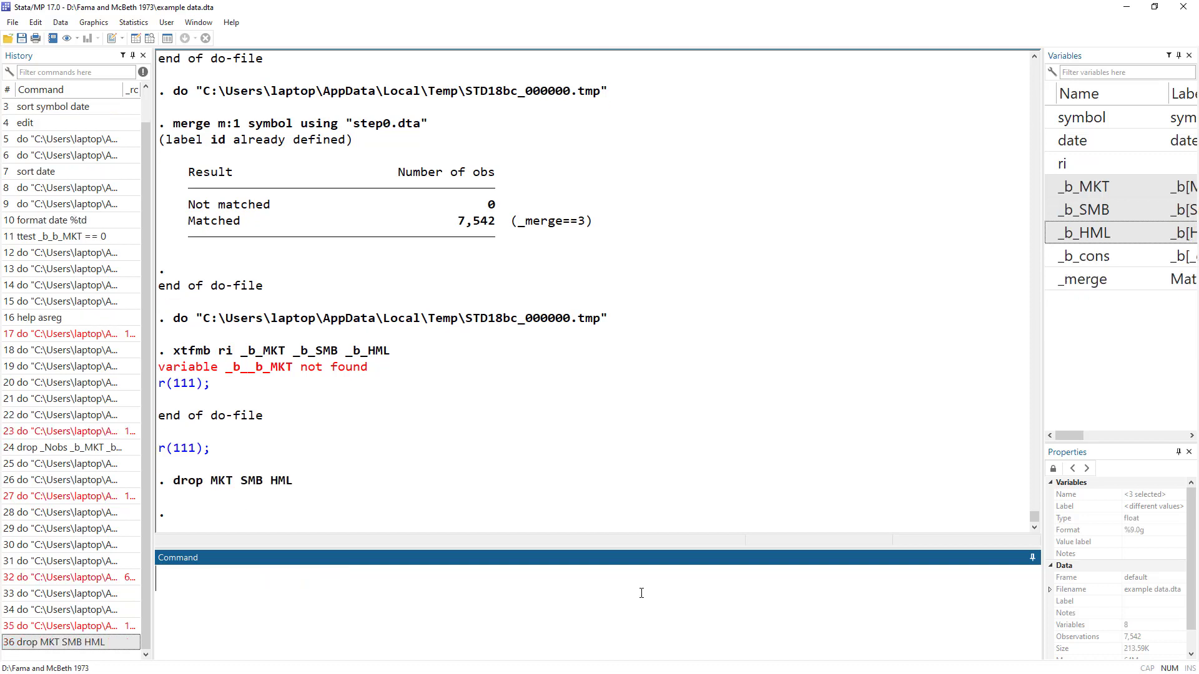
Rename the beta variables _b_MKT, _b_SMB and _b_HML to MKT, SMB and HML with one rename command.
type("rename")
type("(")
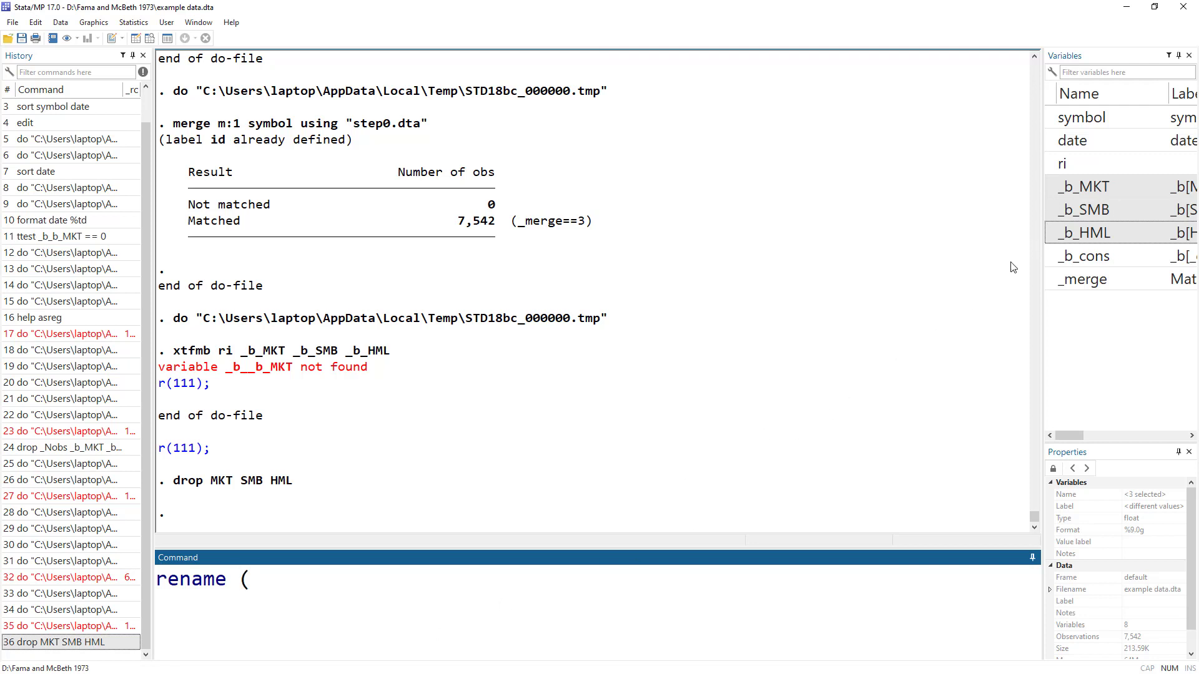
left_click_drag(1080, 198, 1078, 234)
left_click(1052, 229)
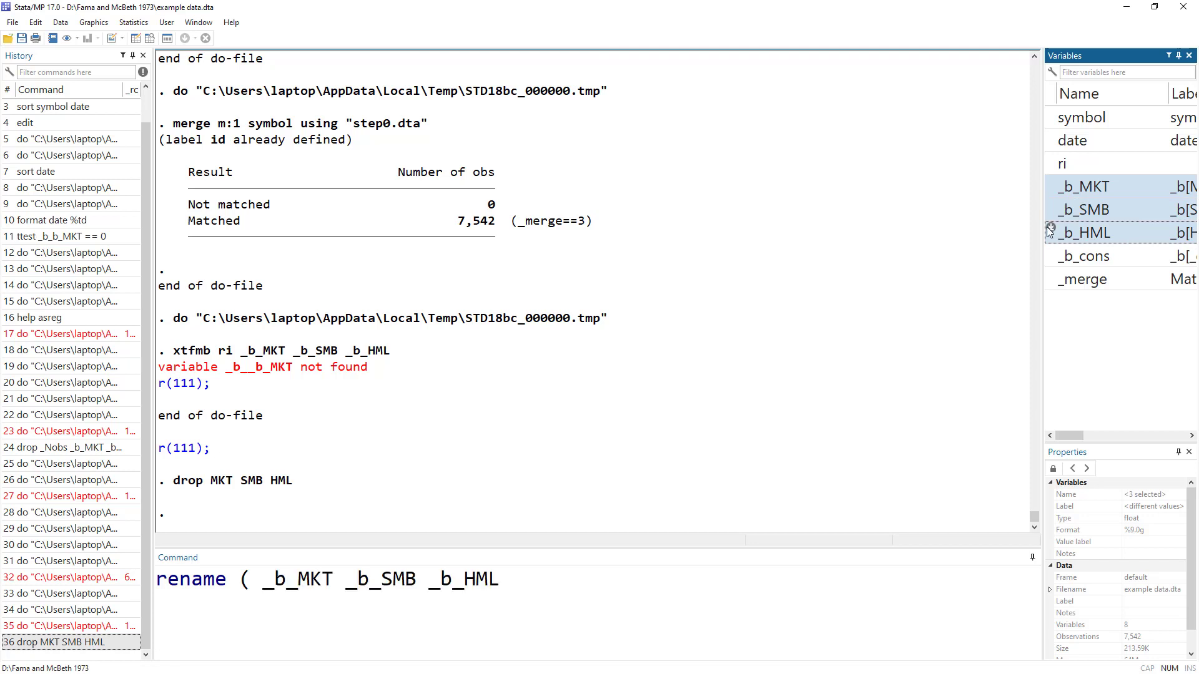
left_click(623, 578)
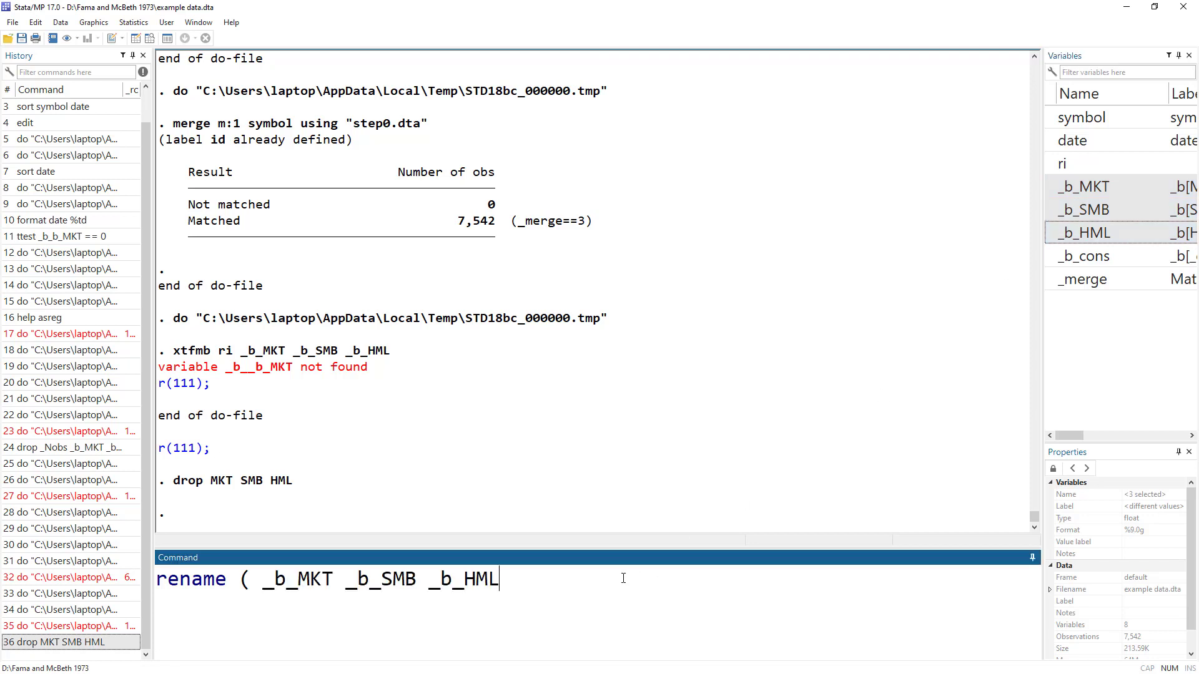
type(") (MKT SMB ")
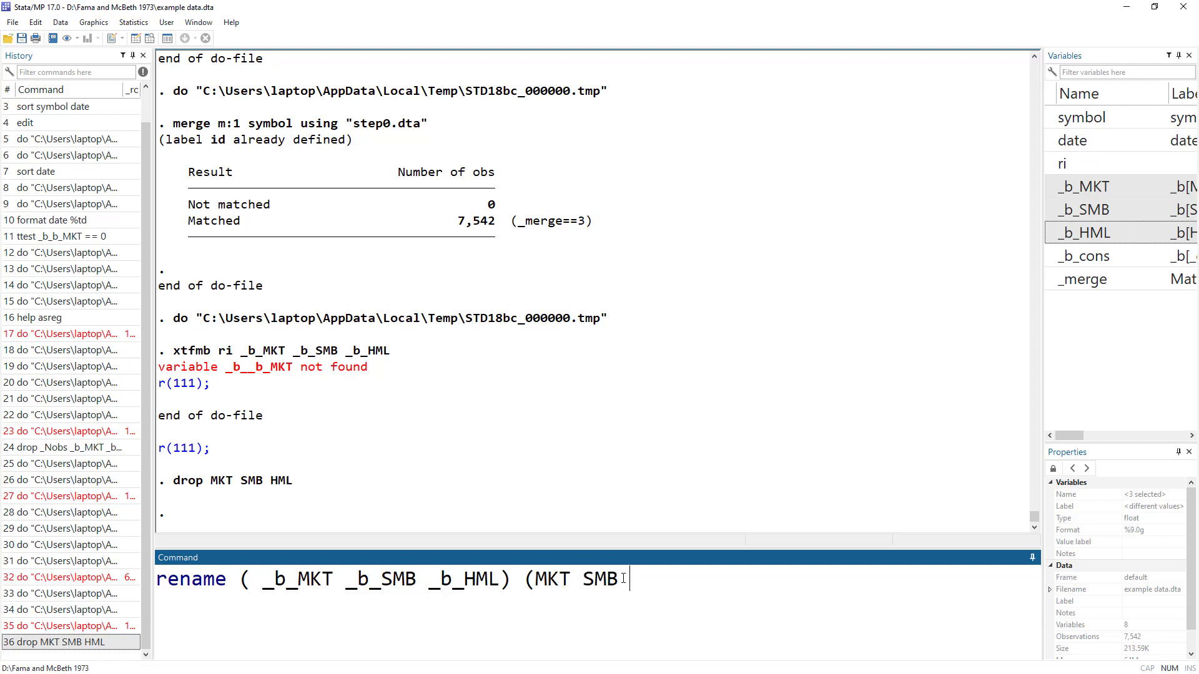
type("HML)")
key("Return")
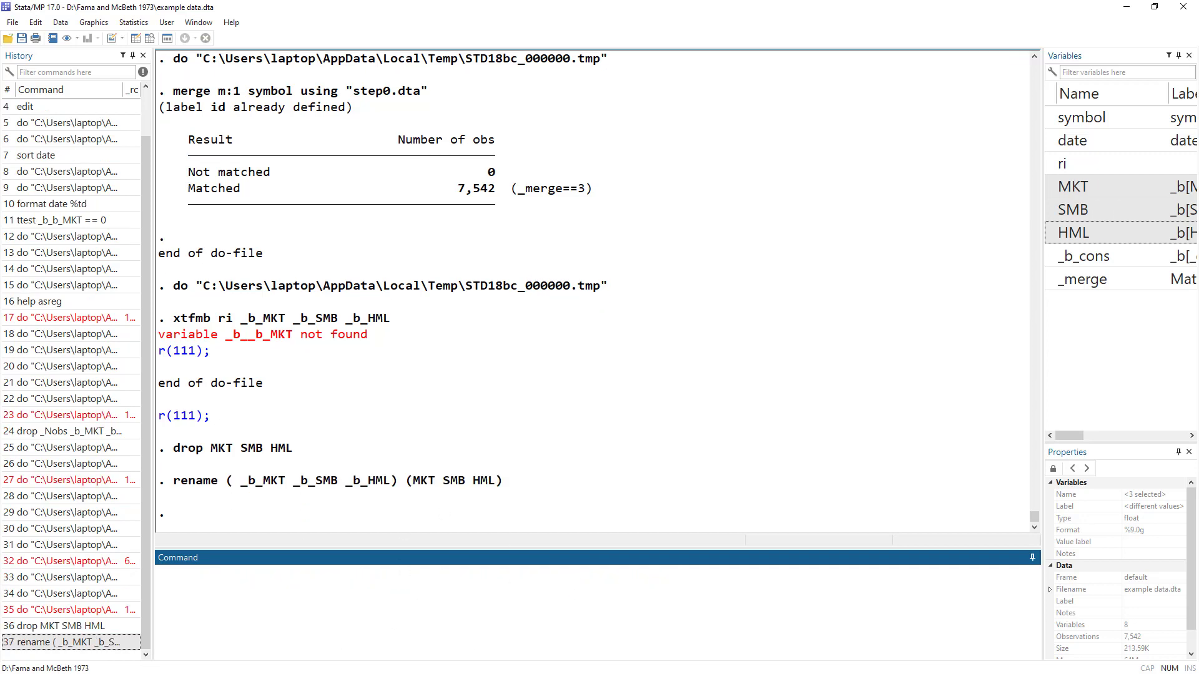
Change line 89 of the do-file to xtfmb ri MKT SMB HML and run it.
key("alt+Tab")
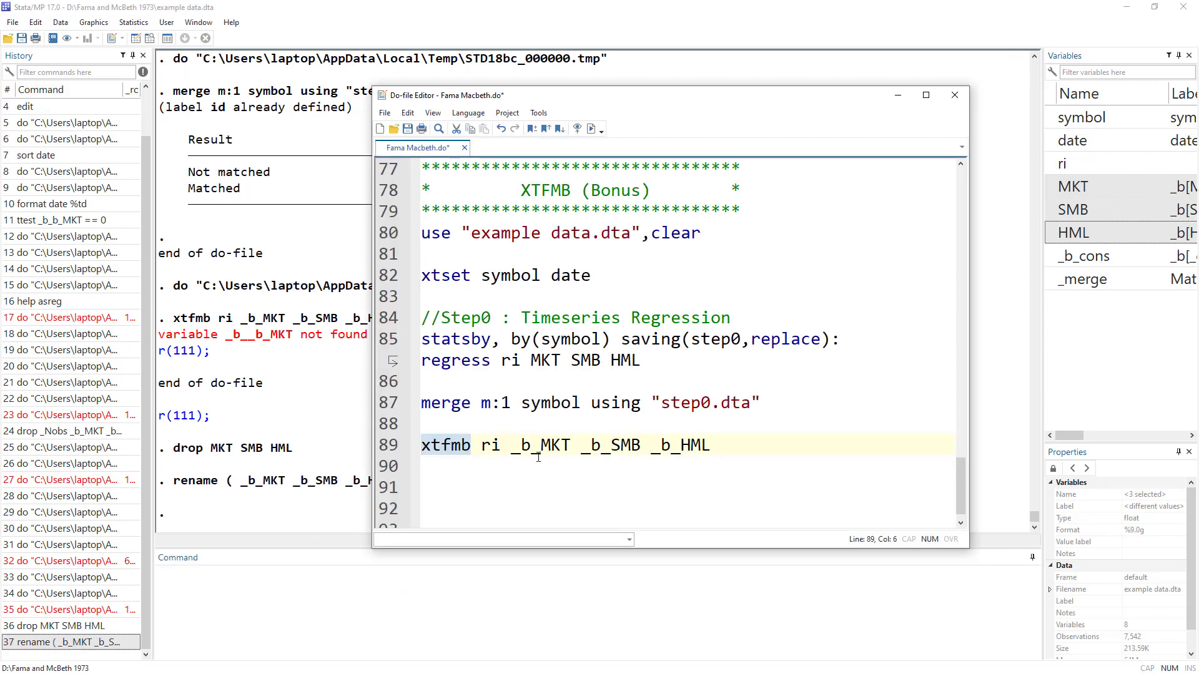
left_click_drag(540, 452, 592, 448)
key("BackSpace")
key("BackSpace")
key("BackSpace")
left_click(389, 448)
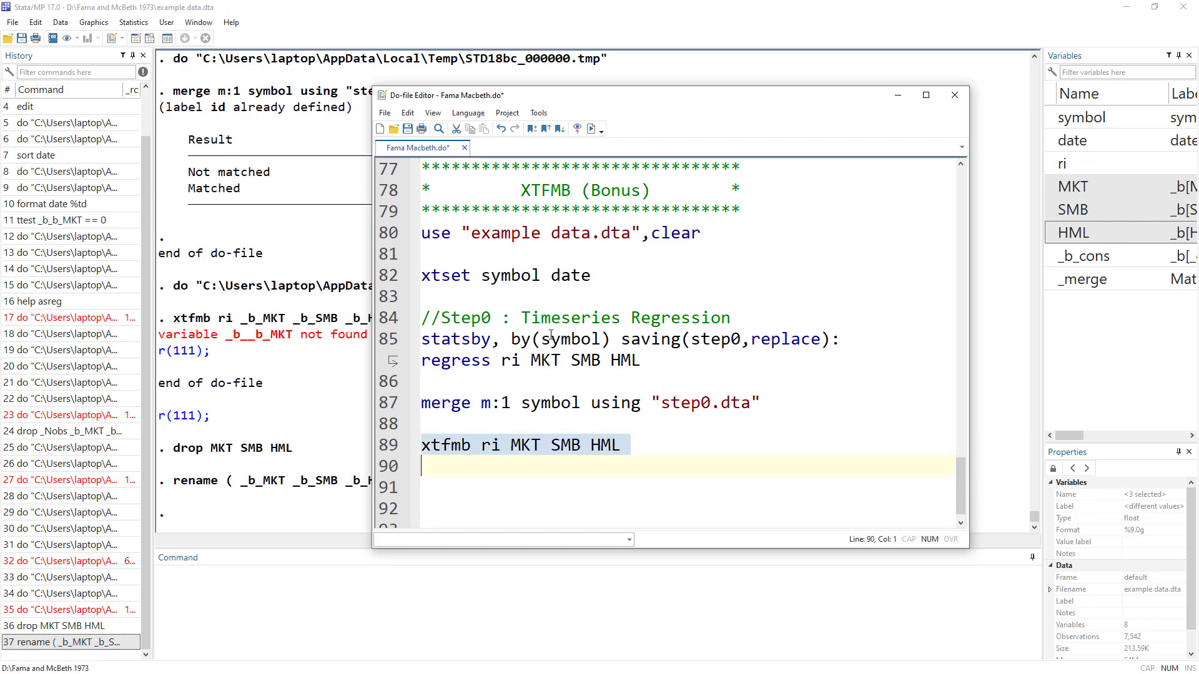
left_click(591, 129)
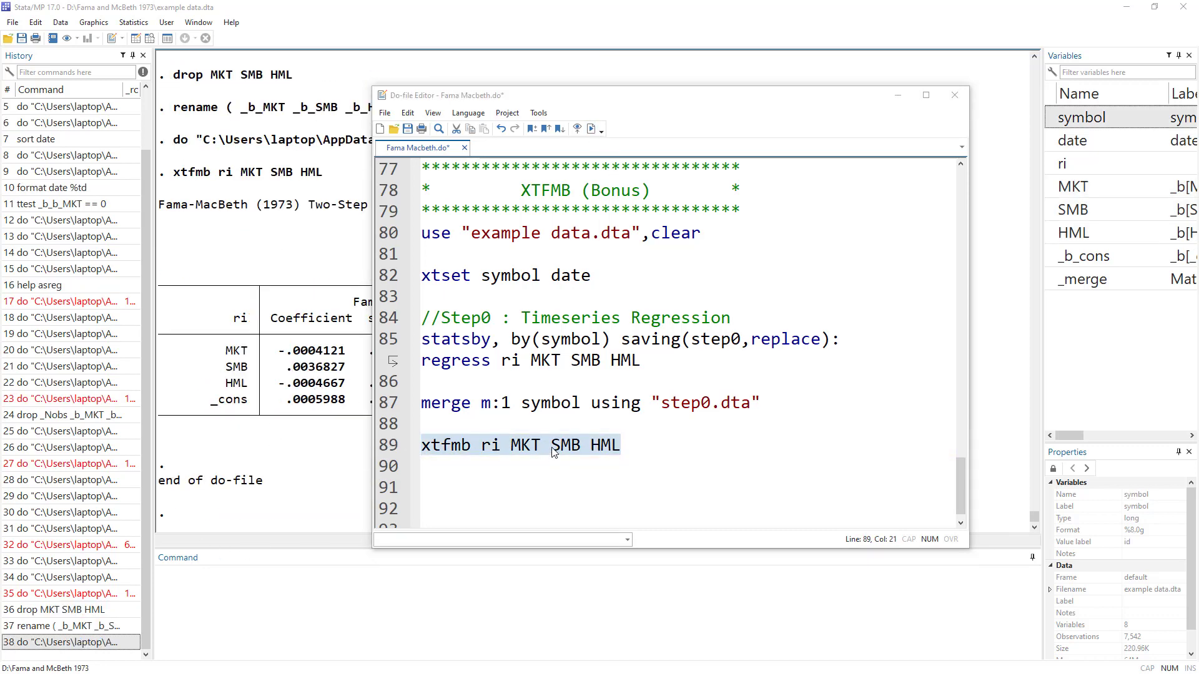
Compare the xtfmb output with the asreg results captured in Snipping Tool, and circle the captured table's variable names in red.
left_click(531, 445)
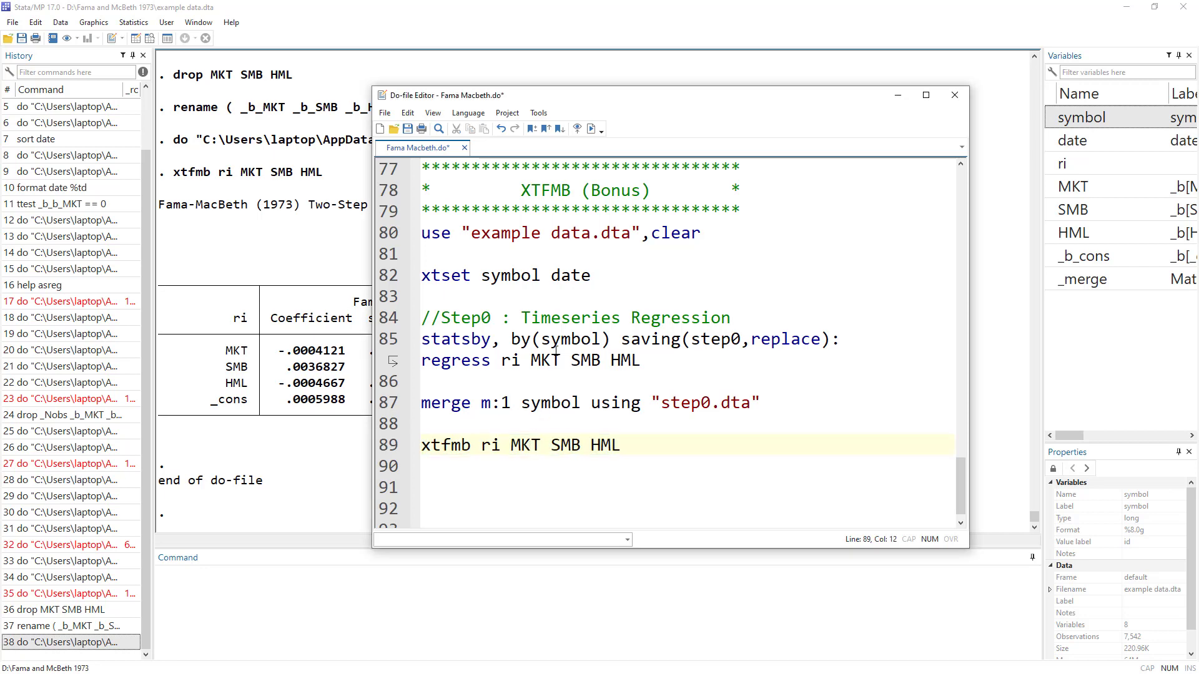
double_click(454, 448)
scroll(453, 437, "up", 3)
left_click(441, 297)
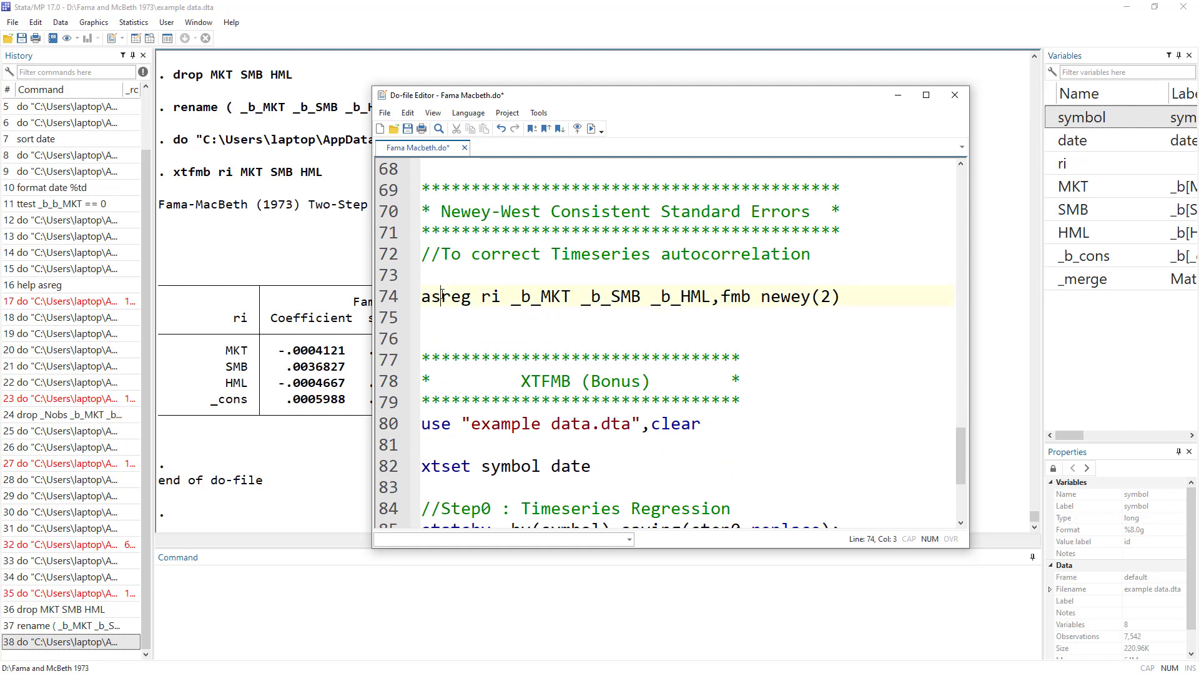
double_click(441, 298)
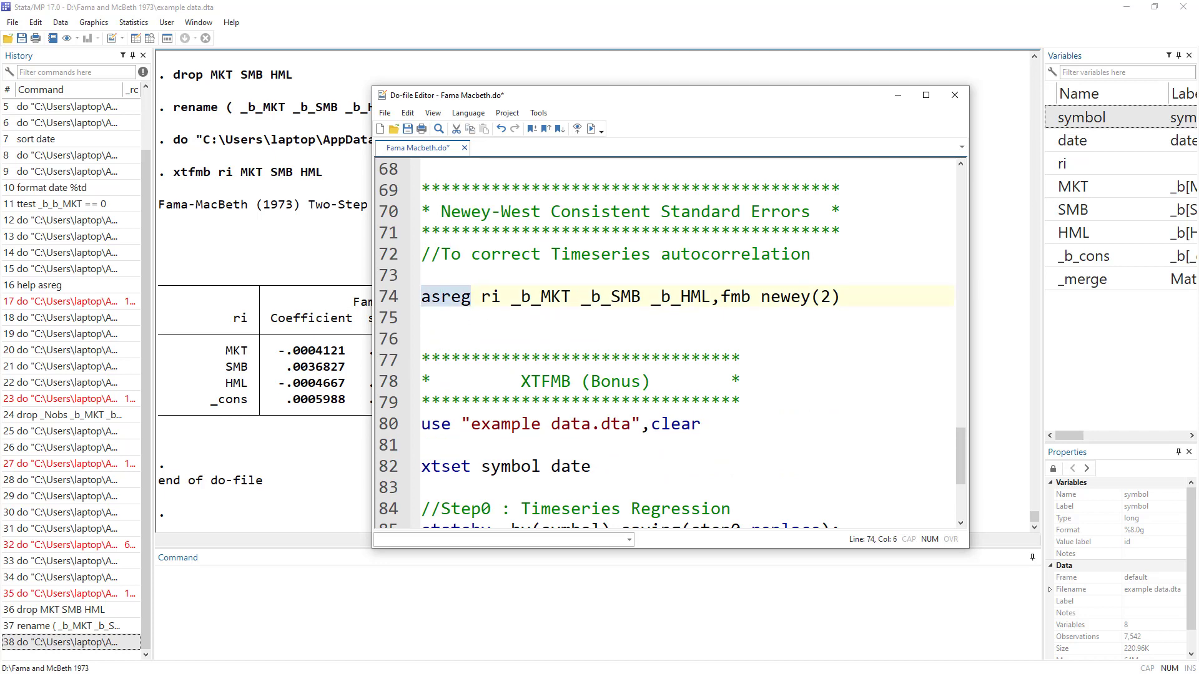
key("alt+Tab")
left_click(321, 413)
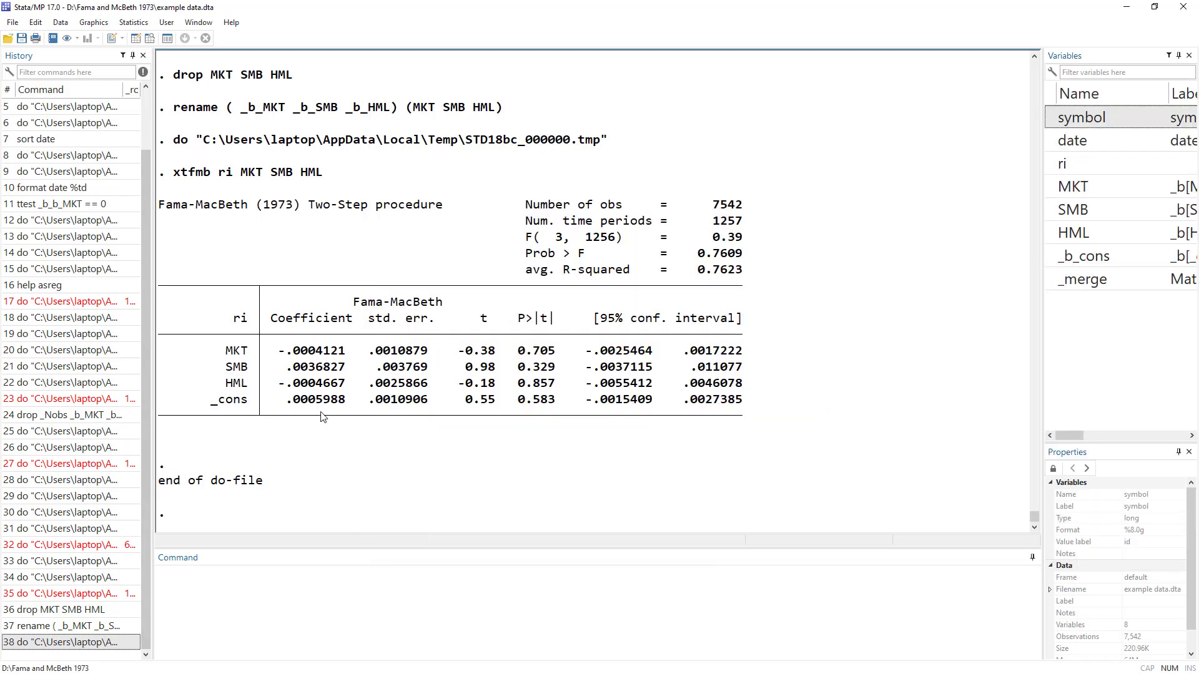
key("alt+Tab")
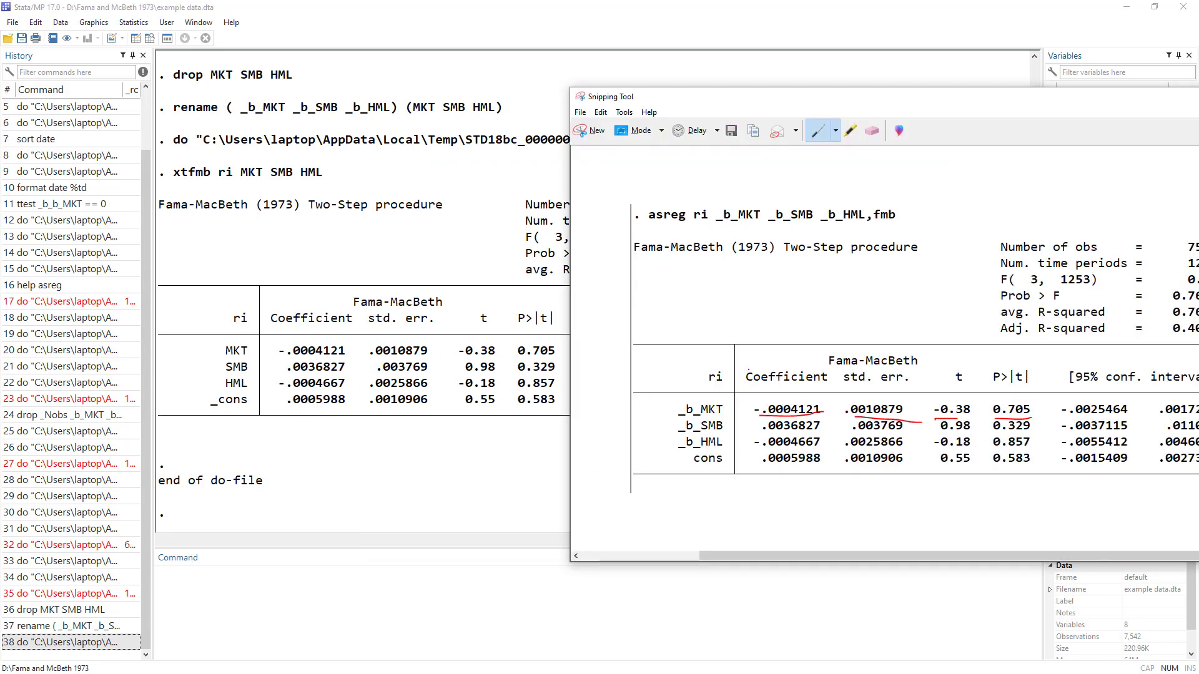
mouse_move(709, 396)
left_mouse_down()
mouse_move(656, 472)
mouse_move(740, 441)
mouse_move(710, 400)
left_mouse_up()
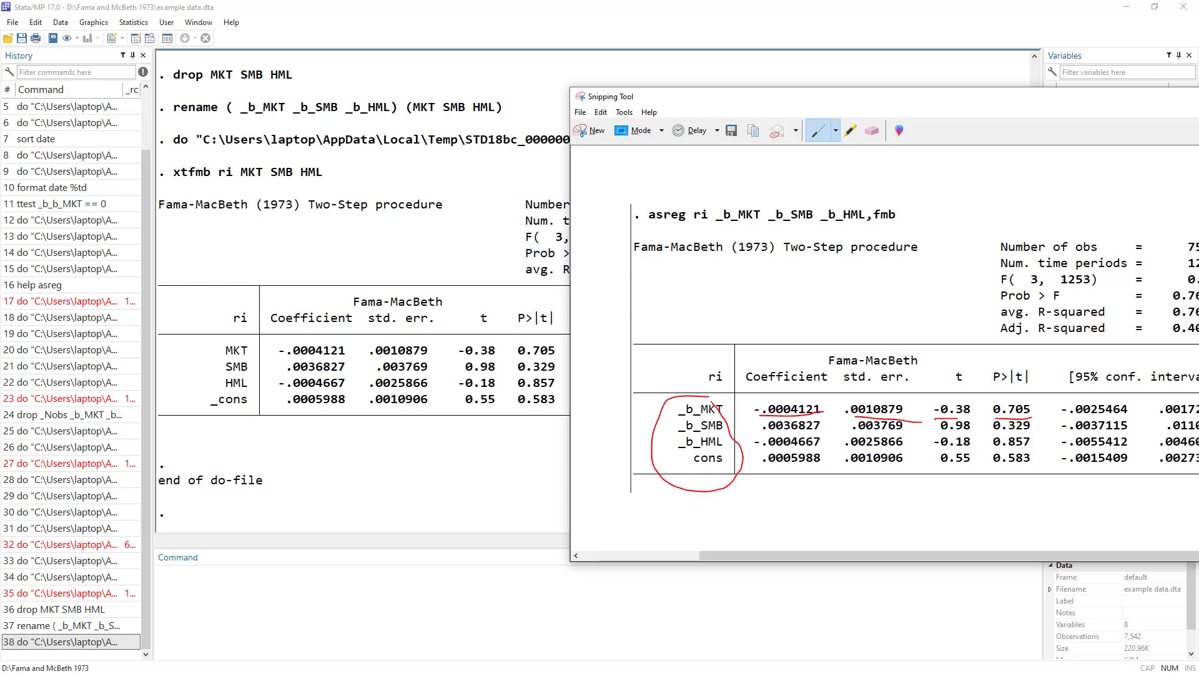